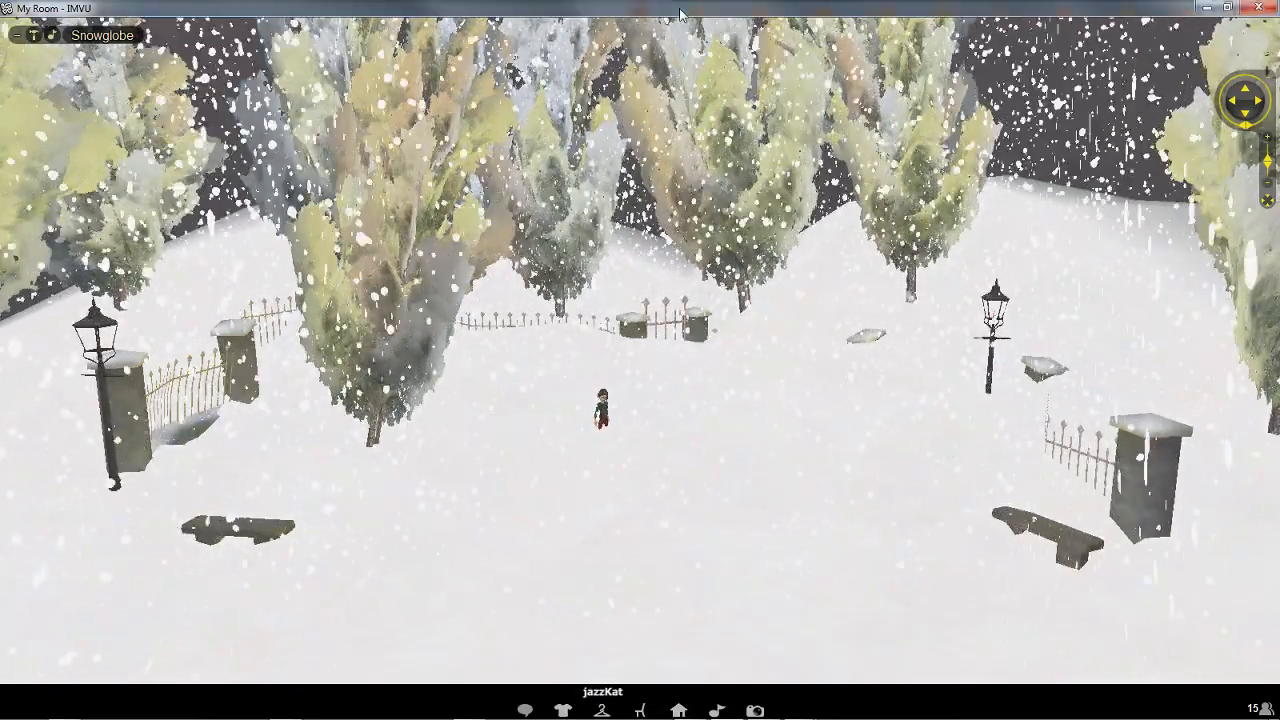
Step: Examine the Snowglobe room from outside the globe and up close around the avatar
scroll(545, 405, down, 5)
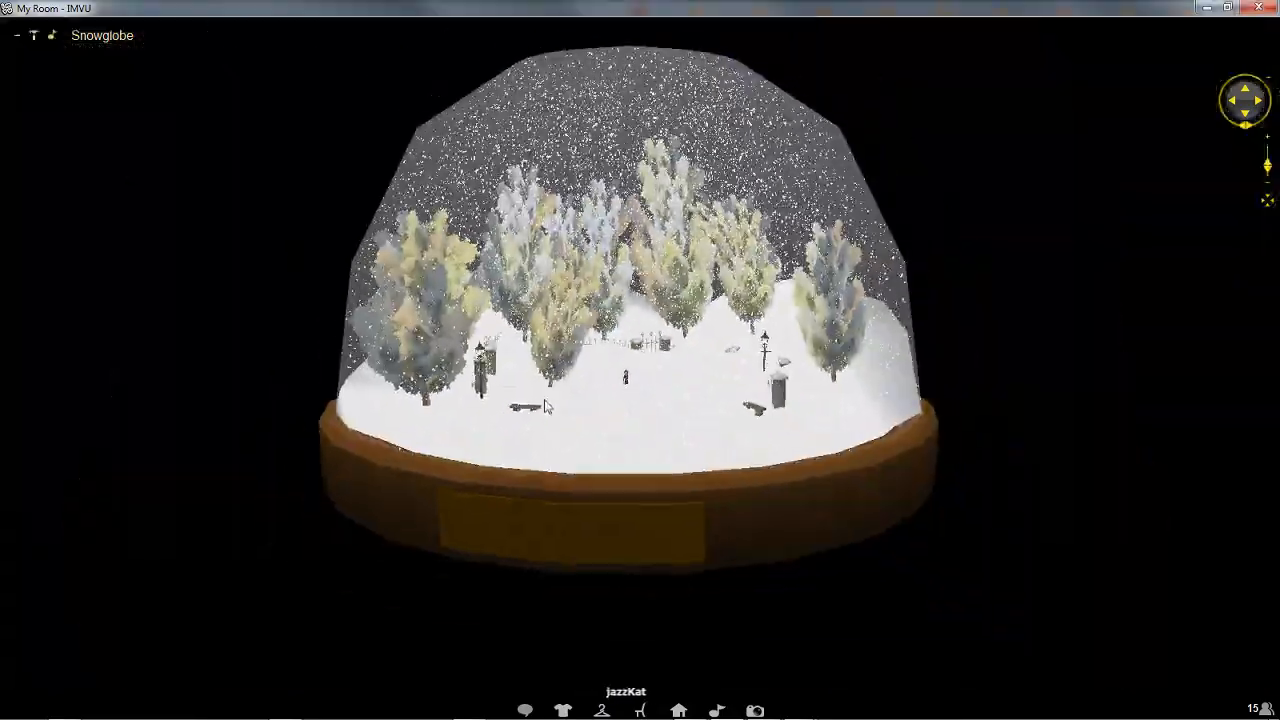
scroll(545, 405, up, 1)
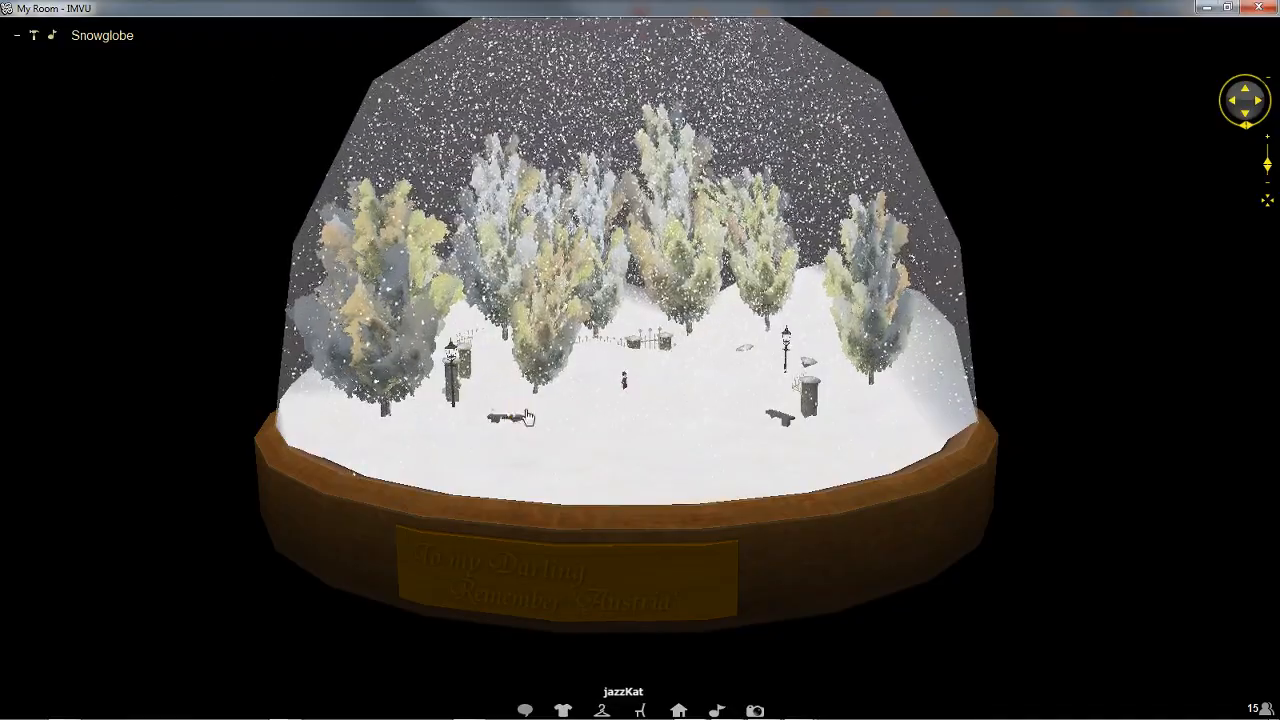
scroll(527, 410, up, 10)
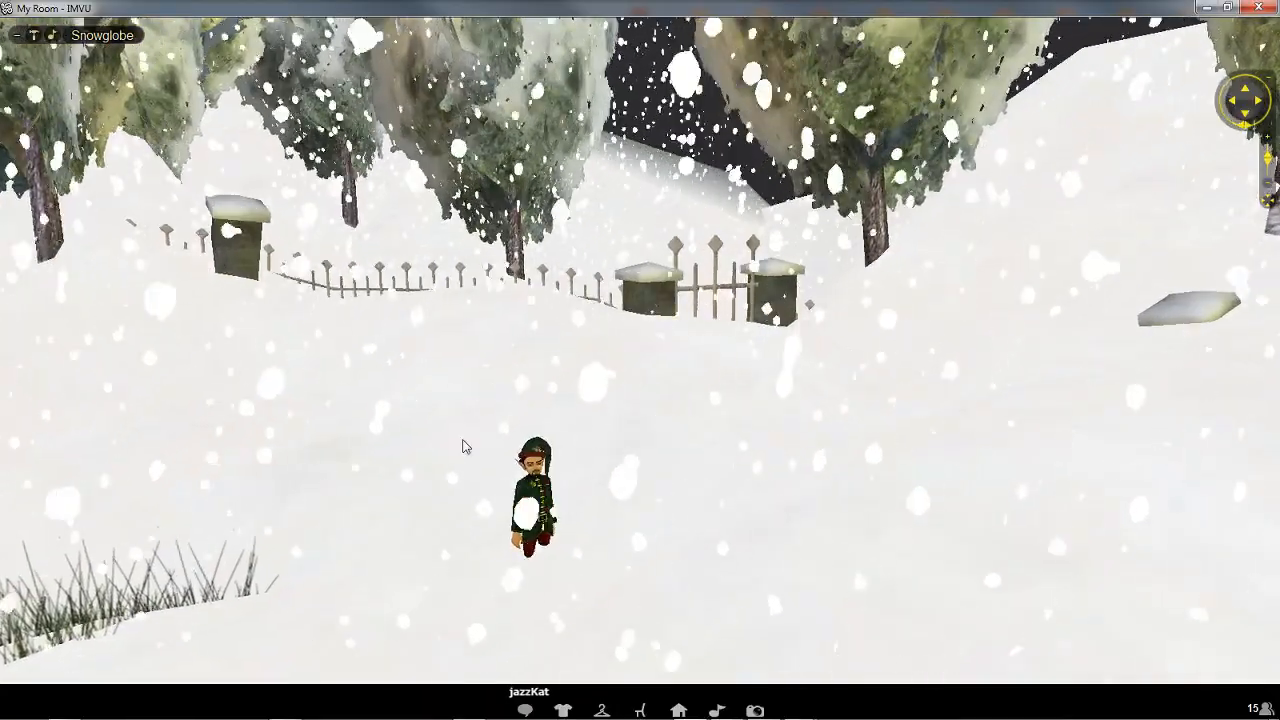
scroll(463, 447, up, 5)
scroll(423, 421, up, 8)
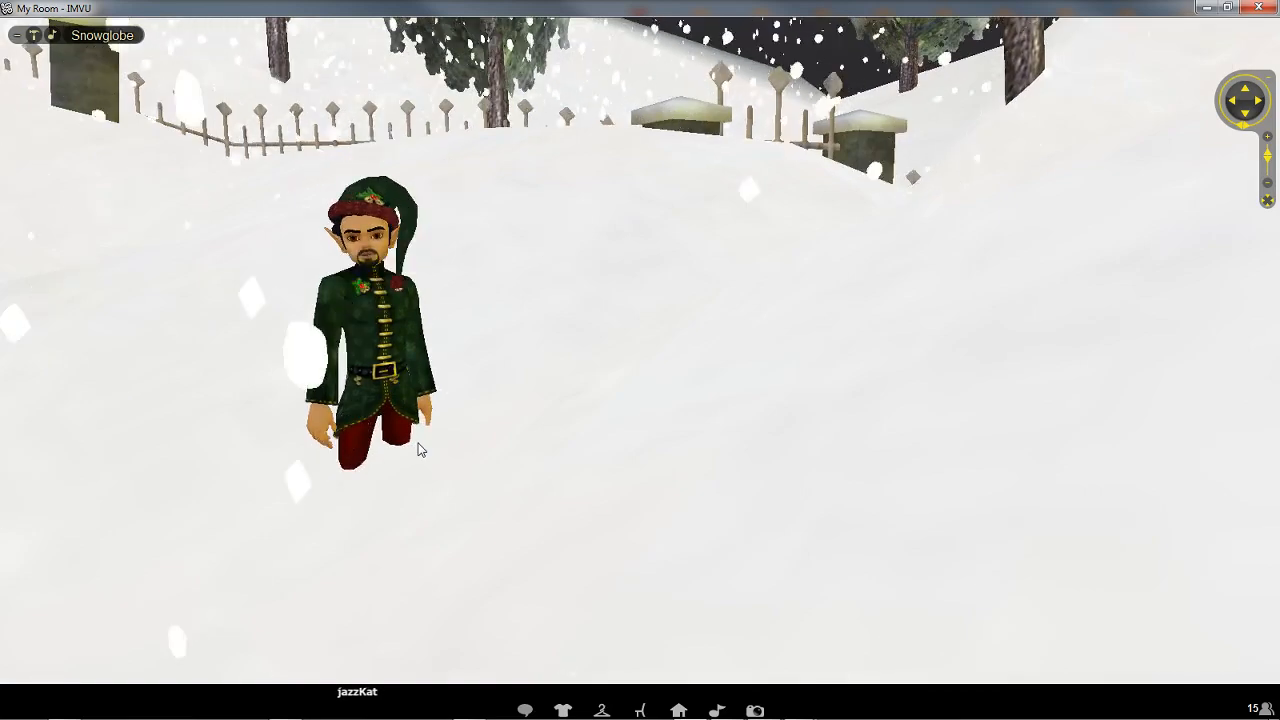
scroll(422, 450, down, 2)
scroll(425, 449, up, 2)
drag(426, 449, 574, 433)
scroll(573, 435, down, 4)
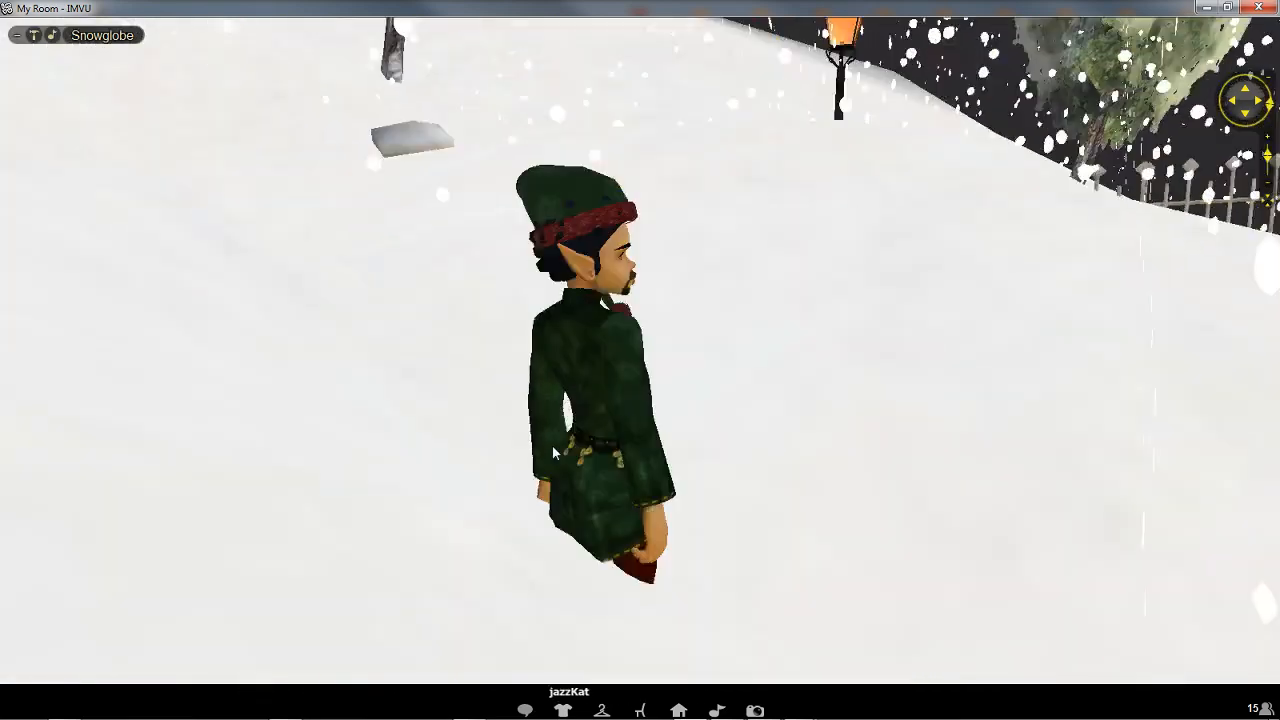
scroll(553, 452, down, 10)
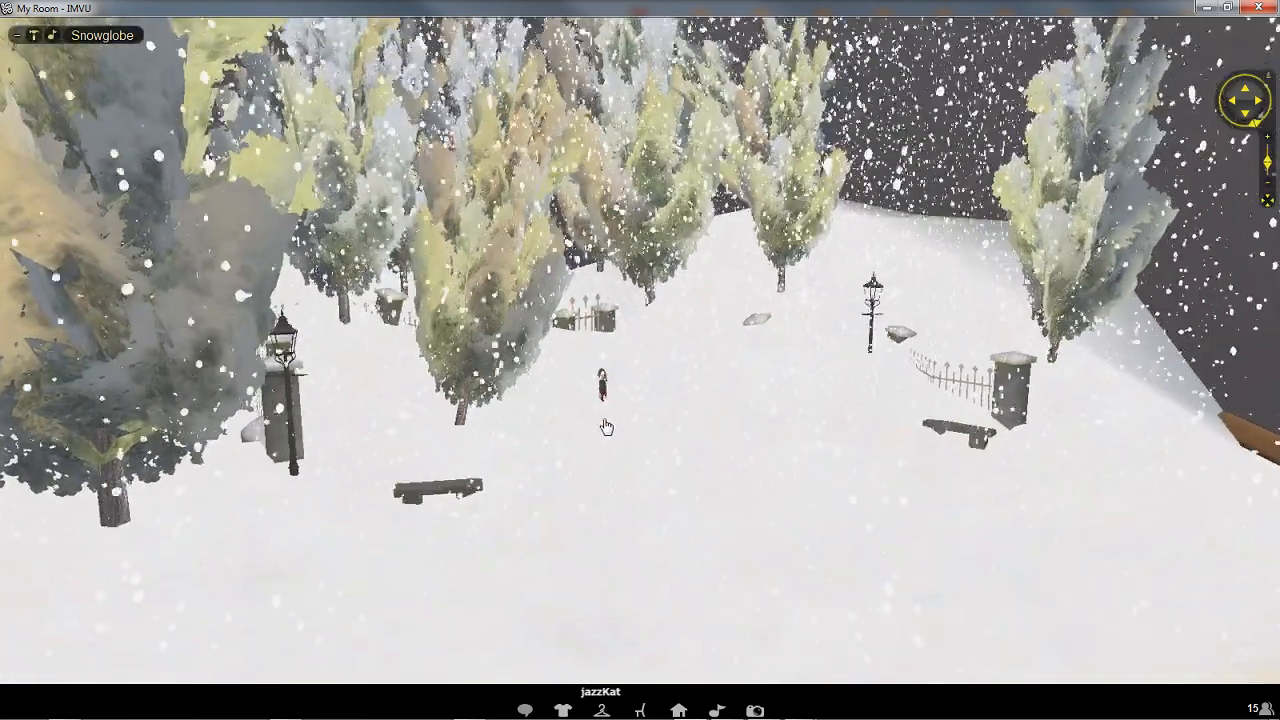
drag(606, 427, 651, 451)
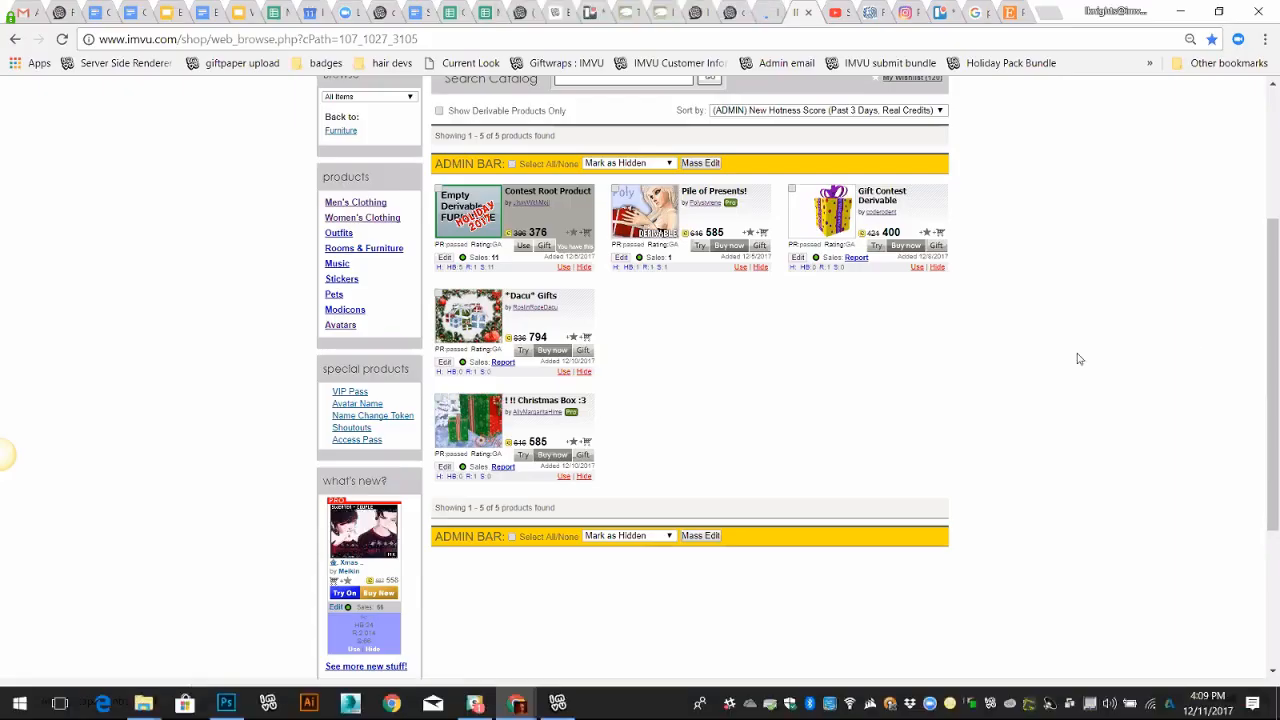
Step: Switch to the IMVU client, close the room list and seat the avatar on the empty log in the Snow Globe room
key(alt+Tab)
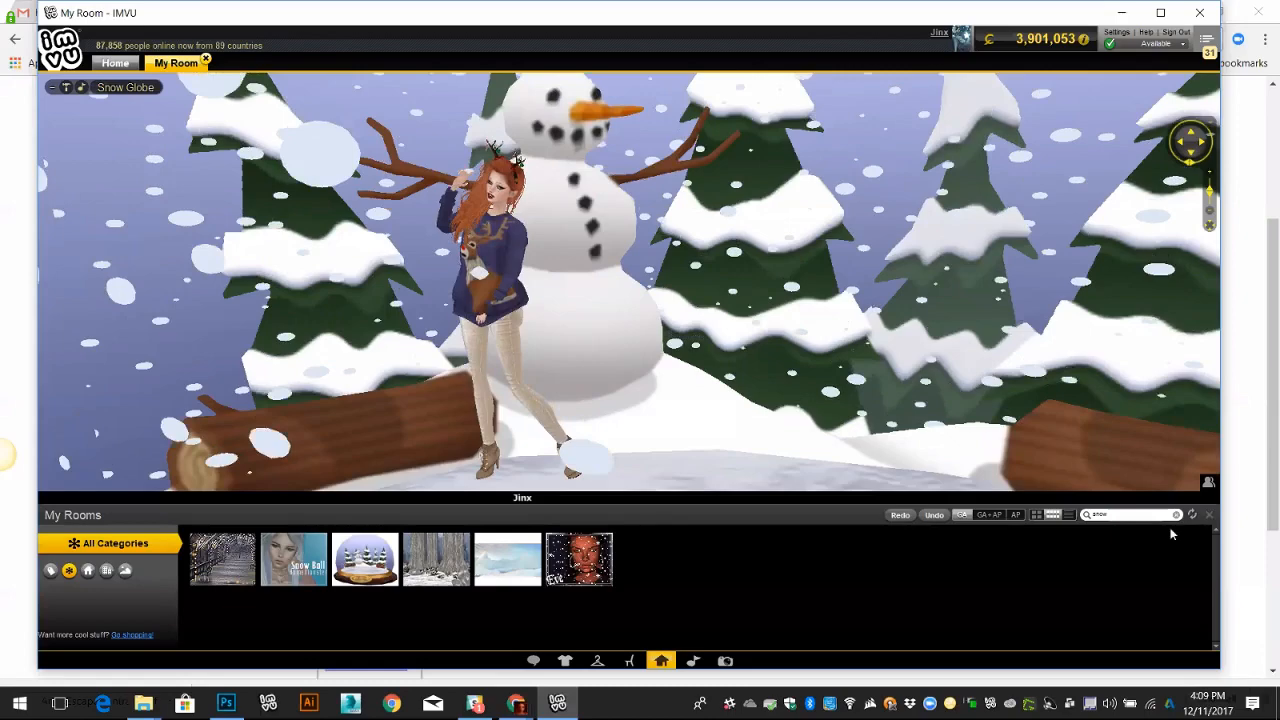
click(1209, 515)
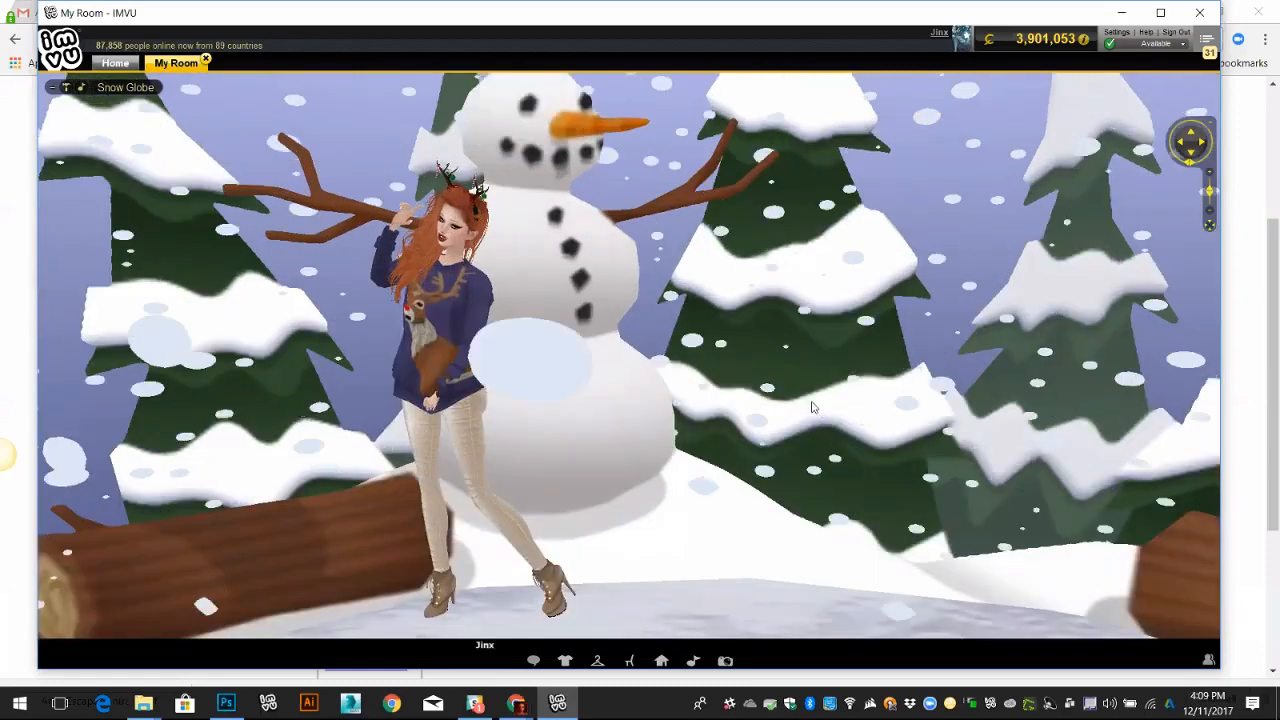
scroll(815, 406, down, 5)
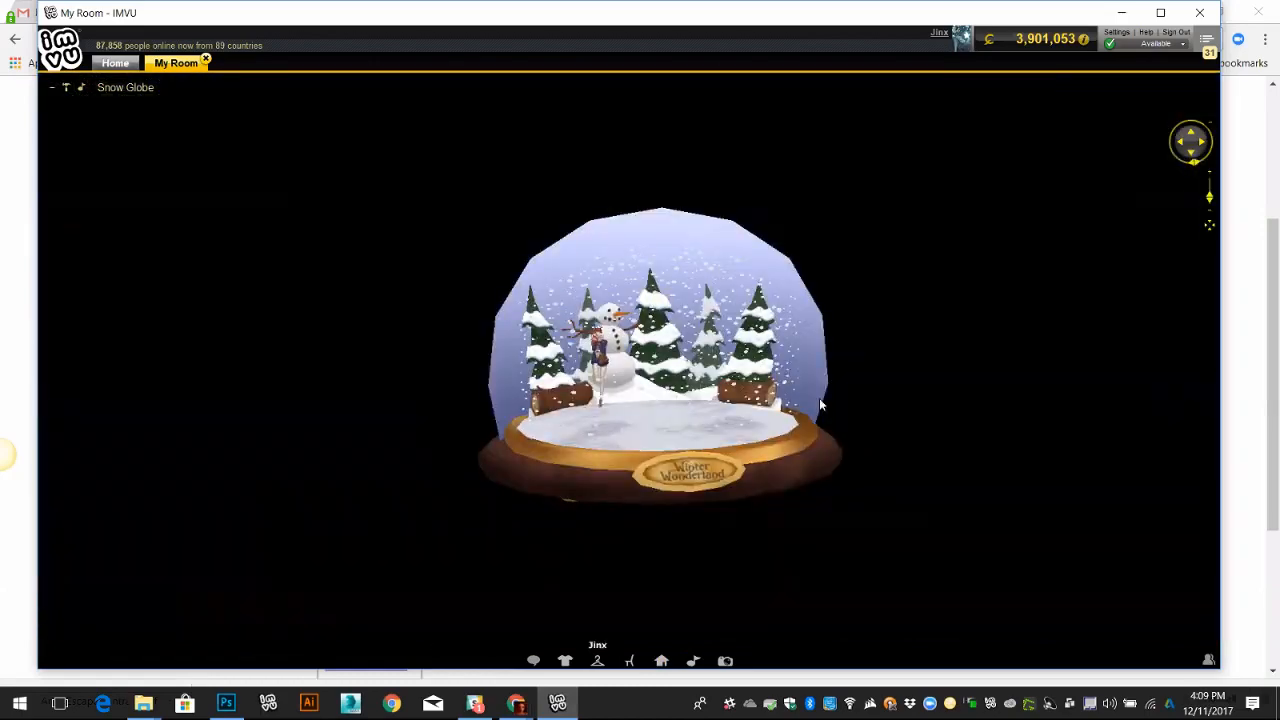
scroll(819, 398, up, 5)
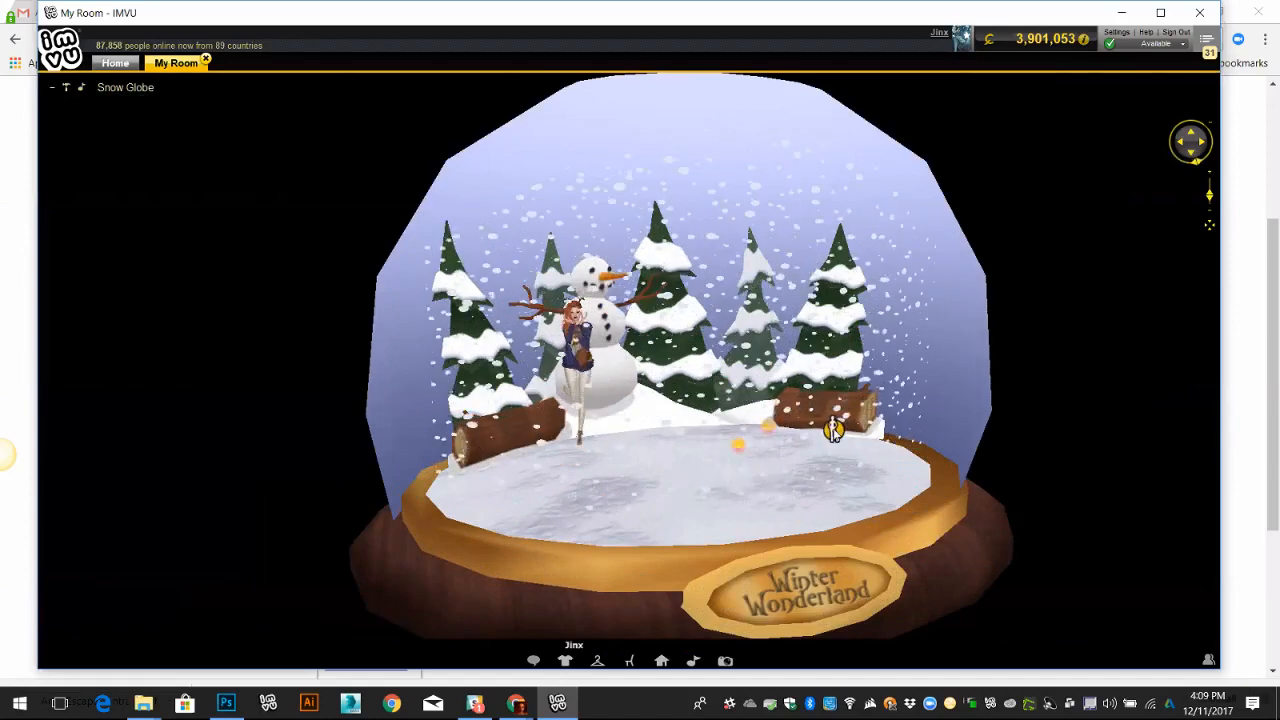
click(833, 430)
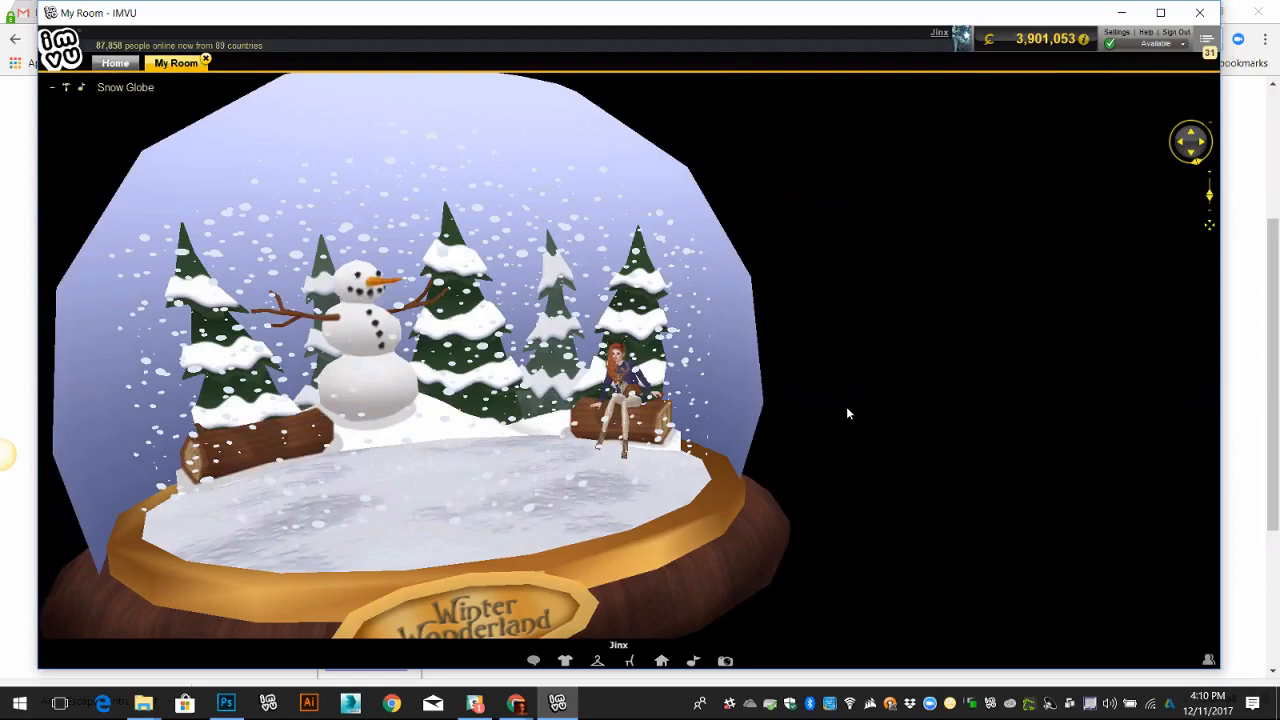
Step: Close a spare Desktop folder window from the overview of open windows
key(alt+Tab)
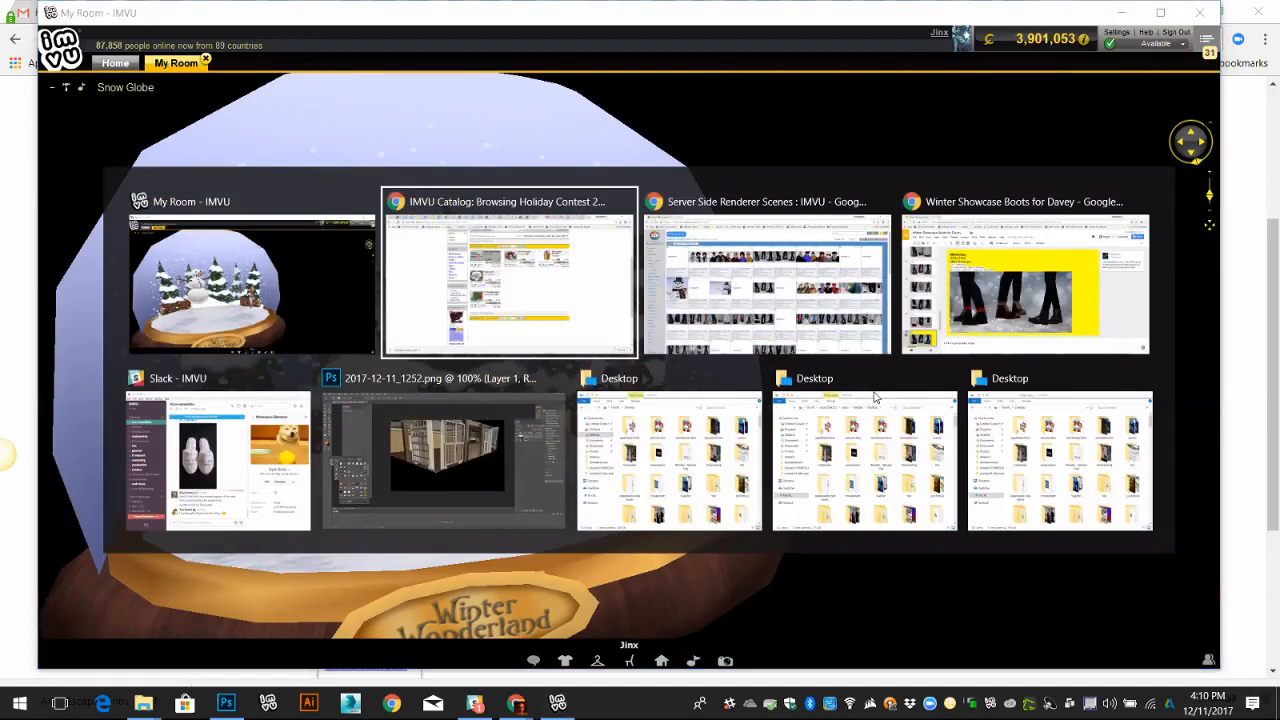
click(945, 378)
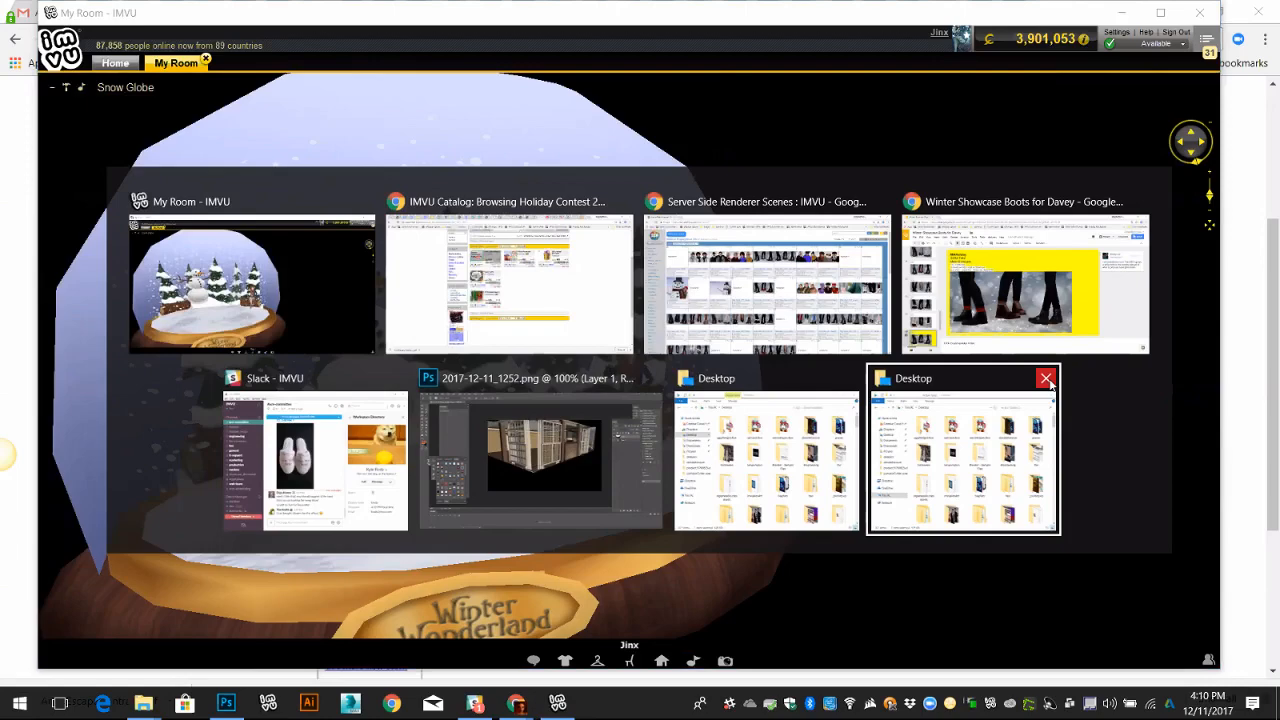
key(alt+Tab)
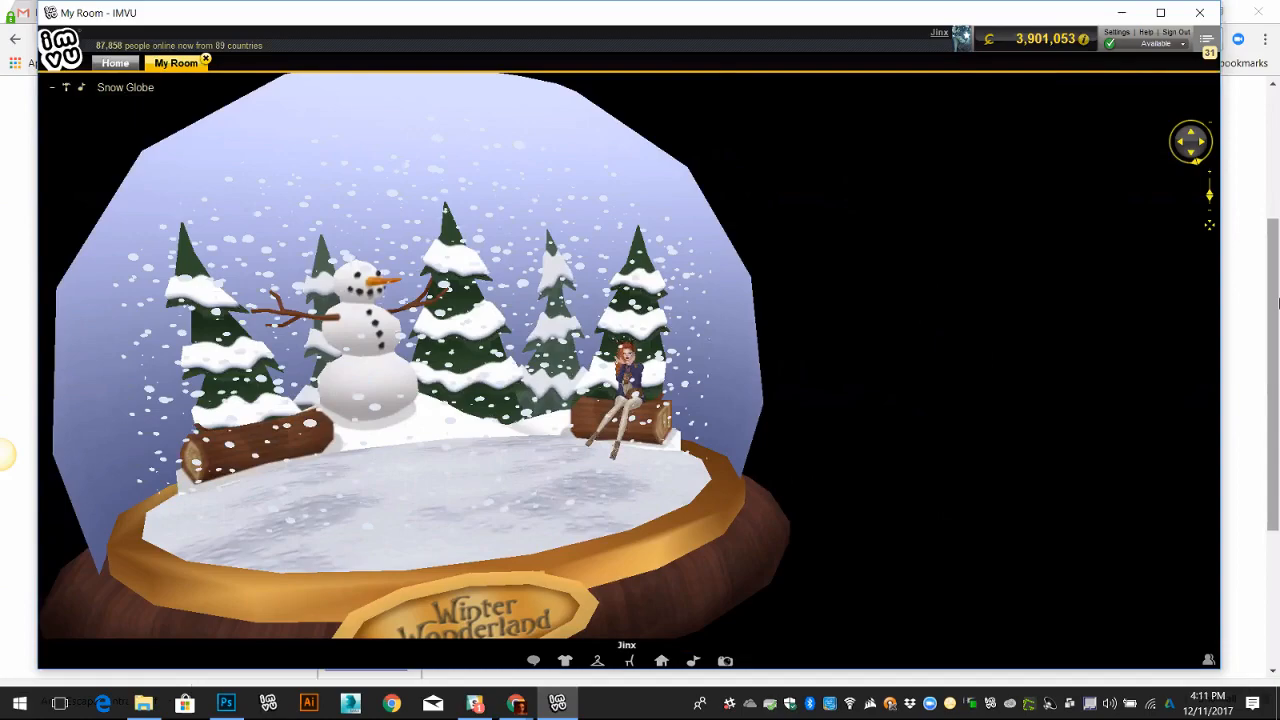
Step: Switch to the browser and open the Creator Program page from the Holiday Contest 2017 catalog
click(1278, 303)
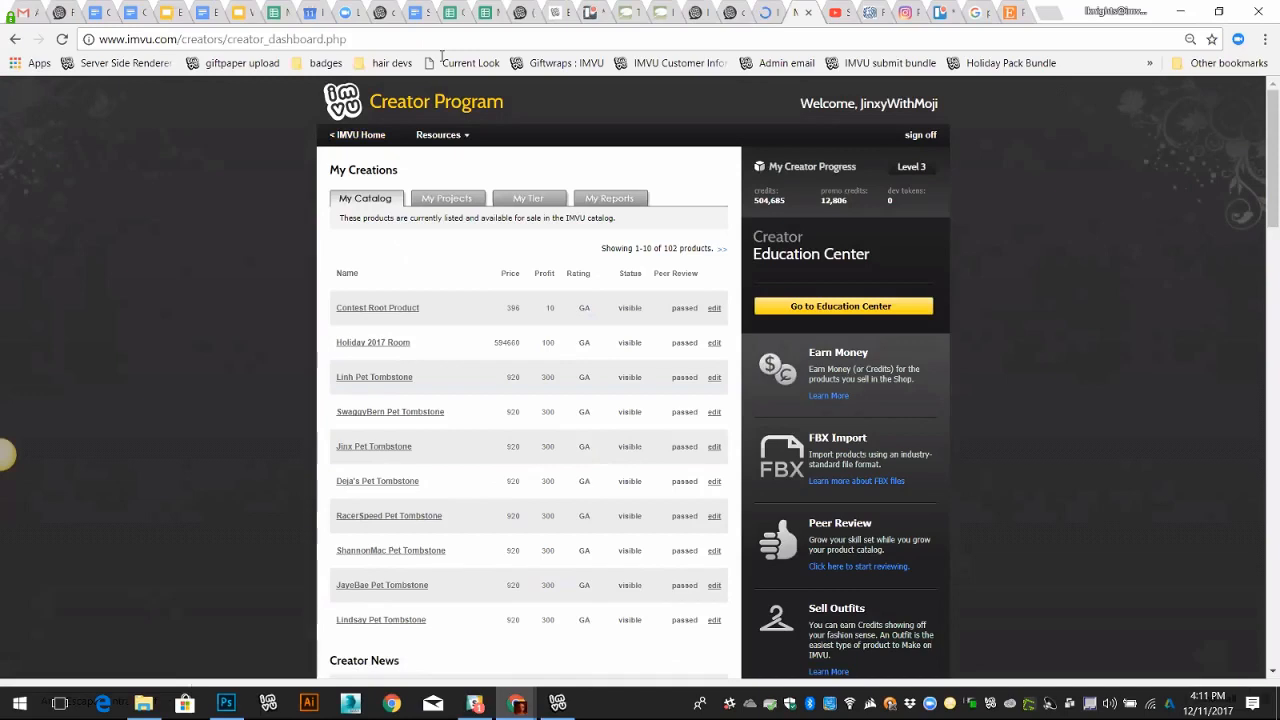
click(441, 45)
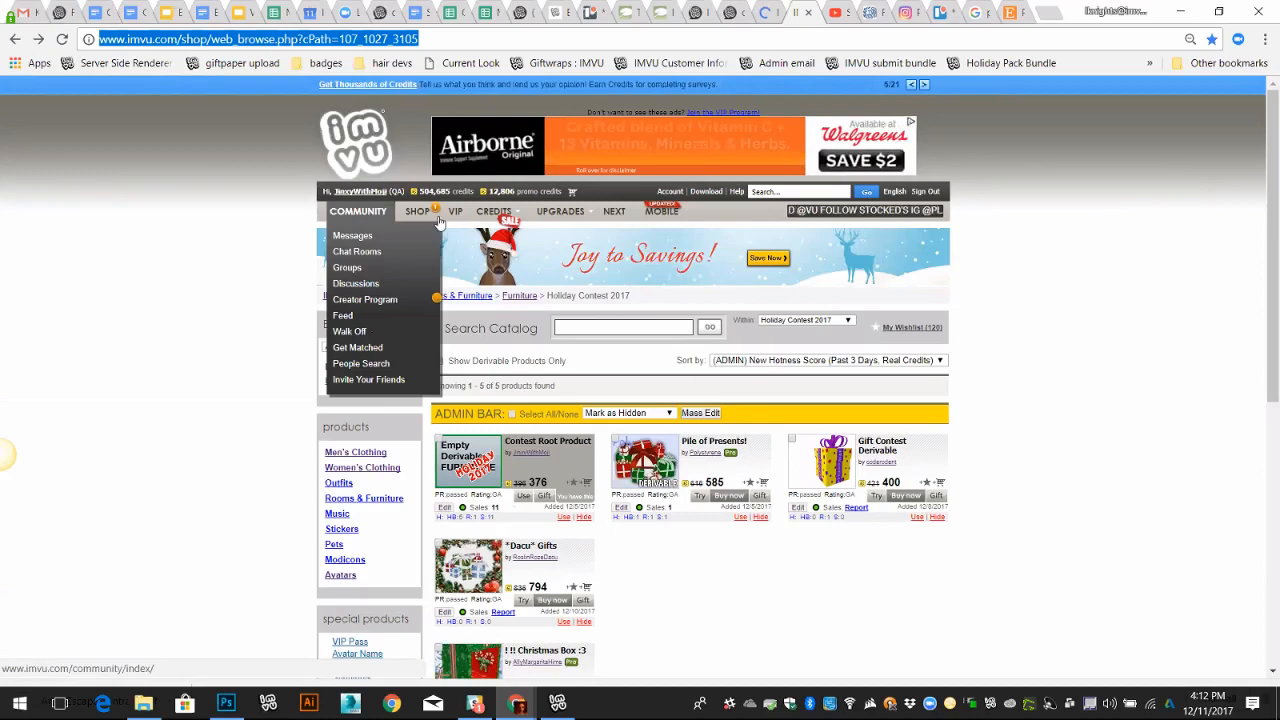
click(364, 302)
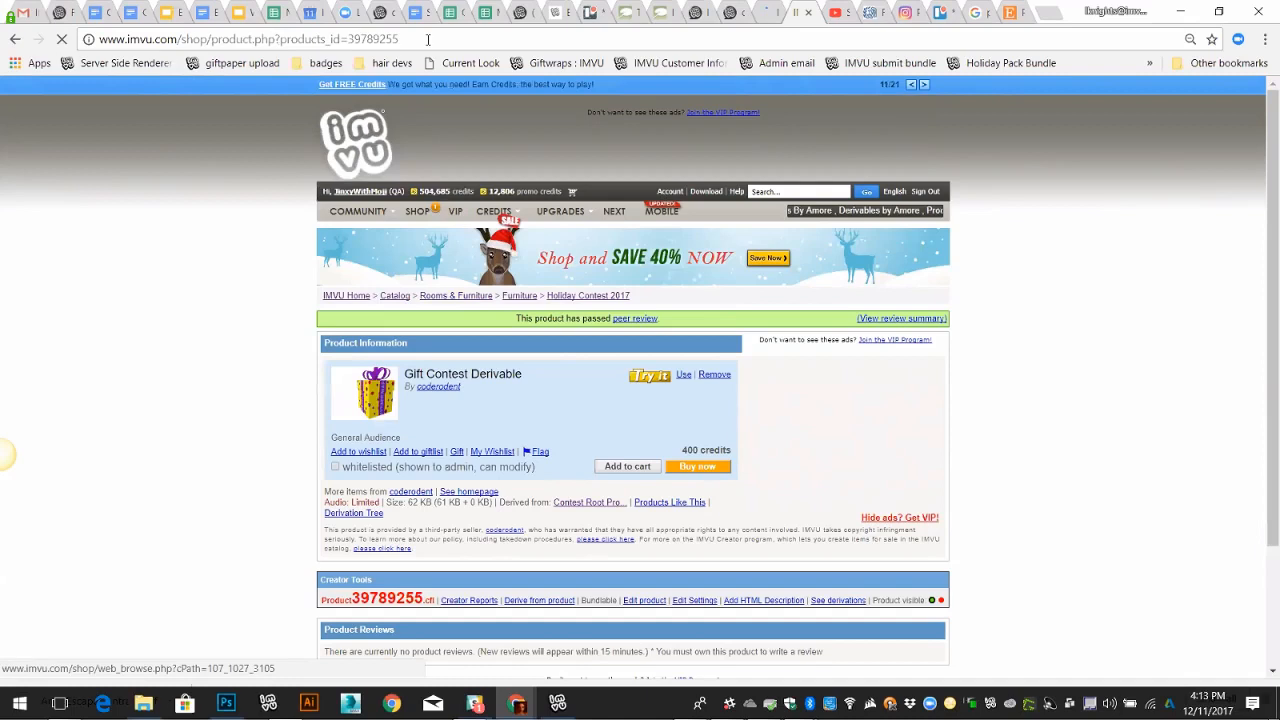
Step: Open the bookmarked go.twitch.tv/katsbits channel in a new browser tab
key(ctrl+t)
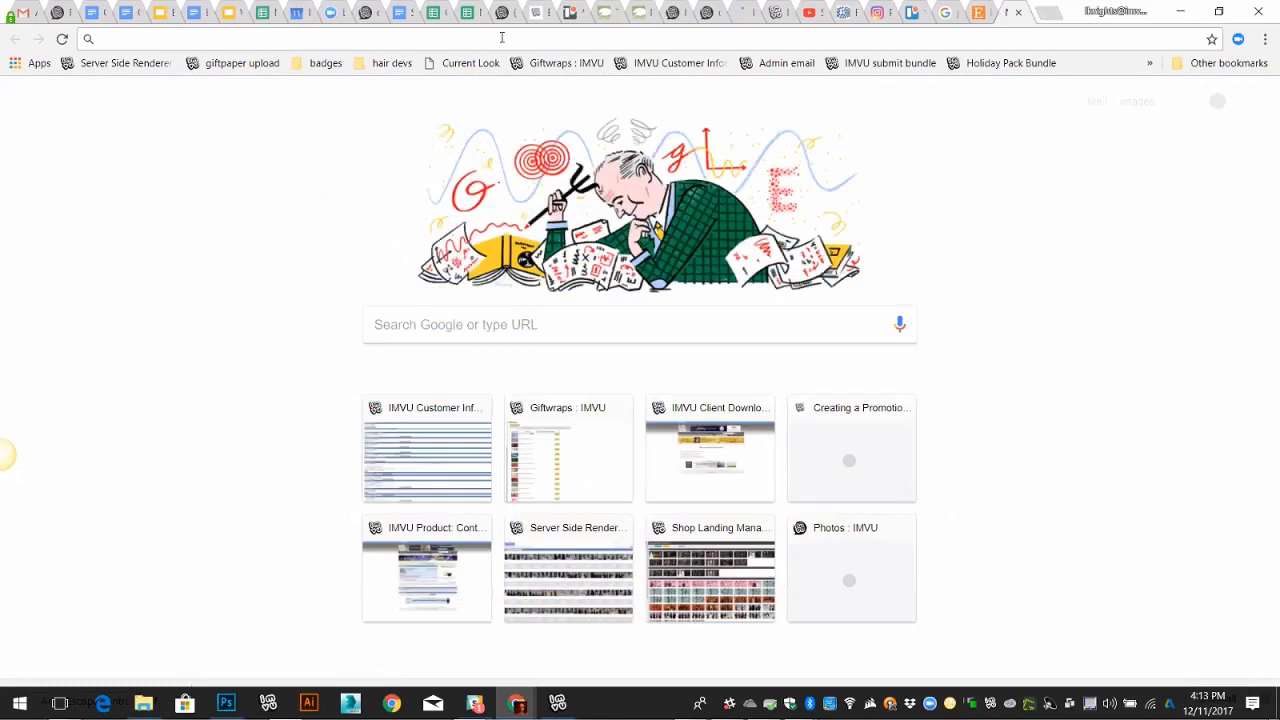
text(twitch.tv)
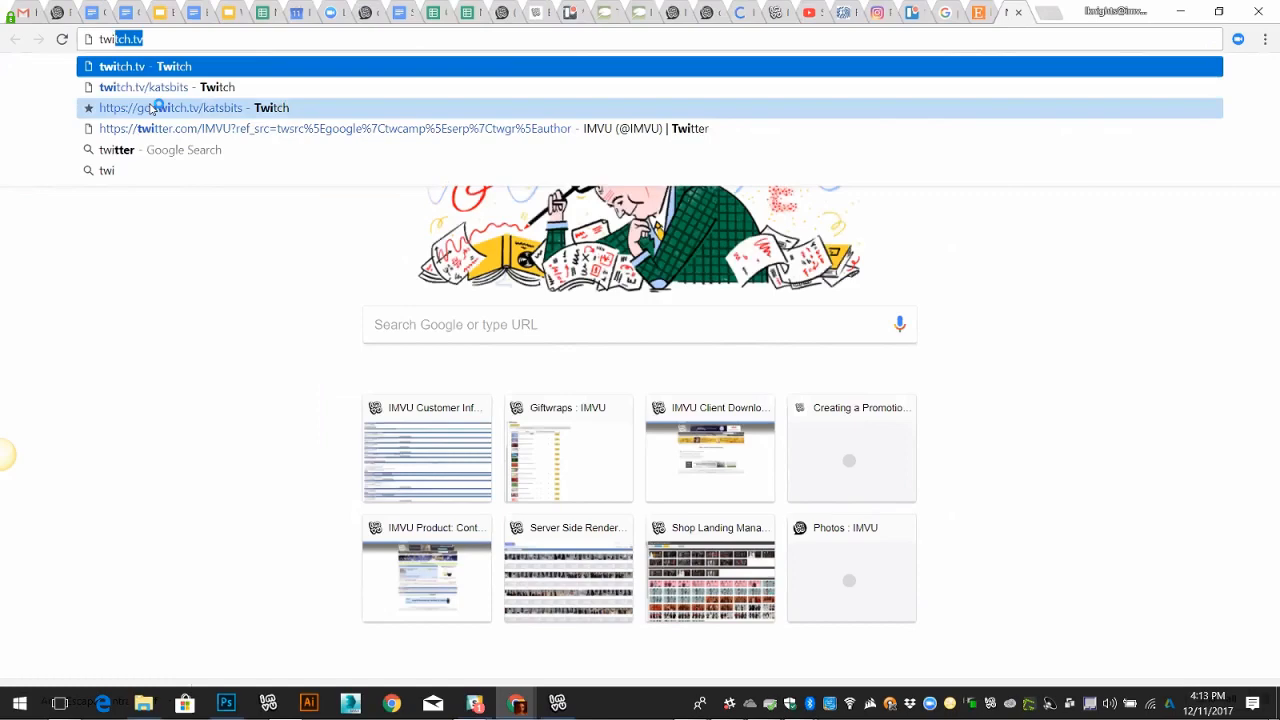
click(152, 107)
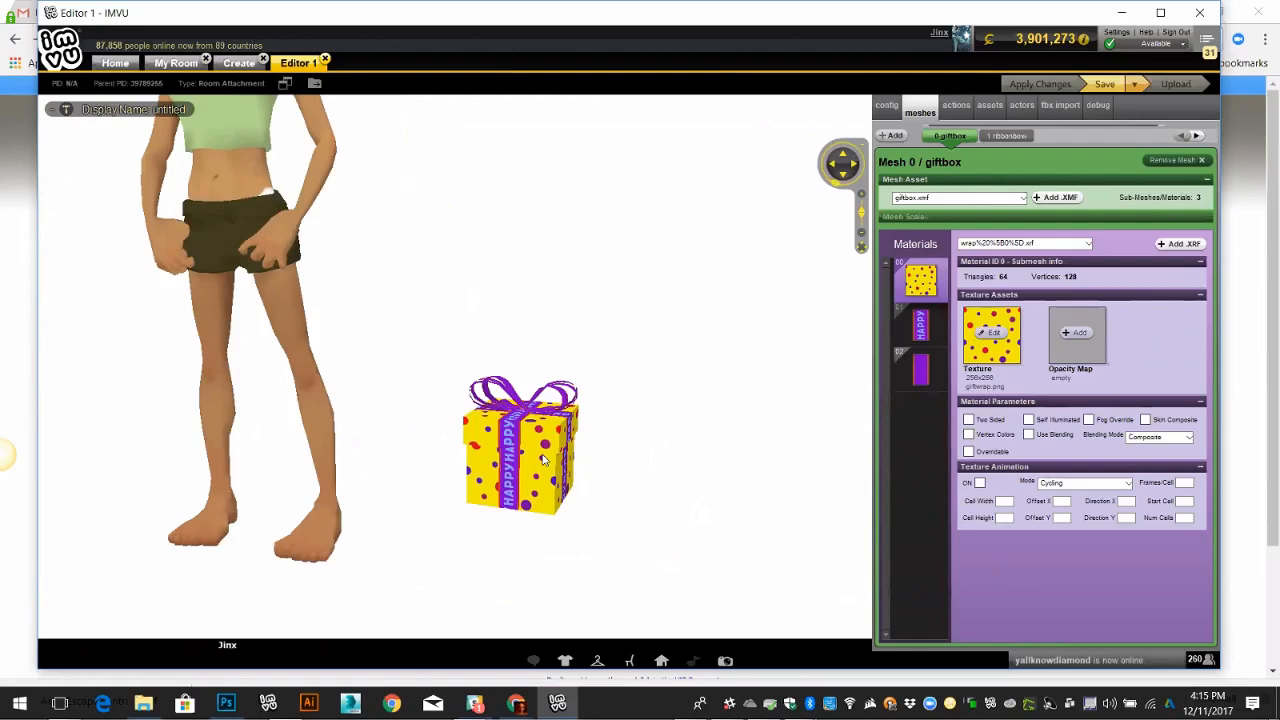
Step: Inspect the gift box with its wrap and ribbon textures from several sides in the IMVU product editor
drag(543, 459, 624, 581)
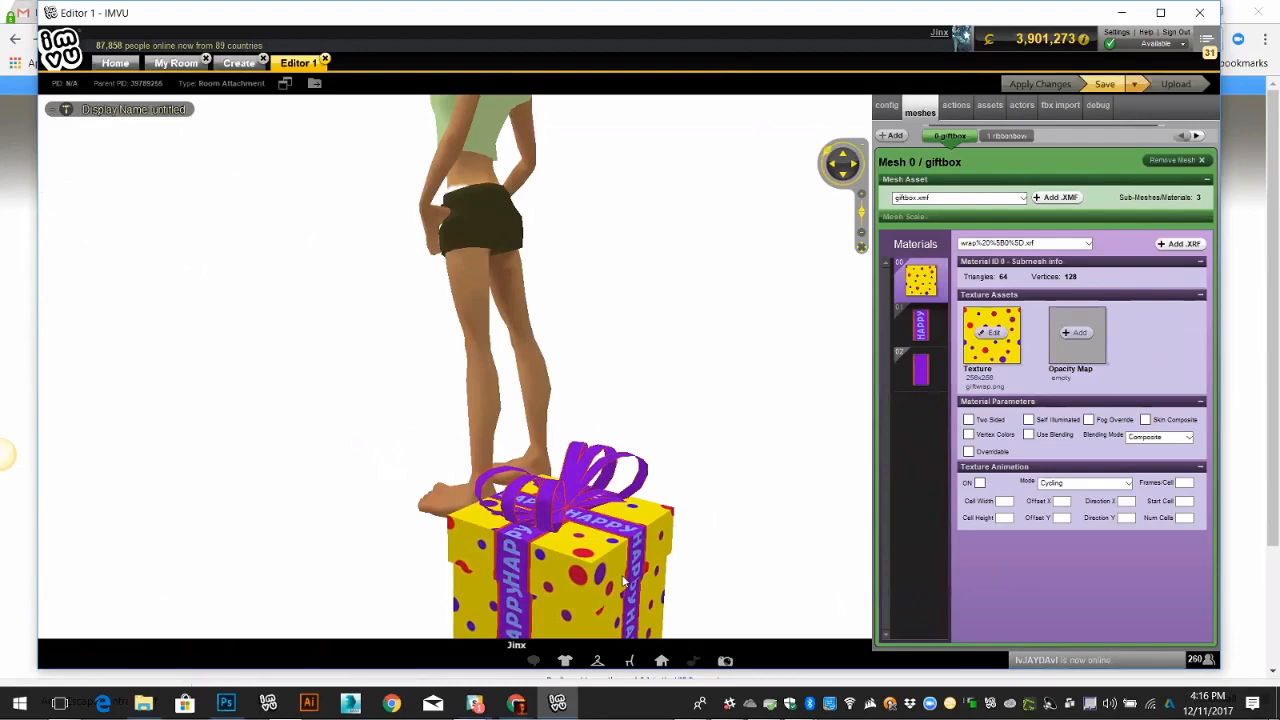
drag(623, 581, 954, 398)
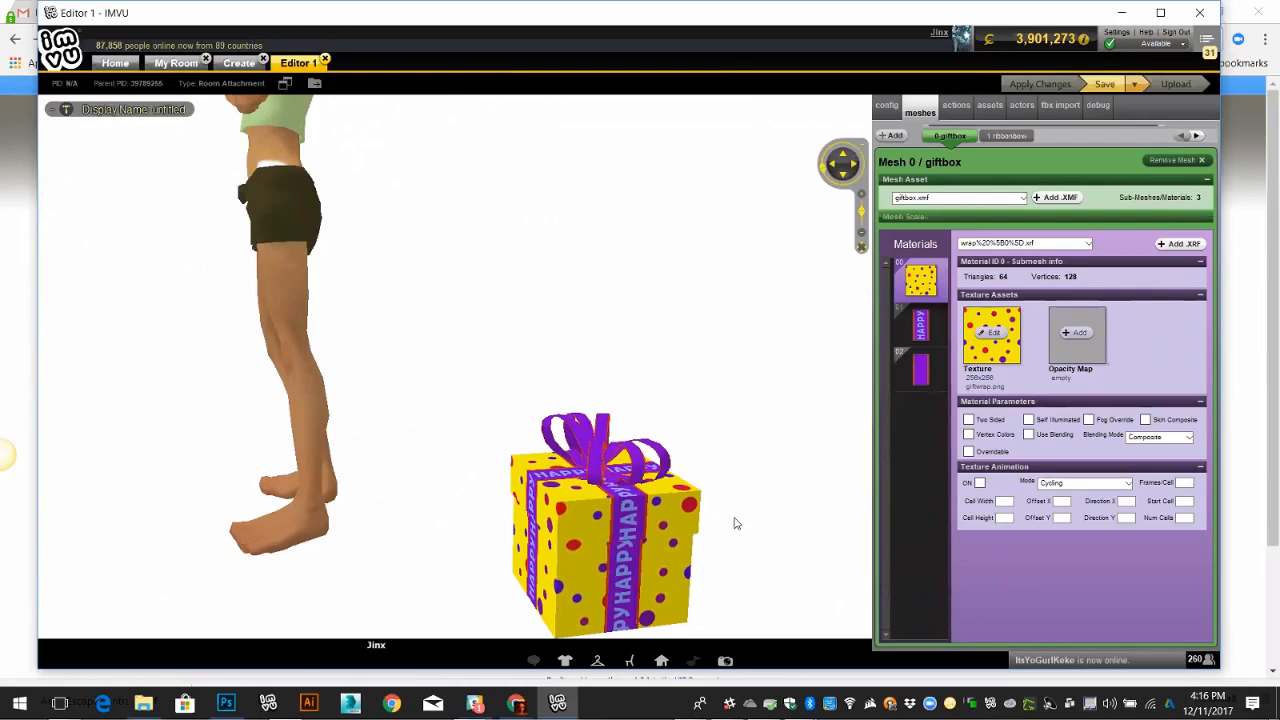
drag(735, 523, 876, 450)
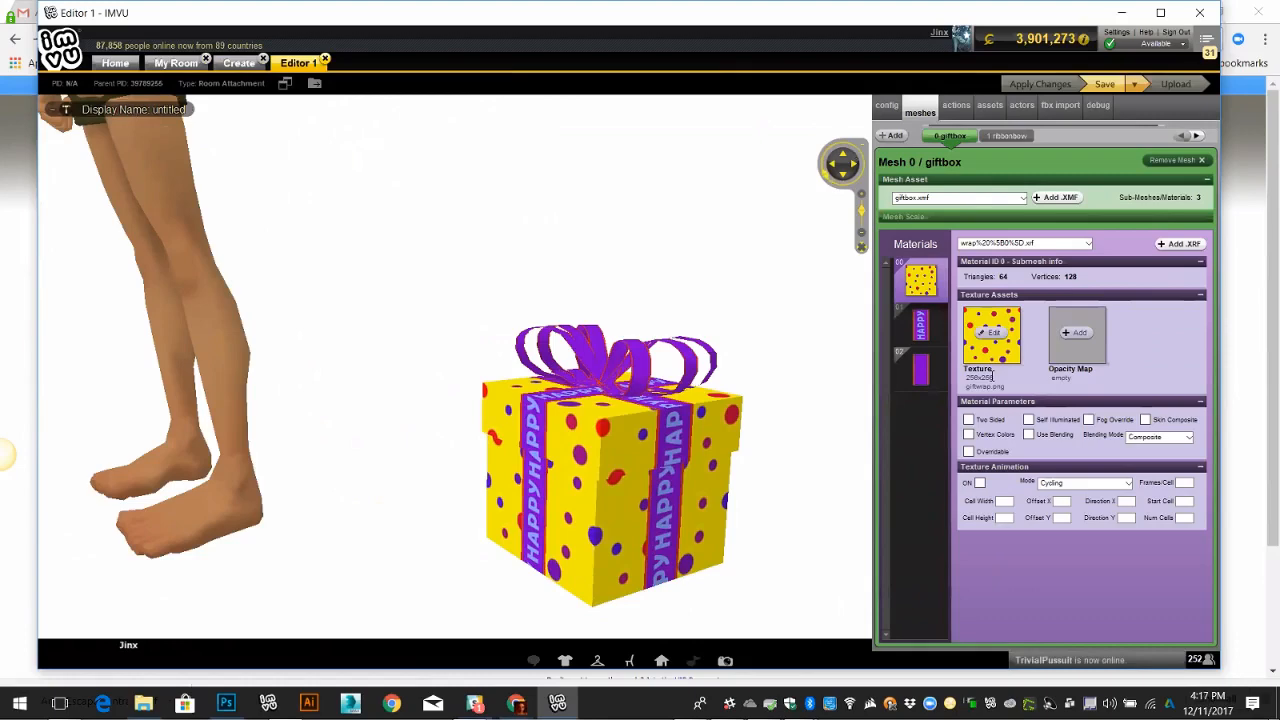
drag(640, 490, 510, 512)
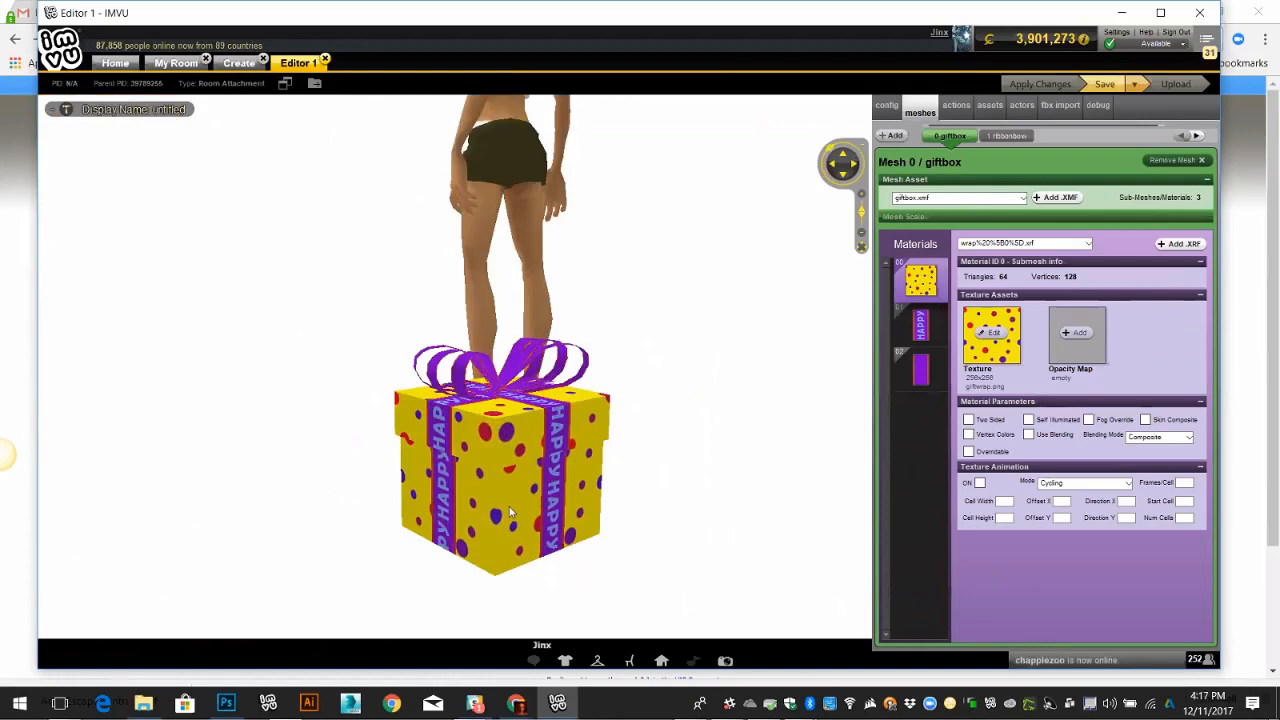
drag(510, 512, 453, 498)
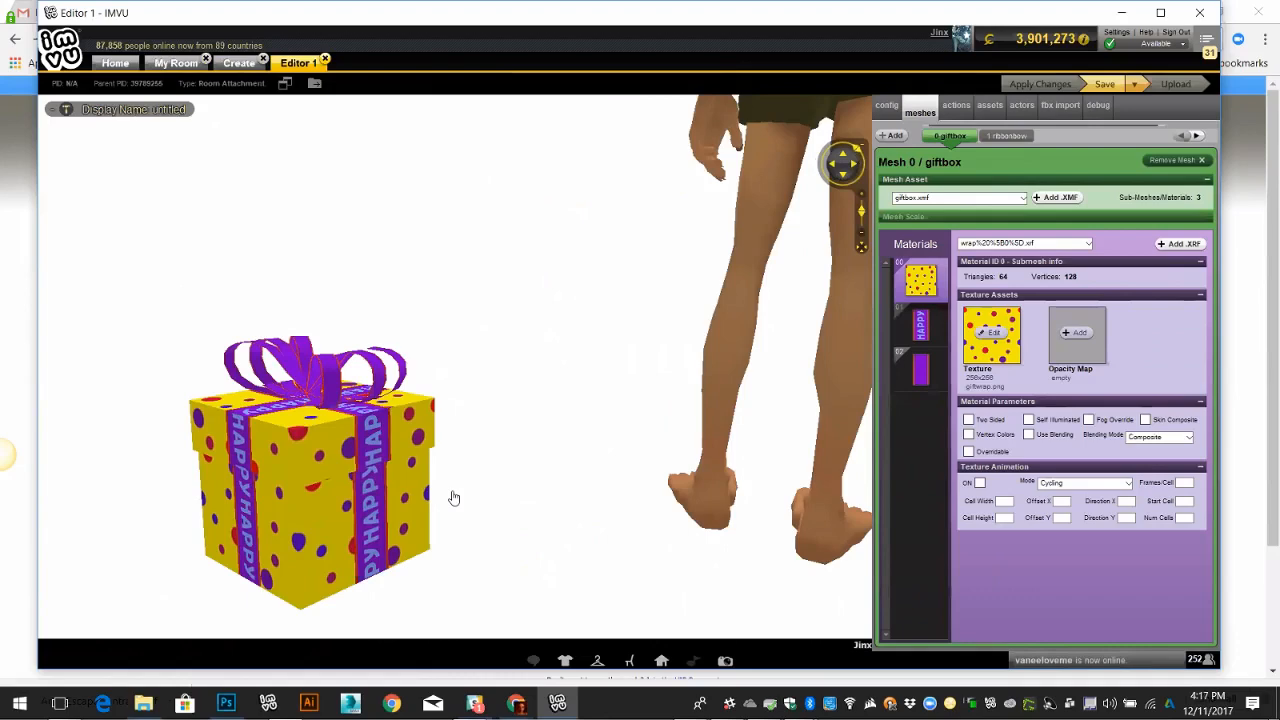
drag(453, 498, 572, 595)
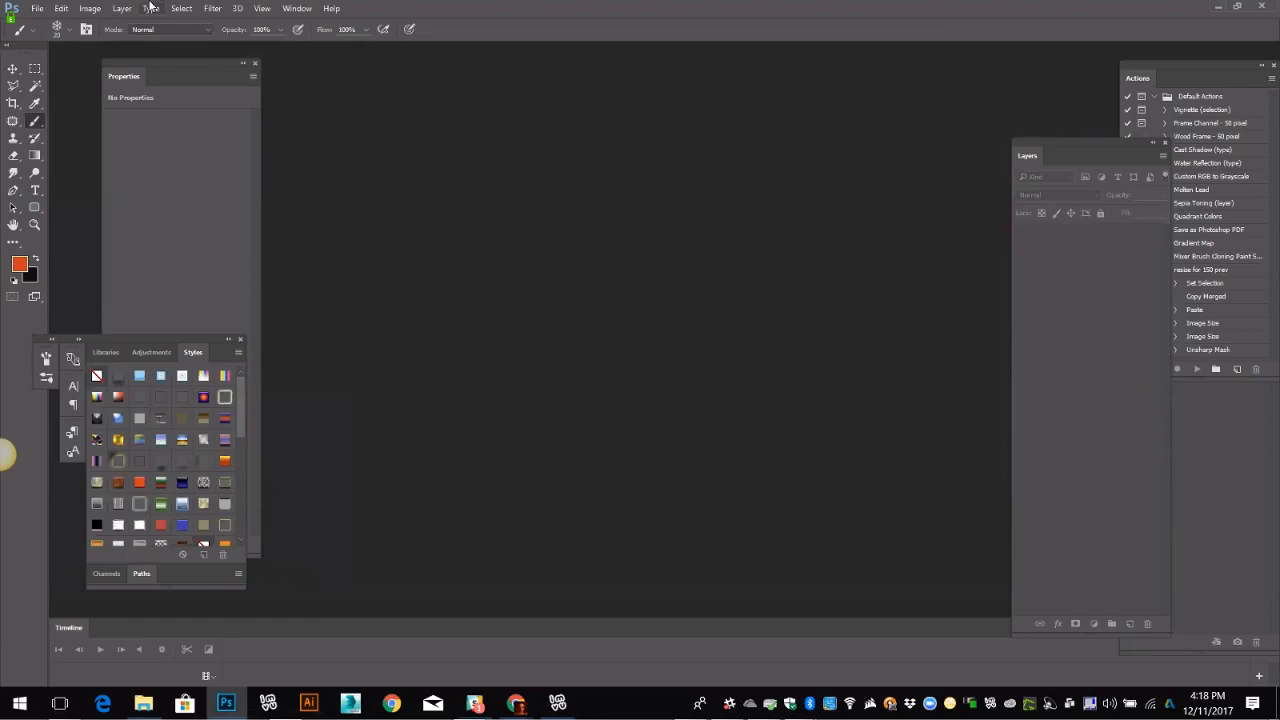
Step: In Photoshop, create a new document named giftwrap1 with a size of 256 × 256 pixels
click(37, 9)
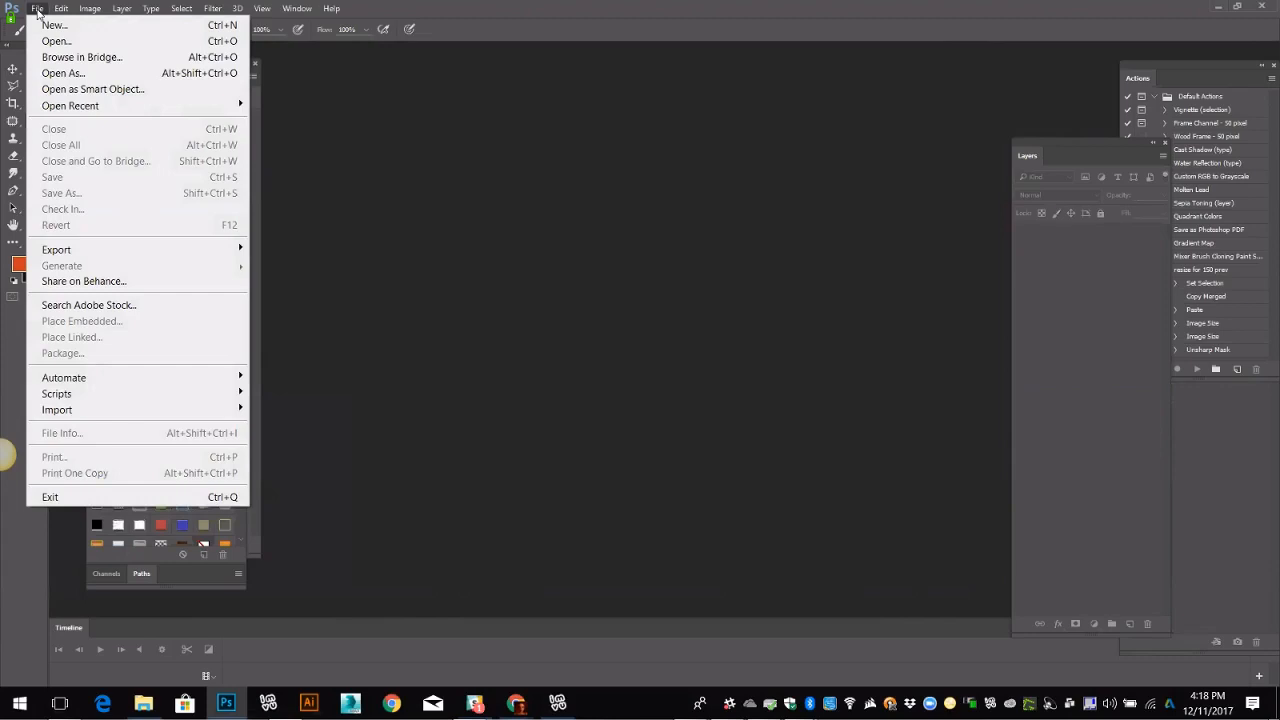
click(54, 25)
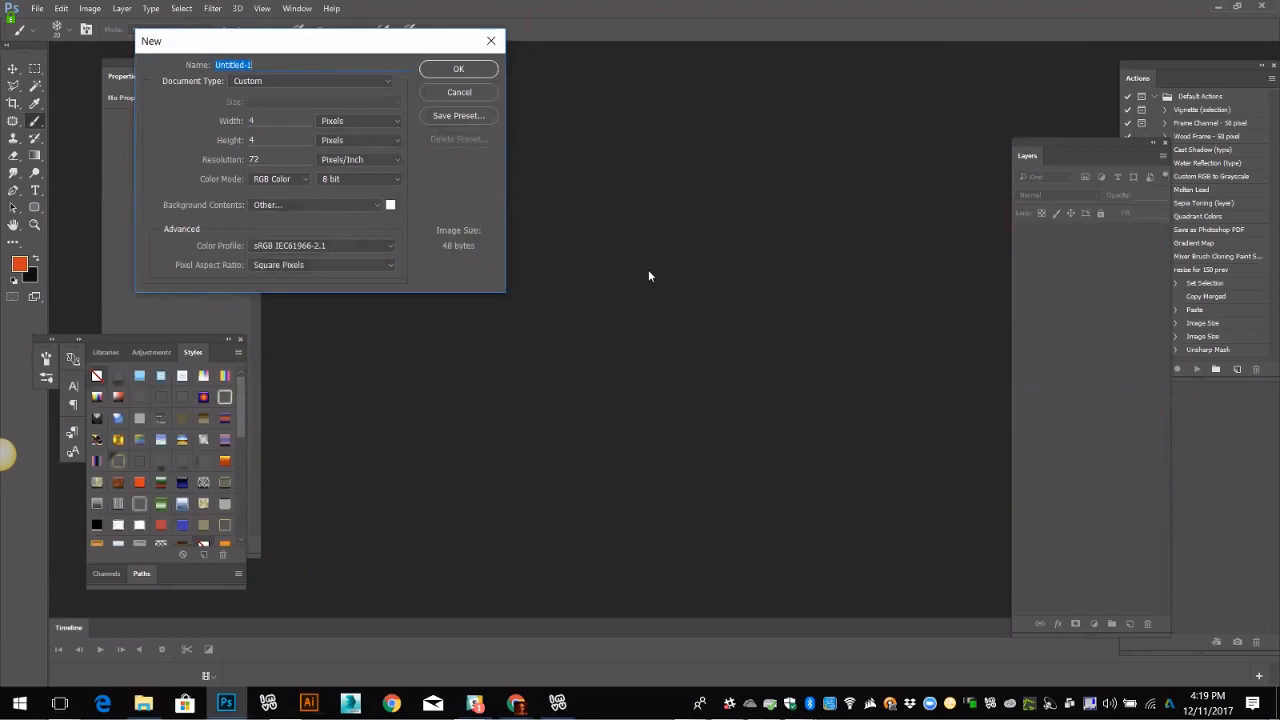
text(giftwrap1)
key(Tab)
text(256)
key(Tab)
text(256)
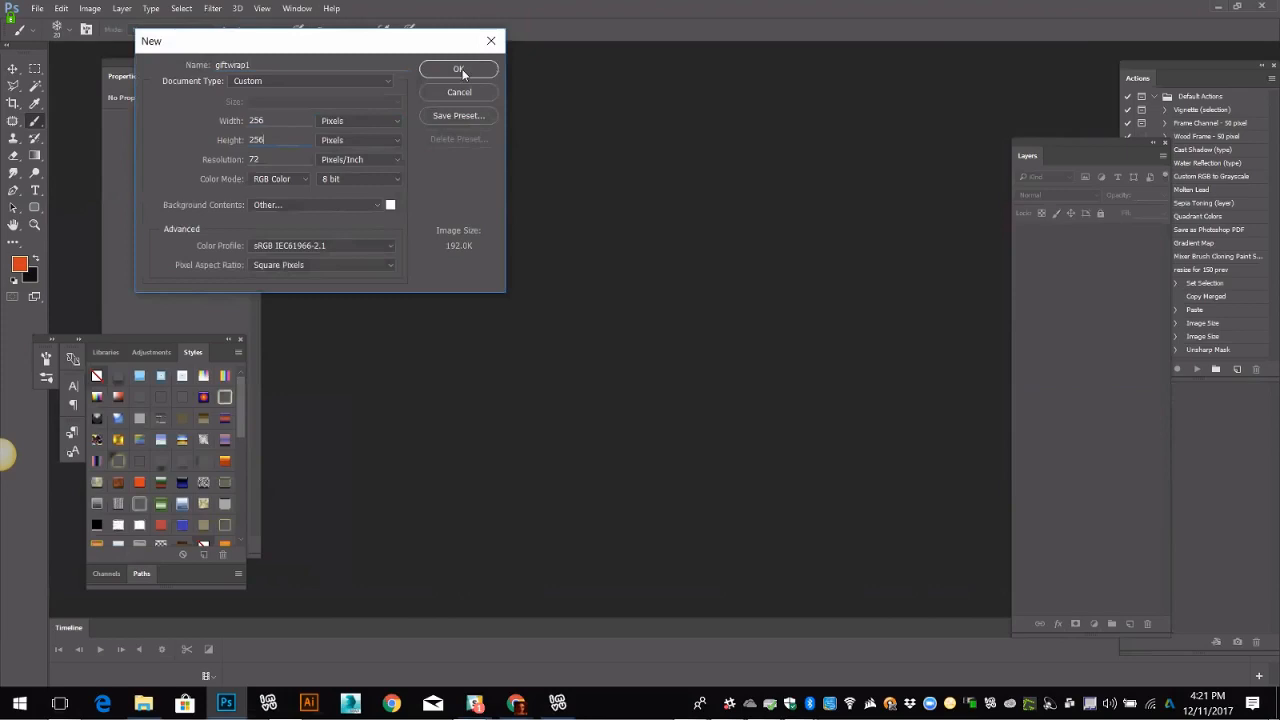
click(461, 71)
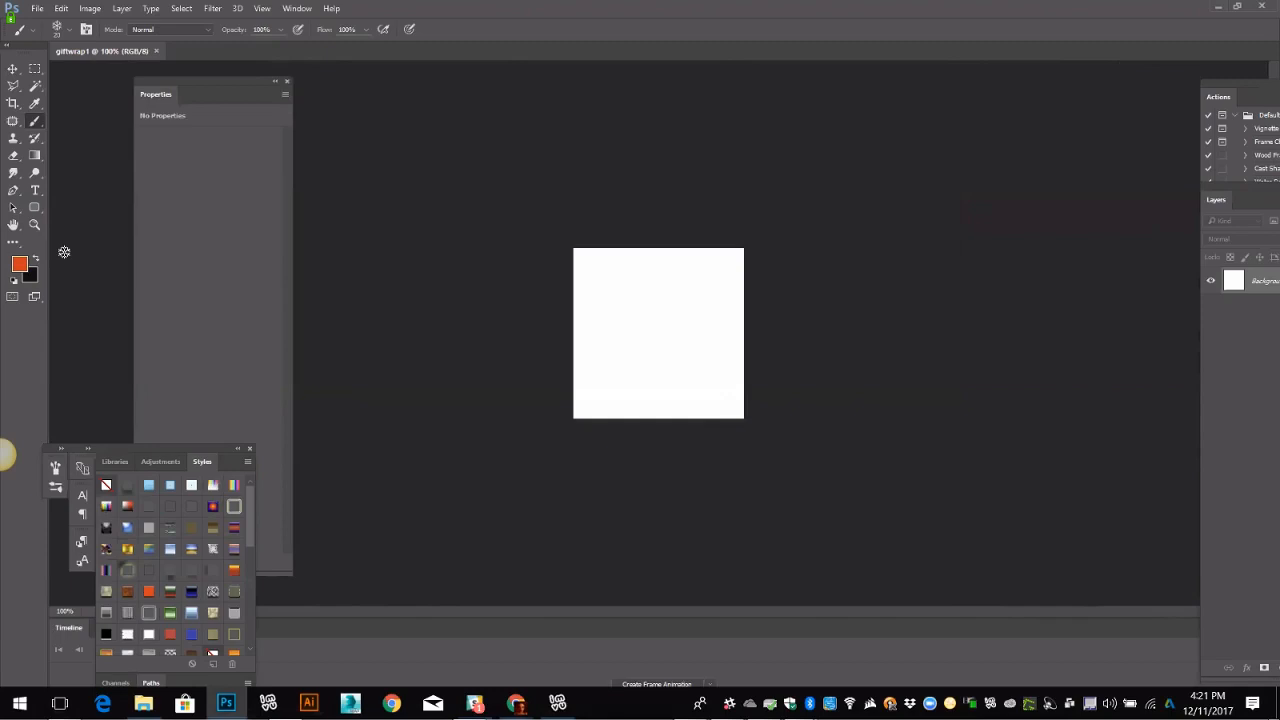
Step: Set the foreground colour to a blue with RGB values 2, 156, 245 and return to the Brush tool
key(ctrl+plus)
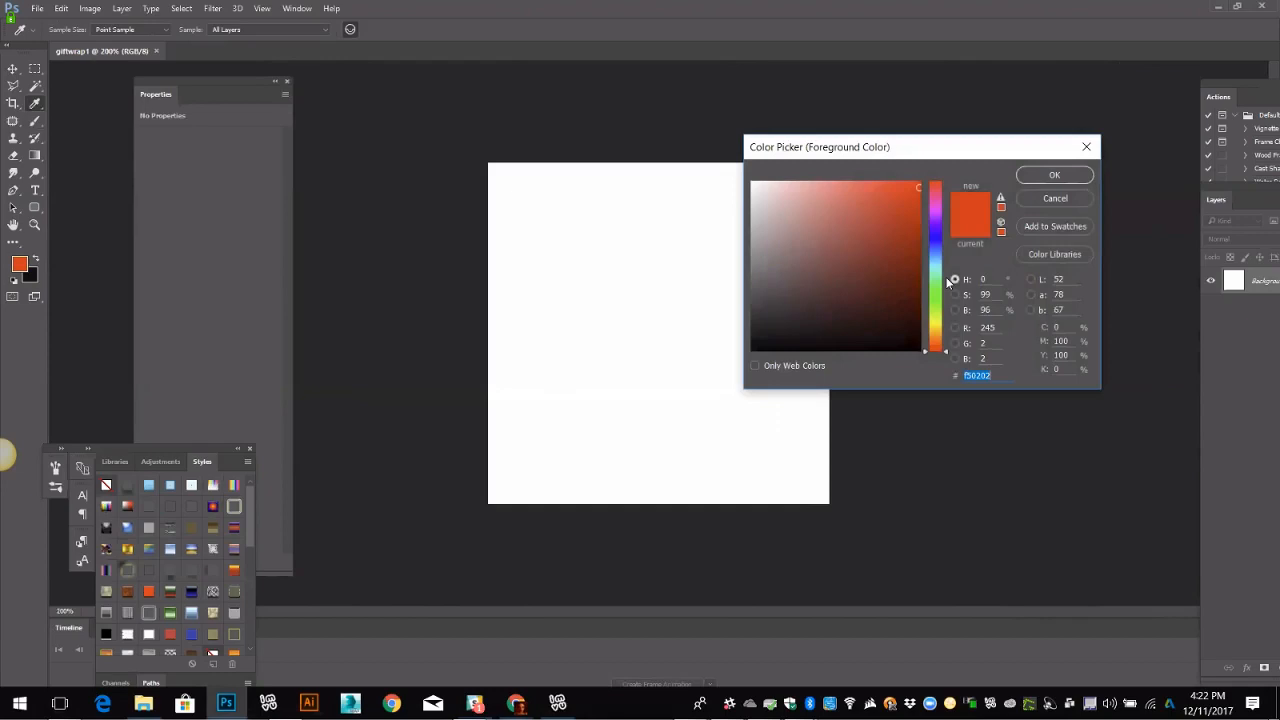
click(938, 256)
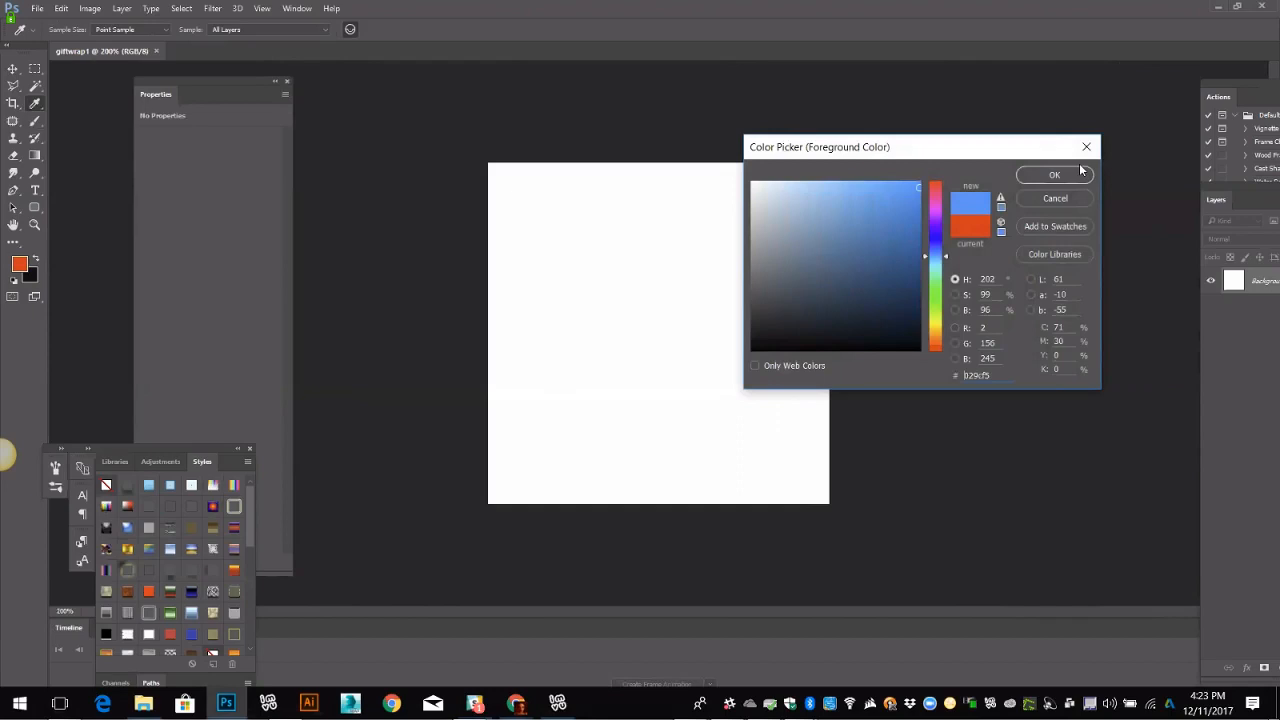
click(1054, 175)
key(b)
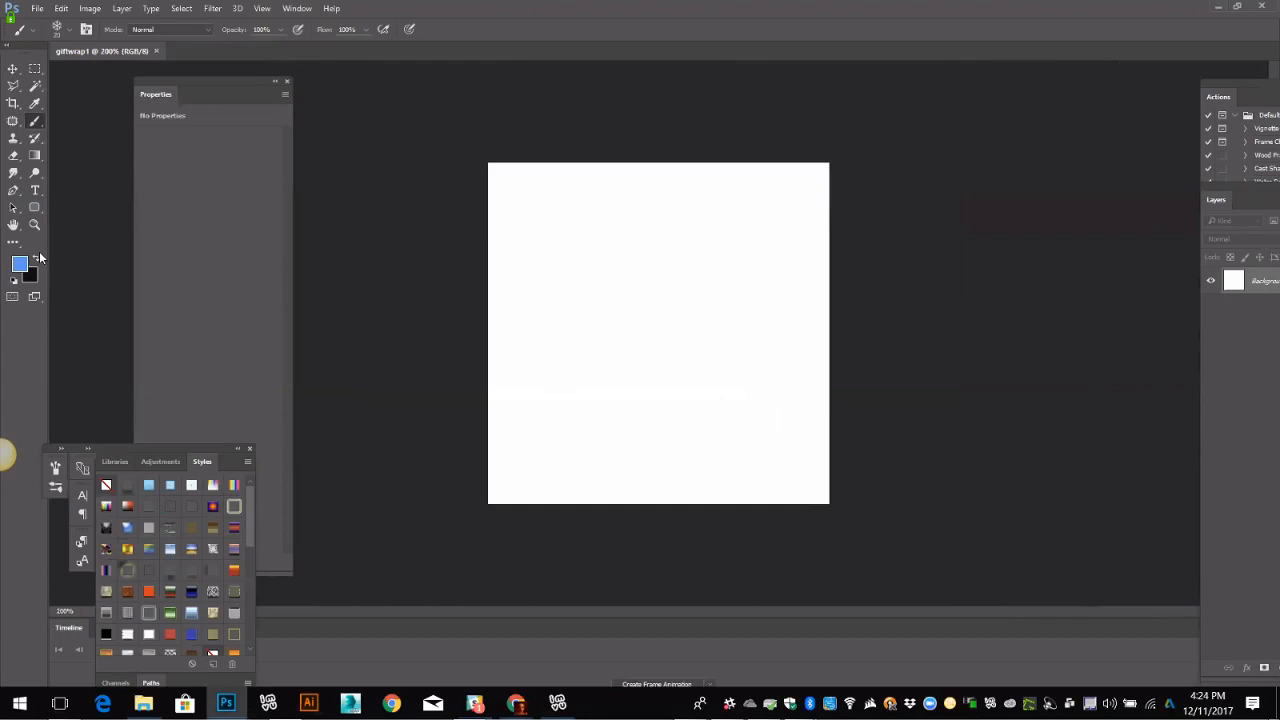
Step: Swap the colours to put blue in the background and render Clouds over the canvas, repeating the filter for a softer pattern
click(36, 259)
click(33, 259)
click(211, 12)
mouse_move(240, 273)
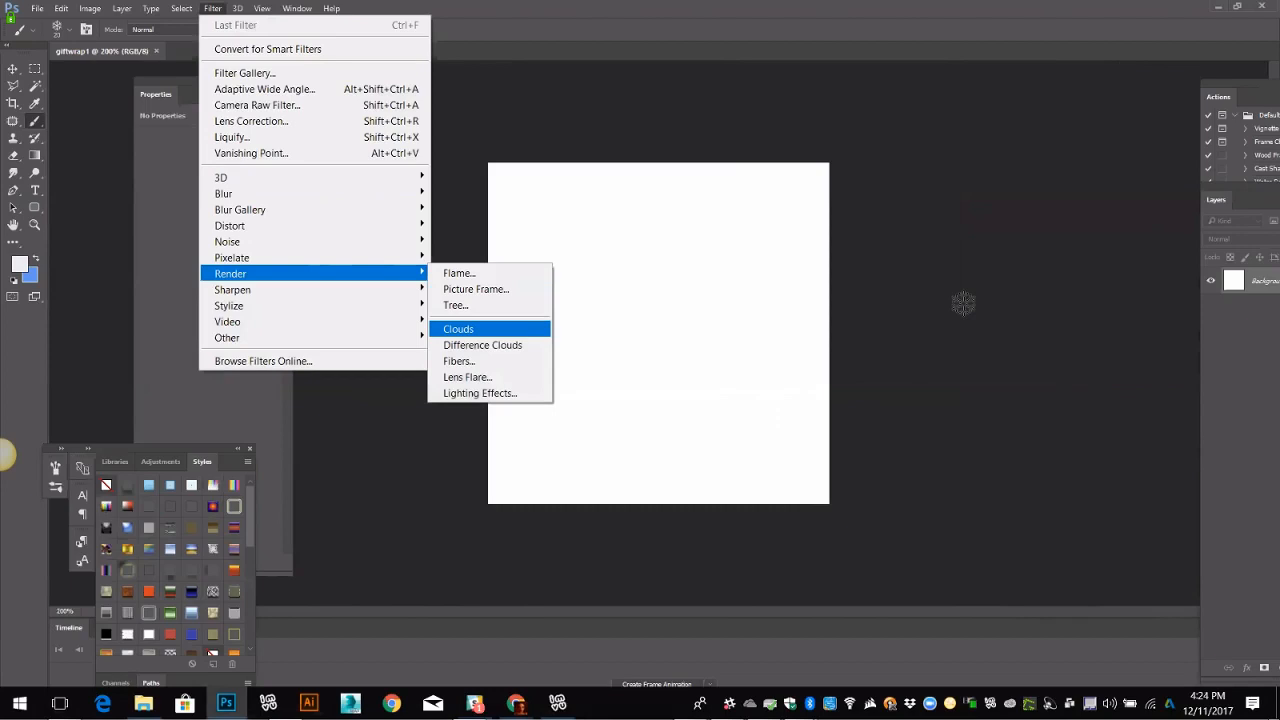
key(Return)
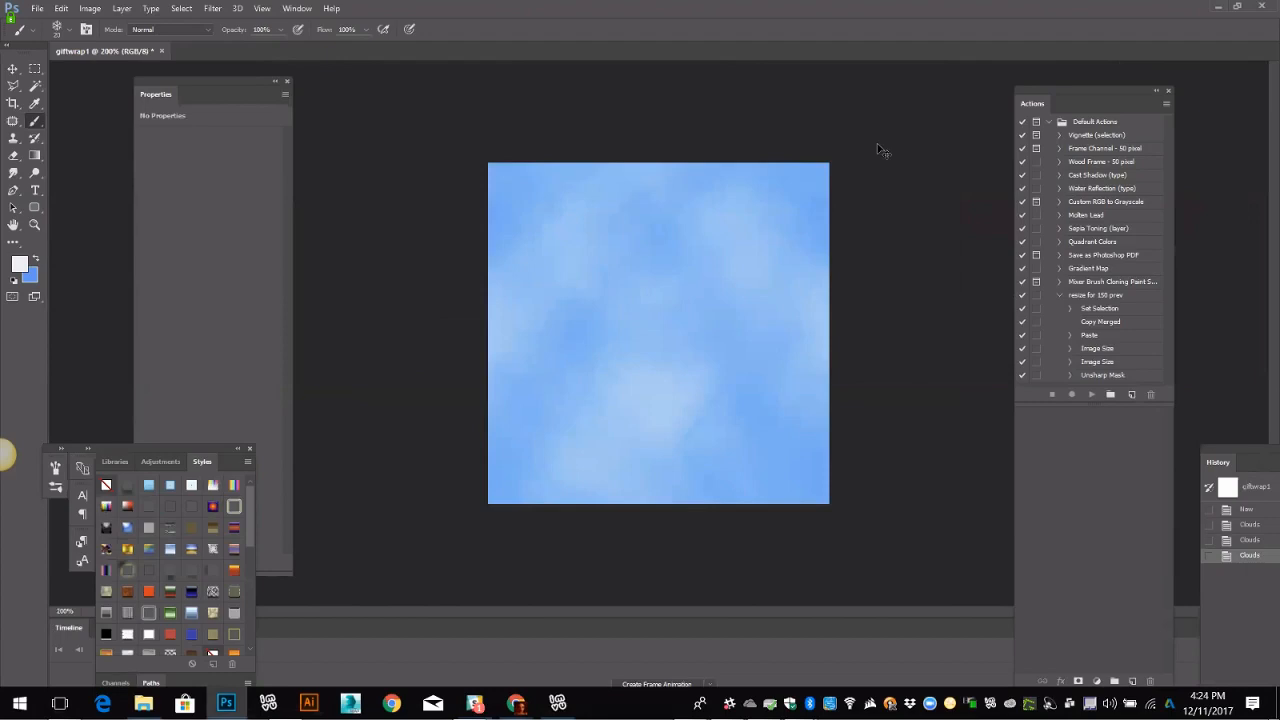
key(ctrl+f)
key(ctrl+f)
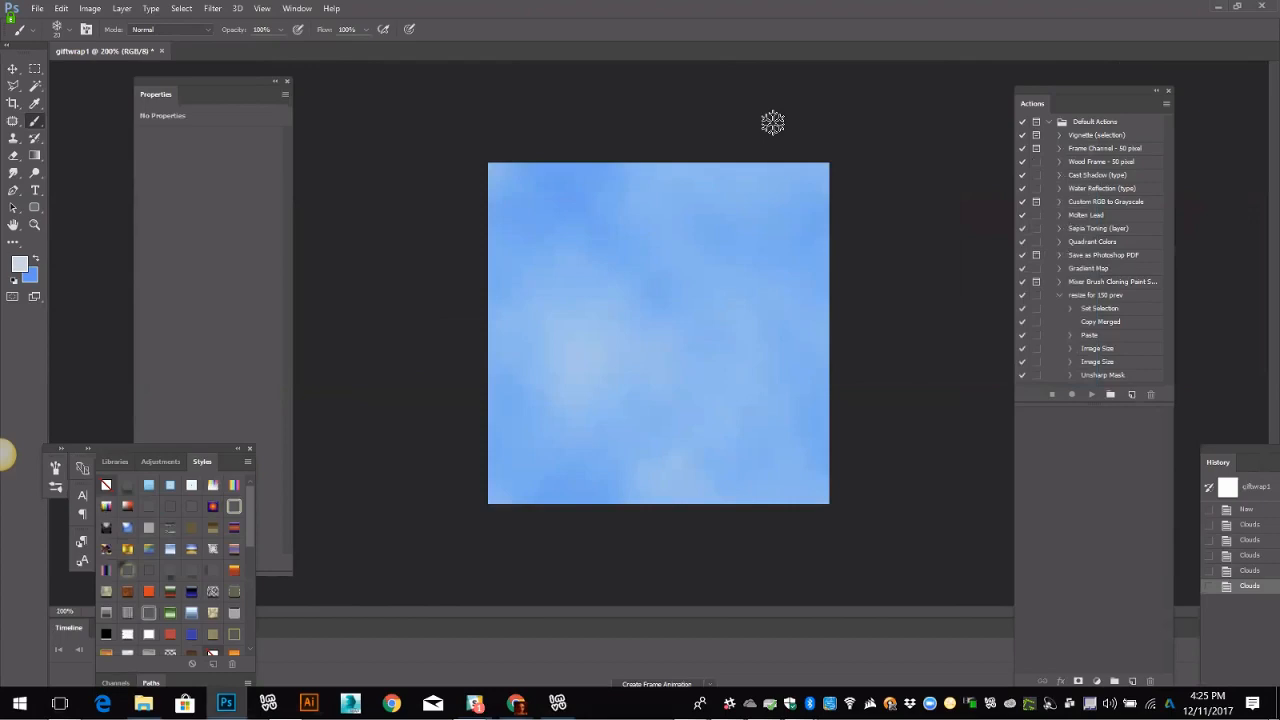
drag(1217, 462, 1070, 321)
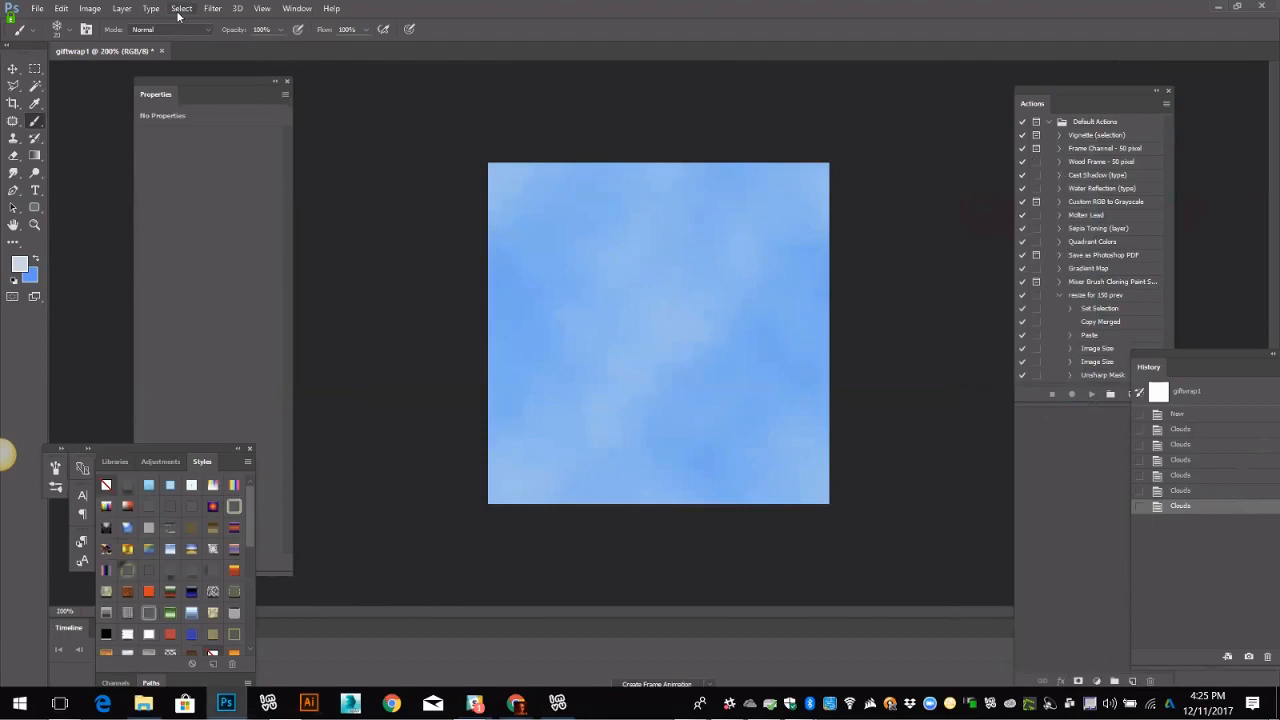
Step: Unlock the Background layer and offset it 128 pixels right and 128 pixels down with Wrap Around
key(alt+Tab)
key(F7)
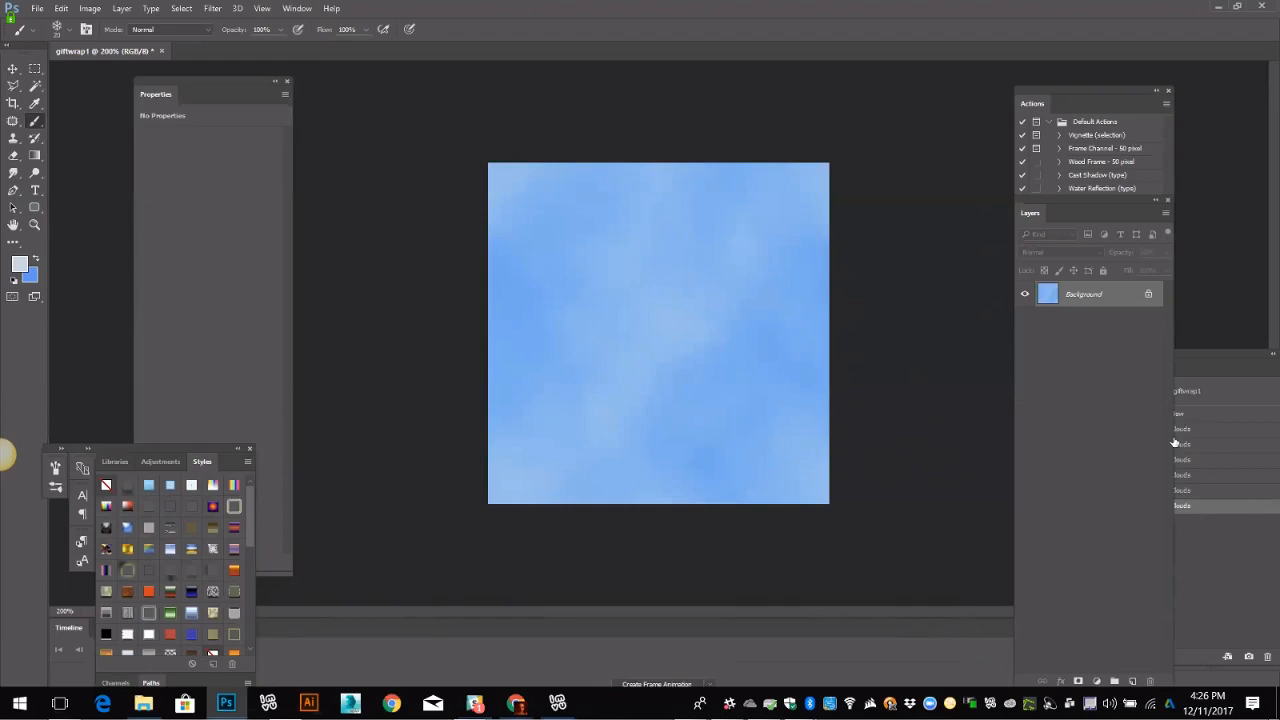
click(1148, 294)
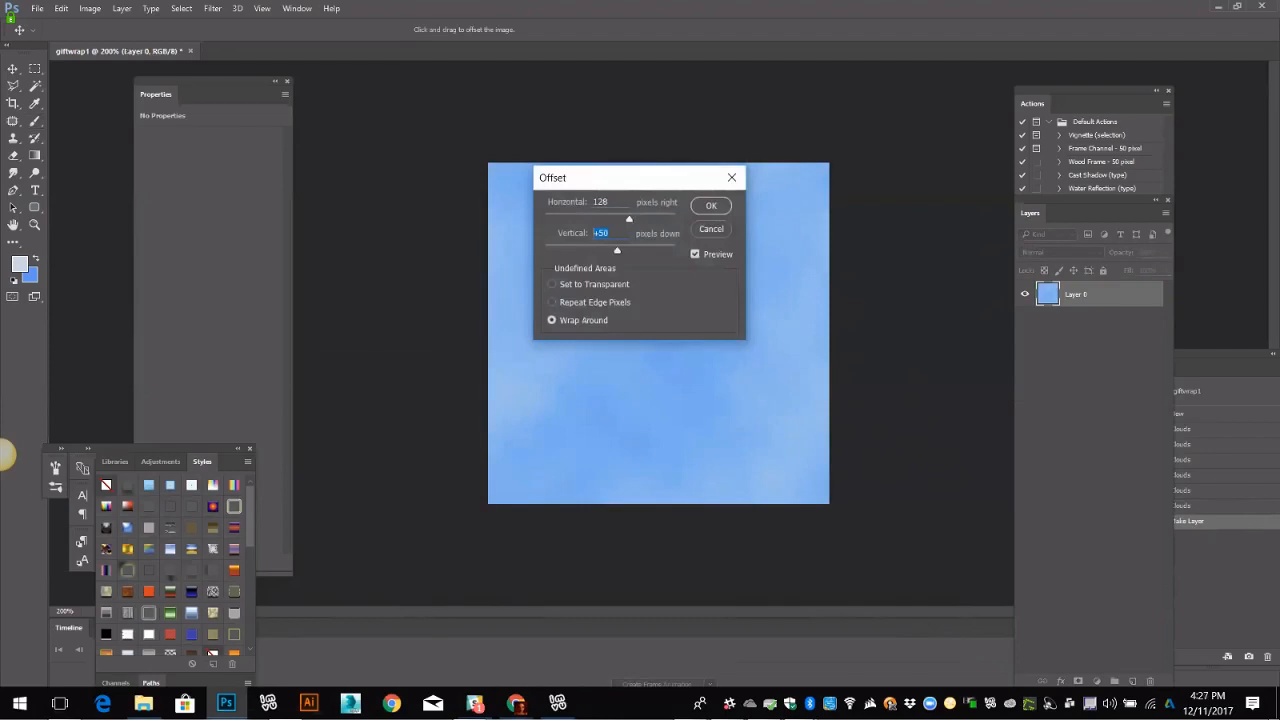
text(128)
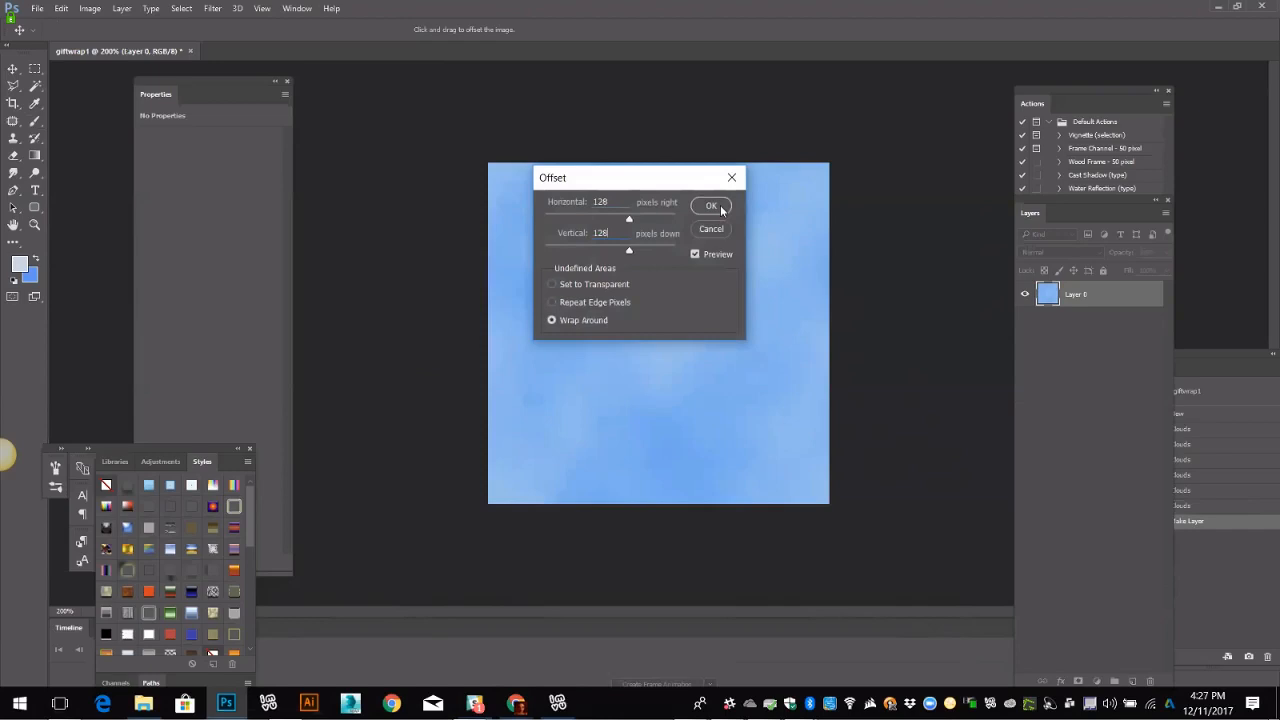
click(710, 206)
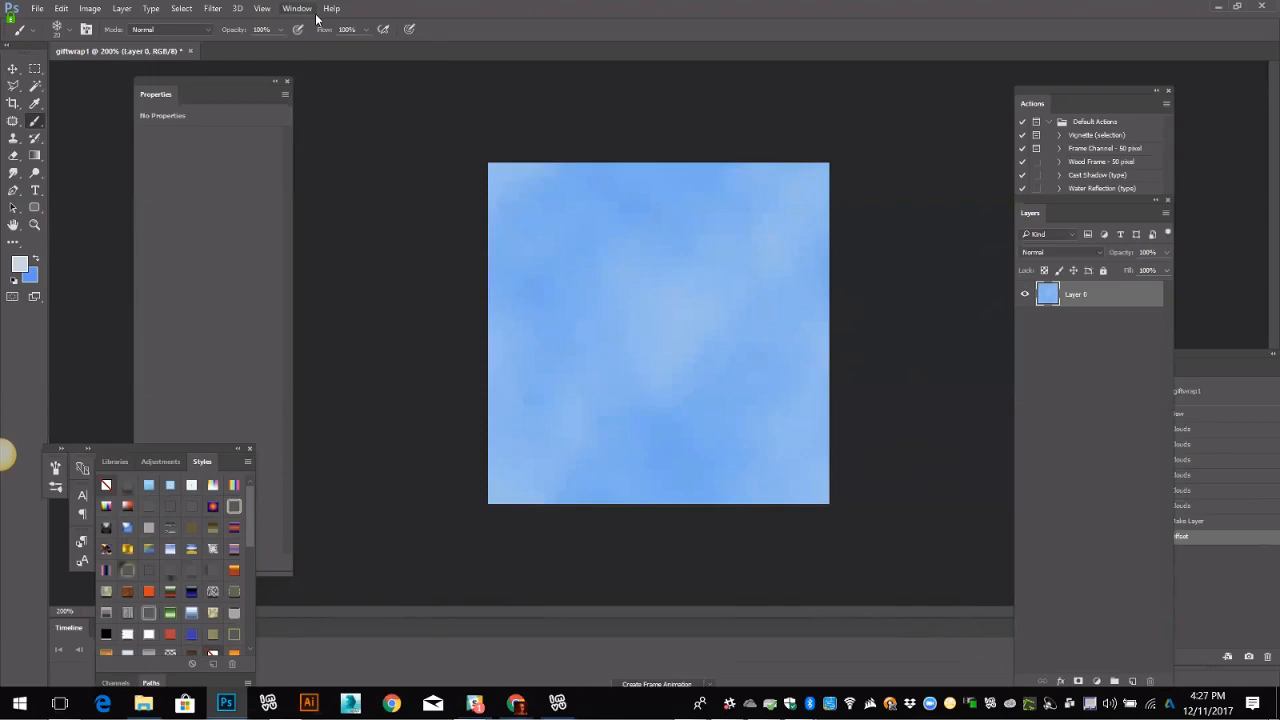
Step: Apply and fade an Oil Paint filter with stylization 3.4, cleanliness 3.1, scale 4.4, bristle detail 10.0, angle -60° and shine 1.3
click(212, 9)
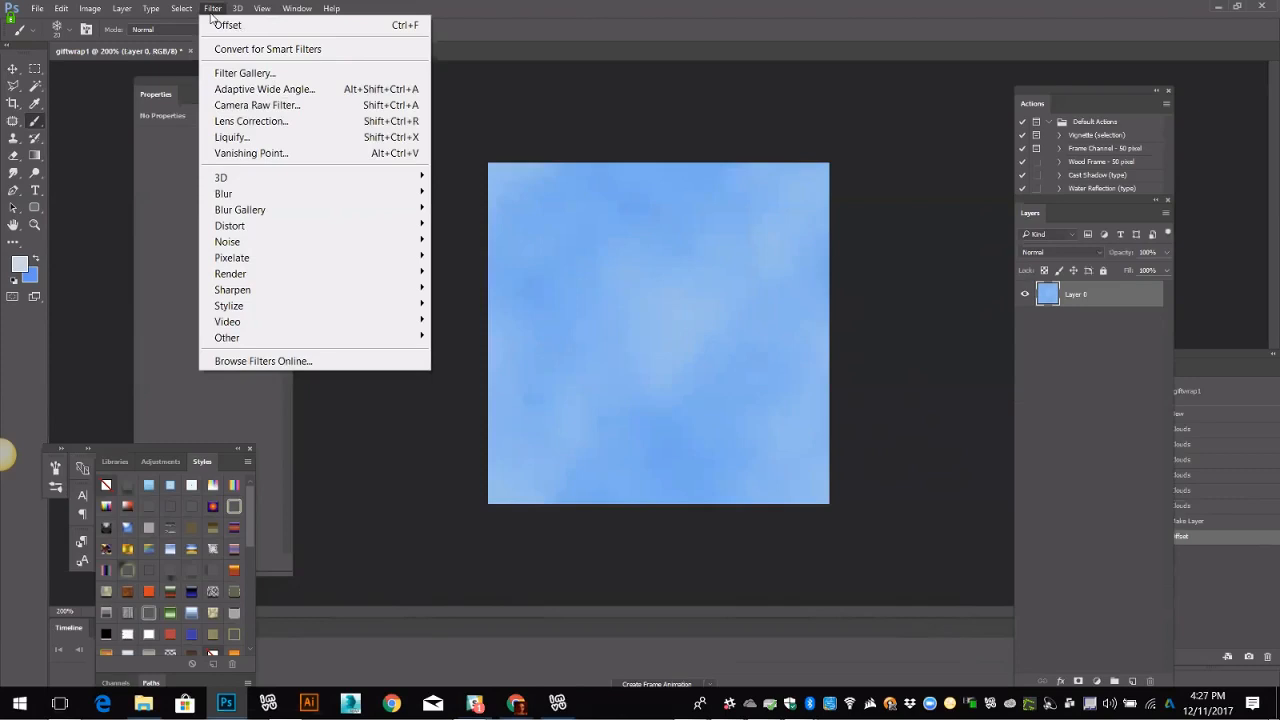
mouse_move(267, 11)
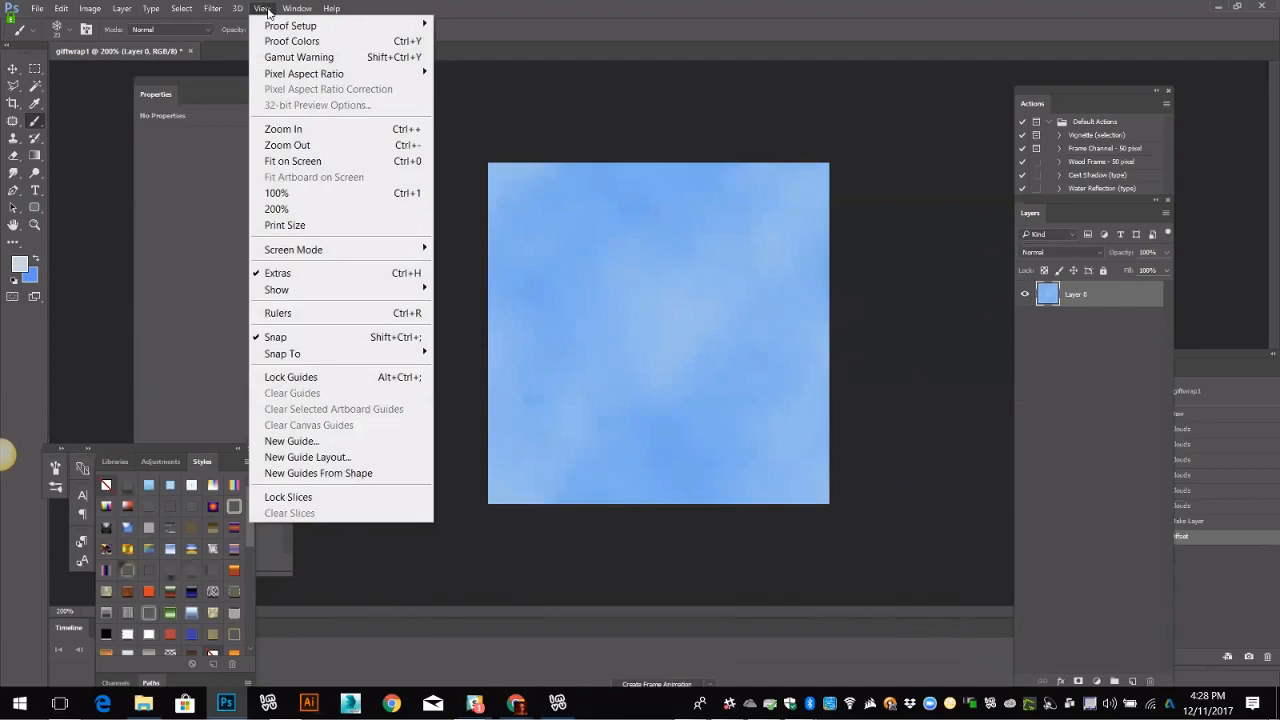
click(268, 12)
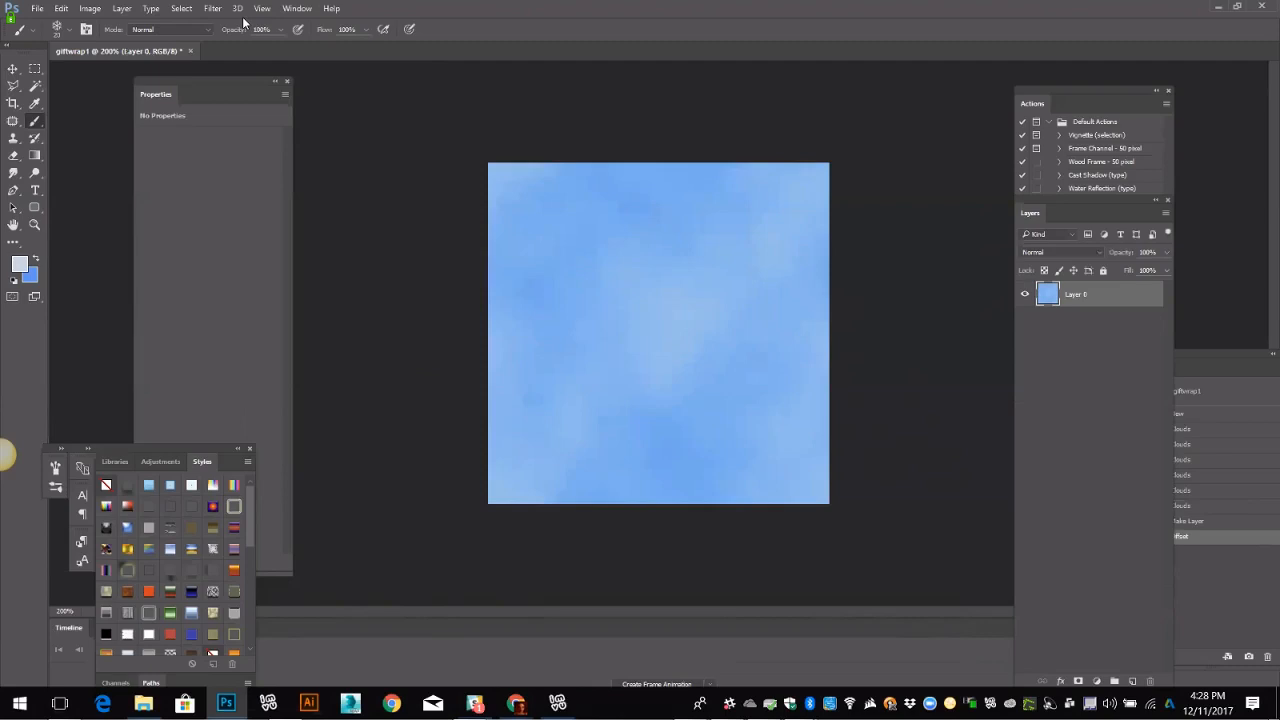
click(212, 8)
mouse_move(400, 305)
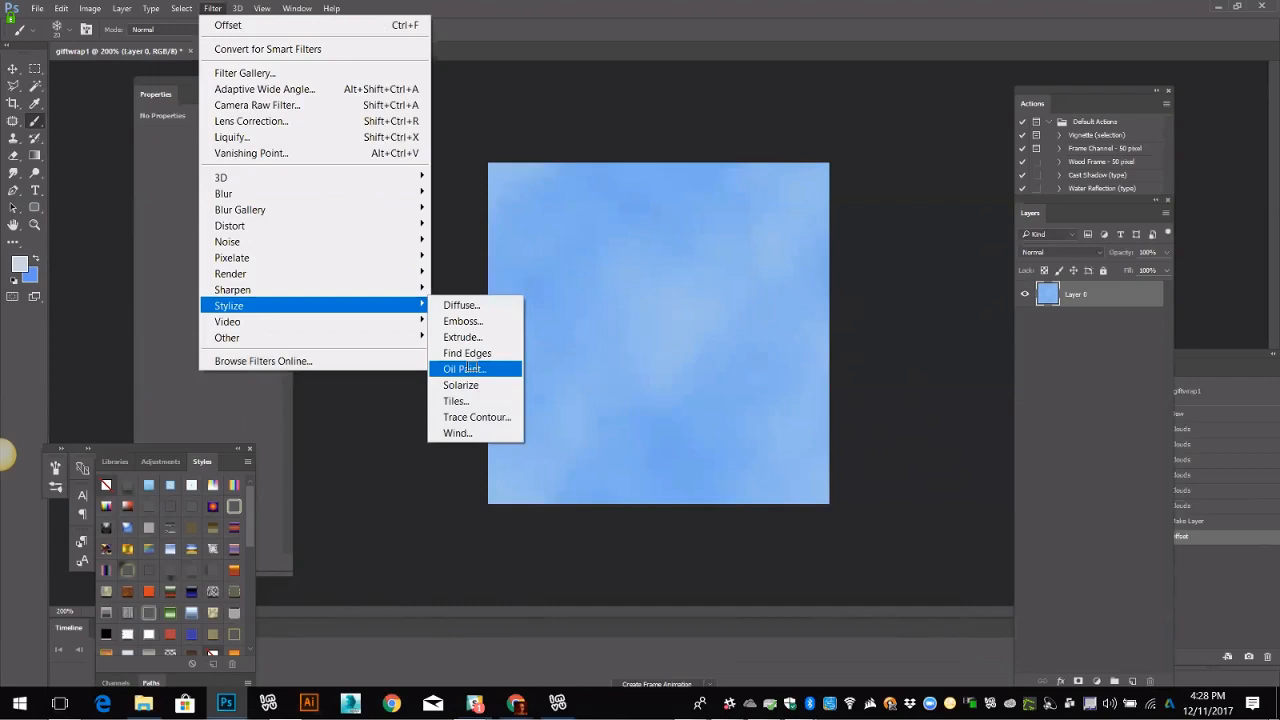
click(468, 369)
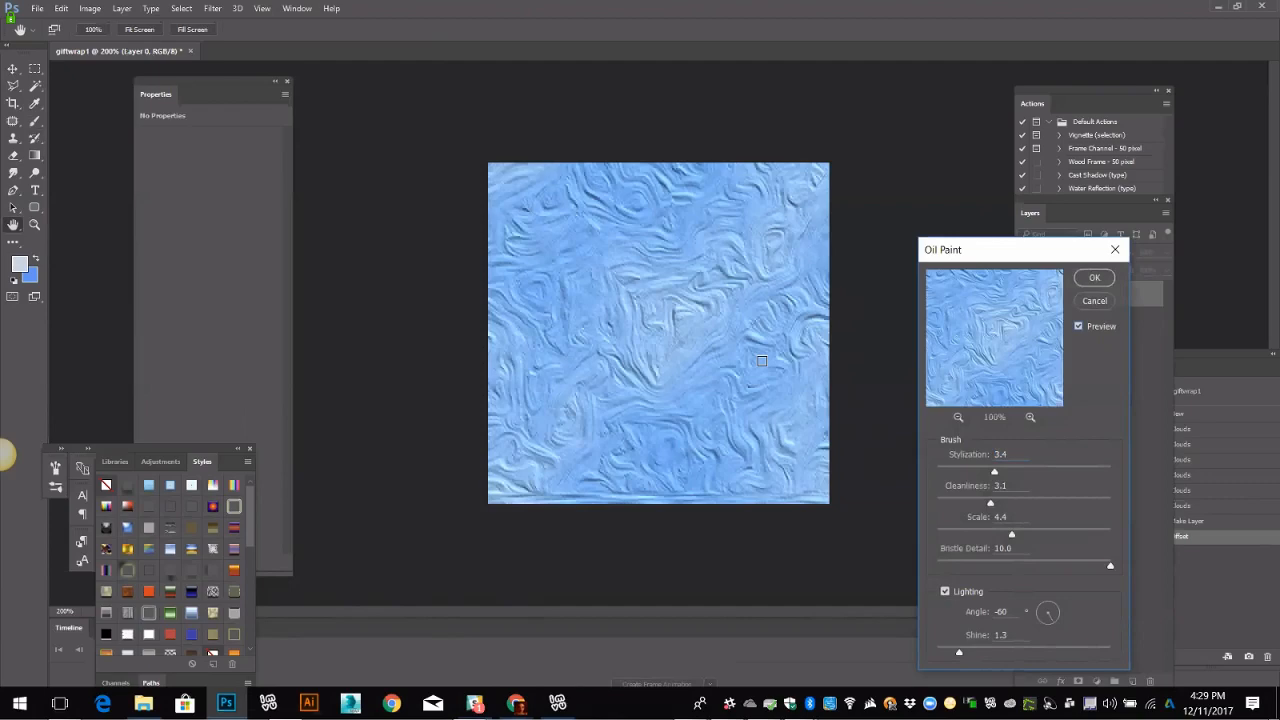
key(Return)
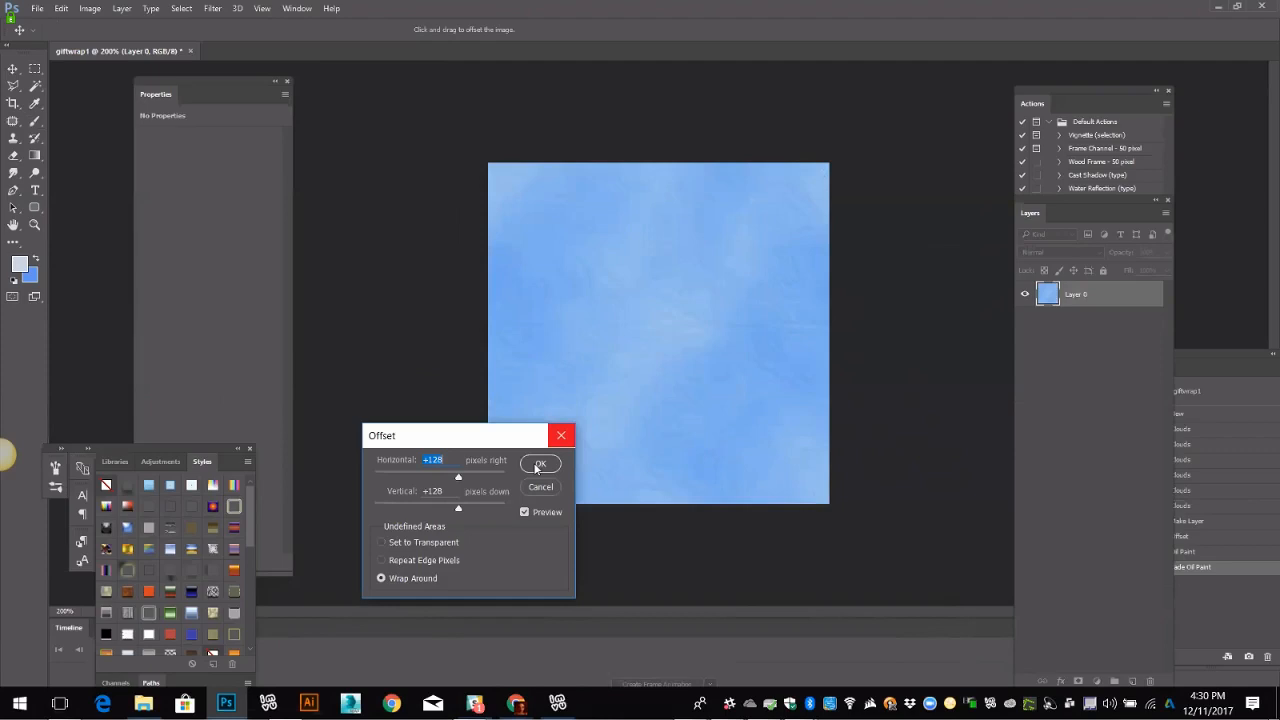
Step: Offset the cloud layer by 128 pixels both ways again and paint out its seams with the Clone Stamp, enlarging the brush as needed
click(540, 465)
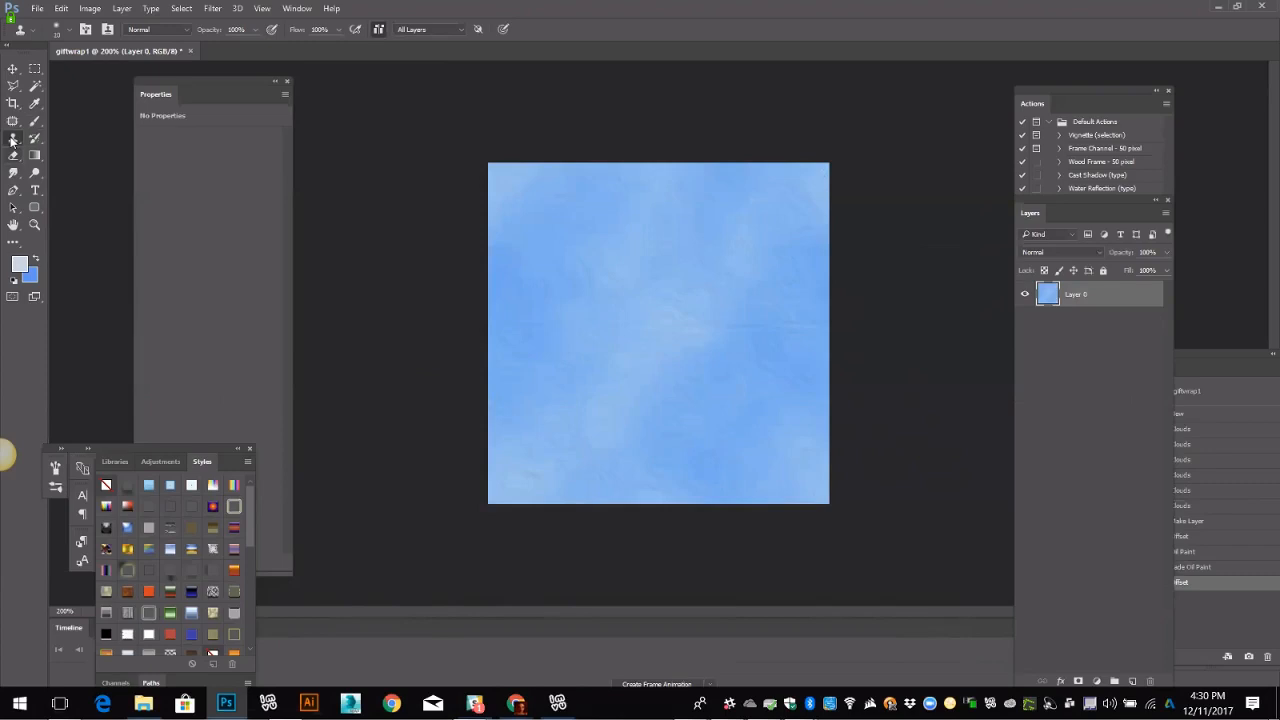
click(13, 140)
key(bracketright)
click(657, 329)
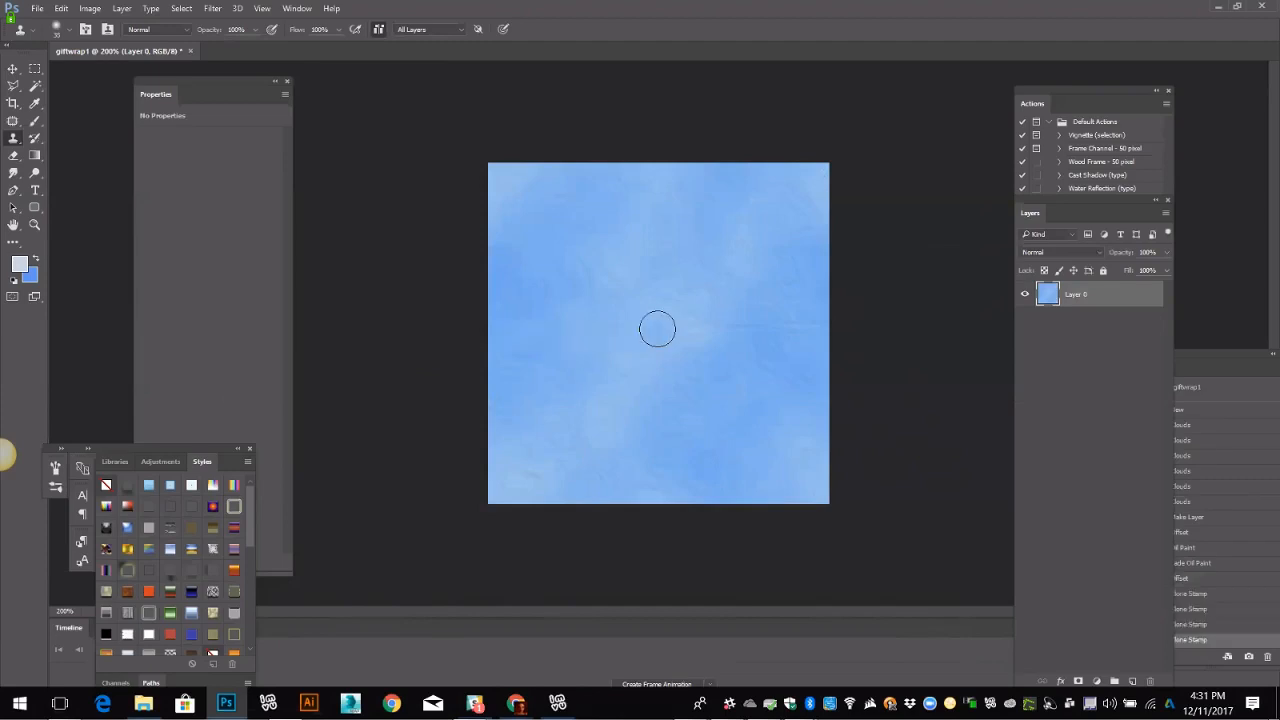
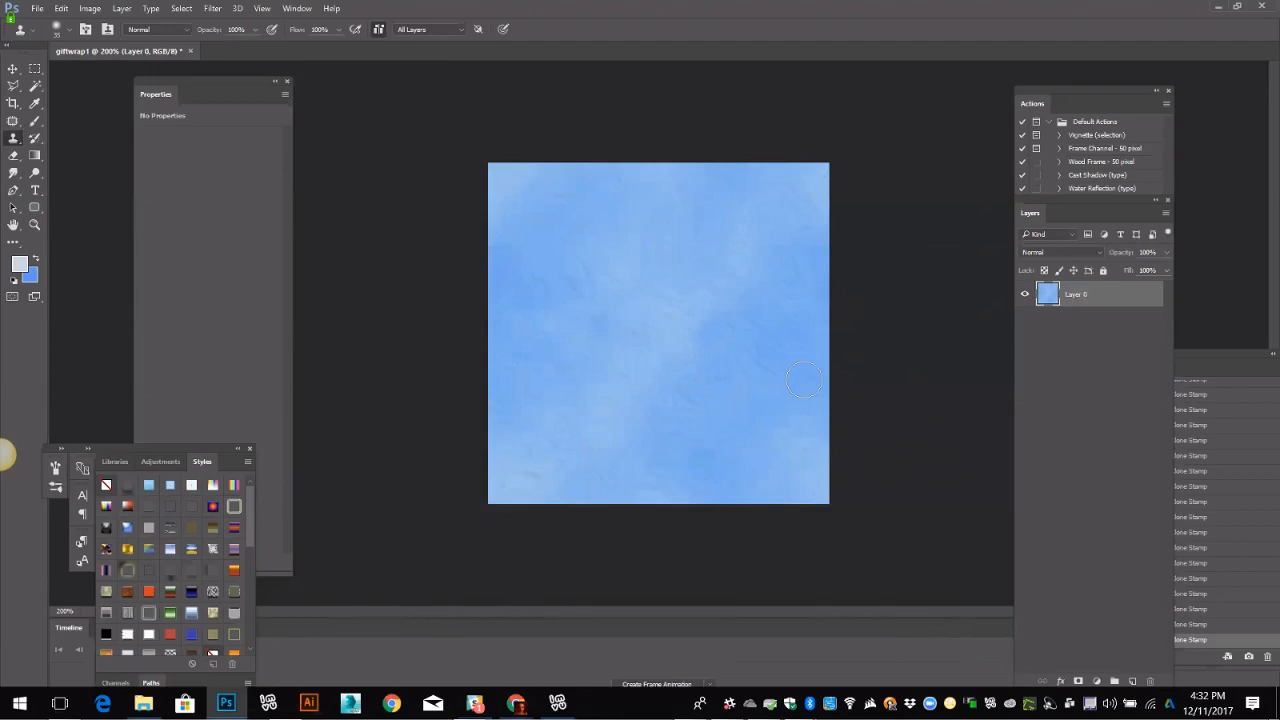
click(712, 400)
key(bracketright)
key(bracketright)
key(bracketright)
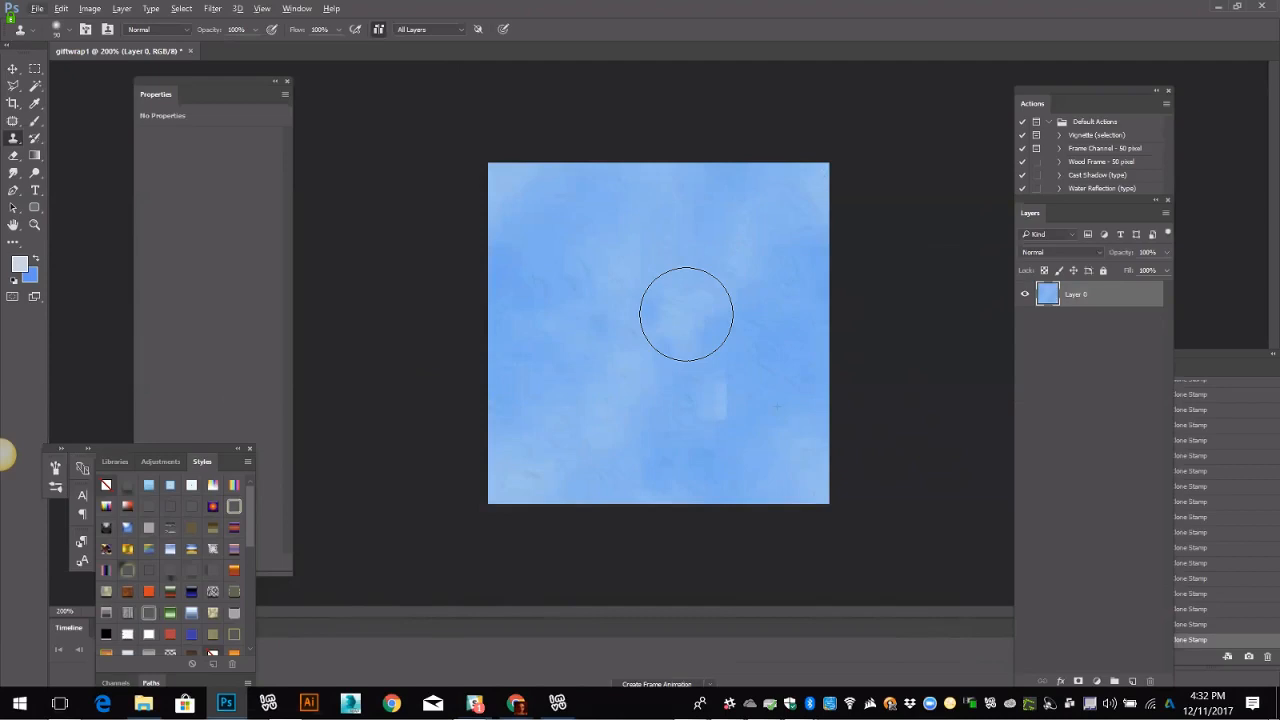
drag(686, 314, 544, 451)
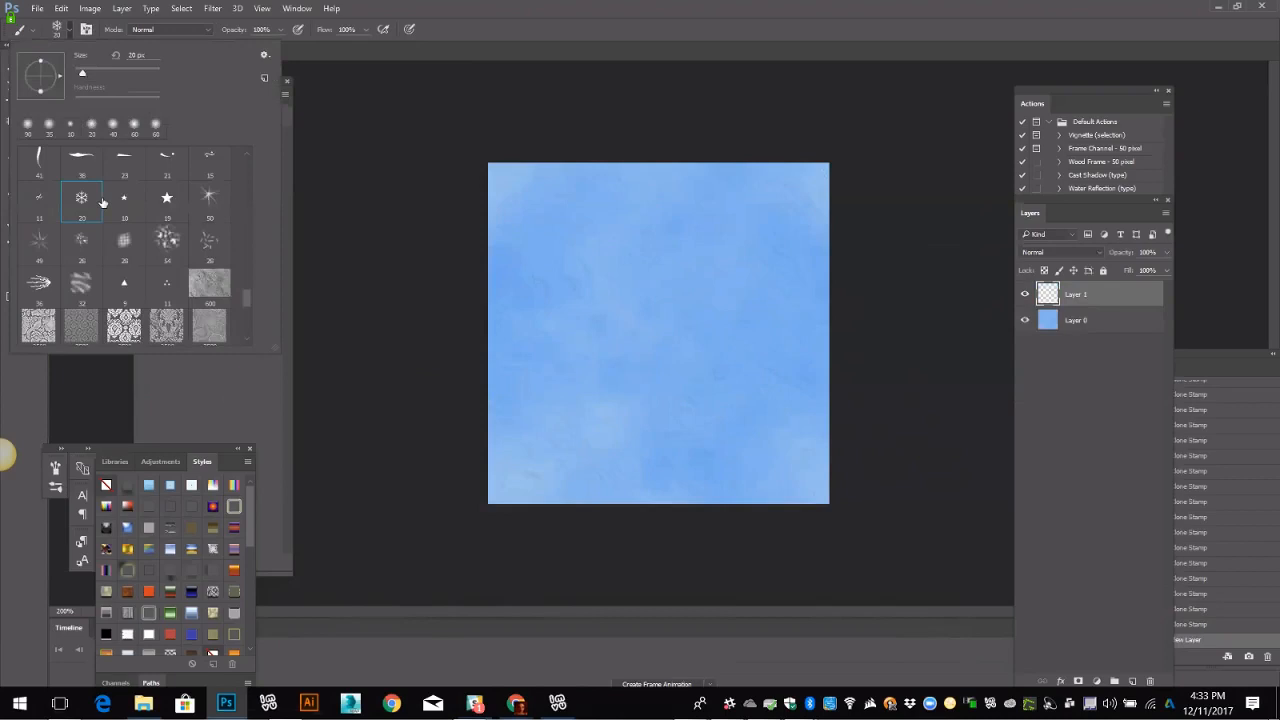
Step: Configure the snowflake brush with 100% foreground/background, 29% saturation and 28% brightness jitter, plus 46% size jitter and 100% angle jitter
click(265, 59)
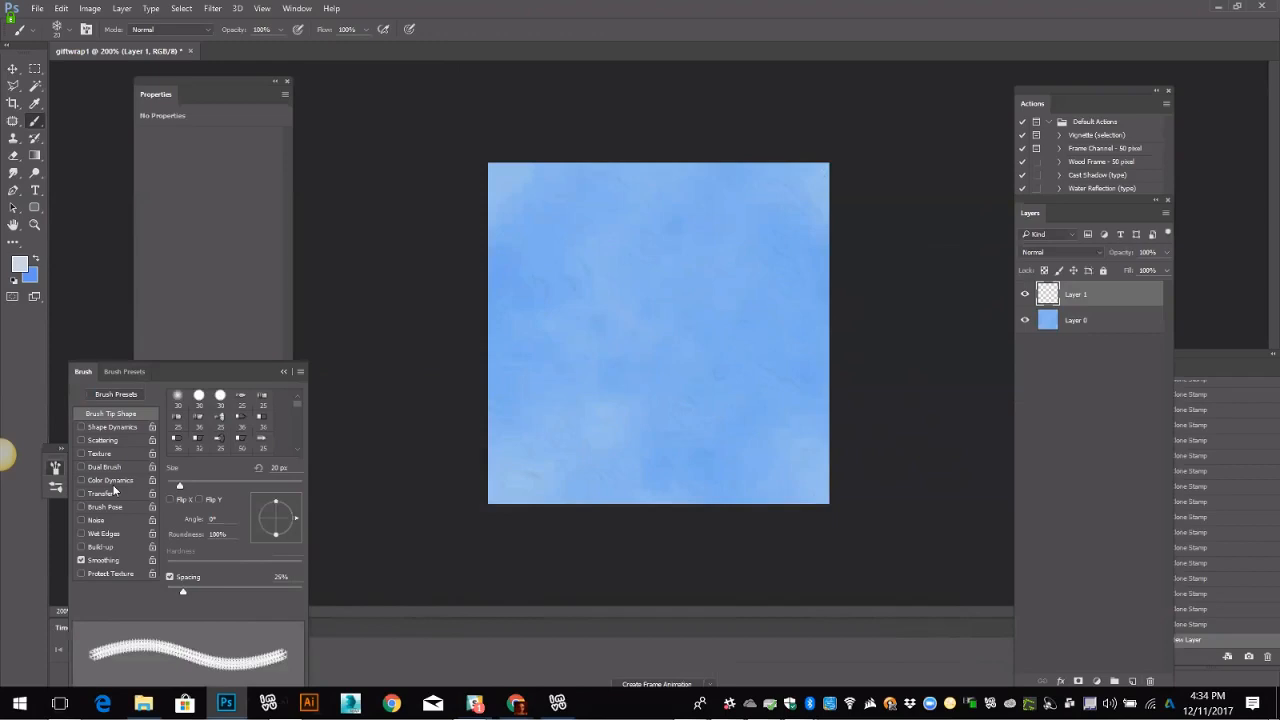
click(112, 482)
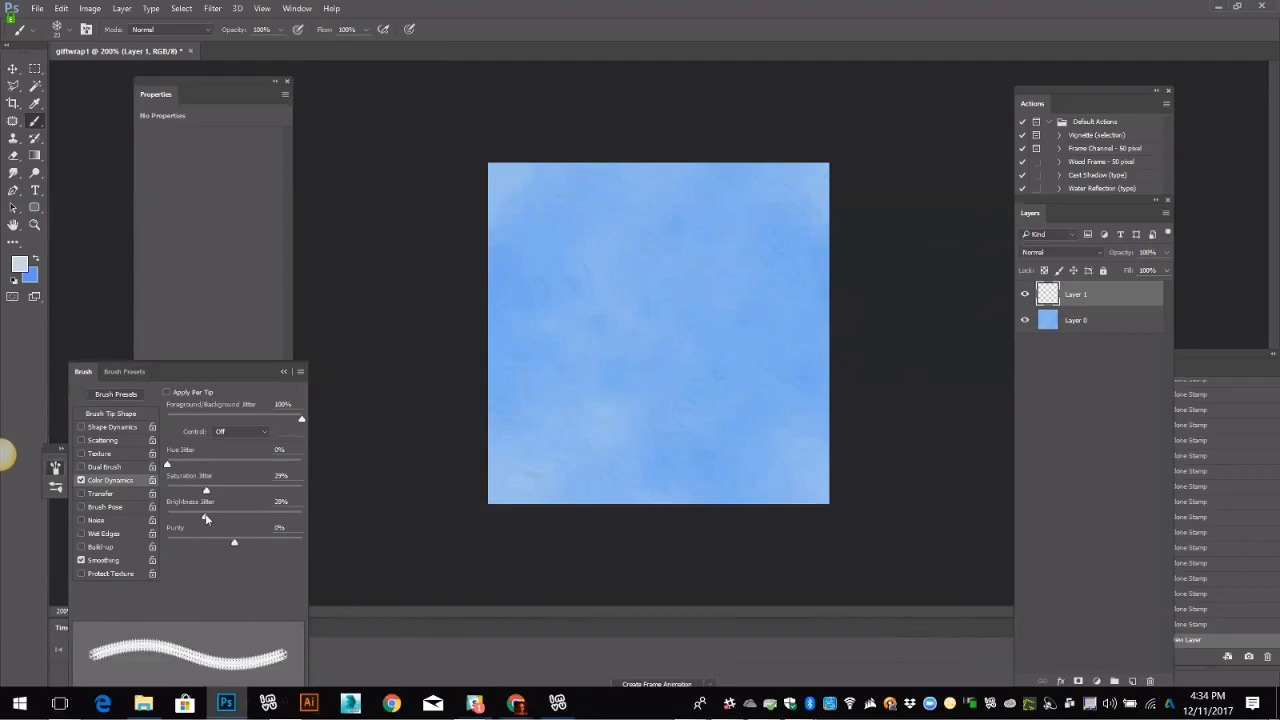
click(112, 426)
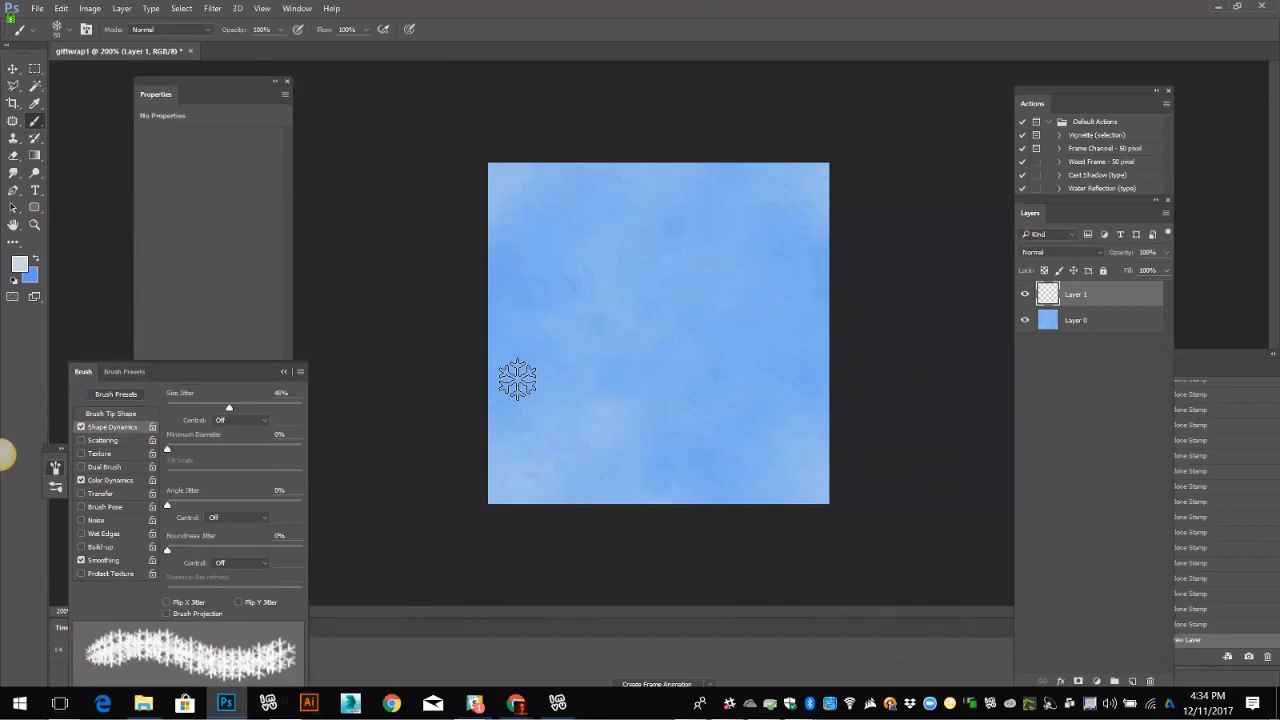
click(110, 413)
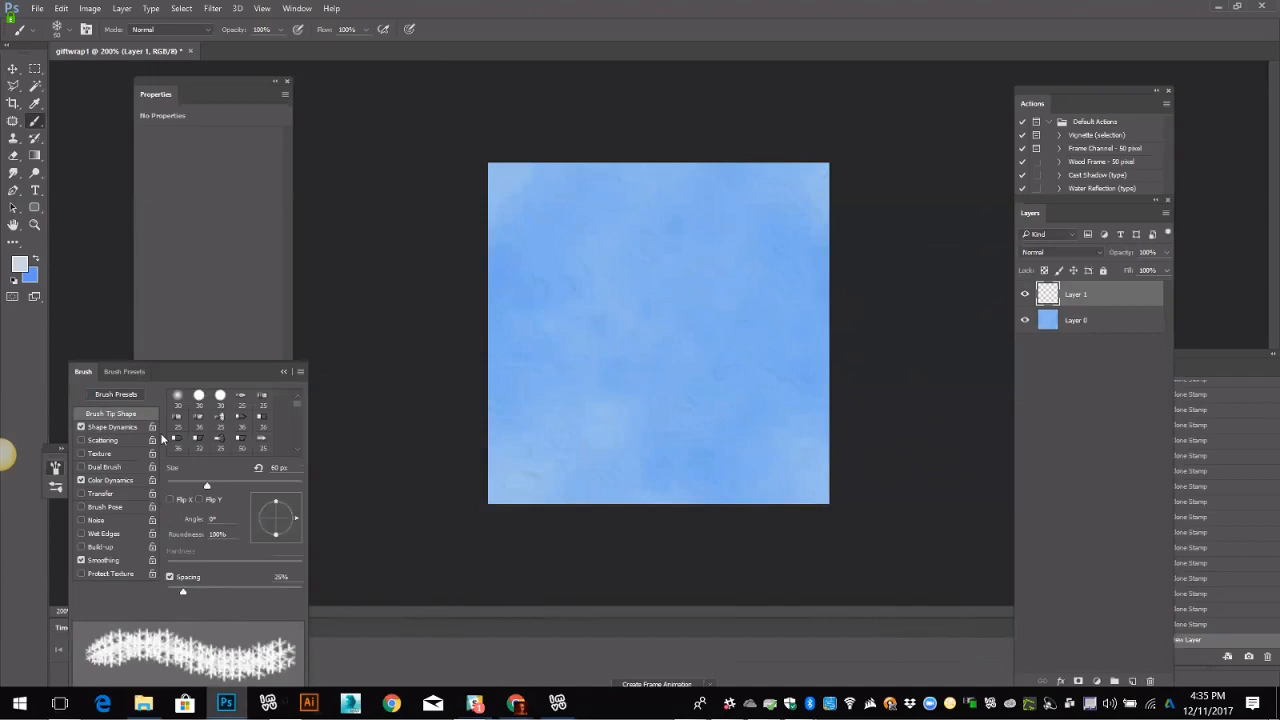
click(99, 441)
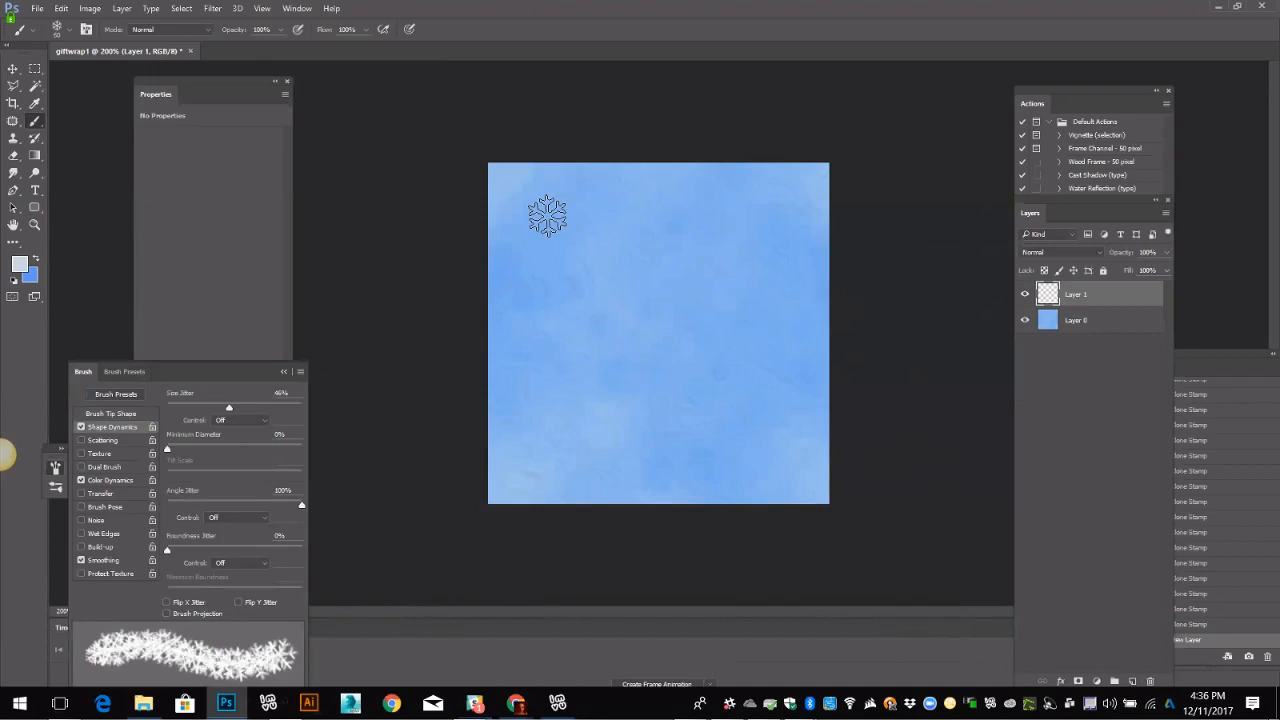
Step: Clear the test stamps from Layer 1 and stamp large scattered snowflakes across it
key(ctrl+a)
key(Delete)
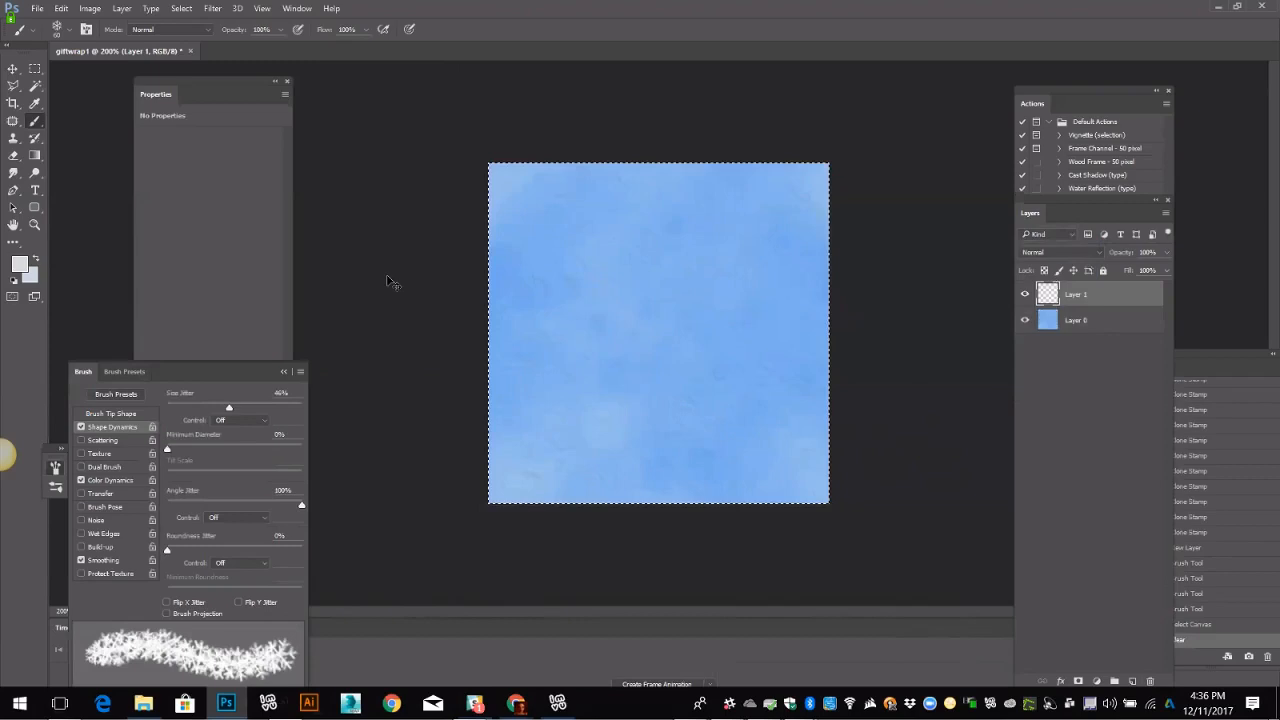
key(ctrl+plus)
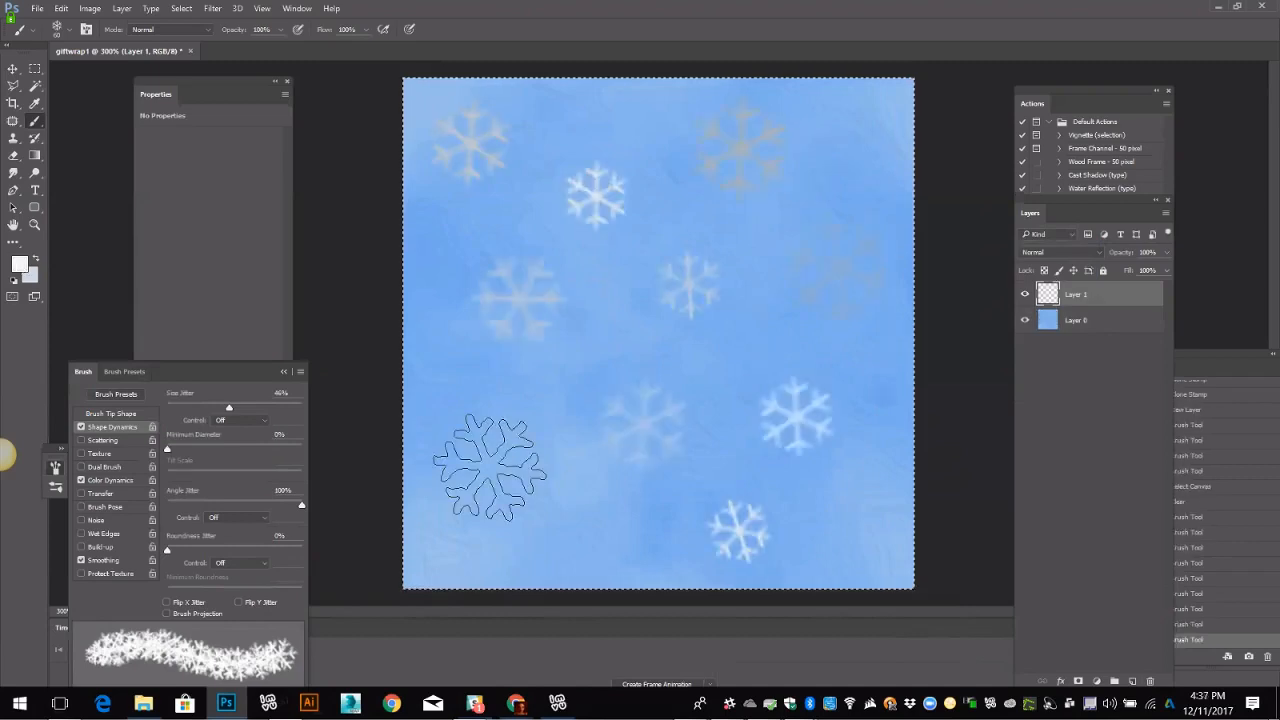
click(567, 517)
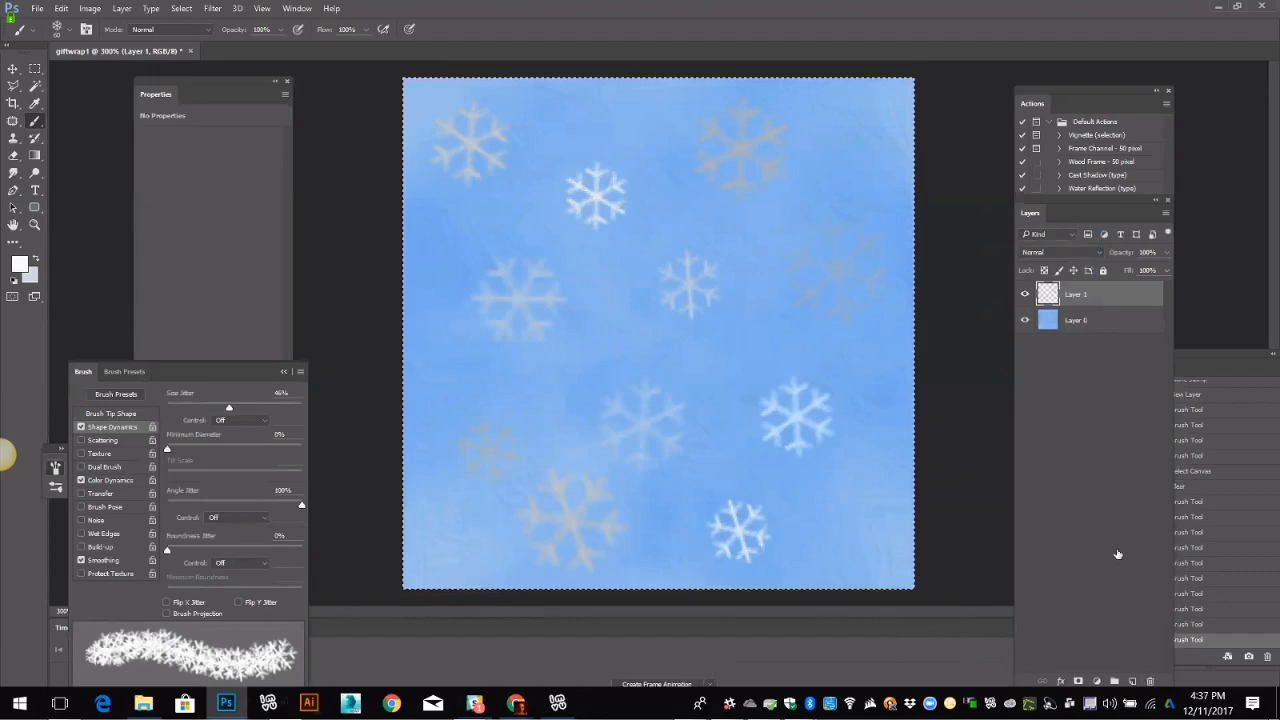
Step: Offset the snowflake layer with the last filter settings and fill the gaps with smaller snowflakes
key(ctrl+f)
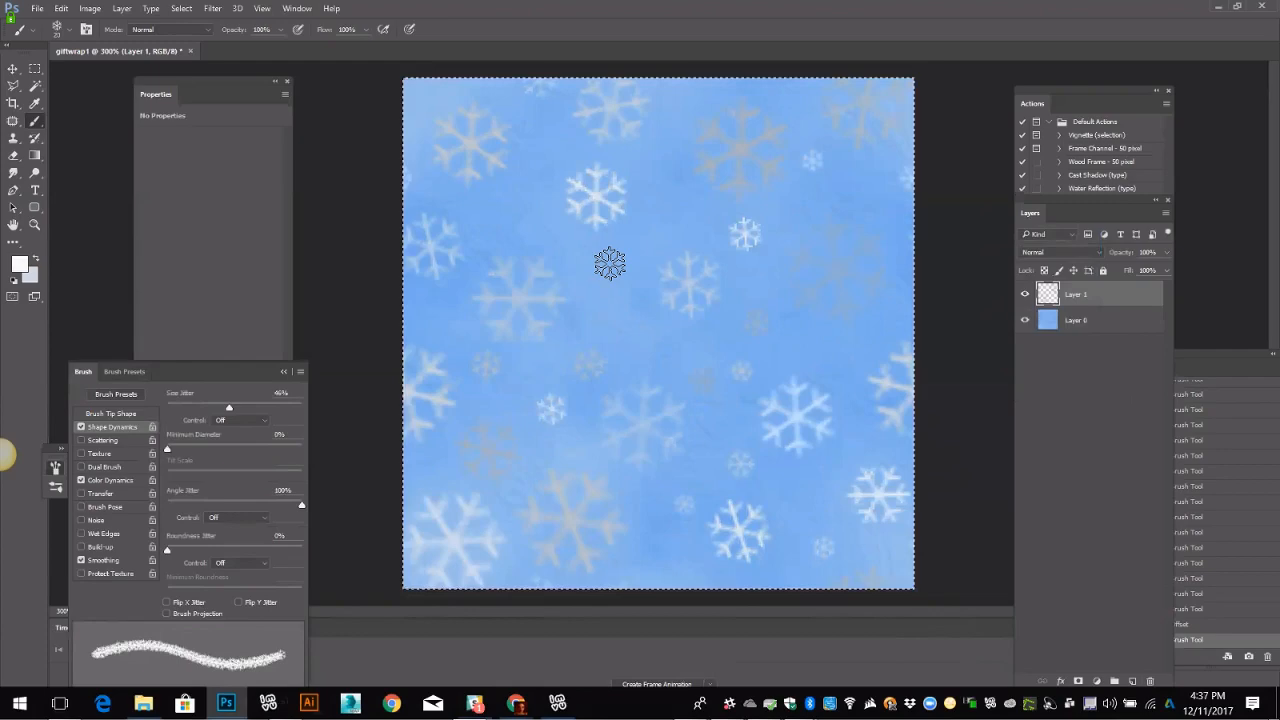
click(609, 266)
click(516, 208)
click(651, 330)
click(841, 353)
click(859, 188)
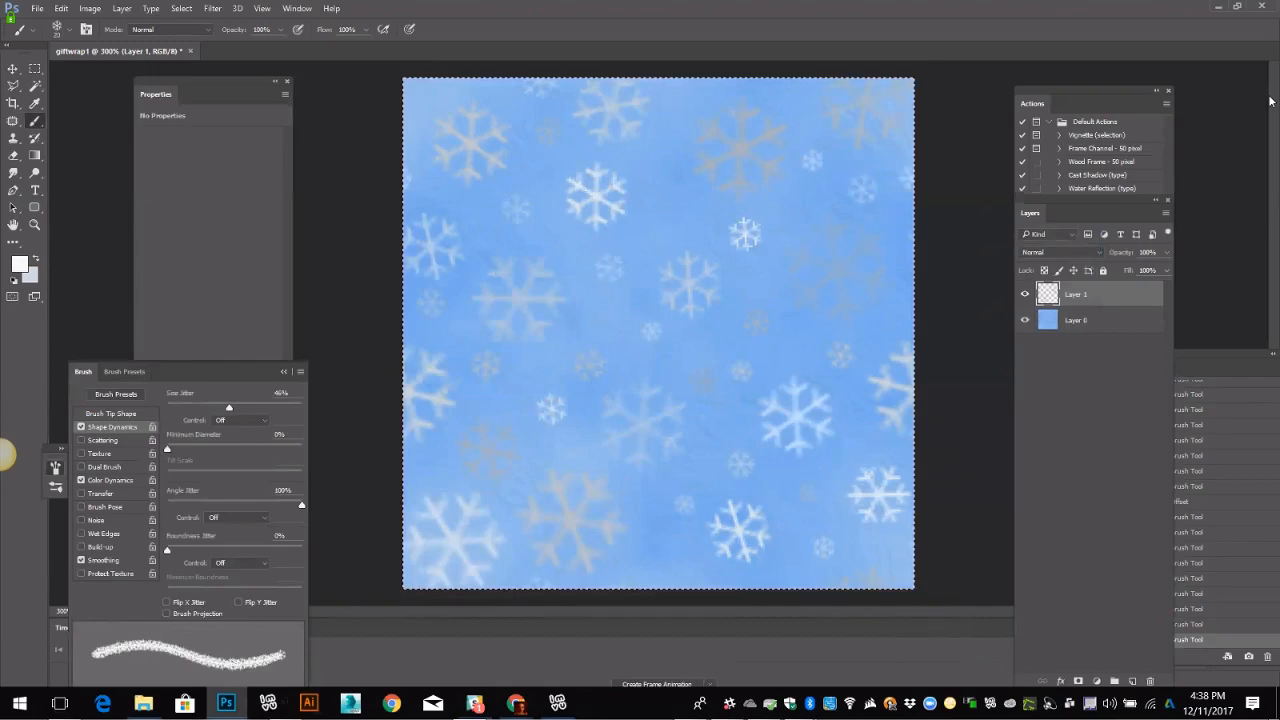
Step: Save the document as giftwrap1.psd and export it for the web as a 256 × 256 PNG-24 image
key(ctrl+s)
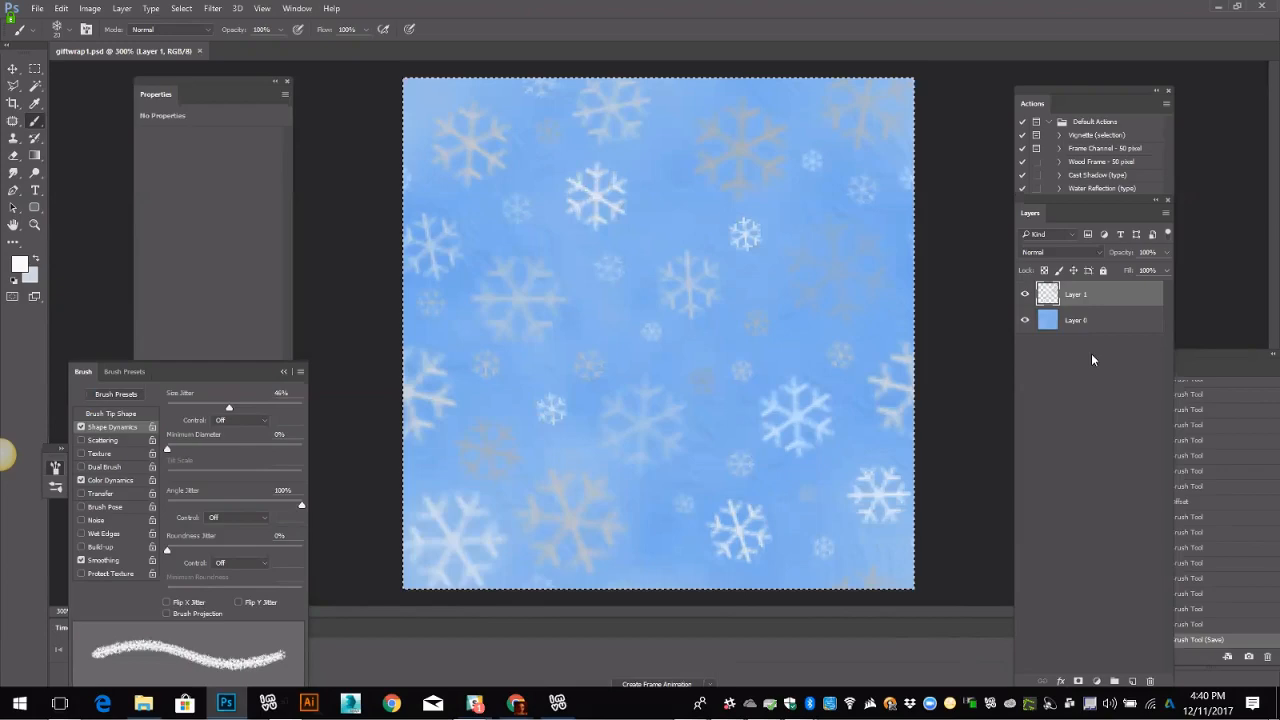
key(ctrl+alt+shift+s)
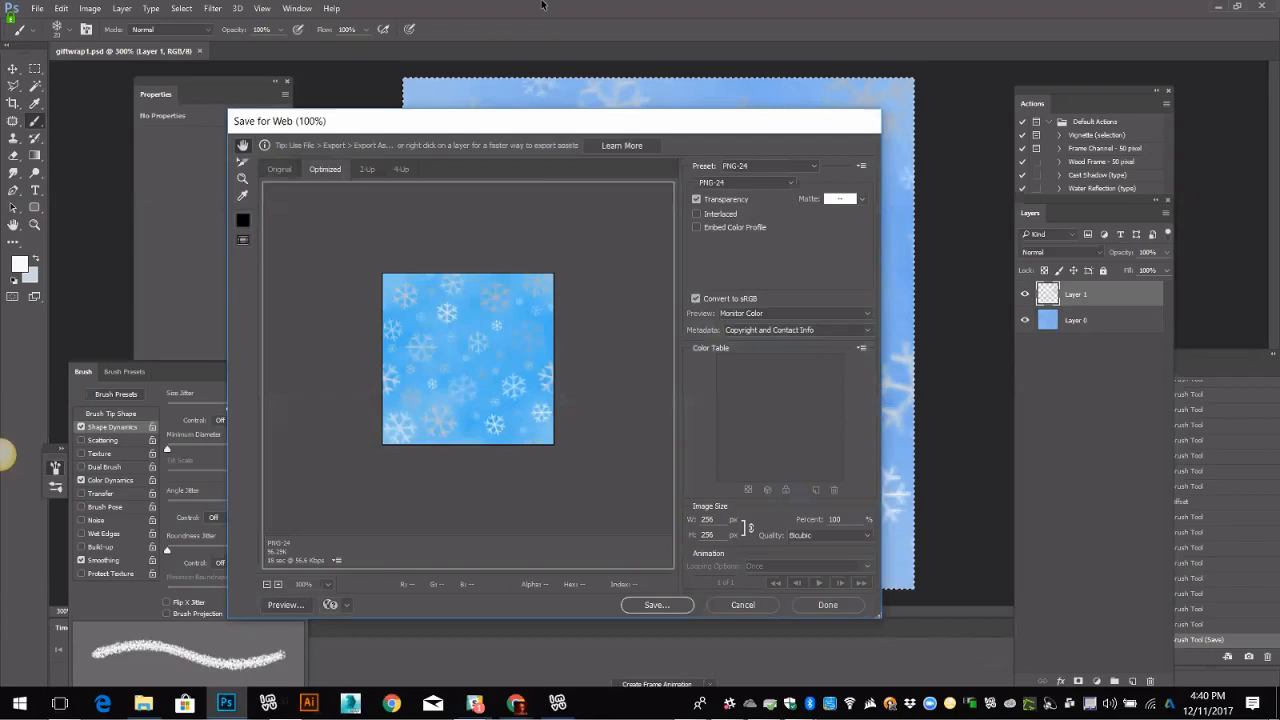
click(755, 186)
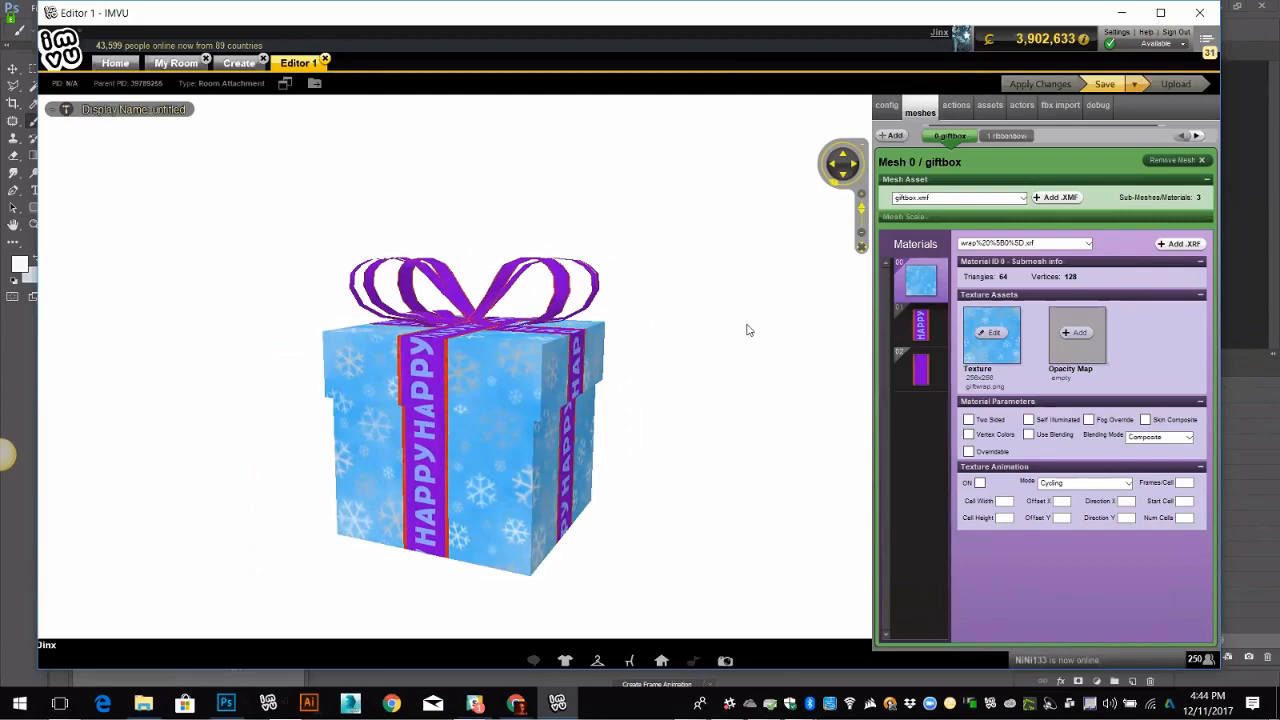
Step: Inspect the snowflake wrap on the gift box from several sides in the IMVU product editor
drag(748, 330, 696, 533)
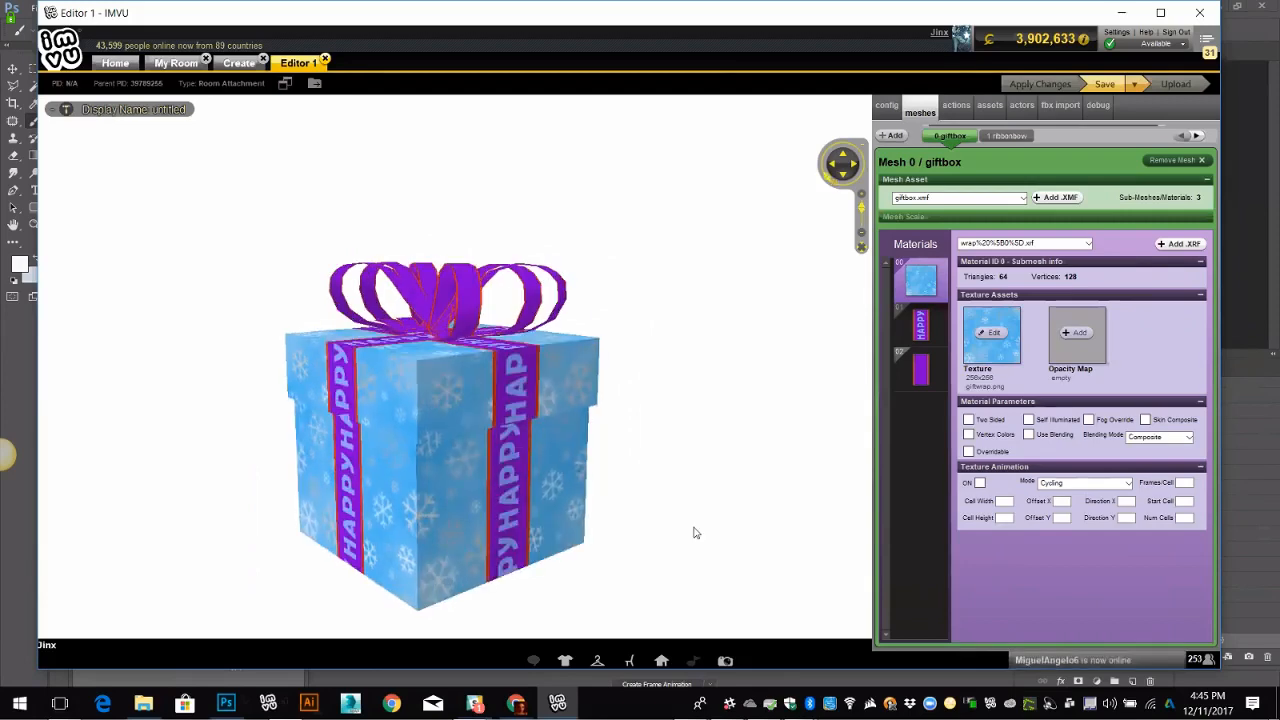
drag(696, 533, 695, 513)
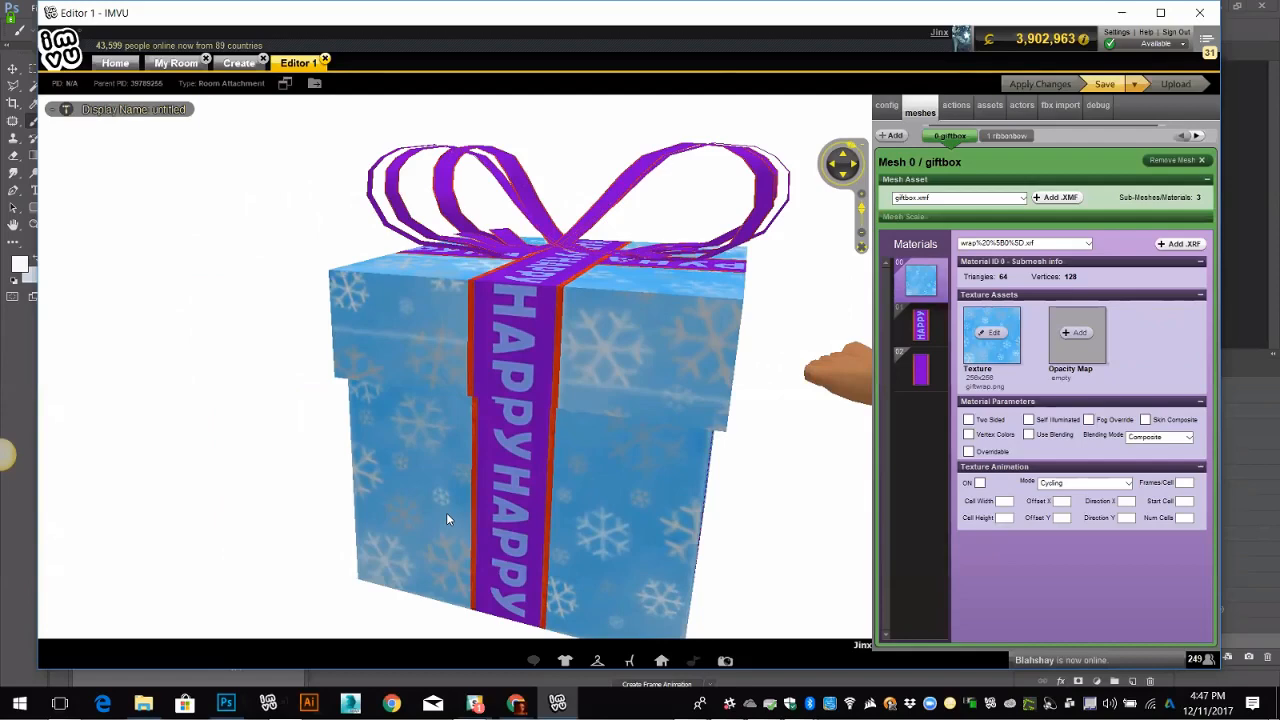
drag(446, 513, 770, 560)
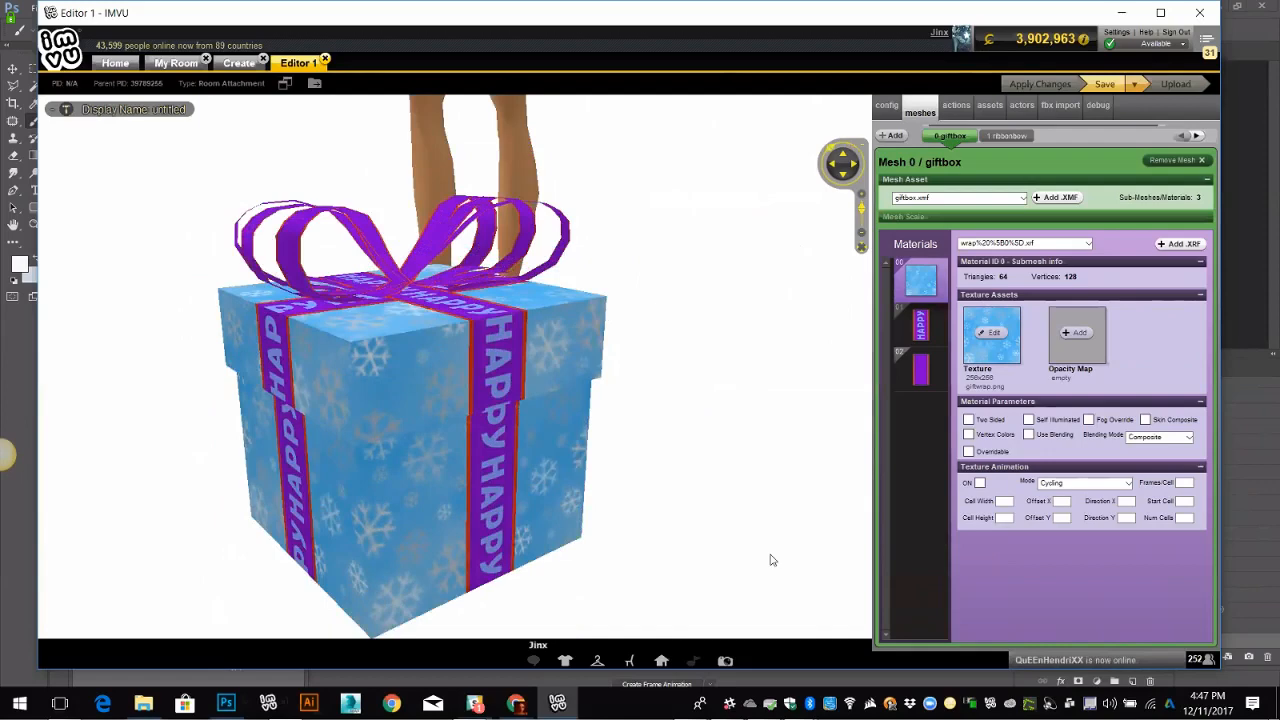
Step: Switch to Photoshop, sample the blue of the snowflake wrap as the foreground colour and start a new document for the ribbon texture
key(alt+Tab)
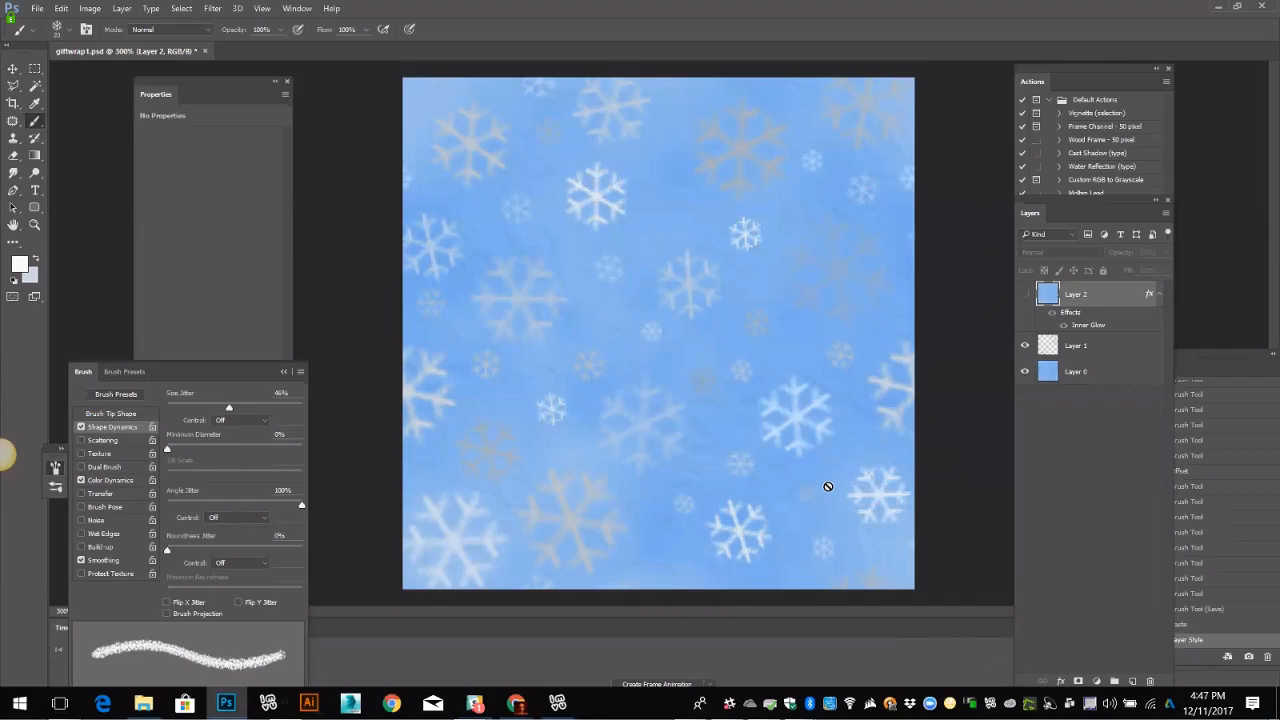
key(i)
click(608, 180)
key(ctrl+n)
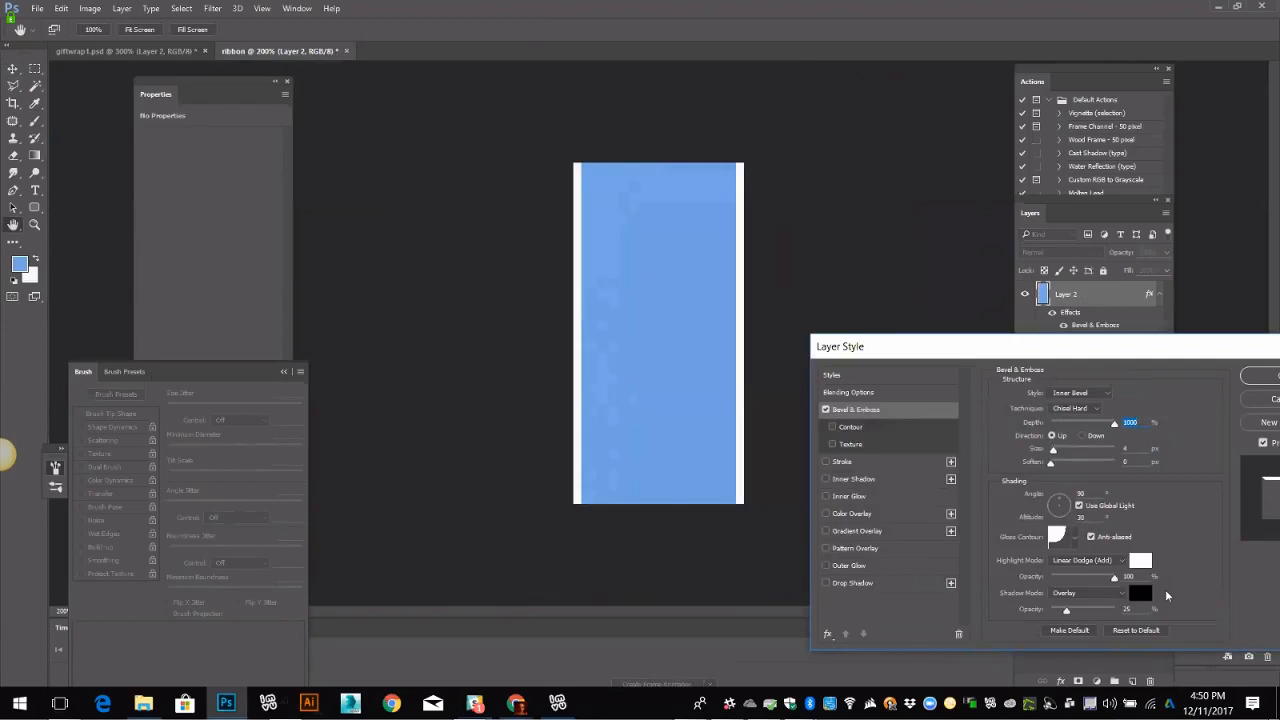
Step: Increase the size of the Chisel Hard inner bevel on the ribbon document's Layer 2 to about 29 px and apply the style
drag(1053, 449, 1062, 452)
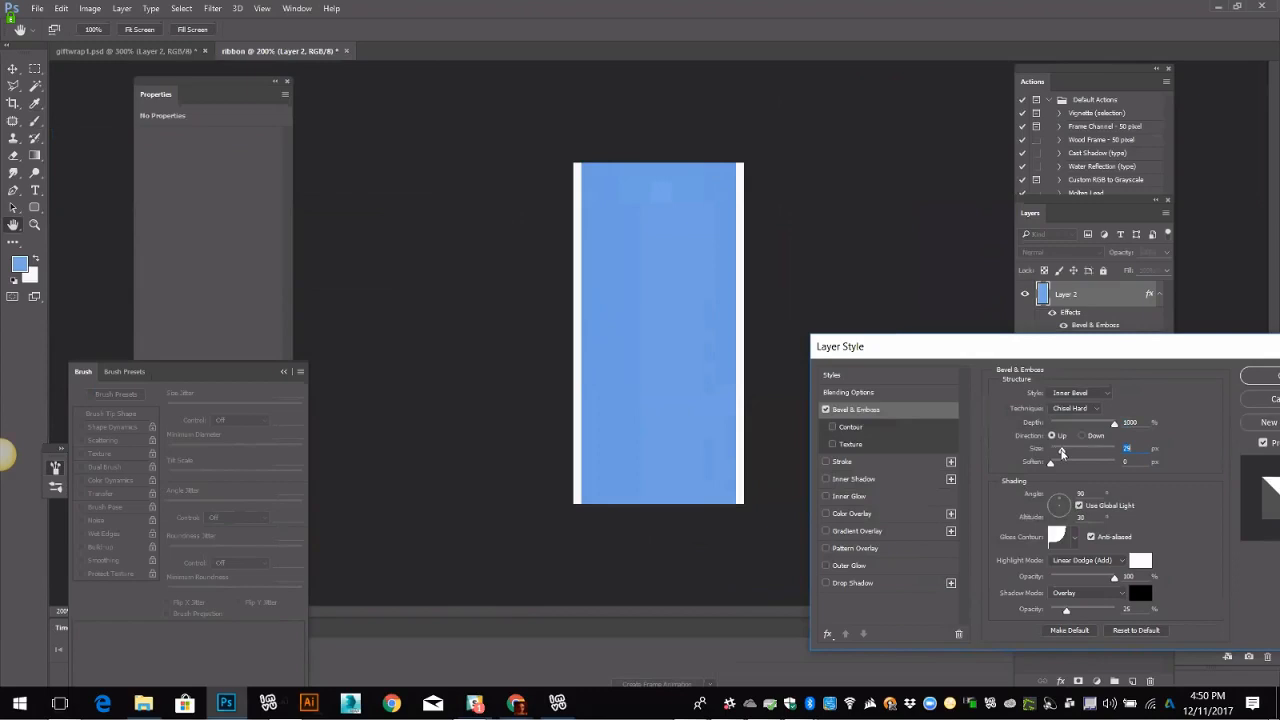
key(Return)
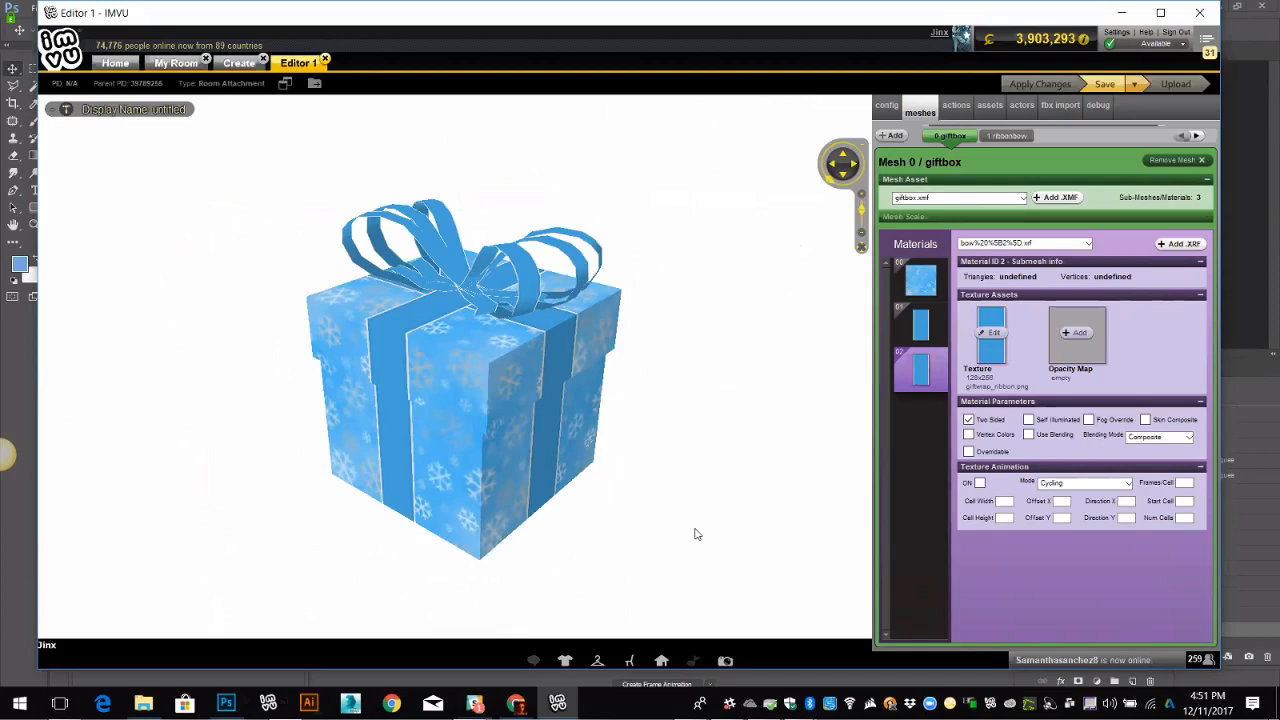
Step: Inspect the gift box with its blue ribbon and bow from near and far in the IMVU product editor
scroll(697, 534, up, 2)
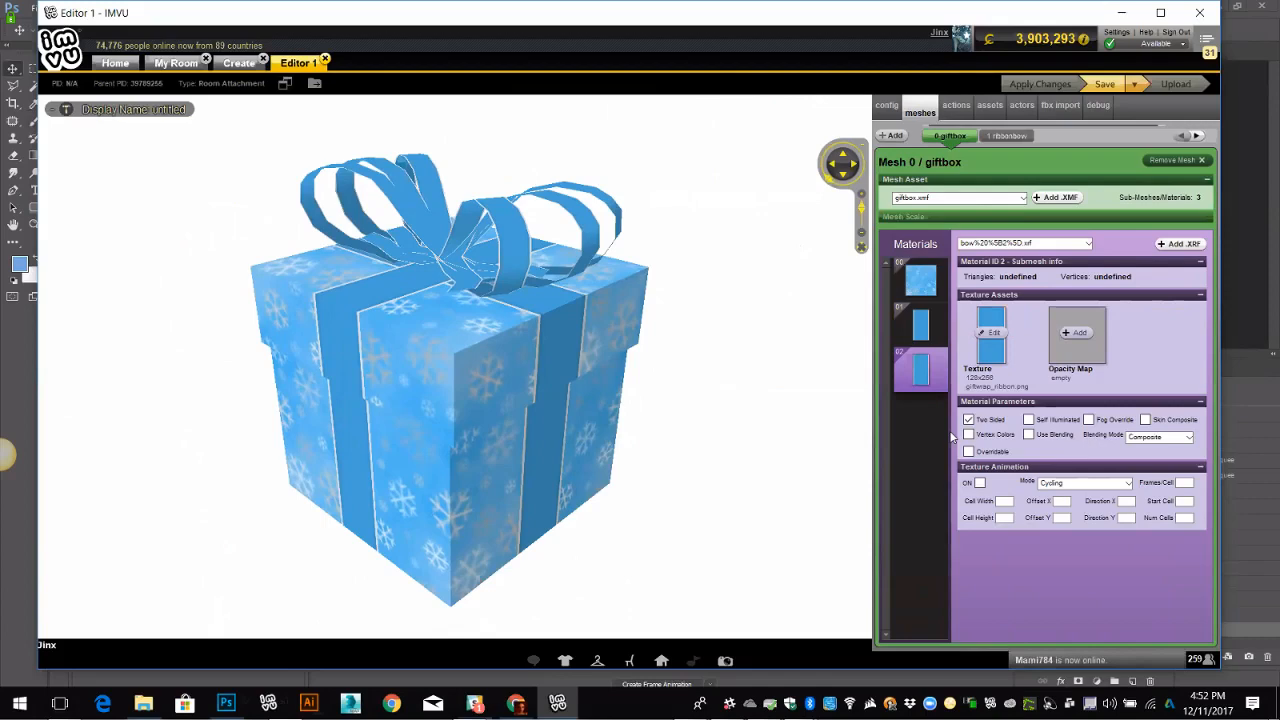
scroll(683, 442, down, 5)
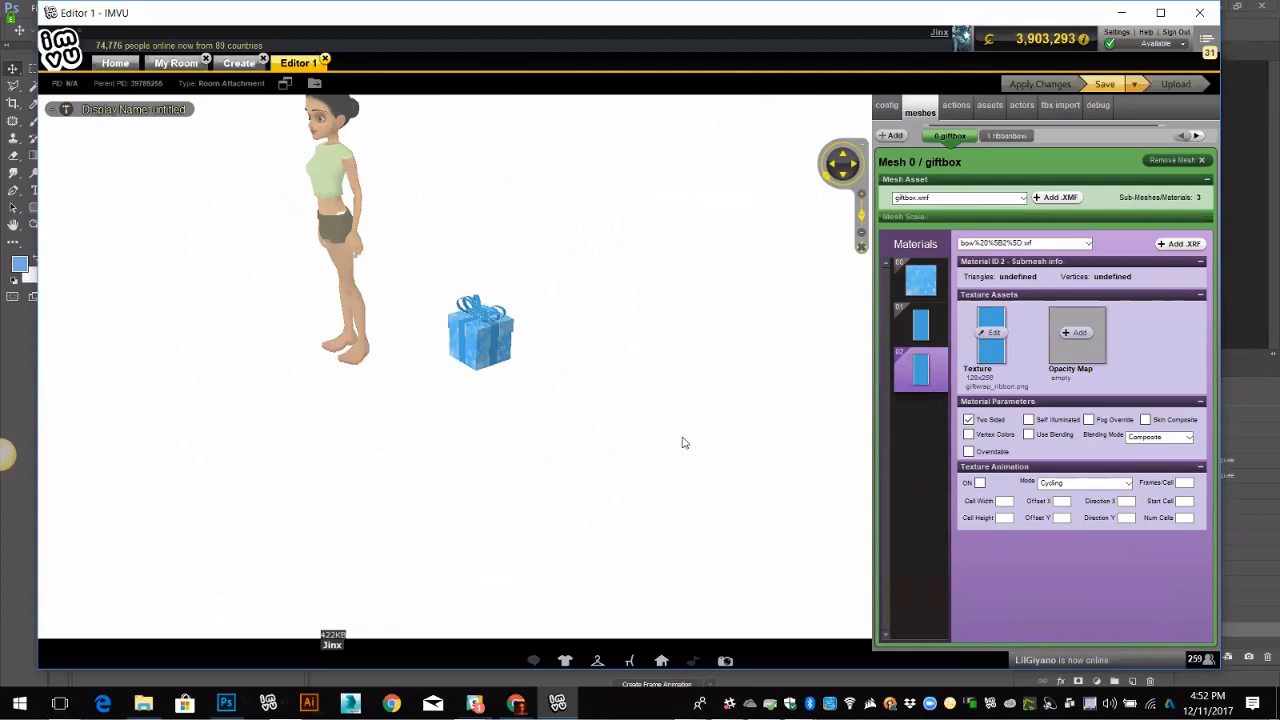
scroll(683, 442, up, 5)
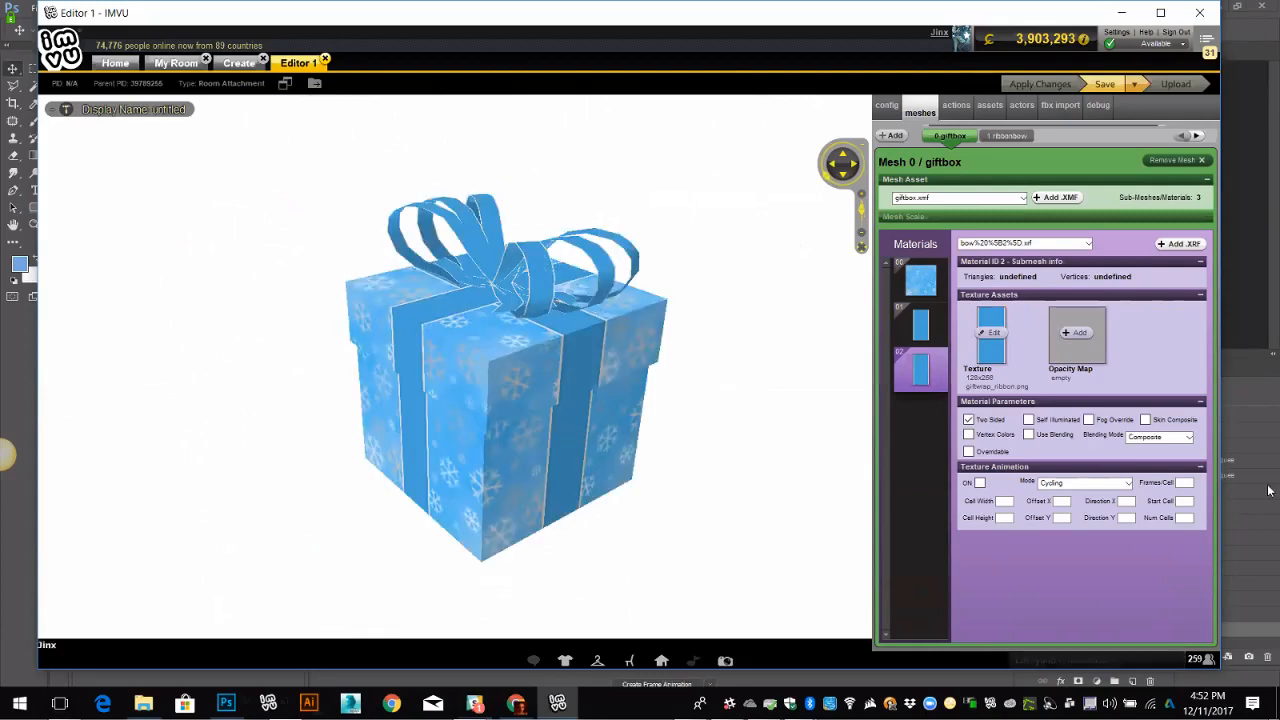
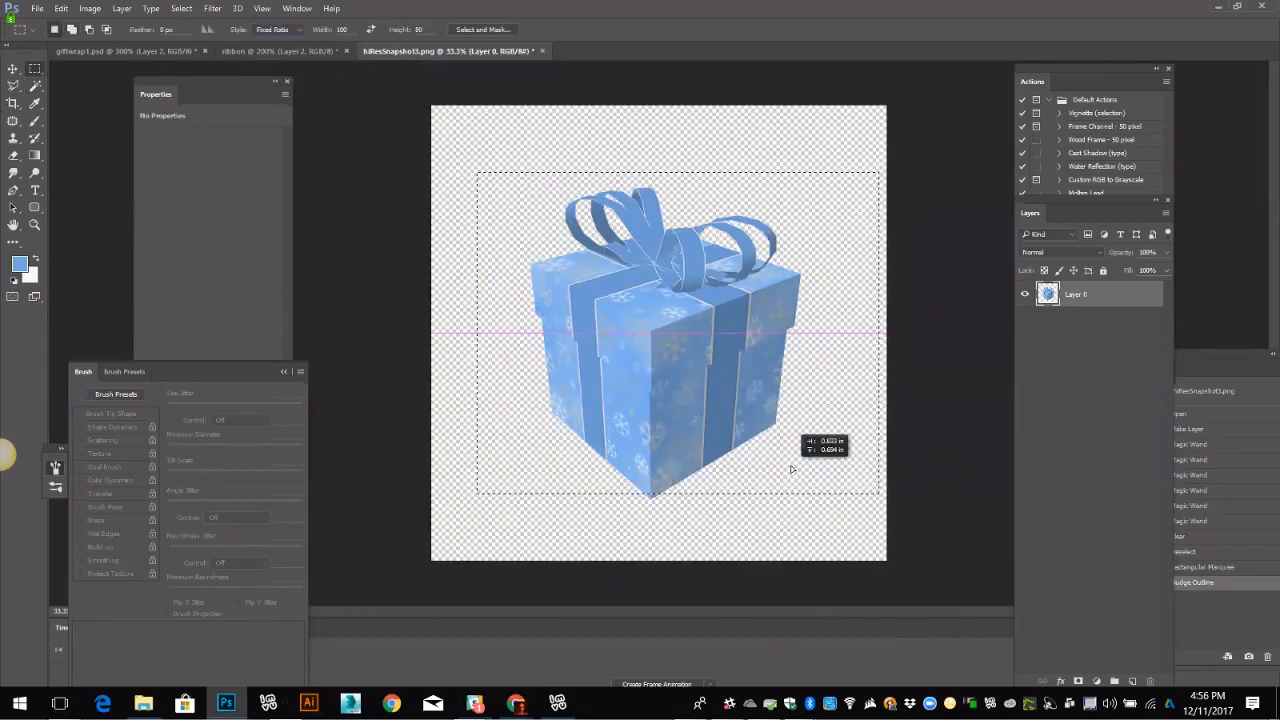
Step: Centre the 100:80 ratio selection around the gift box in the snapshot and crop the image to it
drag(791, 469, 764, 493)
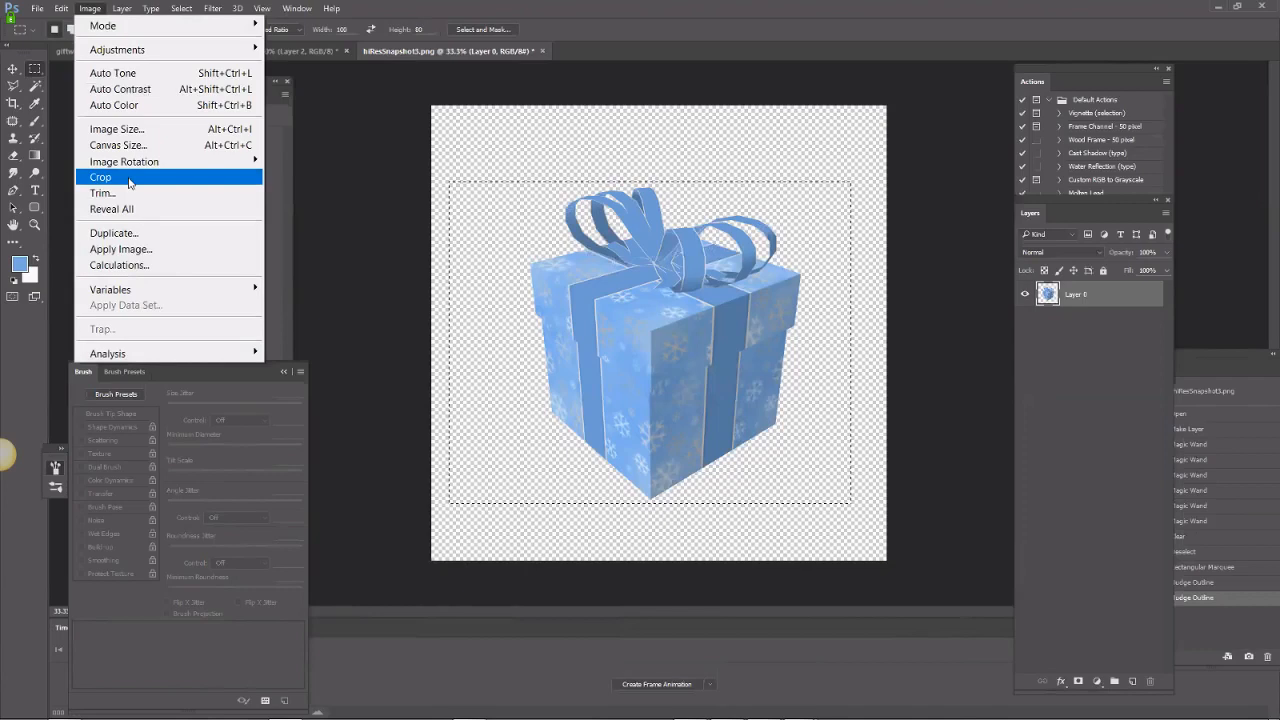
click(100, 177)
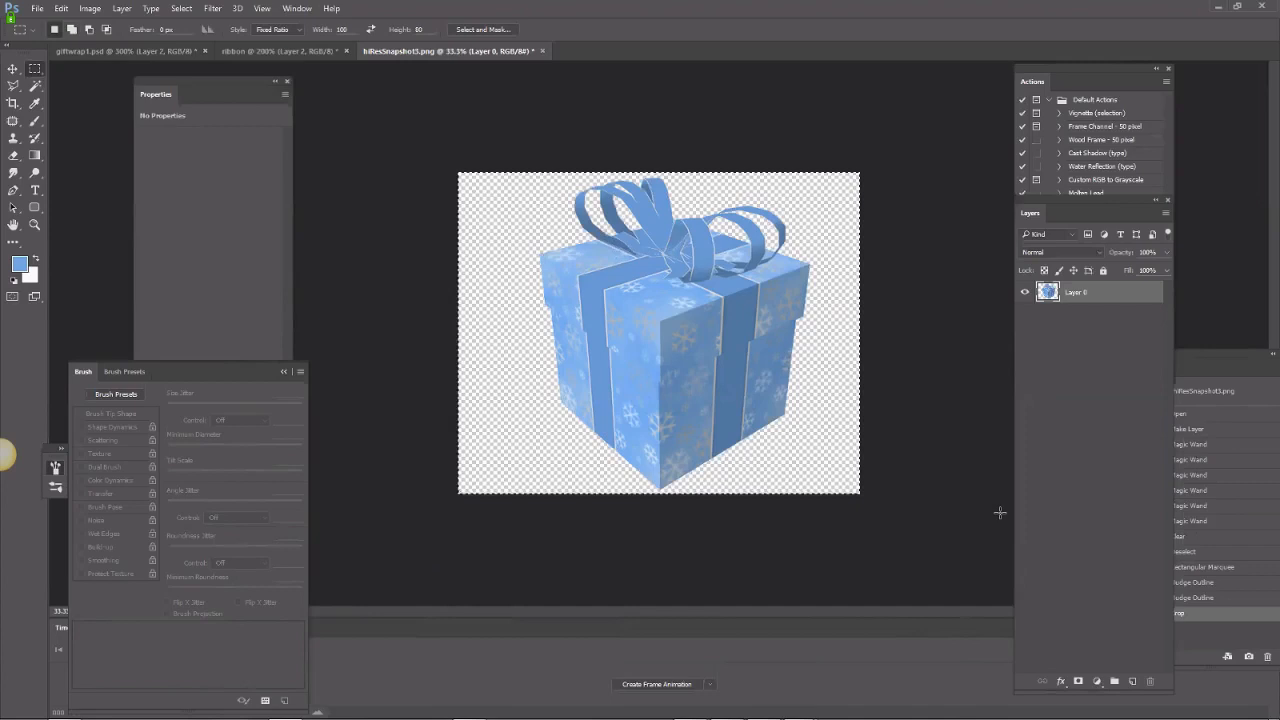
Step: Add a new layer beneath the gift box, pick a pale cream foreground colour, clear the selection and fill the layer with it
click(1132, 681)
drag(1076, 292, 1076, 325)
click(35, 259)
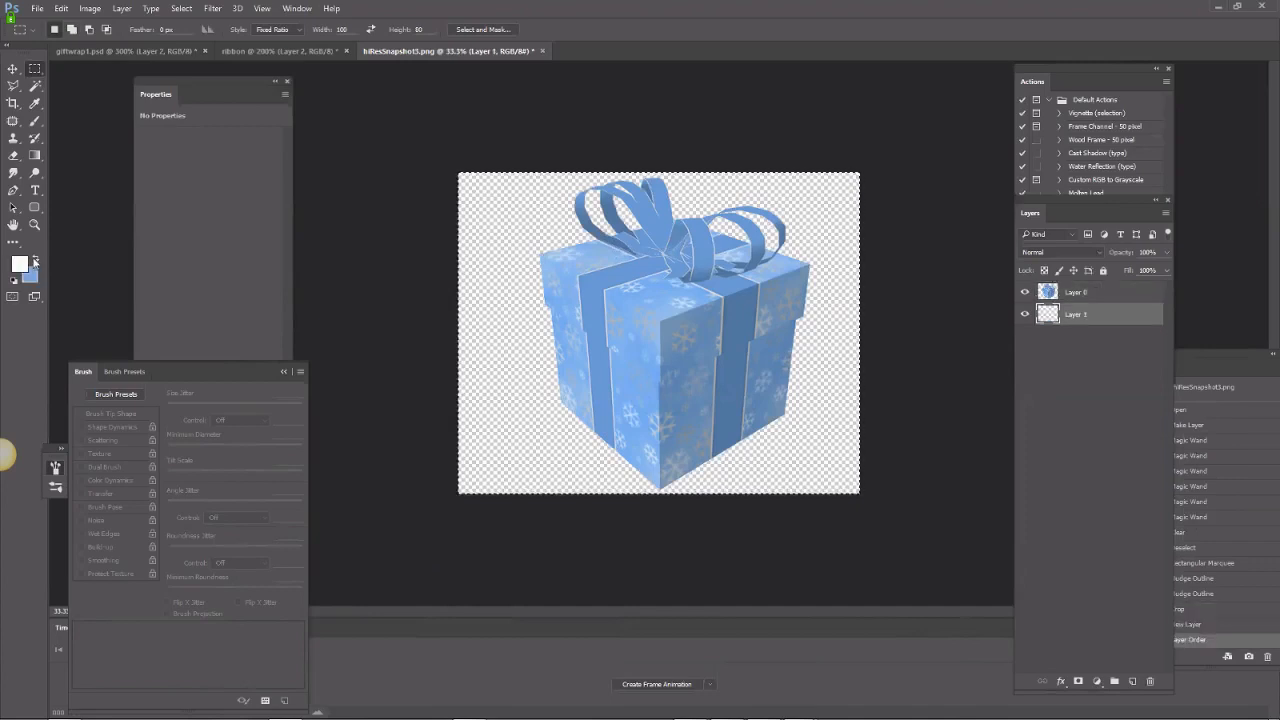
click(20, 264)
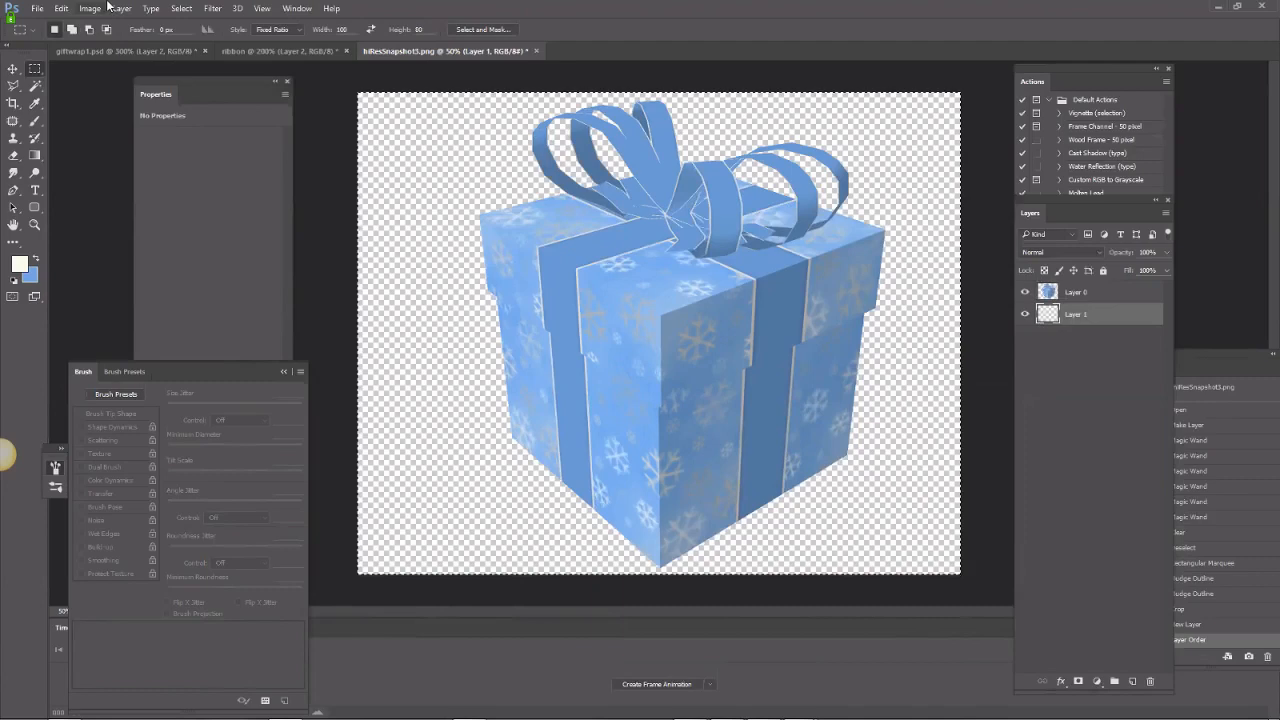
key(ctrl+d)
click(61, 8)
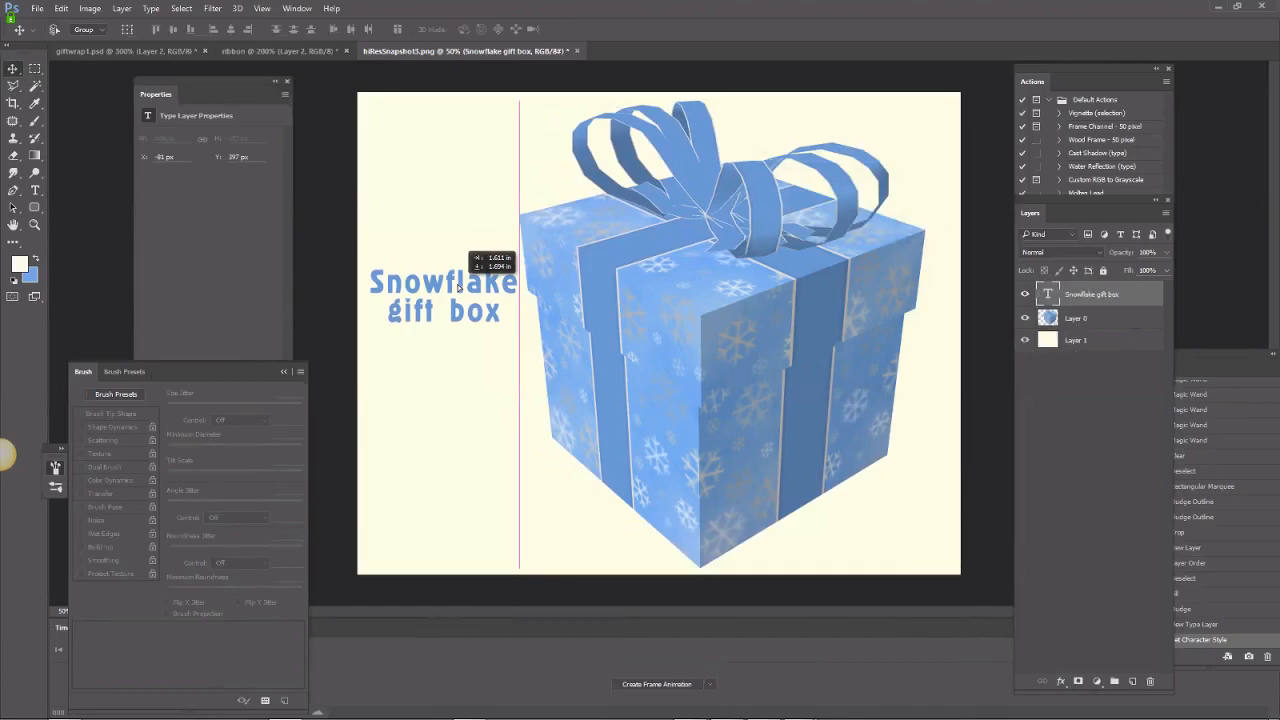
Step: Turn the "Snowflake gift box" title vertical beside the box and change its outside stroke colour to white
drag(459, 287, 459, 287)
key(ctrl+t)
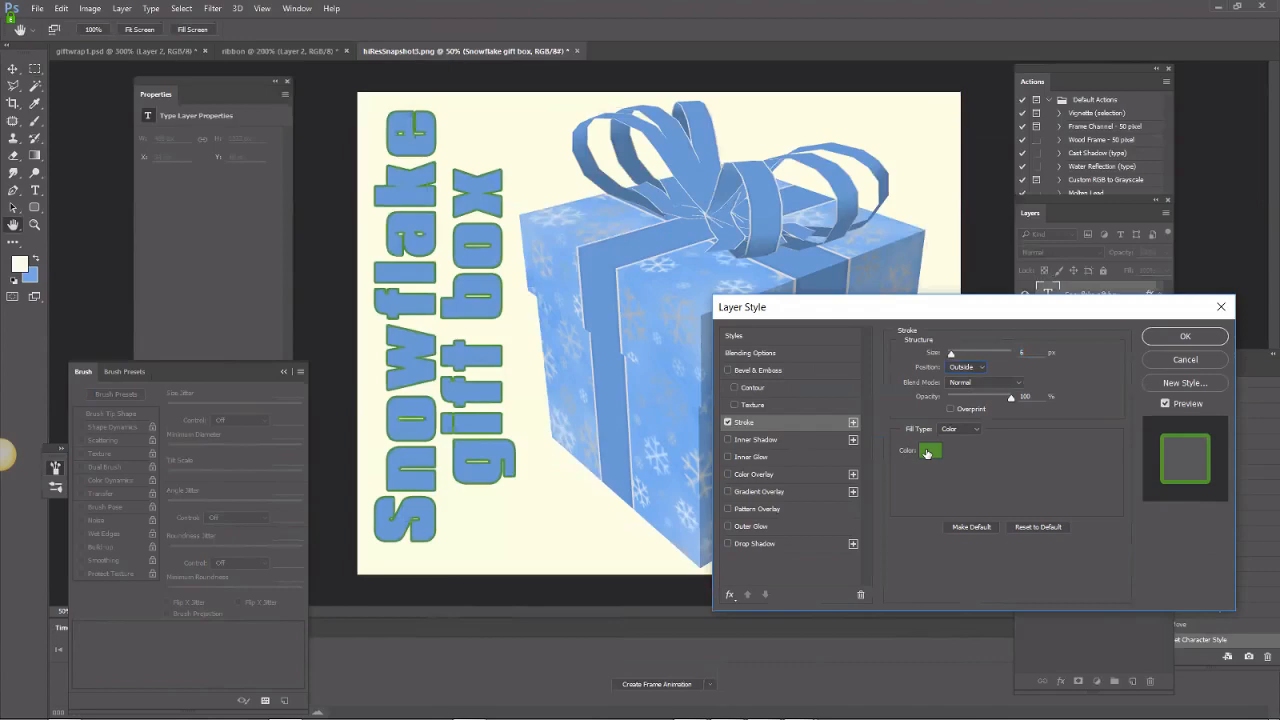
click(928, 451)
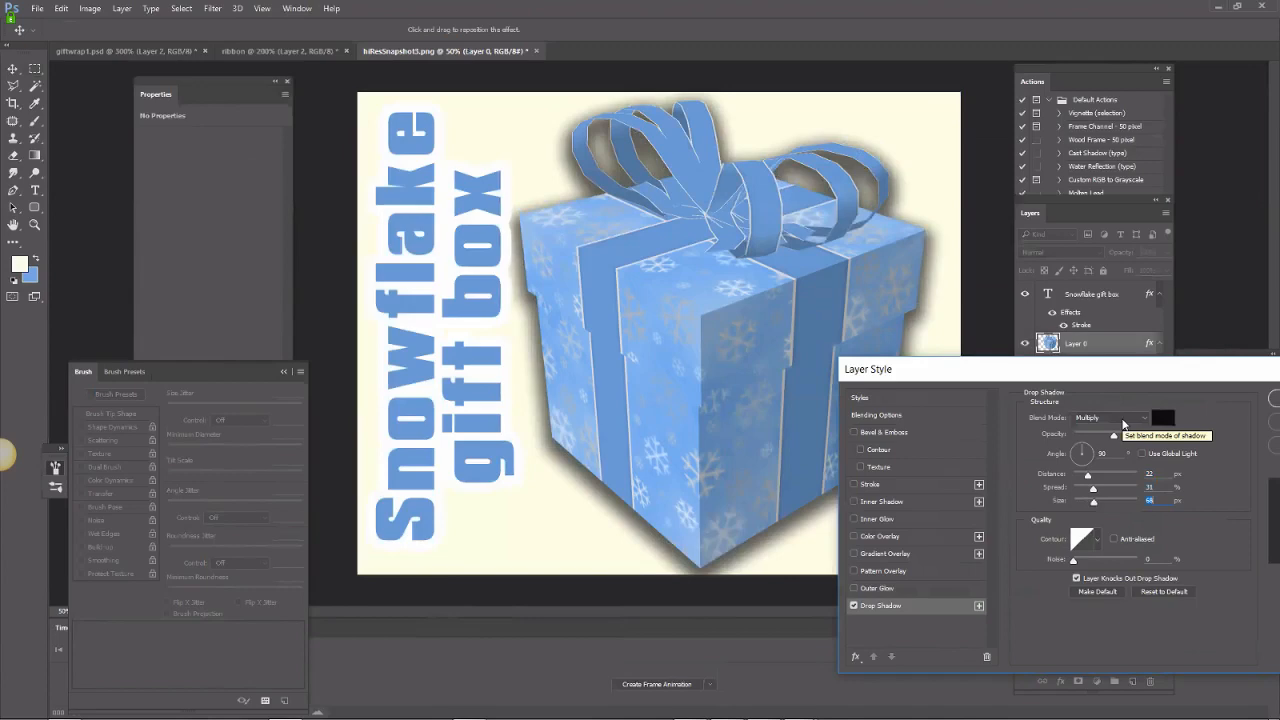
Step: Lower the opacity of the gift box layer's drop shadow to 40% and apply the layer style
drag(1113, 436, 1099, 438)
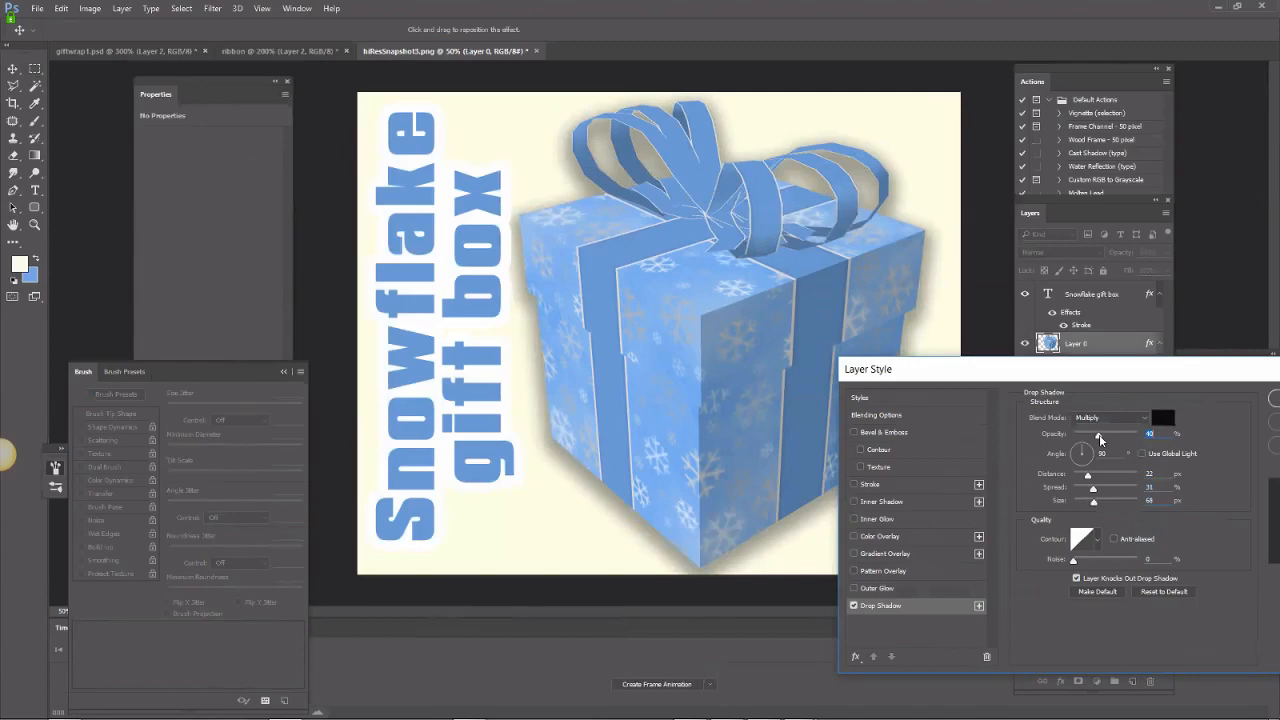
key(Return)
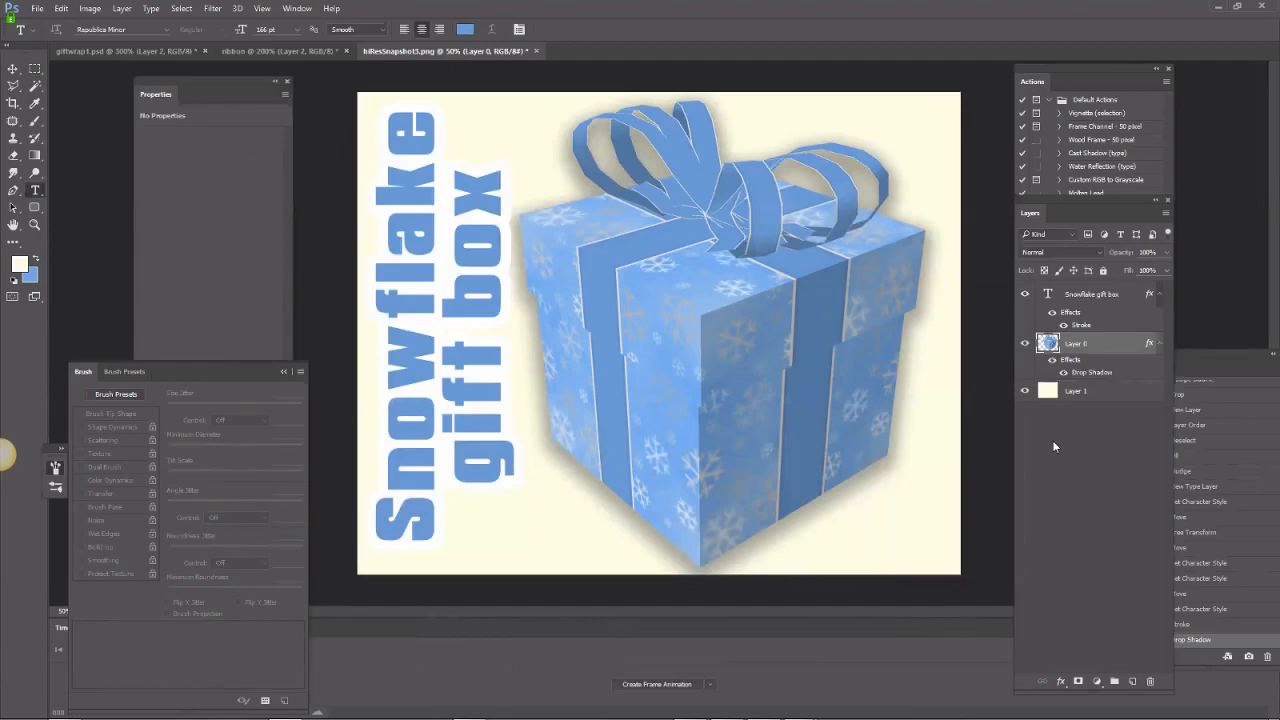
Step: Paste a merged copy of the whole canvas as a new layer and hide all the other layers
key(ctrl+a)
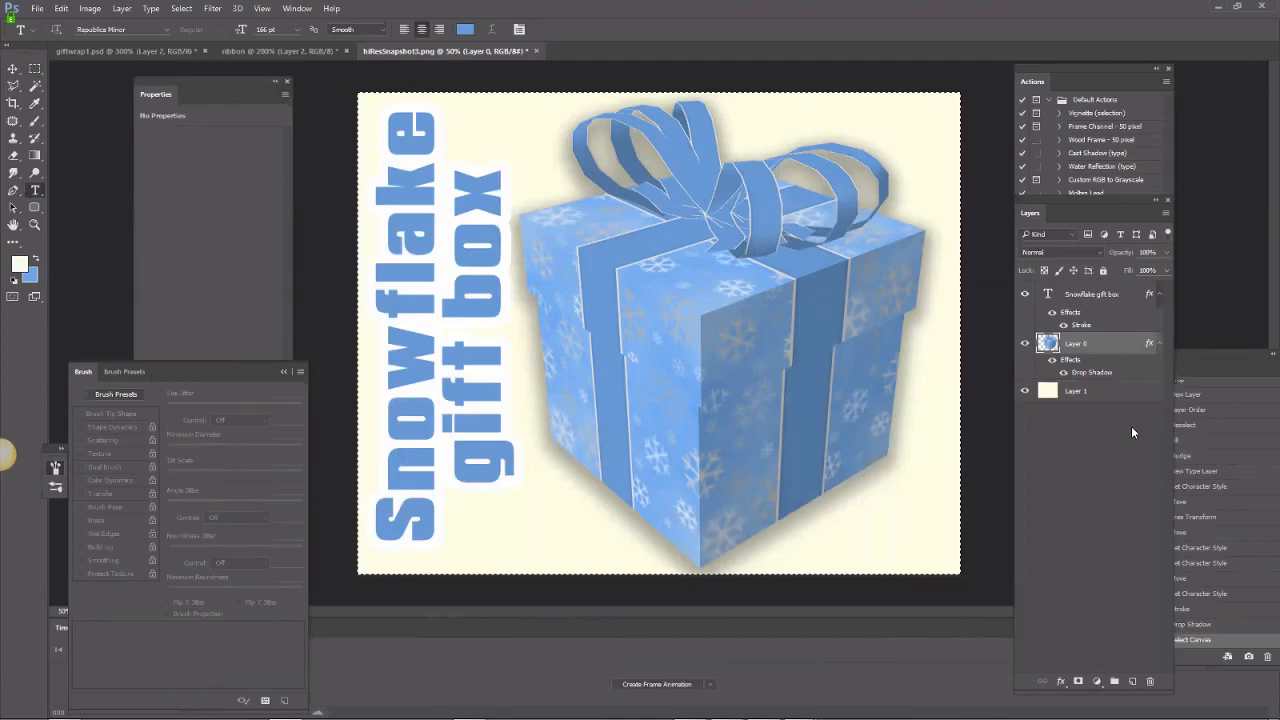
key(ctrl+v)
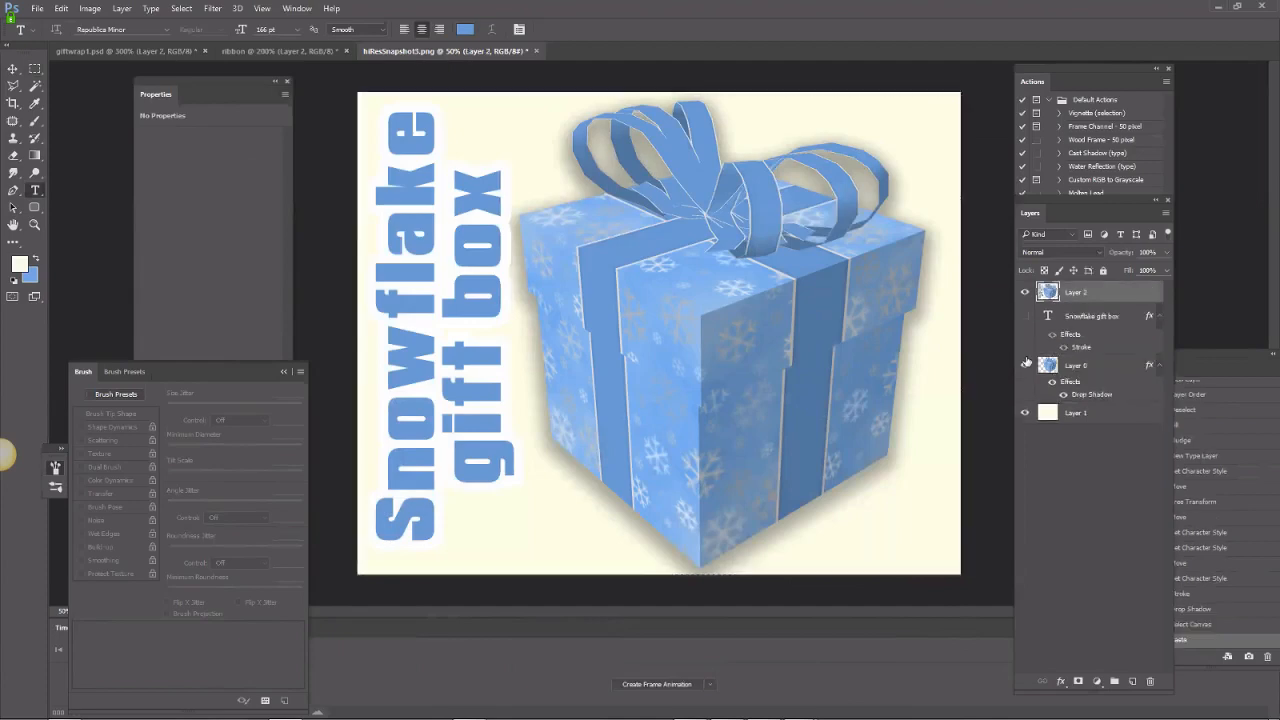
alt+click(1024, 292)
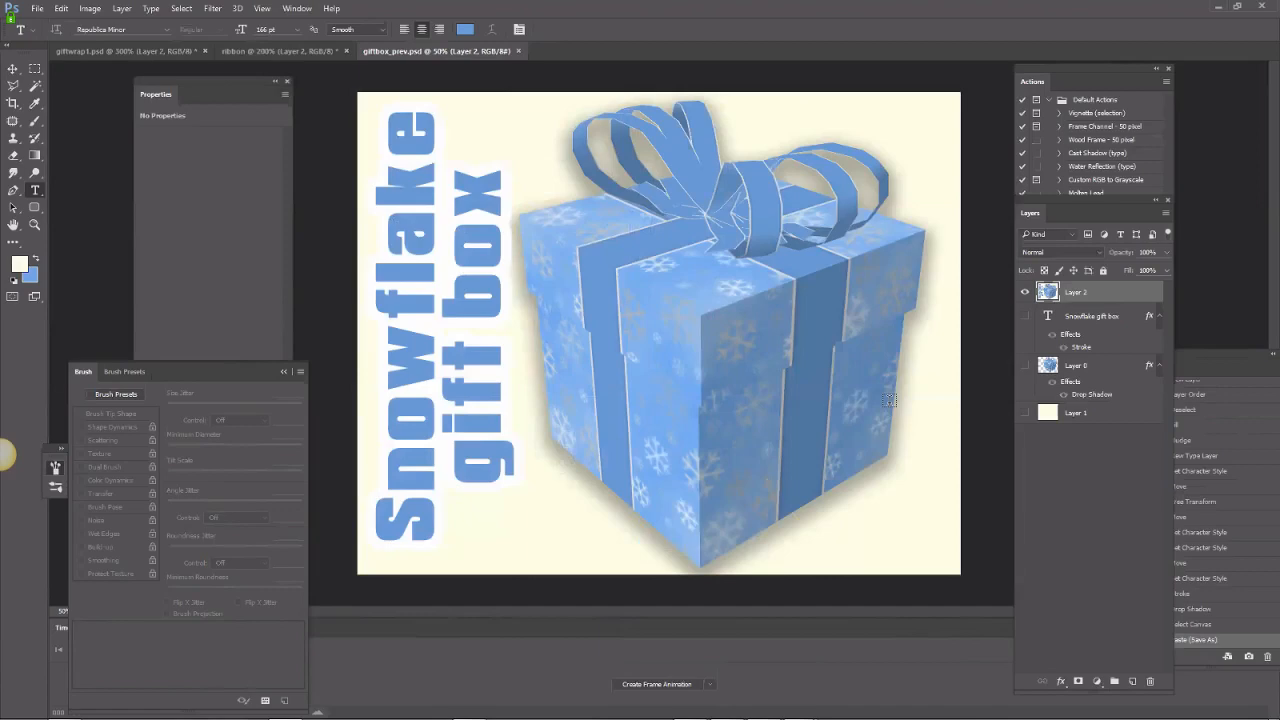
Step: Resize the image down to a small product preview and sharpen it with Unsharp Mask at 25%, radius 1.0 and threshold 0
click(90, 8)
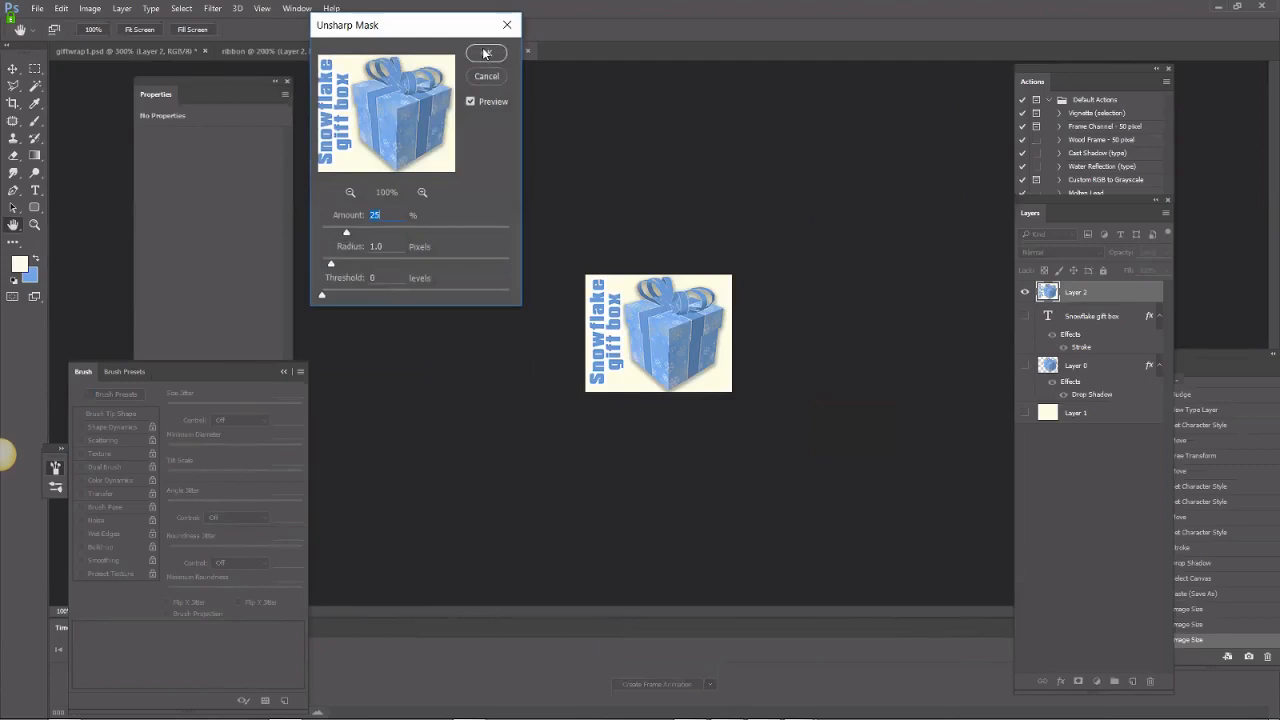
click(485, 53)
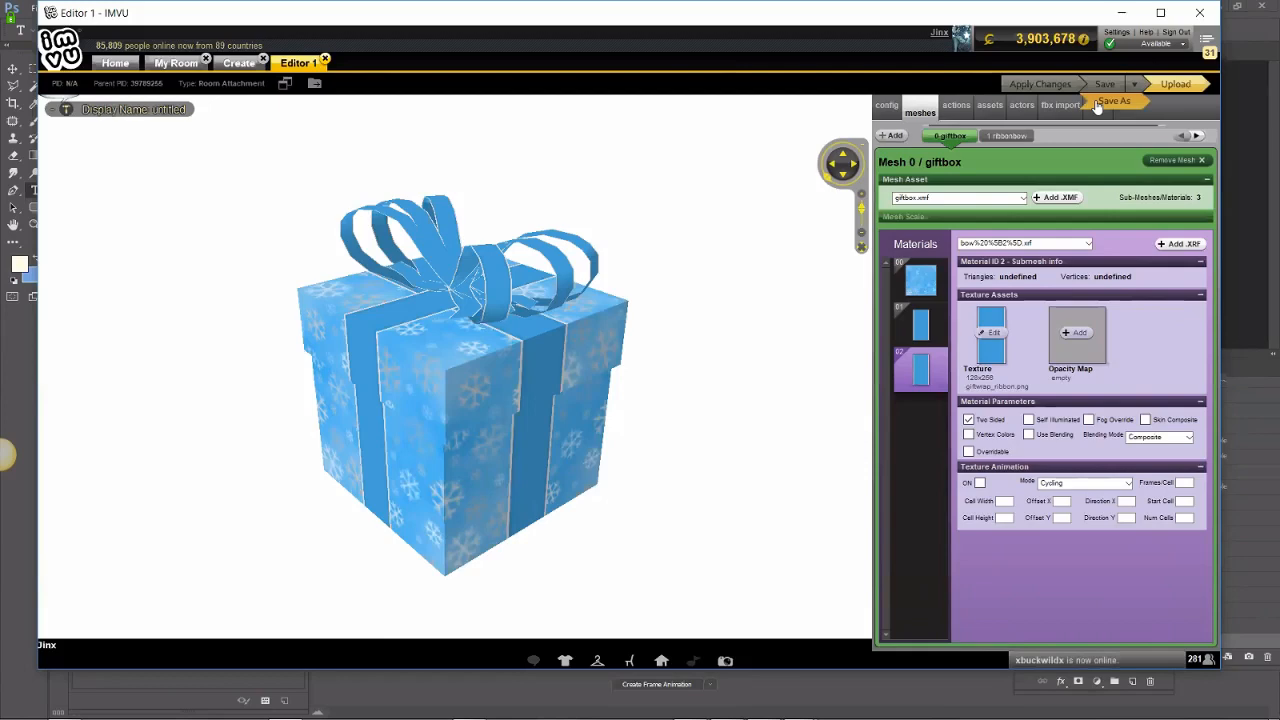
Step: Save the gift box product in the IMVU editor and complete its submission form with a profit of 150 and derivation disallowed
click(1100, 103)
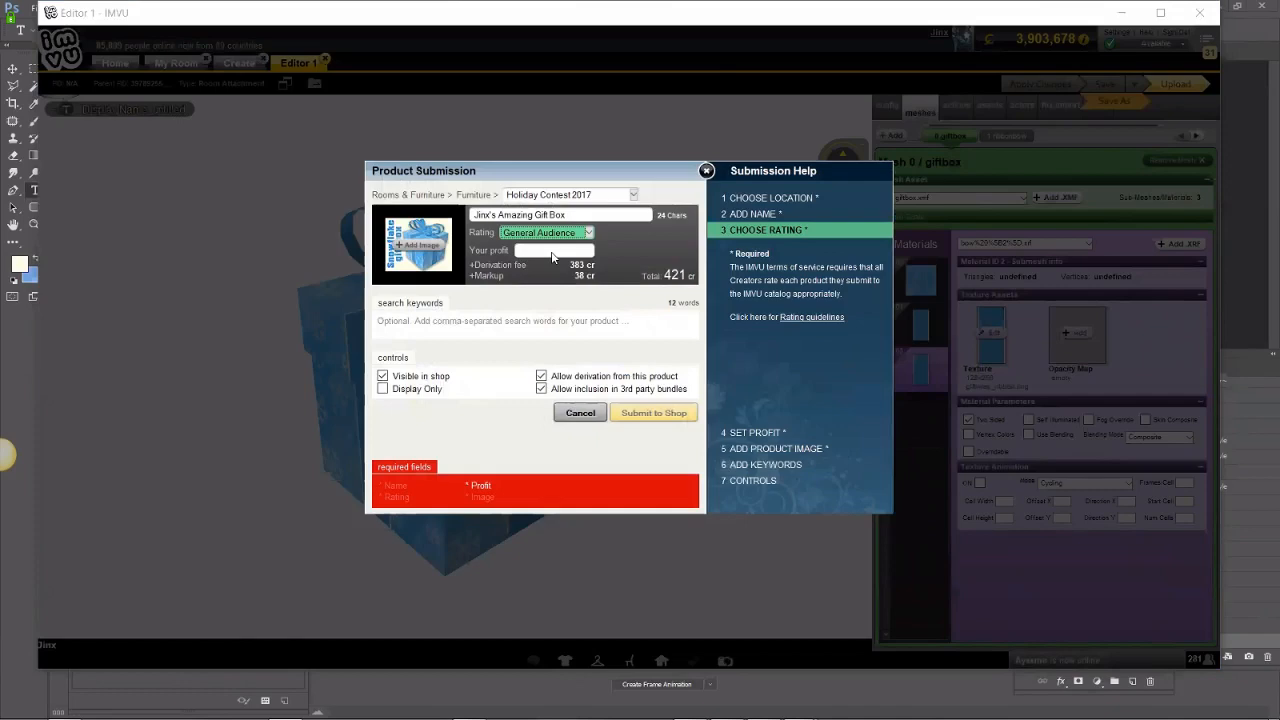
click(552, 252)
text(150)
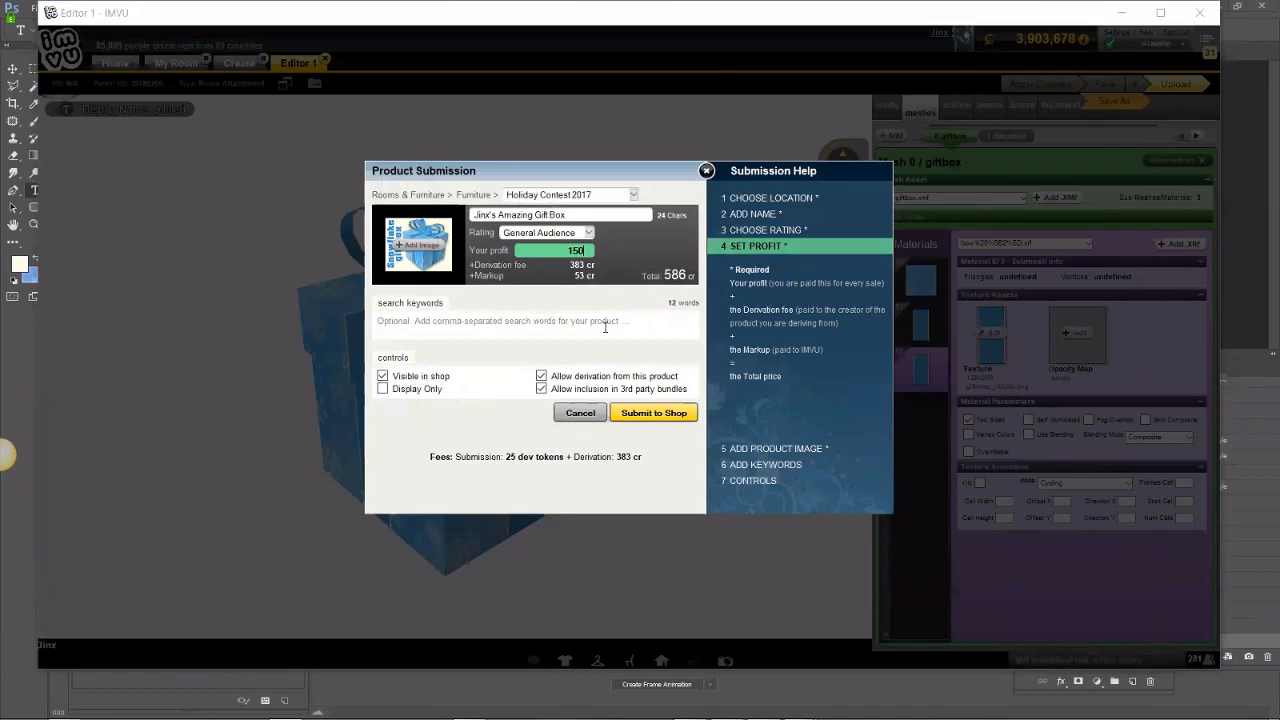
click(607, 377)
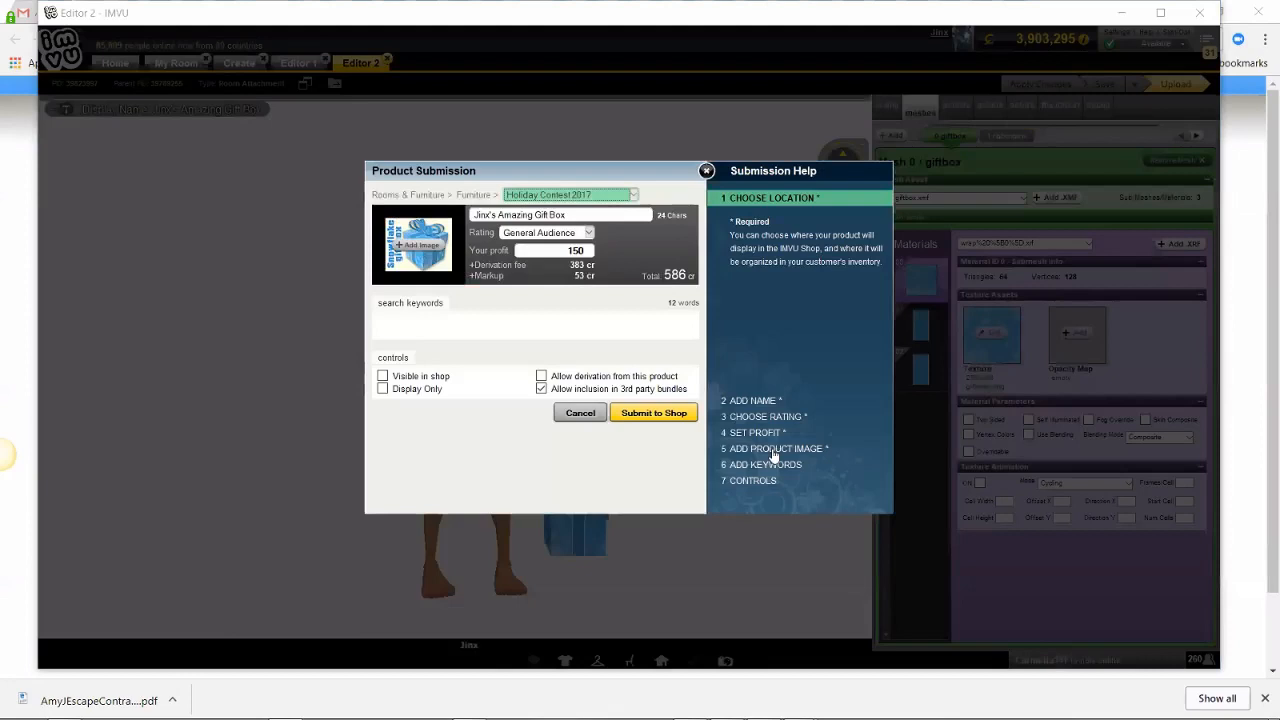
Step: Enter the search keywords "gift, box, 2017, christmas, snowflake" and submit the product to the shop
click(586, 330)
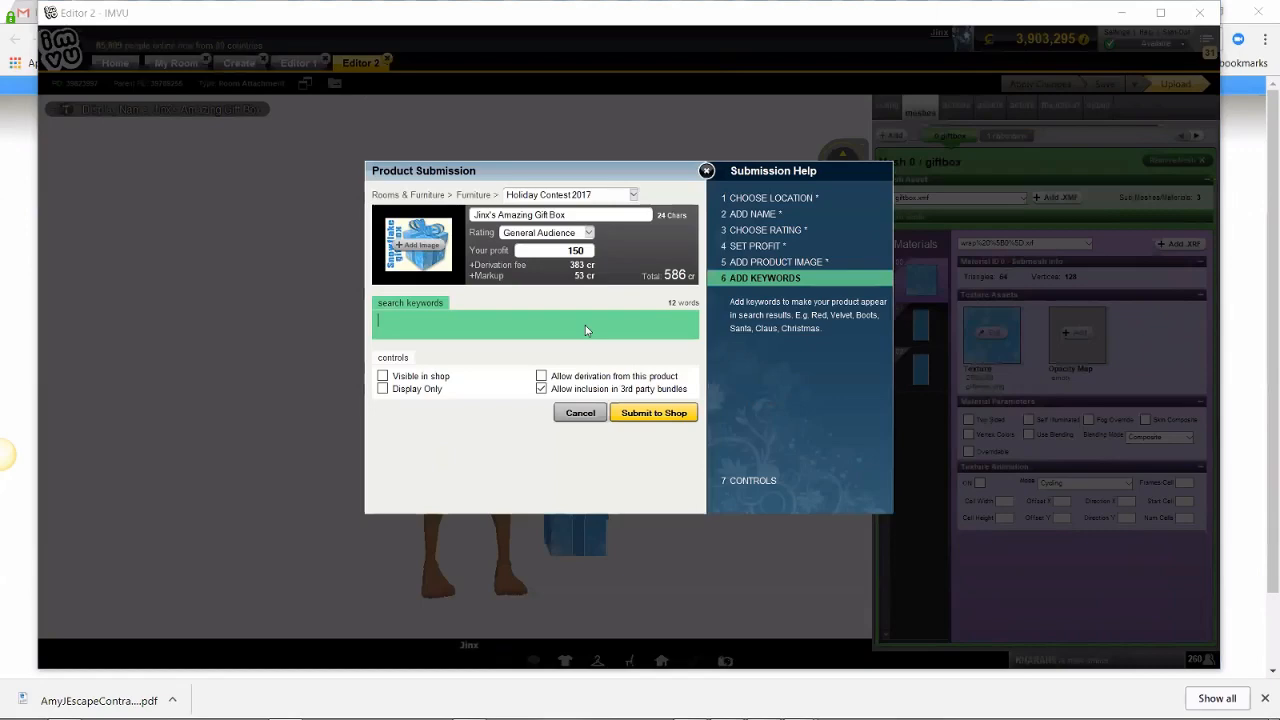
text(prim)
text(.)
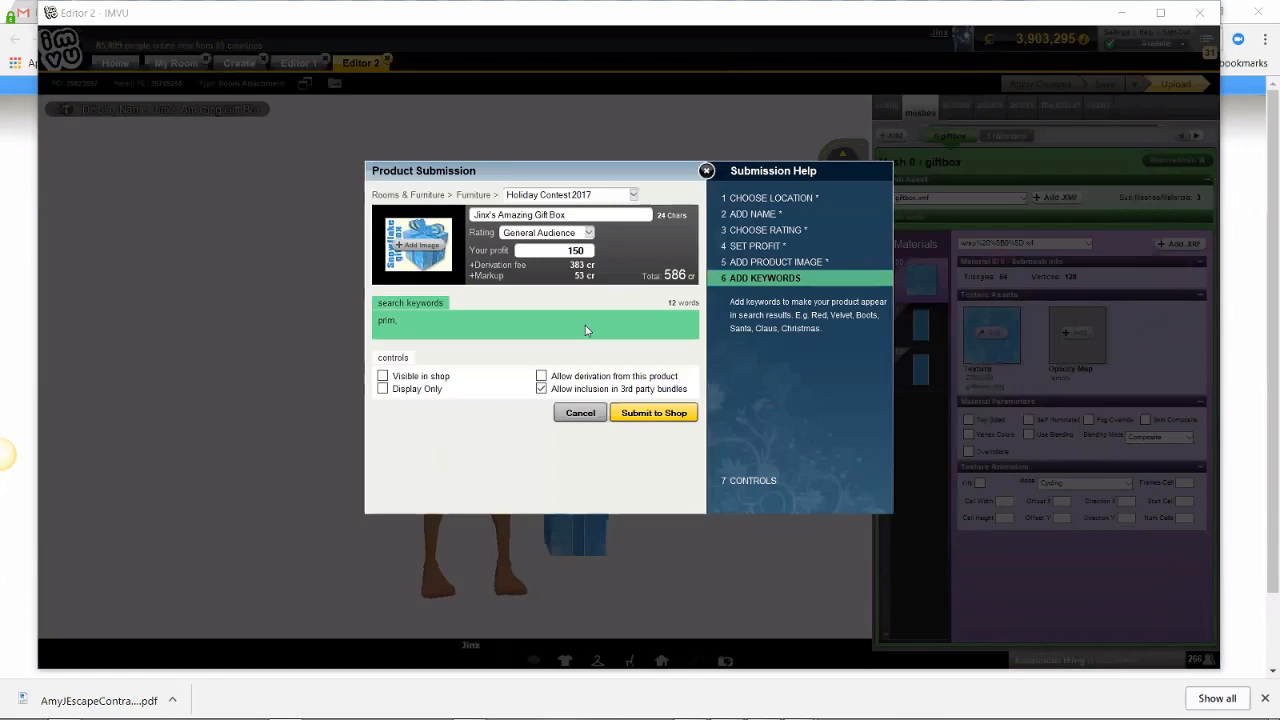
text(gift)
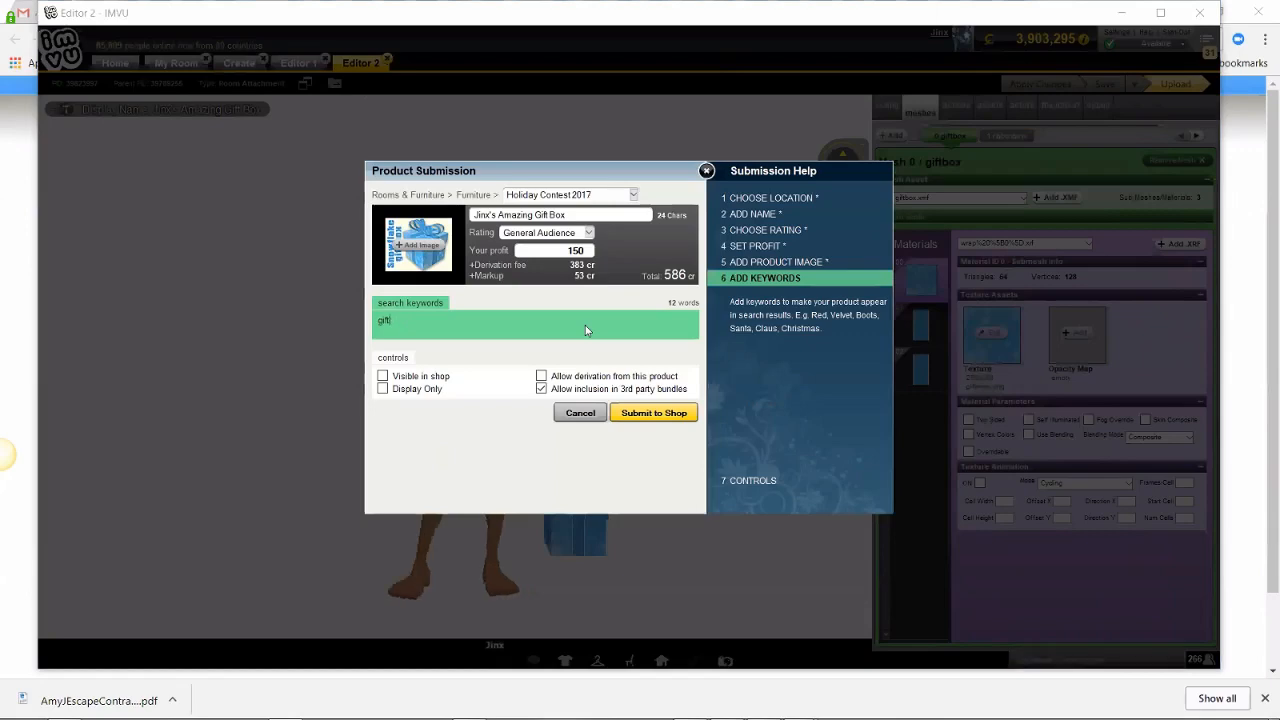
text(, box, 2017)
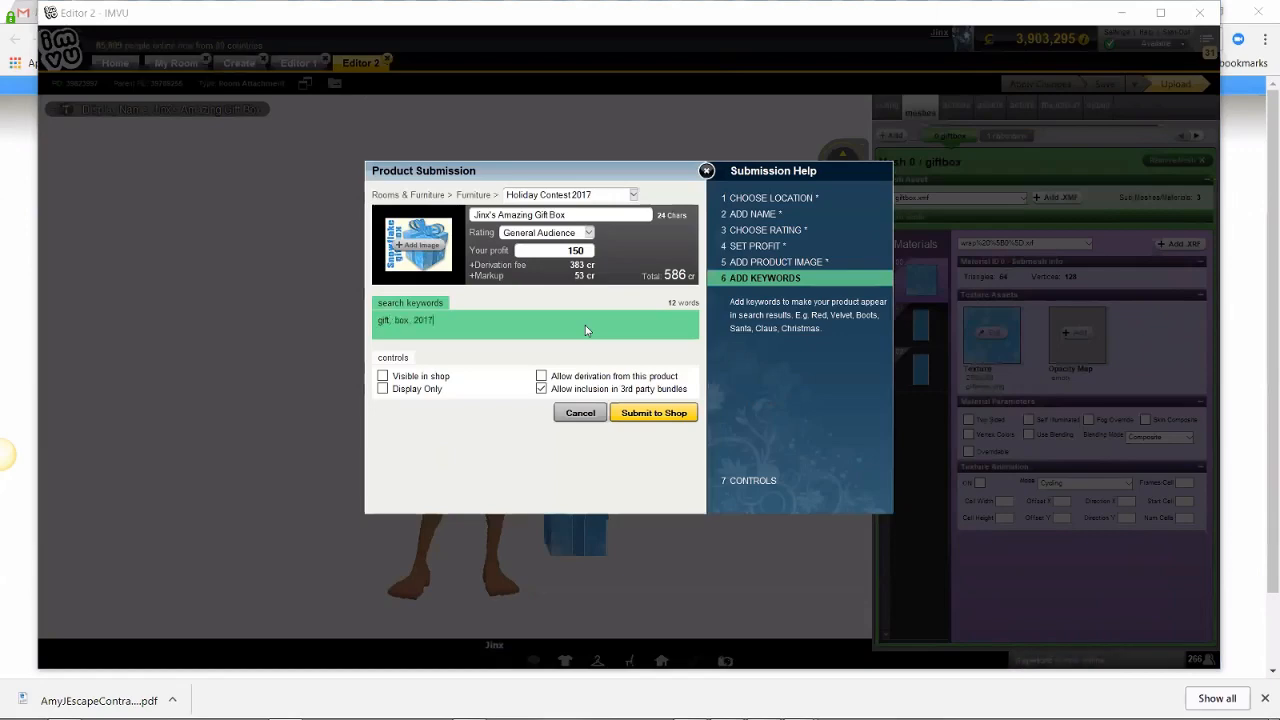
text(, chris)
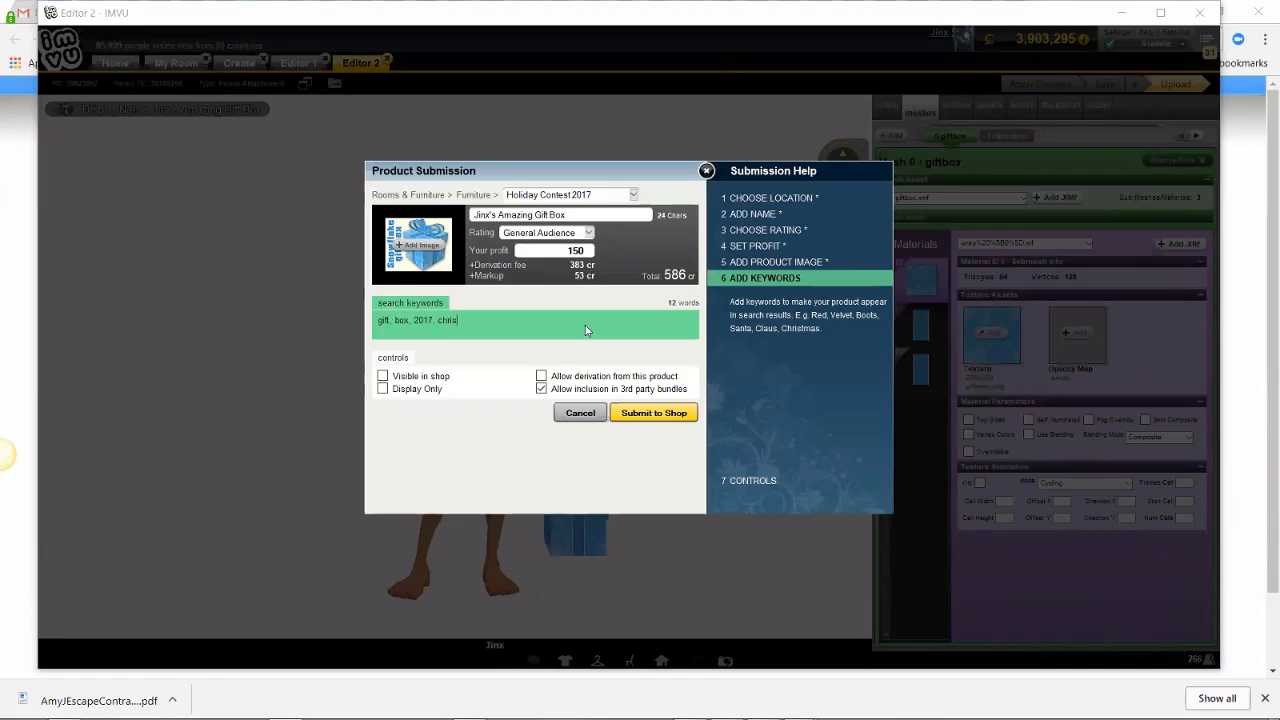
text(tmas, snowflake)
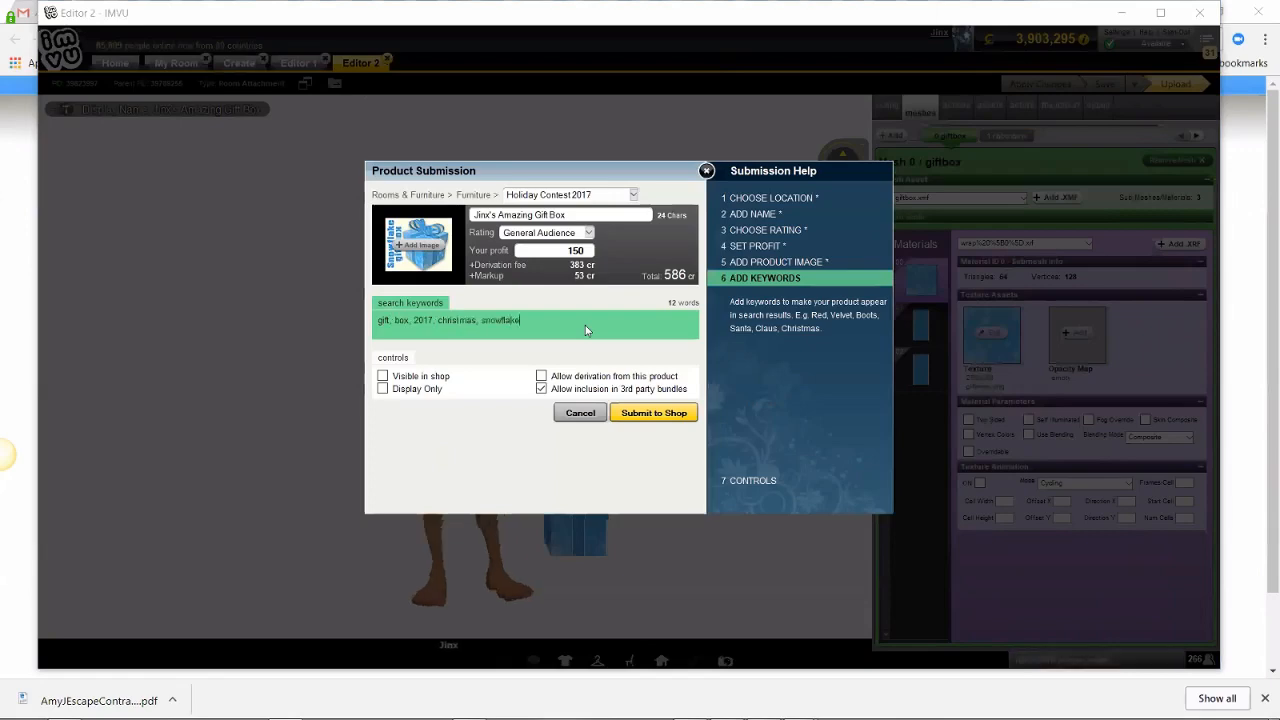
click(655, 413)
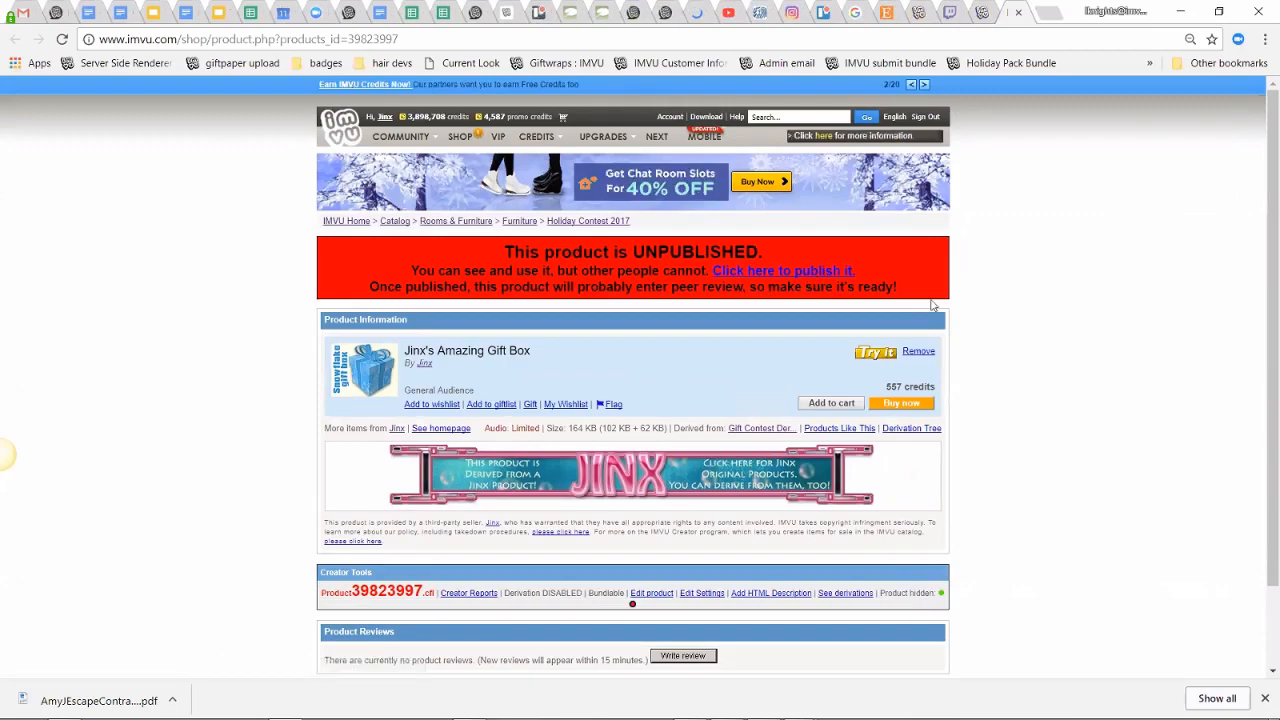
Step: Publish the gift box product, reload its page without the publish action in the address, and switch the hidden product to visible
click(801, 271)
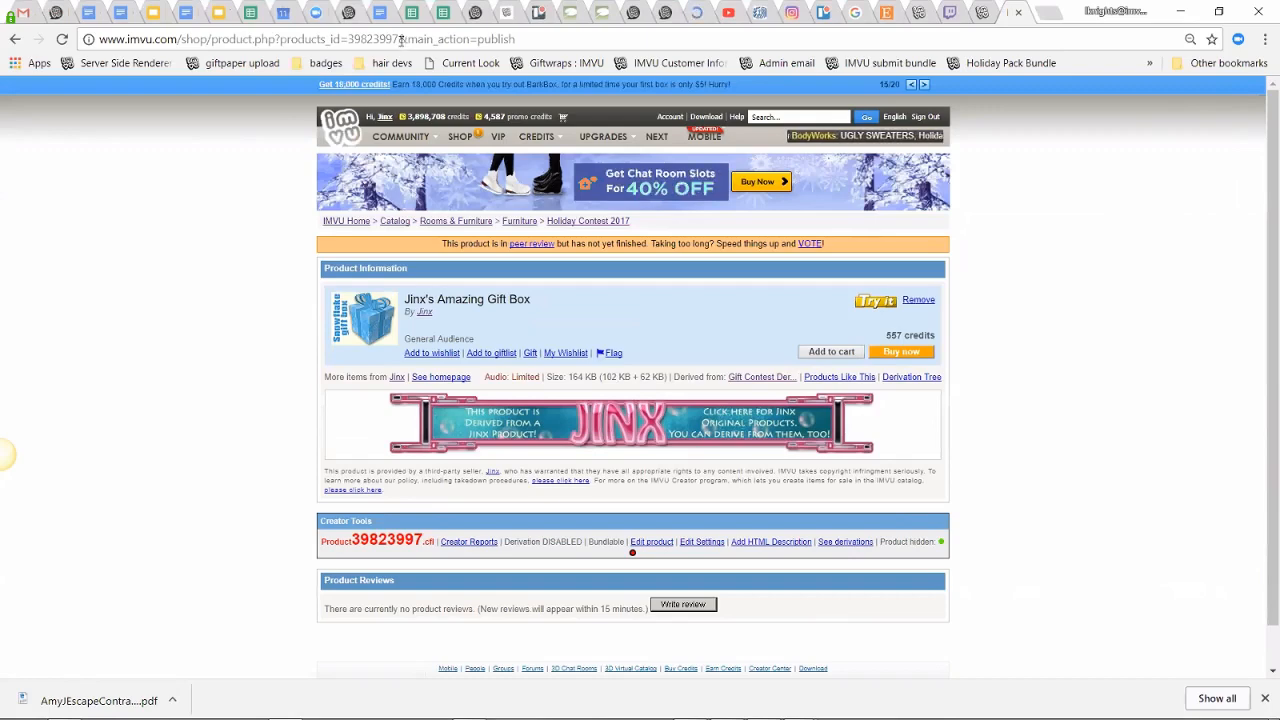
drag(399, 40, 646, 45)
key(BackSpace)
key(Return)
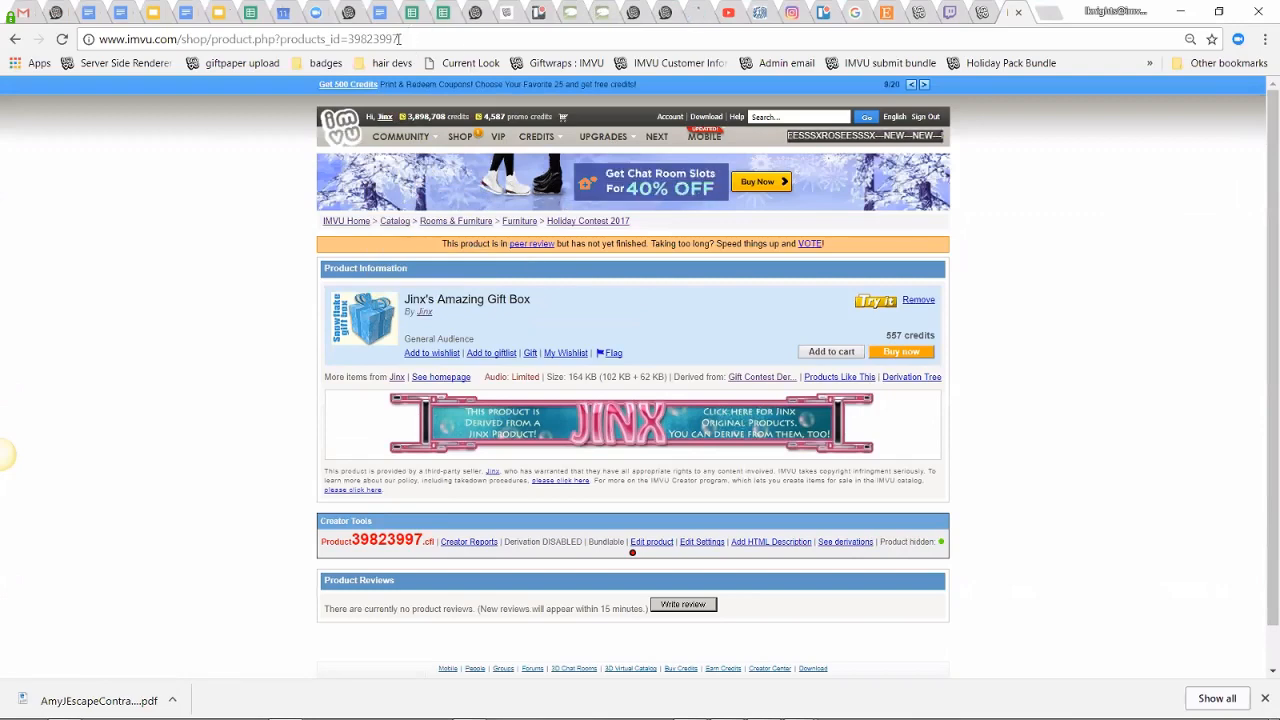
click(941, 546)
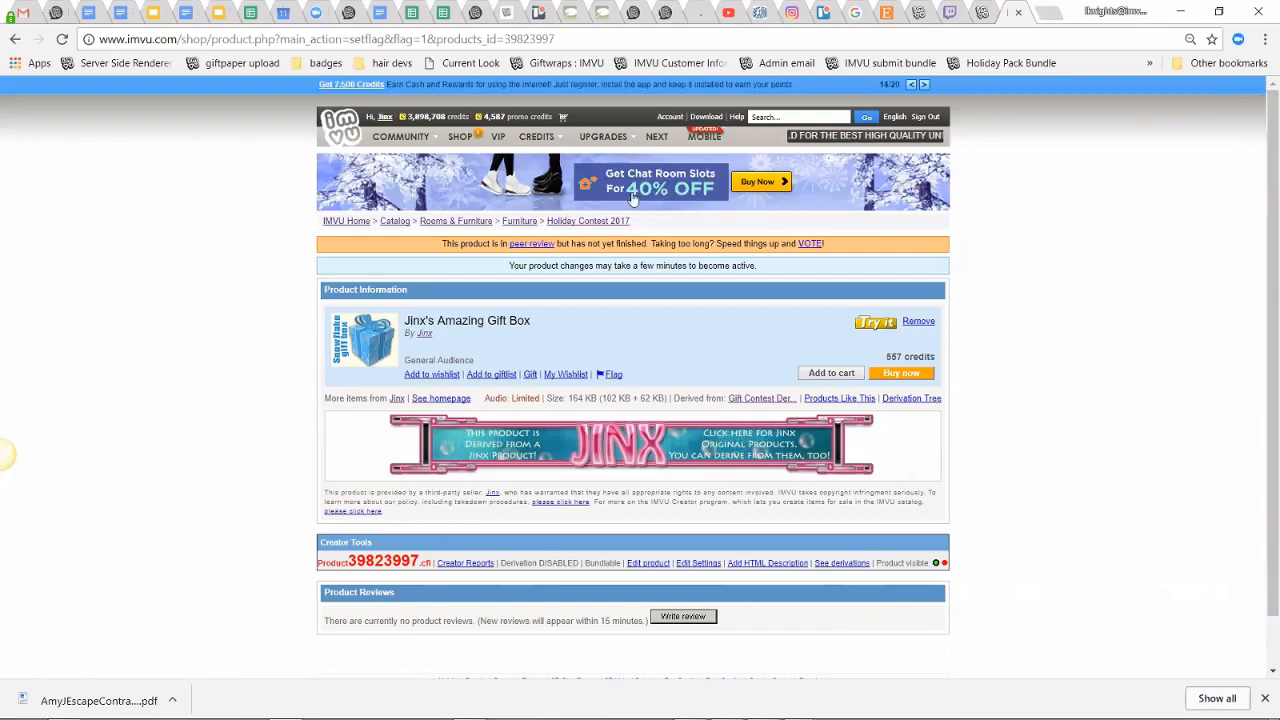
Step: Browse the Holiday Contest 2017 category, open "Dacu" Gifts and its parent product Pile of Presents!, and try that product in the IMVU client
click(606, 221)
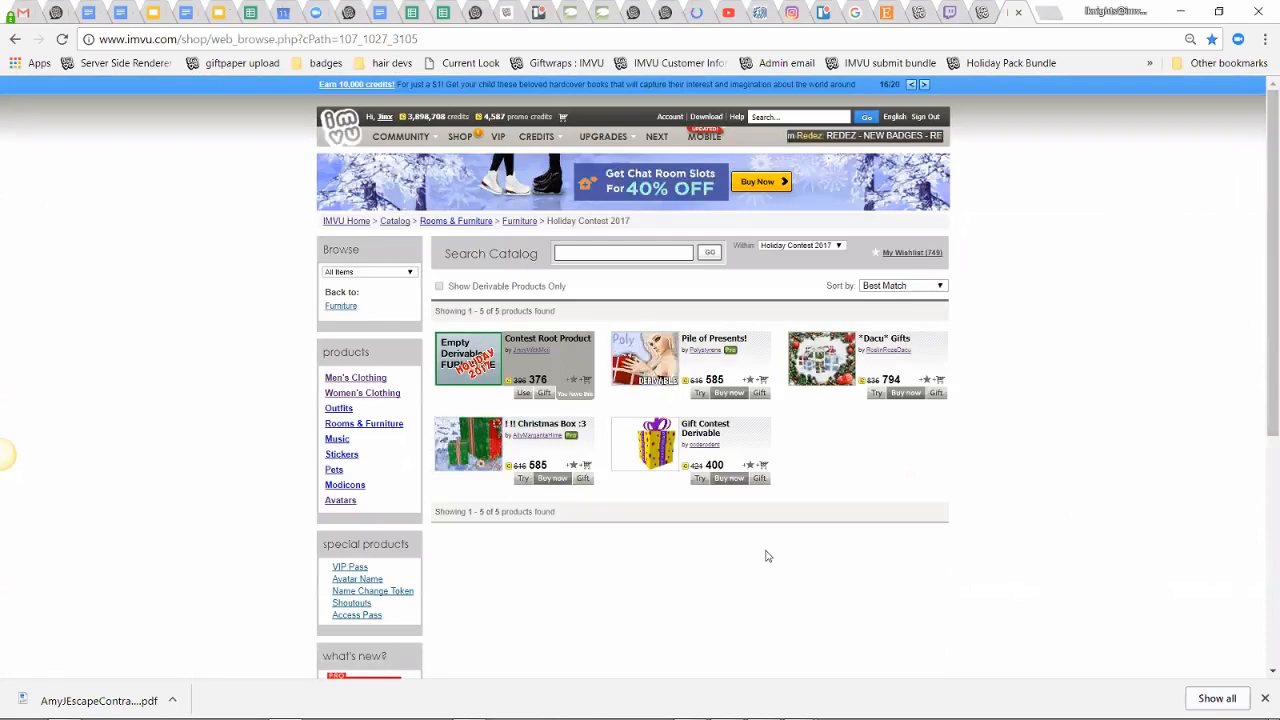
click(834, 376)
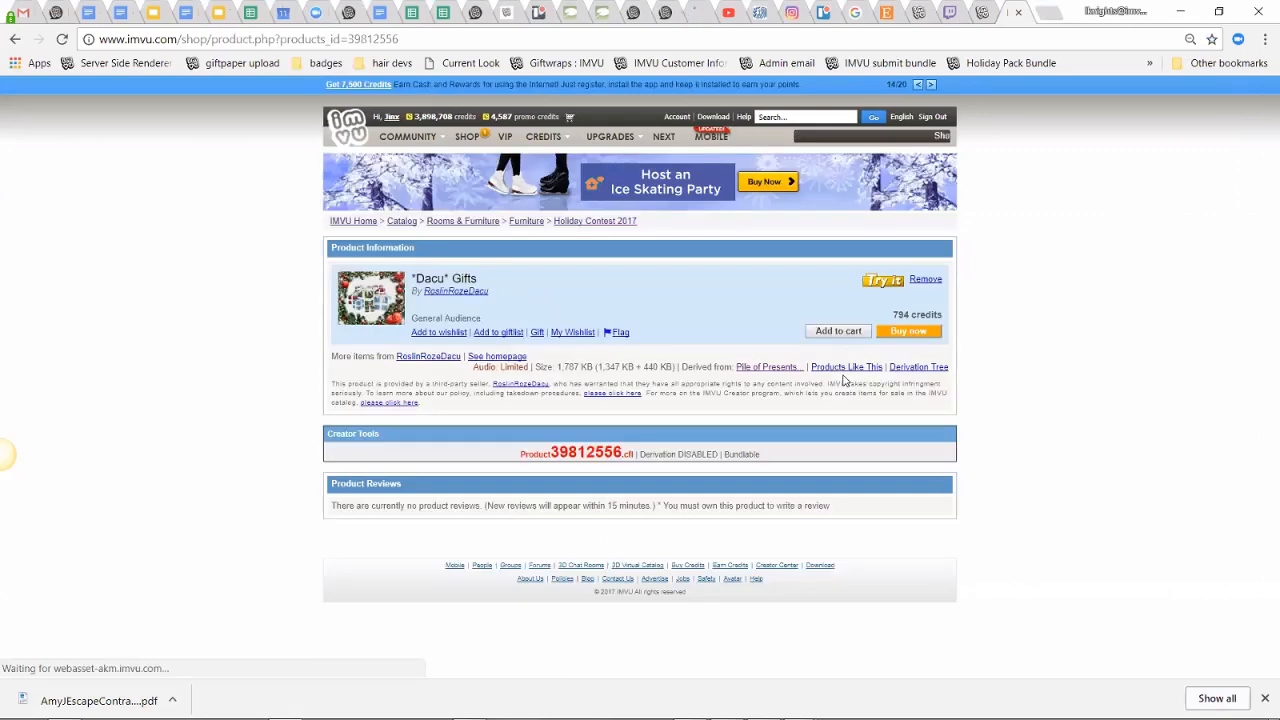
click(760, 368)
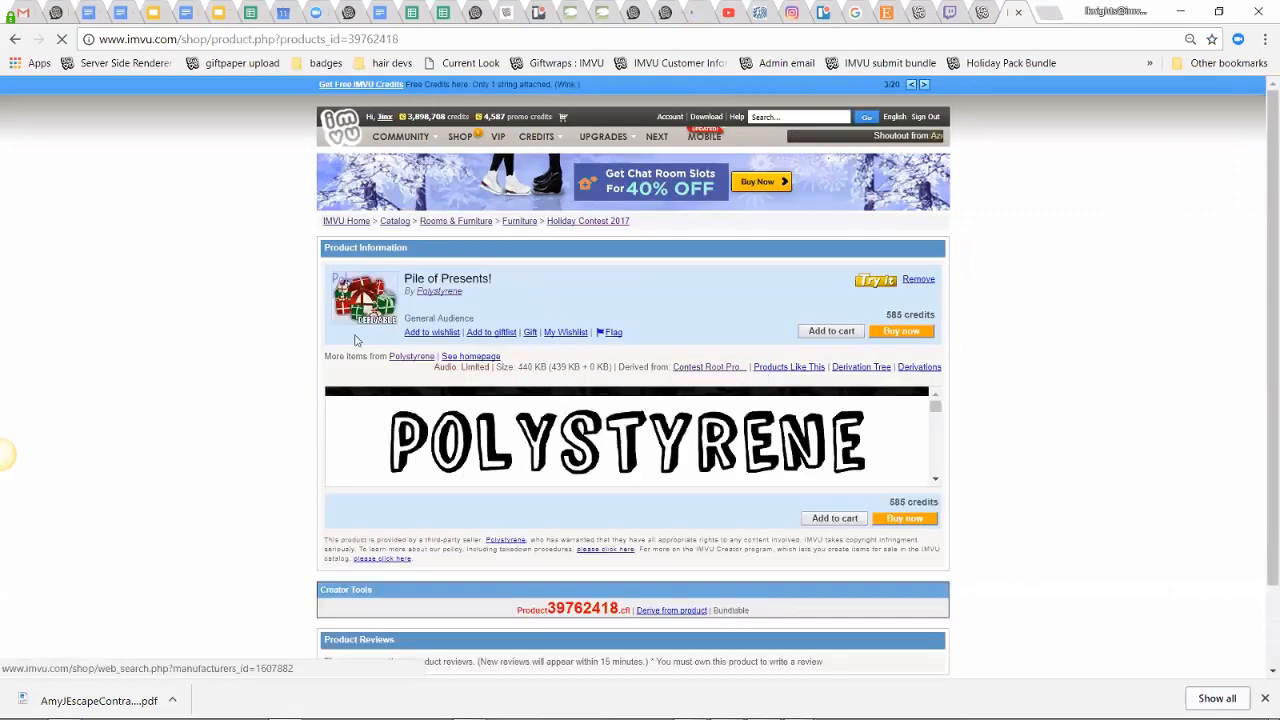
click(877, 284)
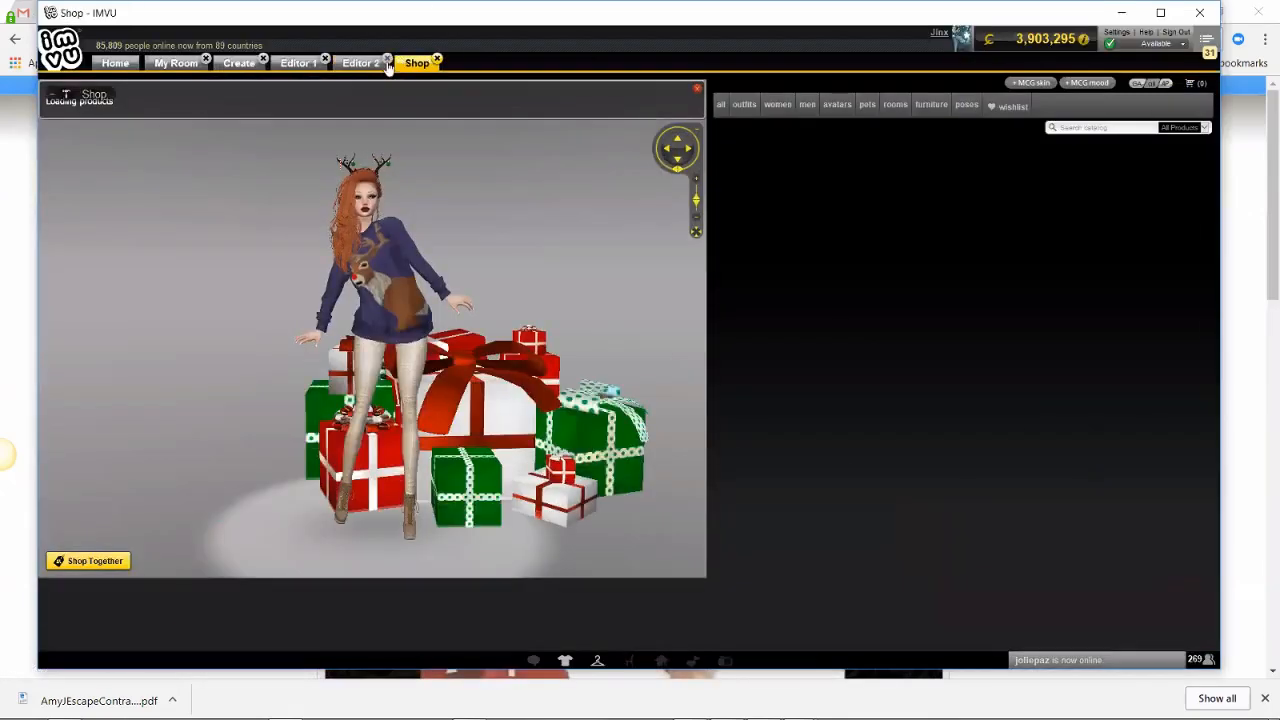
Step: Close both open product editors and place the avatar in the kneeling pose beside the gift pile in the shop preview
click(387, 60)
click(325, 60)
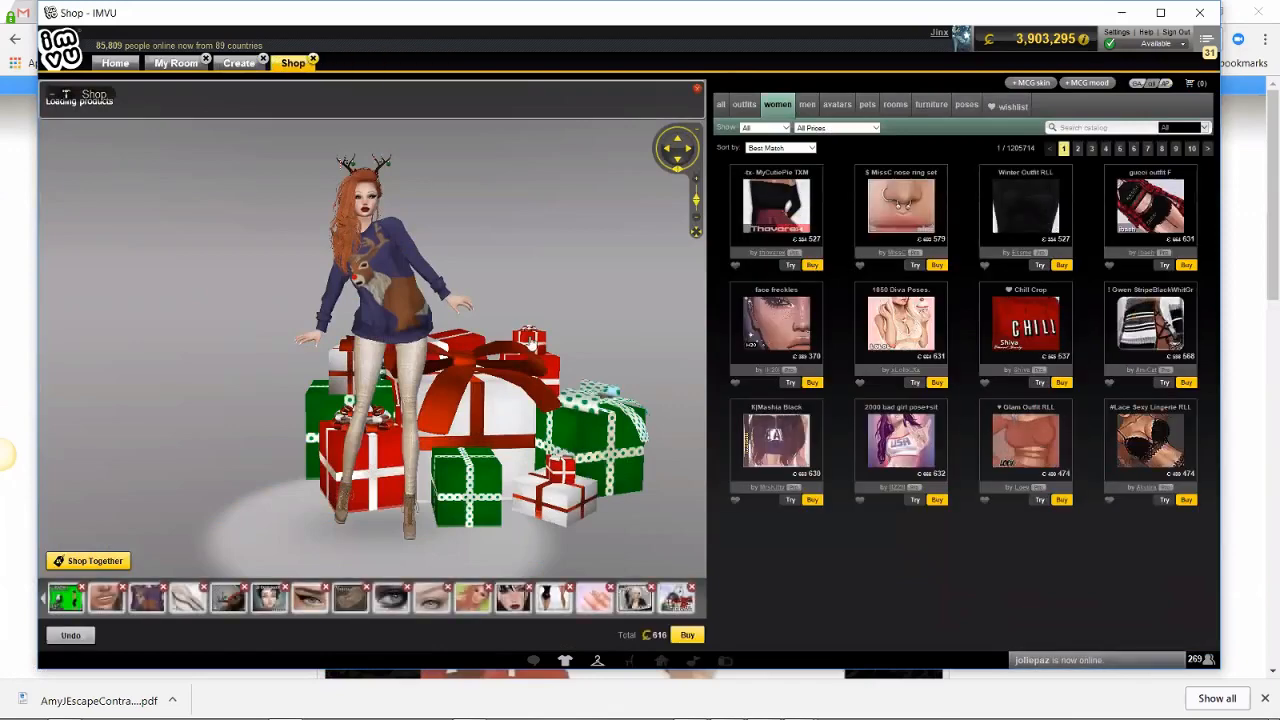
scroll(517, 421, down, 5)
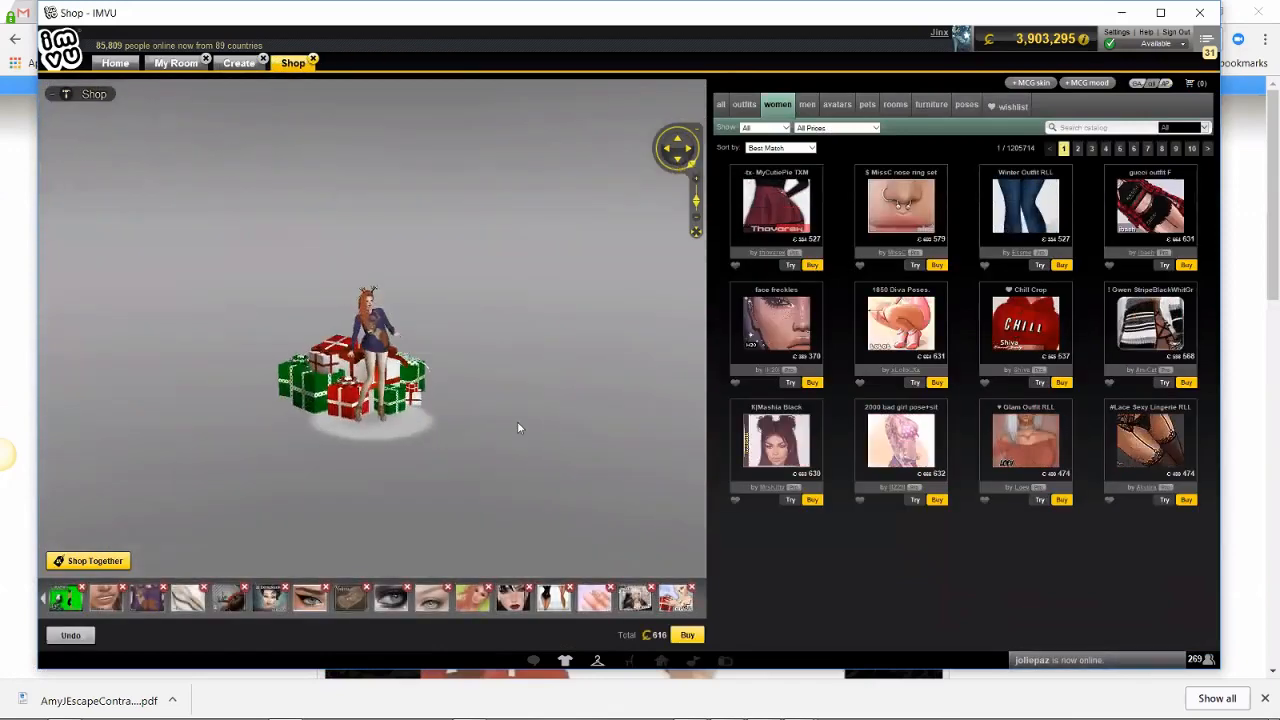
click(434, 402)
drag(434, 402, 570, 404)
scroll(643, 393, up, 5)
scroll(570, 404, down, 5)
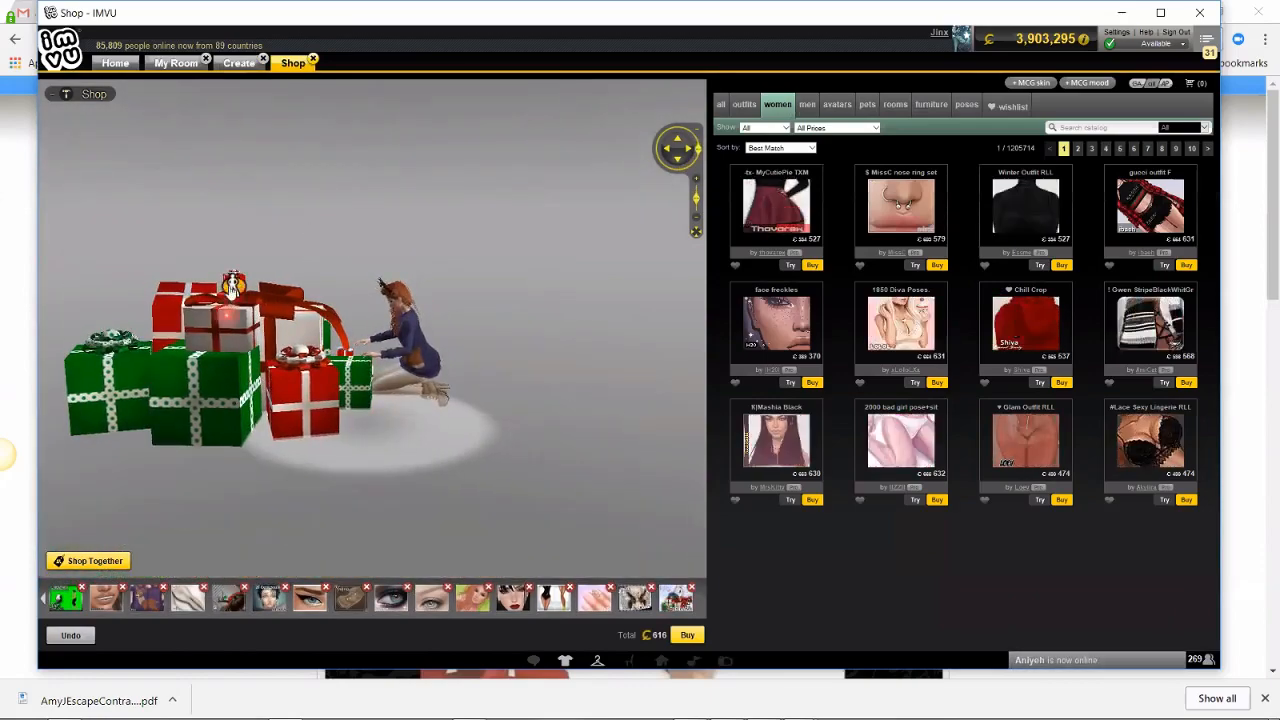
Step: Try the present-lifting pose behind the pile and examine the product's avatar poses from several angles
click(234, 287)
mouse_move(234, 290)
mouse_down()
mouse_move(178, 351)
mouse_move(4, 347)
mouse_up()
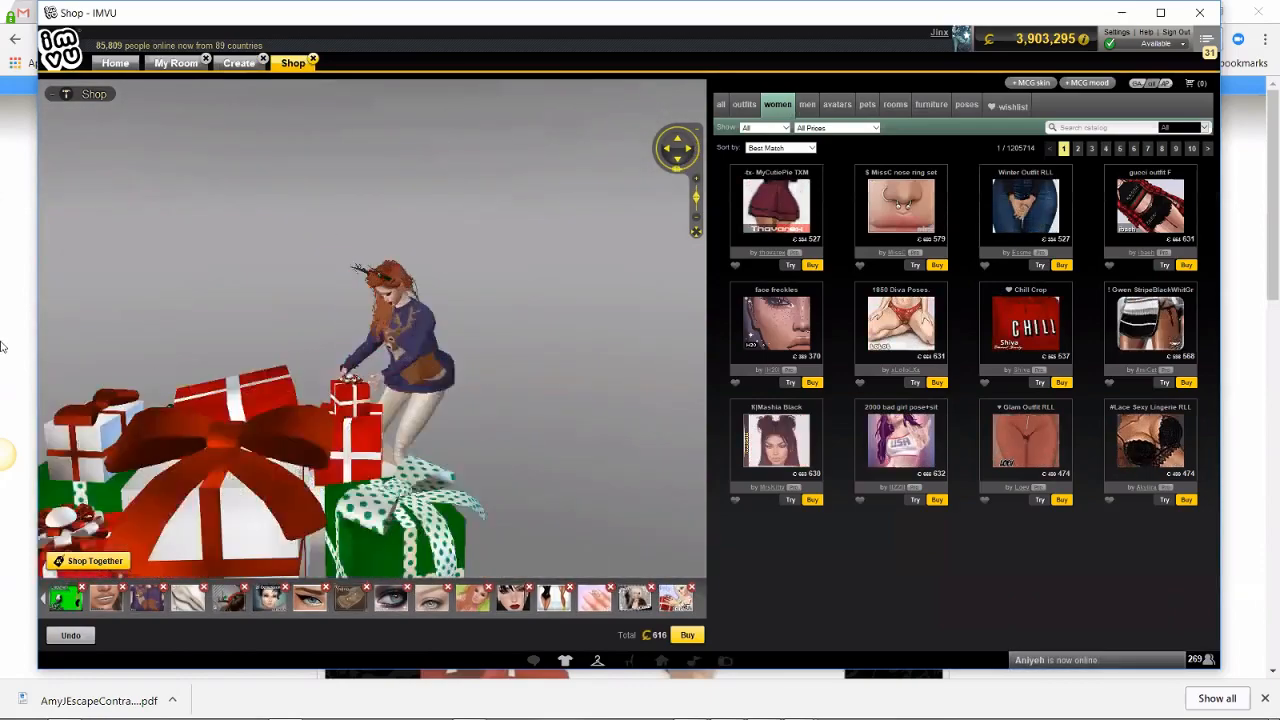
scroll(45, 358, up, 3)
scroll(61, 357, down, 5)
scroll(62, 356, up, 3)
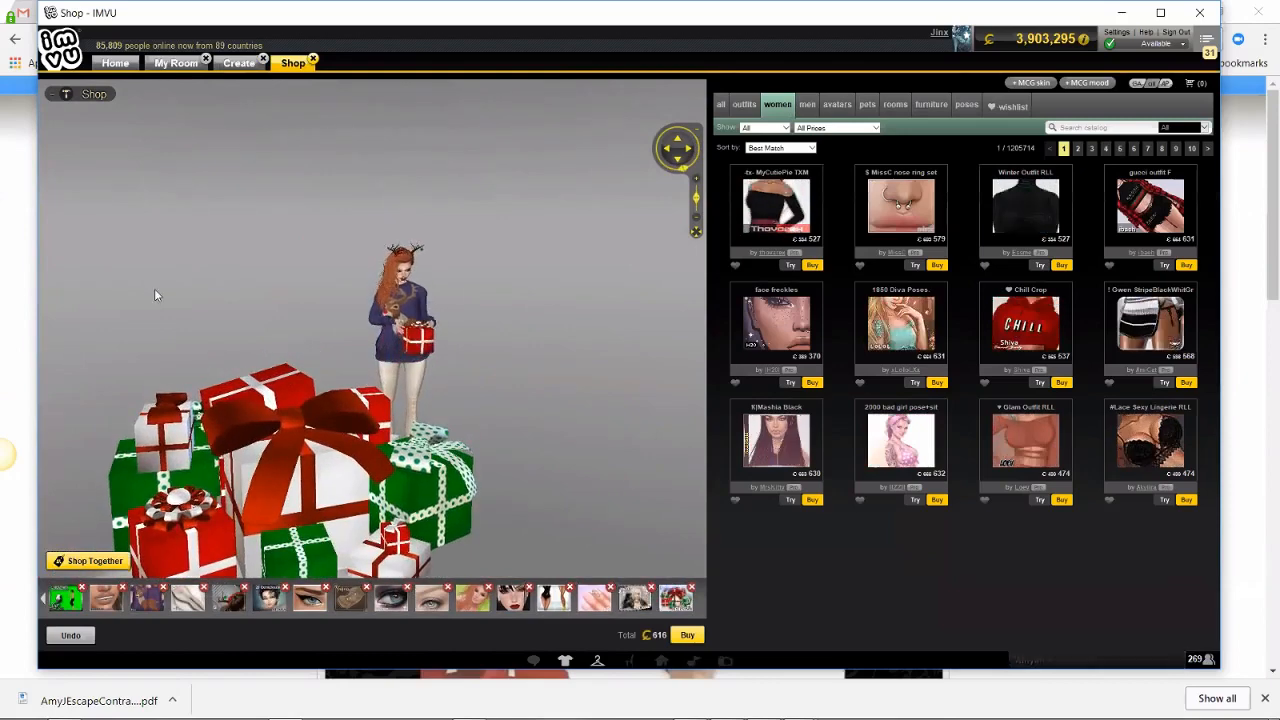
scroll(168, 276, down, 2)
drag(170, 272, 26, 304)
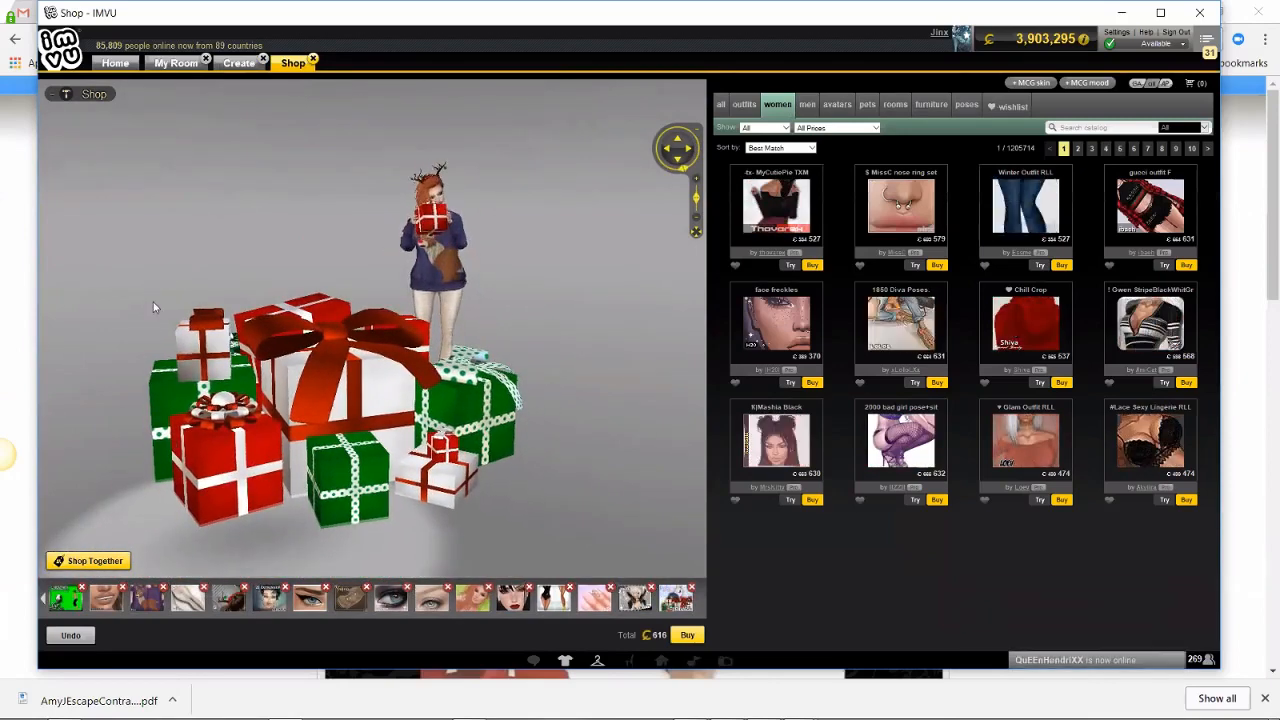
mouse_move(171, 305)
mouse_down()
mouse_move(181, 321)
mouse_move(177, 297)
mouse_up()
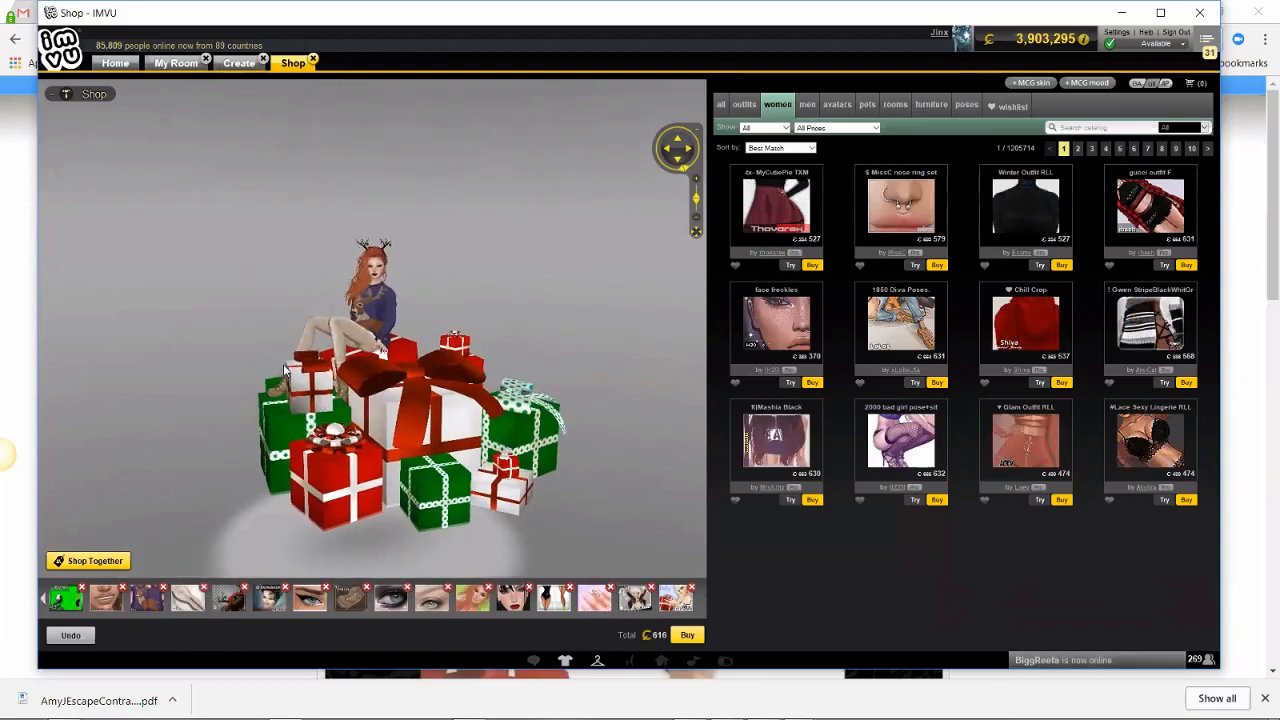
scroll(202, 441, up, 5)
scroll(202, 441, down, 4)
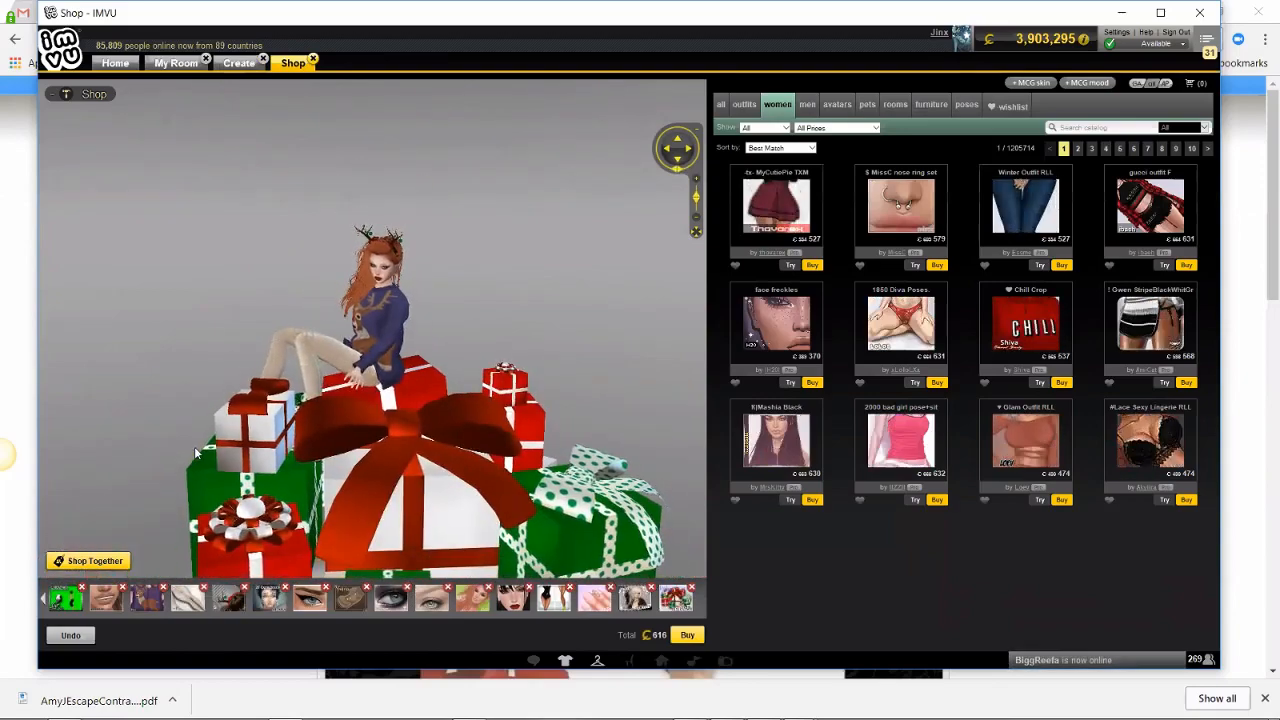
drag(202, 441, 226, 300)
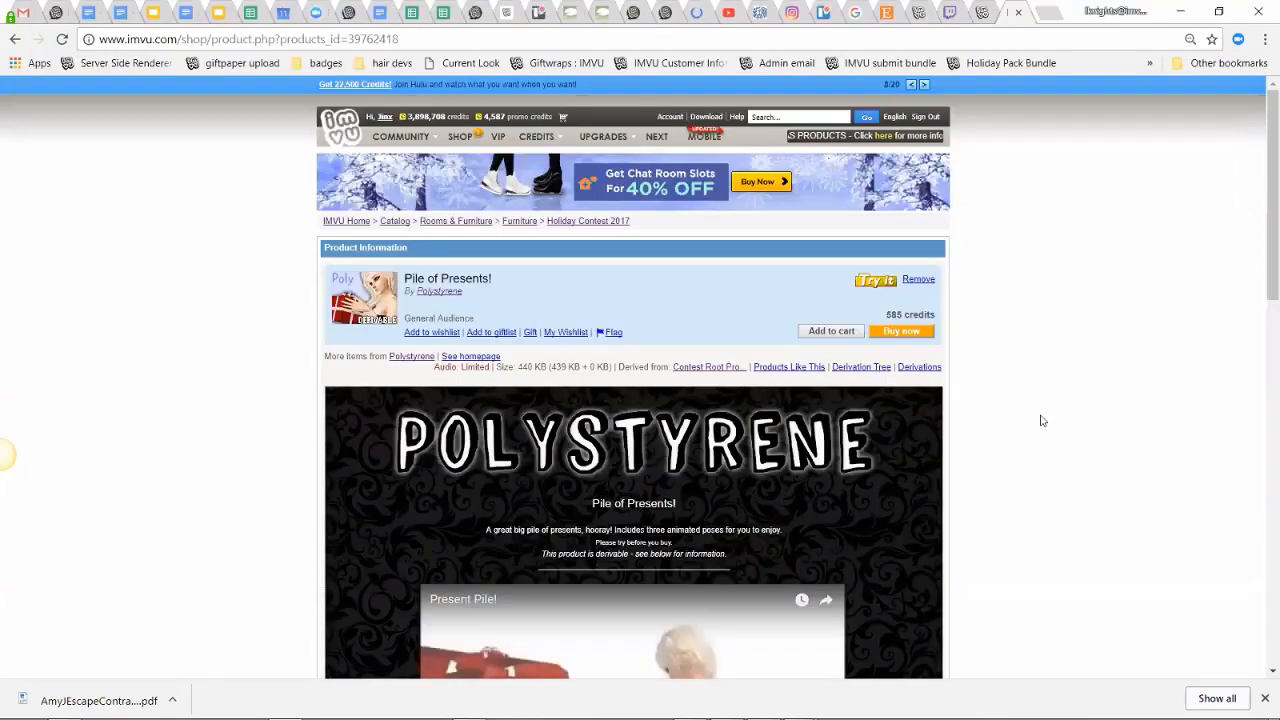
Step: Read through the Pile of Presents! product page, open the product for derivation in the editor and view its present pile mesh
scroll(1128, 452, down, 3)
scroll(1128, 452, down, 7)
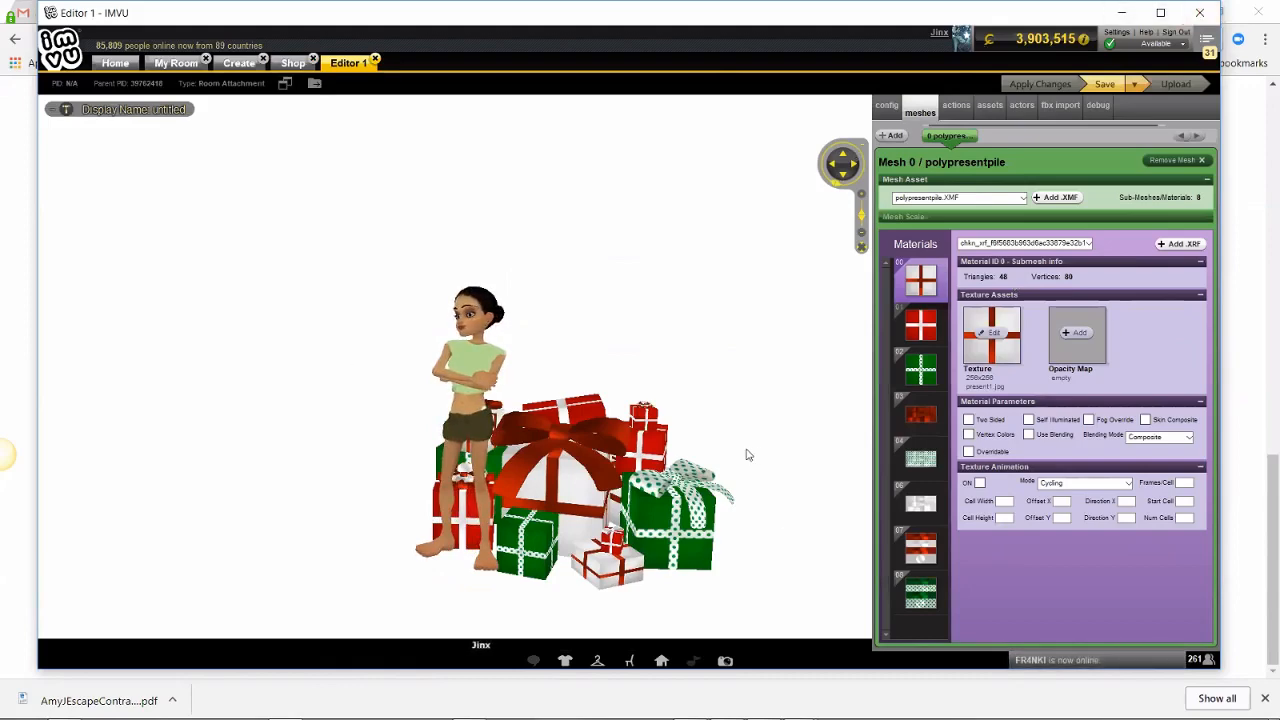
scroll(794, 414, up, 3)
scroll(803, 406, down, 2)
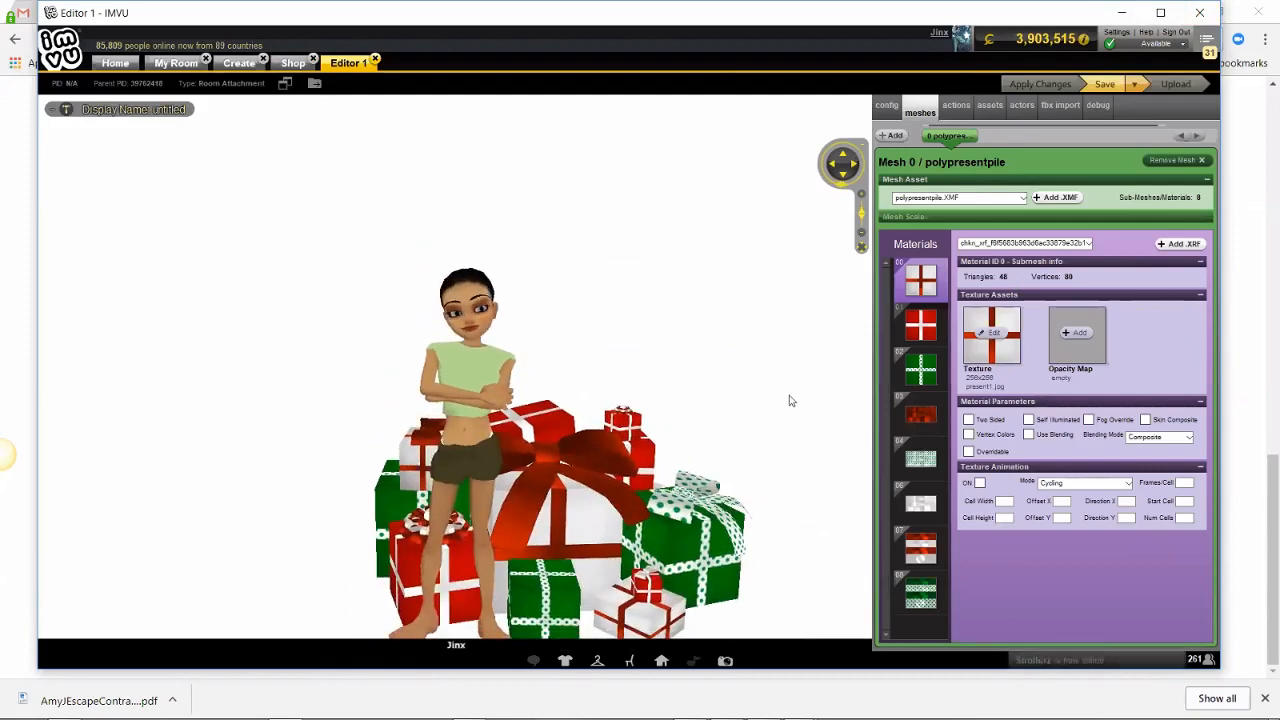
drag(791, 400, 783, 377)
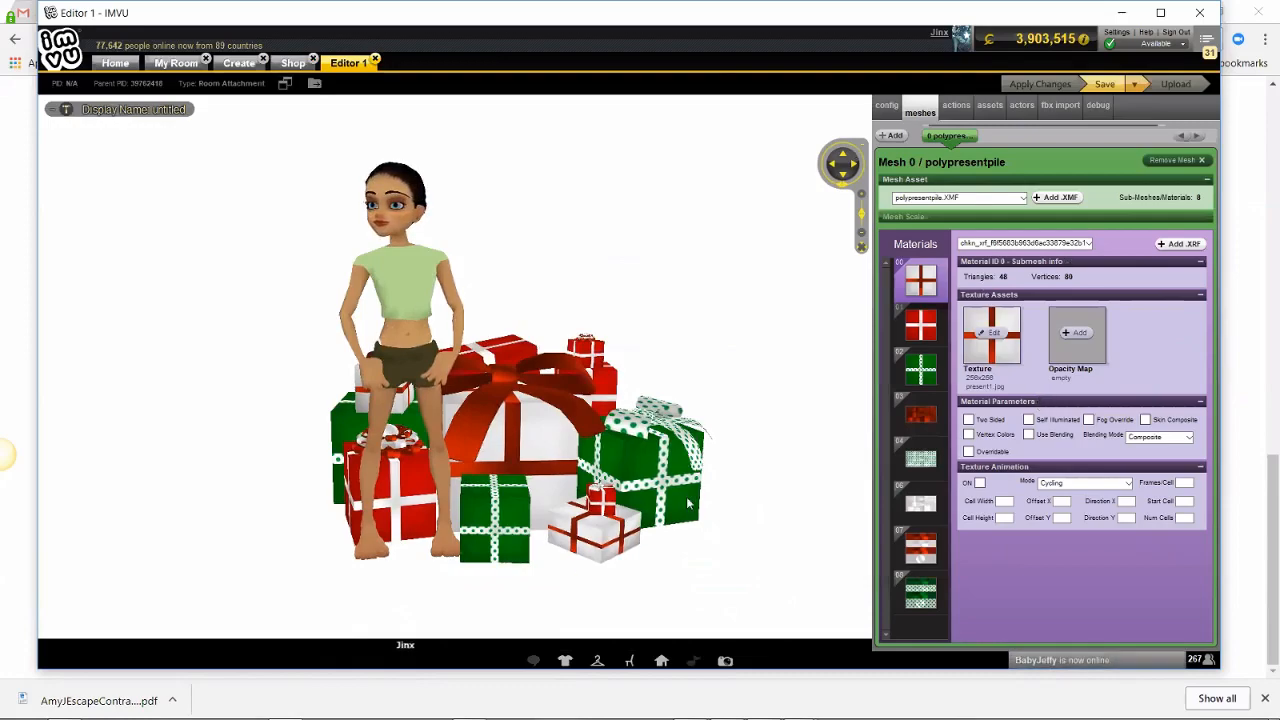
Step: Examine the polypresentpile mesh up close and bring up its green wrapping paper and green polka-dot bow materials
drag(726, 480, 606, 373)
scroll(708, 376, up, 4)
scroll(714, 377, down, 1)
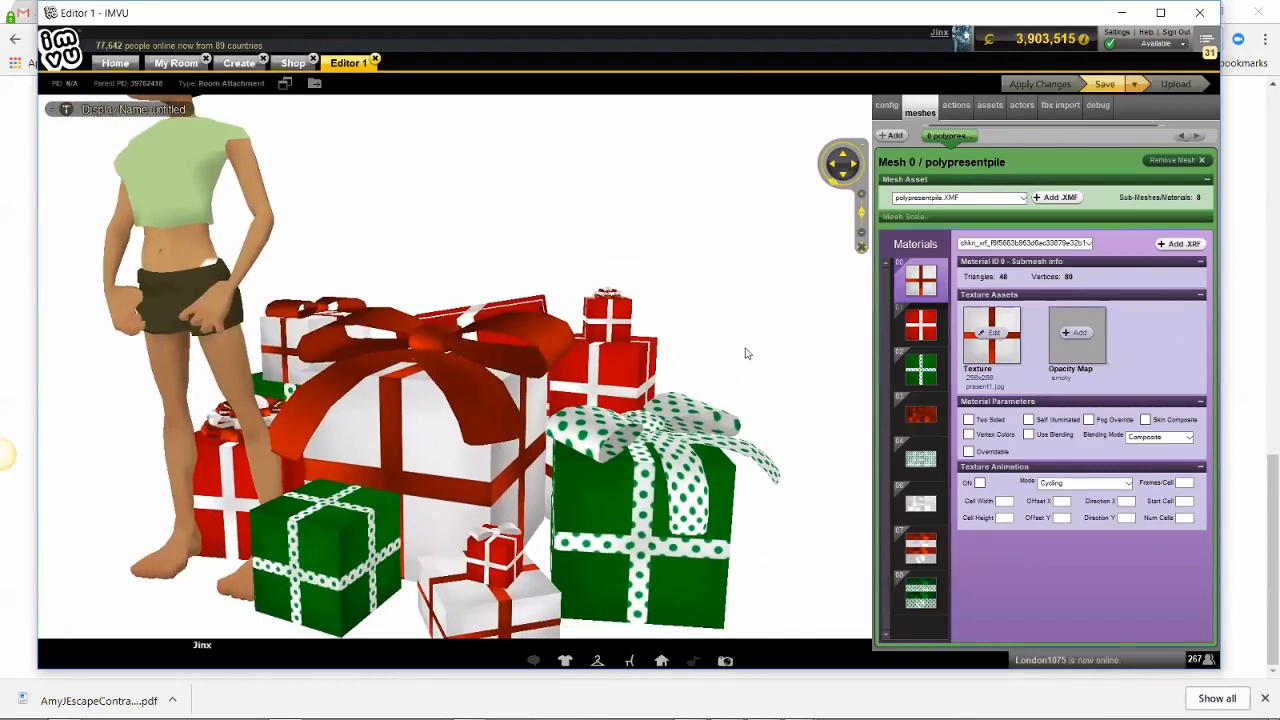
drag(745, 353, 756, 292)
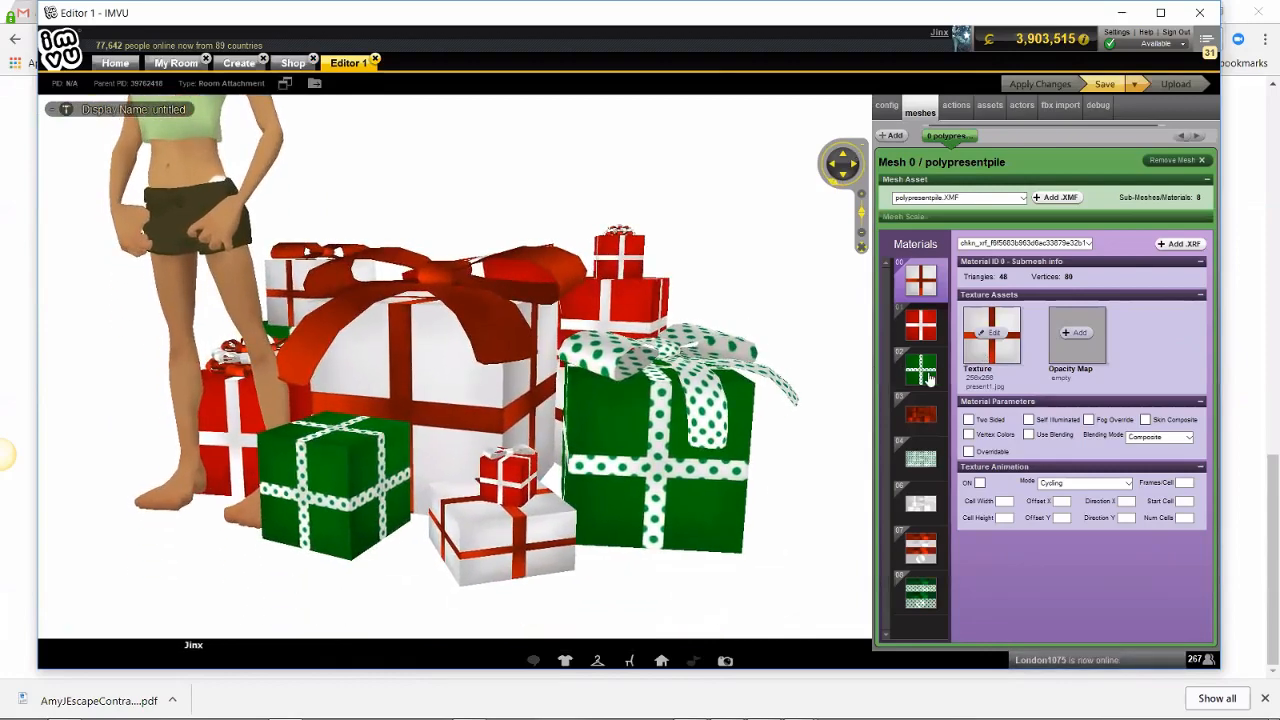
click(929, 378)
click(930, 597)
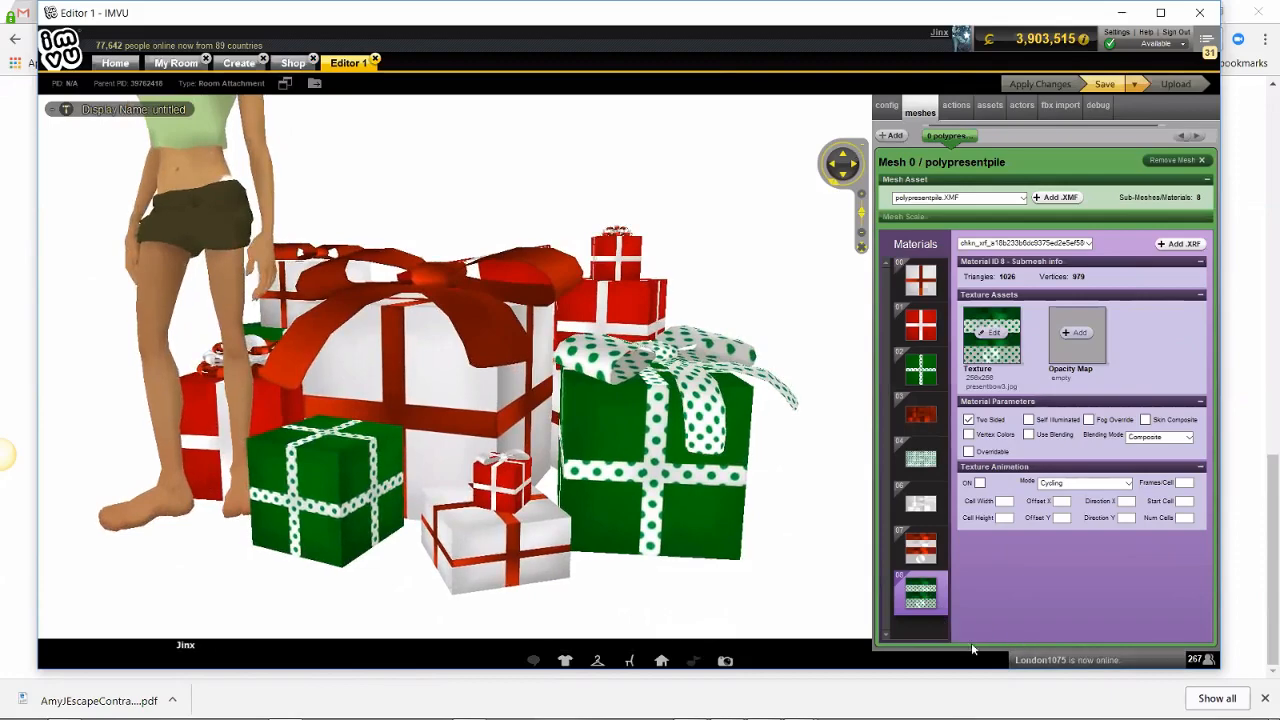
scroll(705, 499, down, 5)
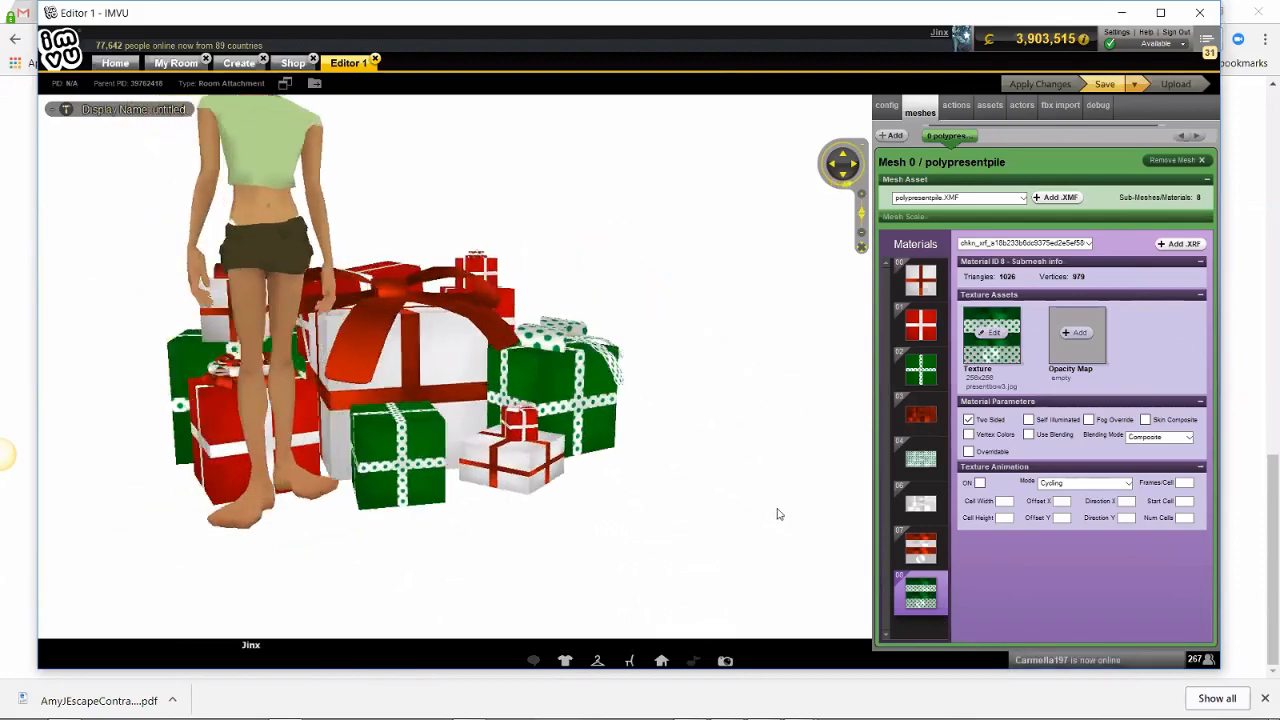
scroll(834, 520, down, 3)
mouse_move(780, 514)
mouse_down()
mouse_move(863, 517)
mouse_move(723, 486)
mouse_move(706, 504)
mouse_move(785, 512)
mouse_move(760, 511)
mouse_up()
scroll(863, 517, up, 8)
scroll(706, 504, down, 5)
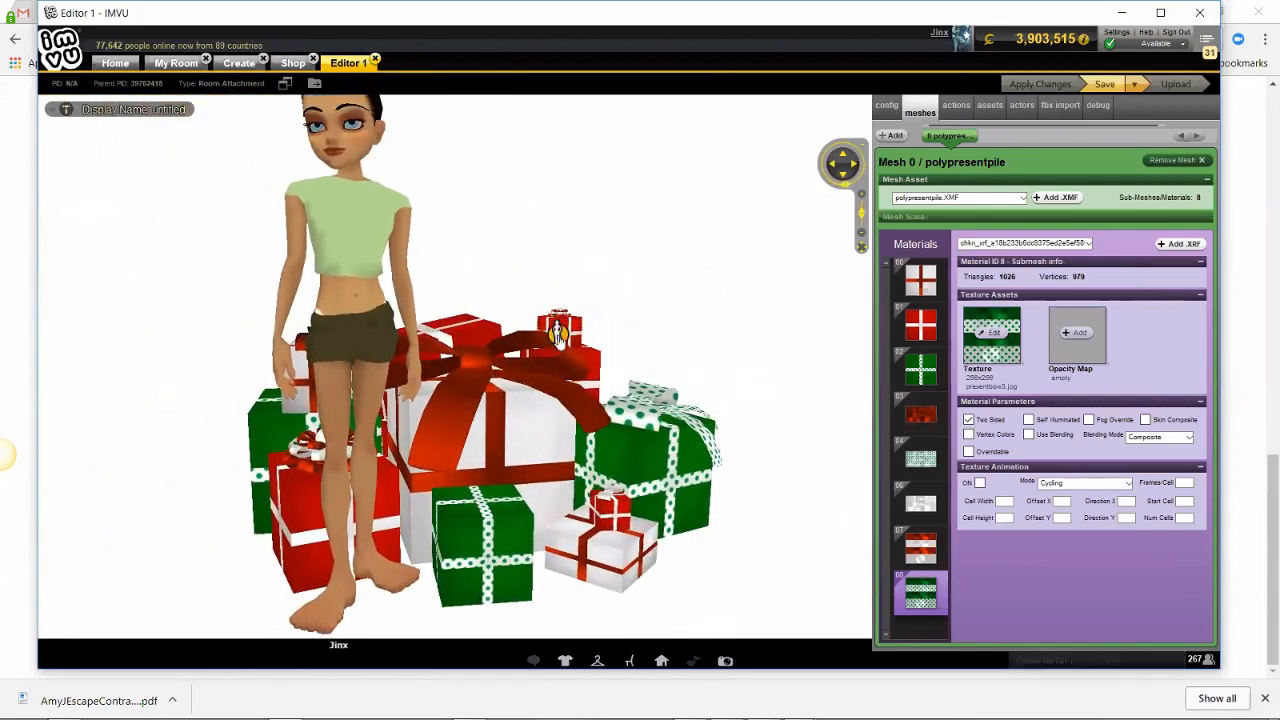
Step: Test the avatar poses in the editor: holding the small present, sitting on top of the pile and kneeling beside it
click(558, 335)
scroll(652, 427, down, 5)
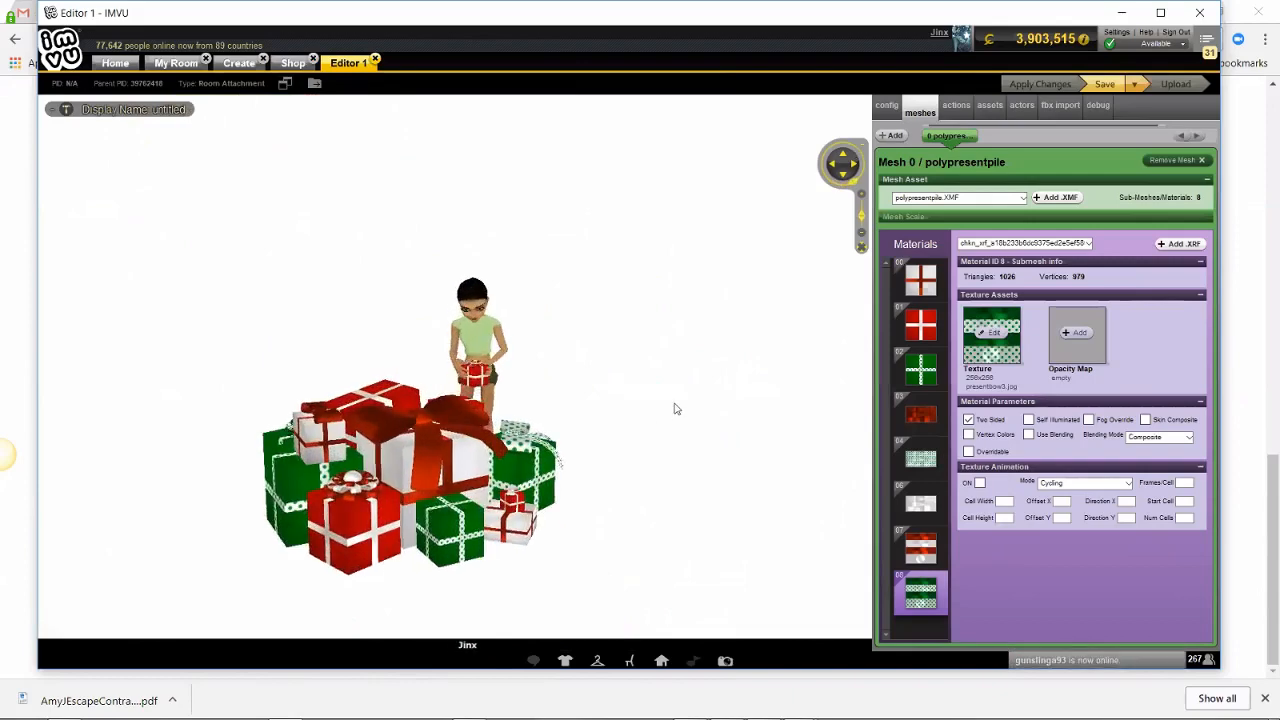
scroll(660, 480, up, 3)
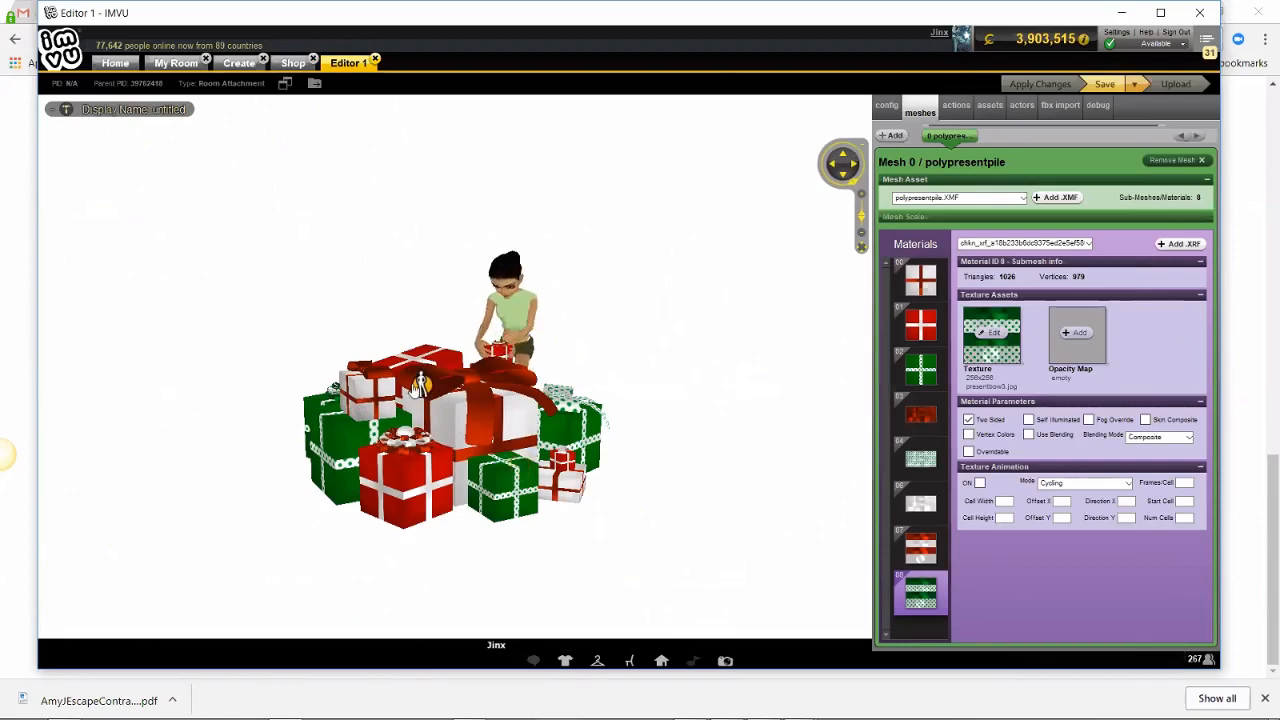
click(420, 387)
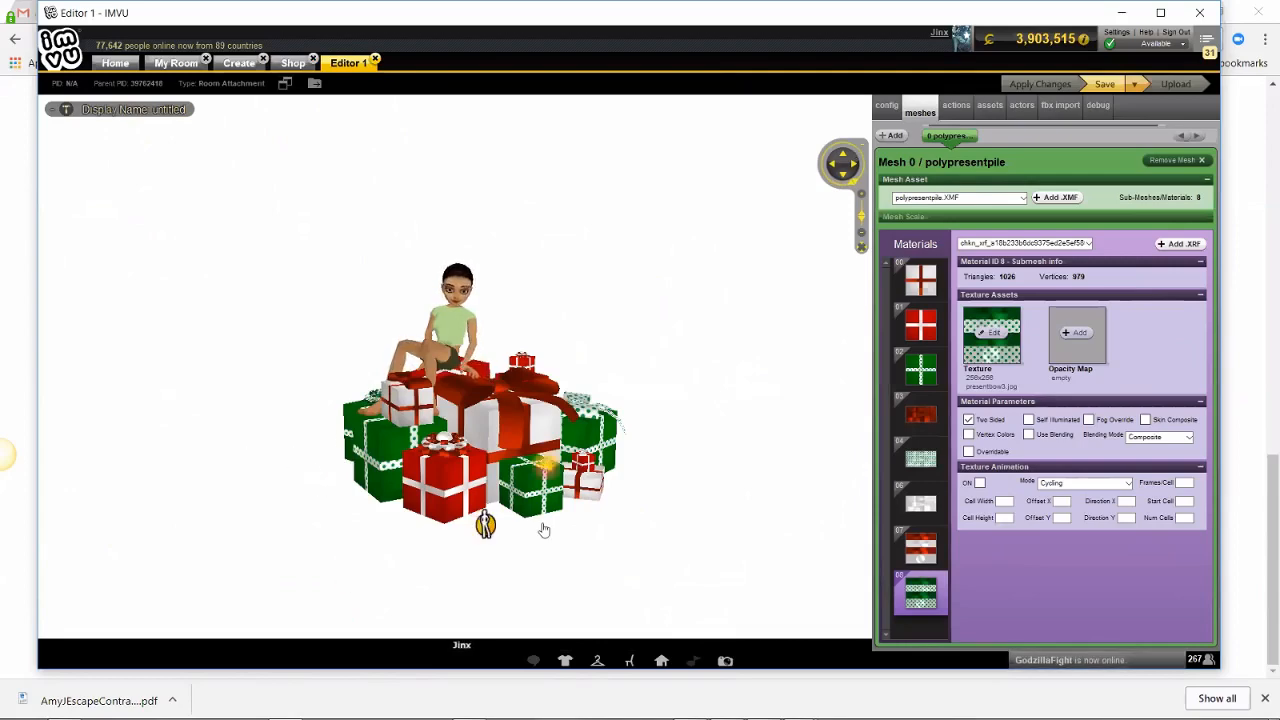
click(522, 486)
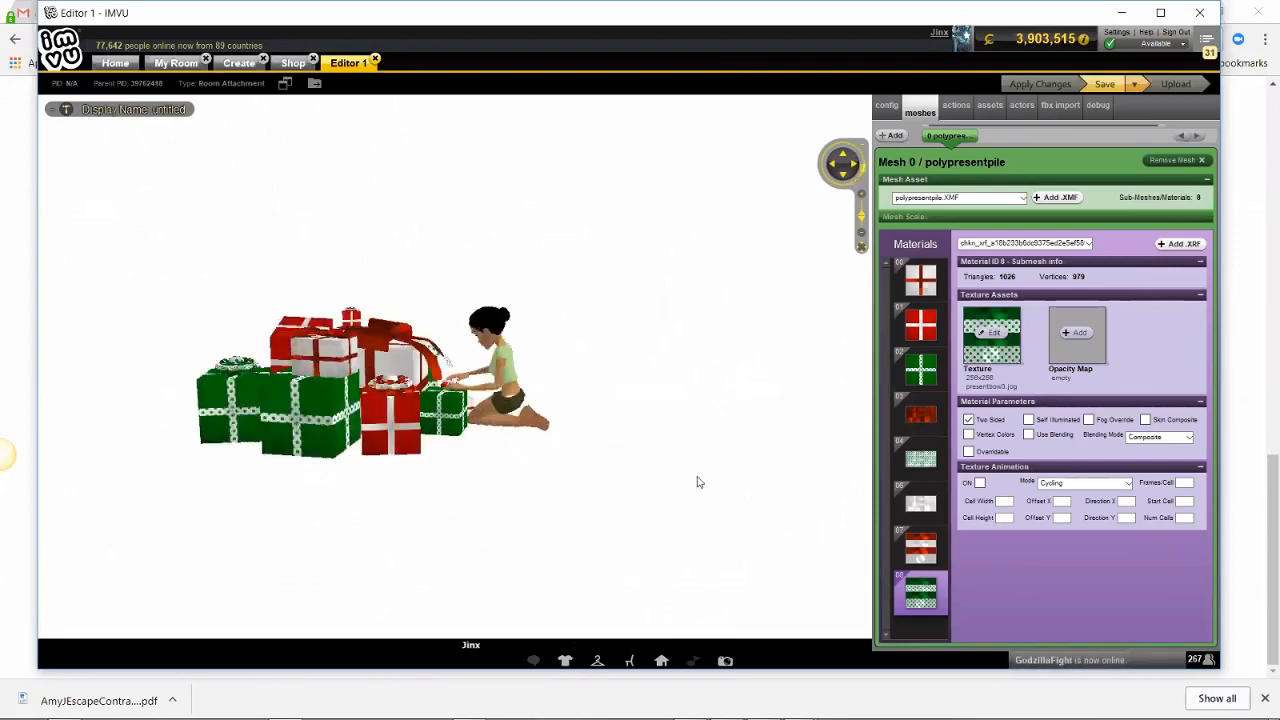
Step: Move the avatar to the standing spot, return it to the kneeling pose and view the gift pile from behind
click(610, 484)
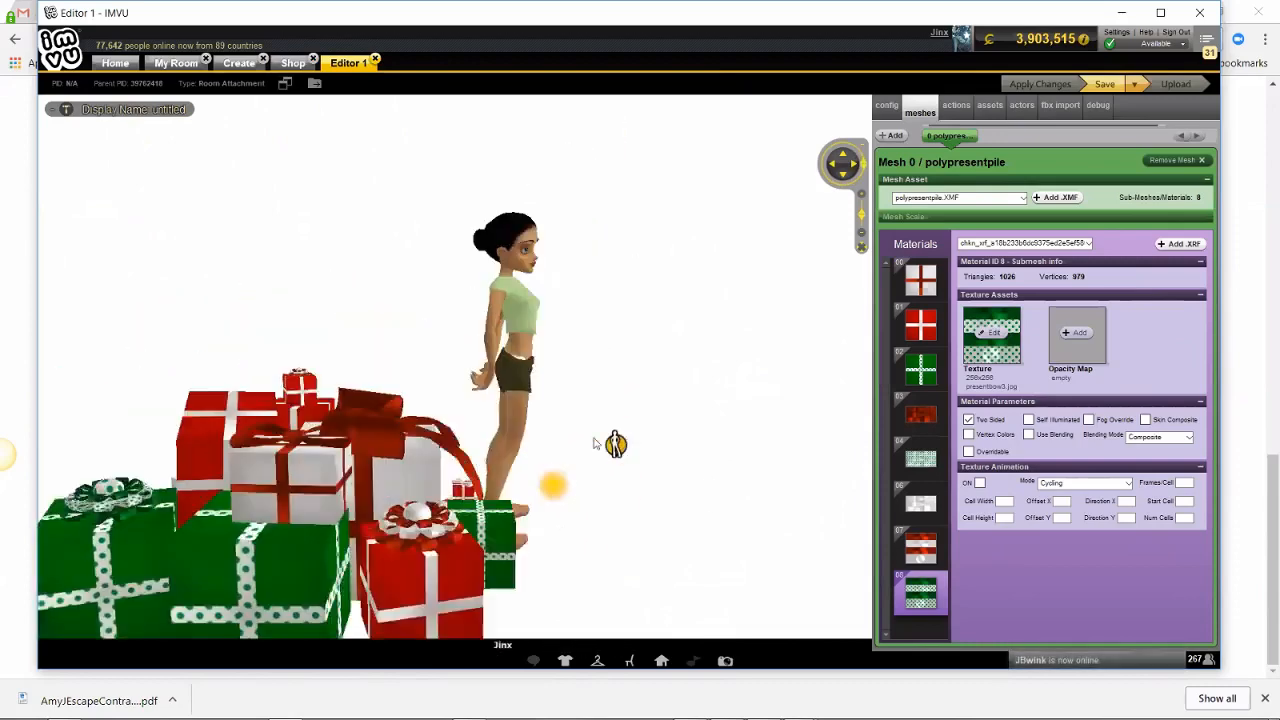
scroll(598, 456, down, 4)
scroll(453, 495, down, 2)
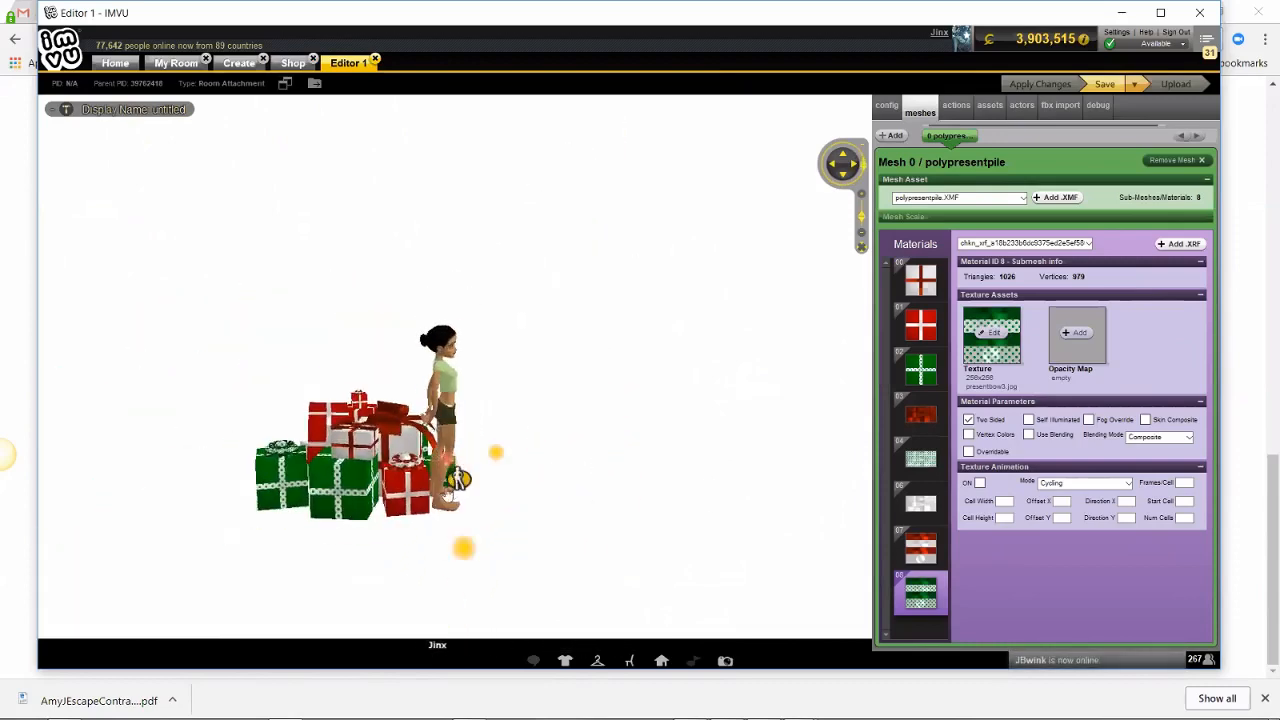
click(464, 464)
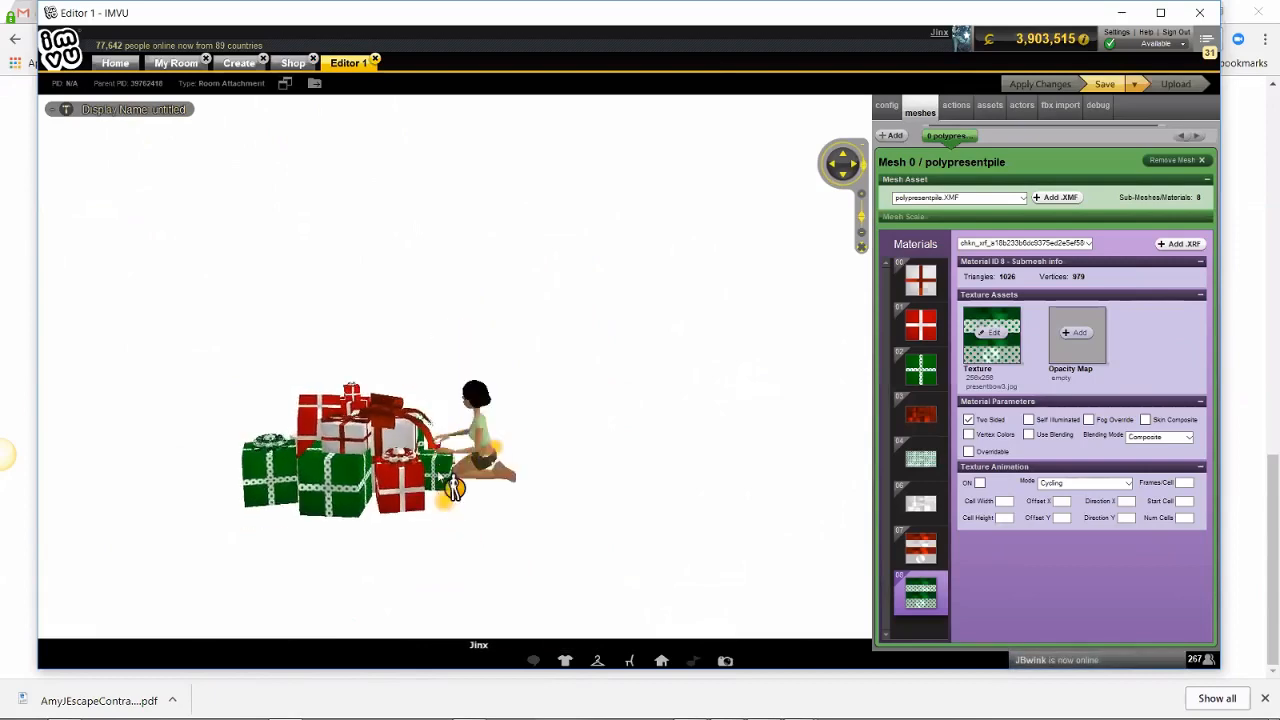
scroll(394, 504, up, 5)
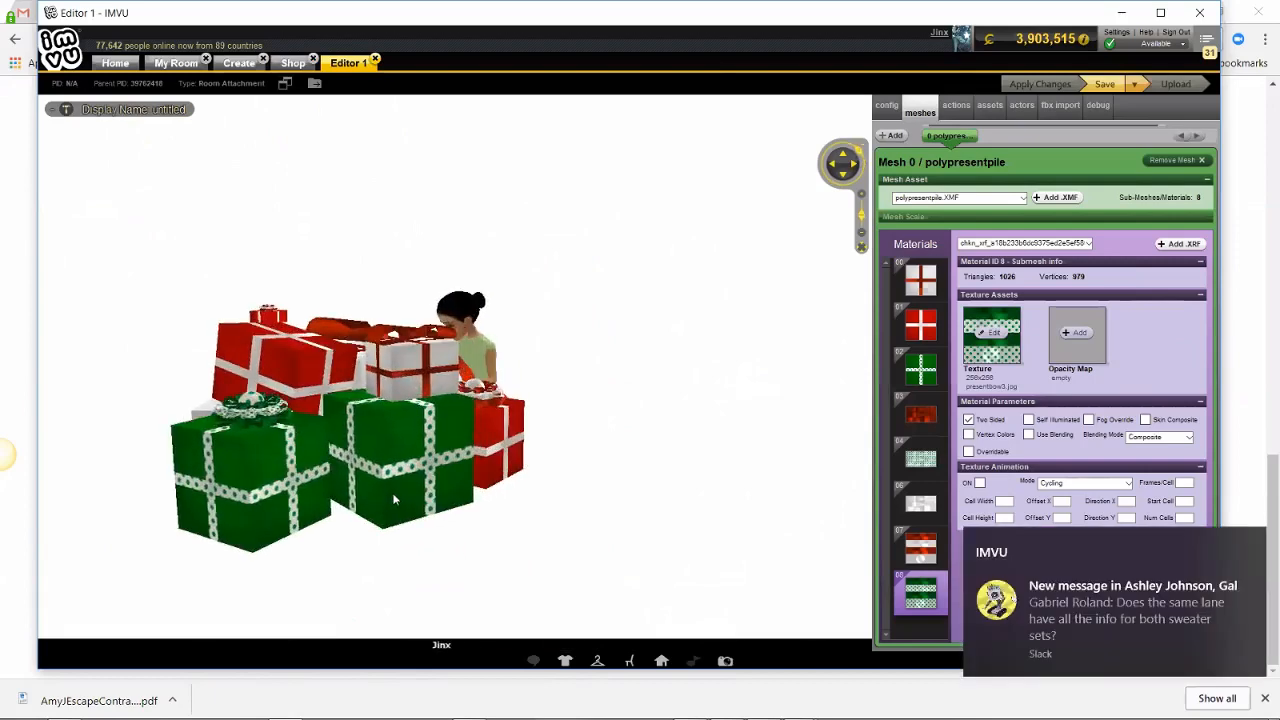
drag(658, 448, 712, 435)
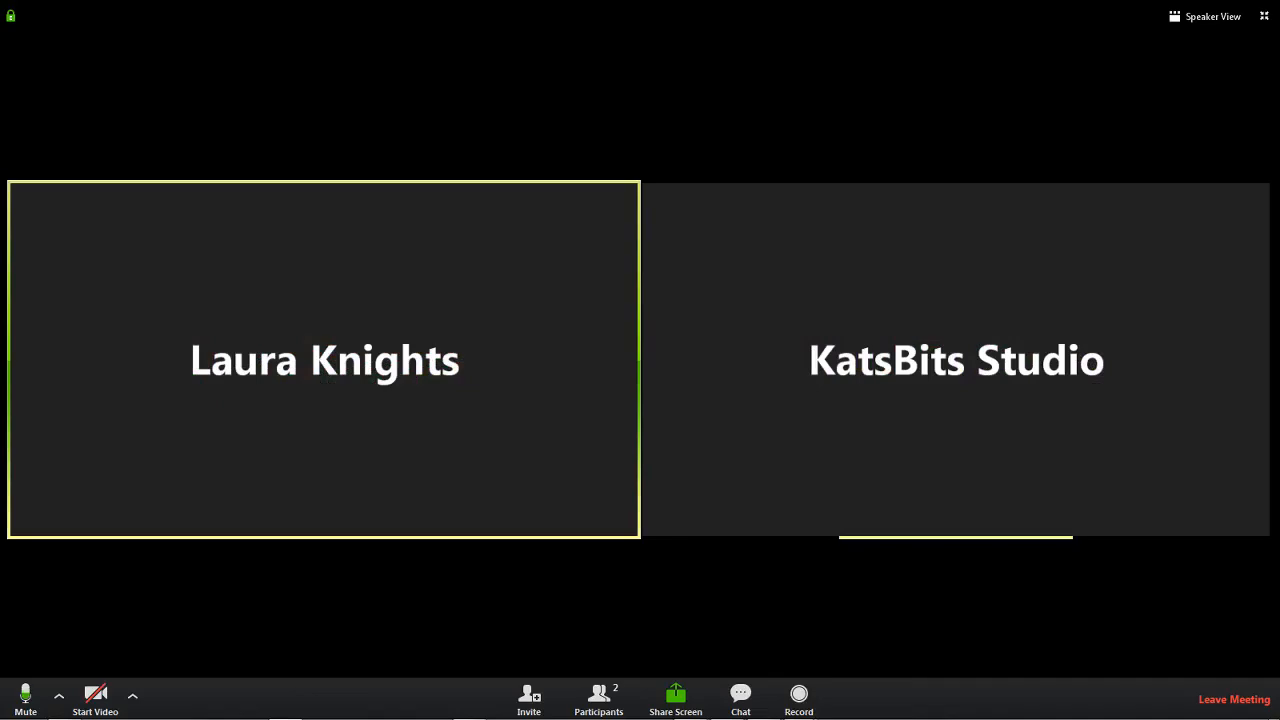
Step: Switch to Blender and open gift_fixed_2.blend from the furniture folder
key(Escape)
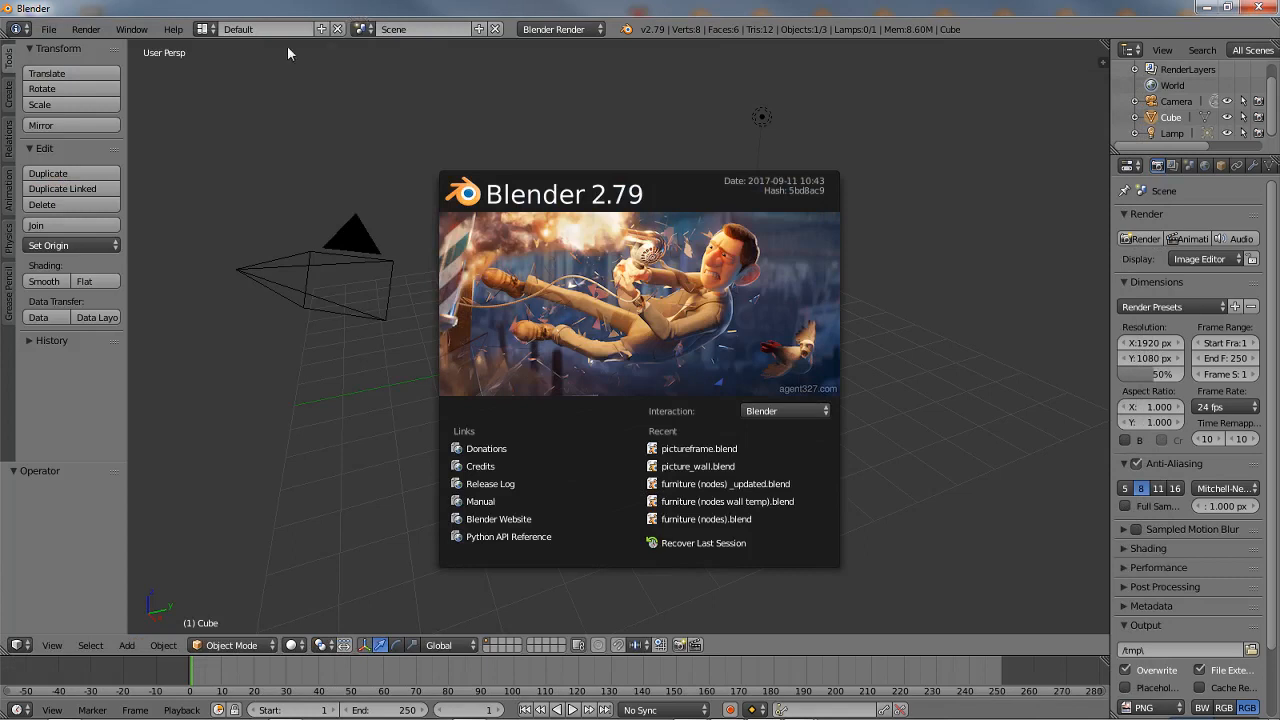
click(51, 33)
click(49, 33)
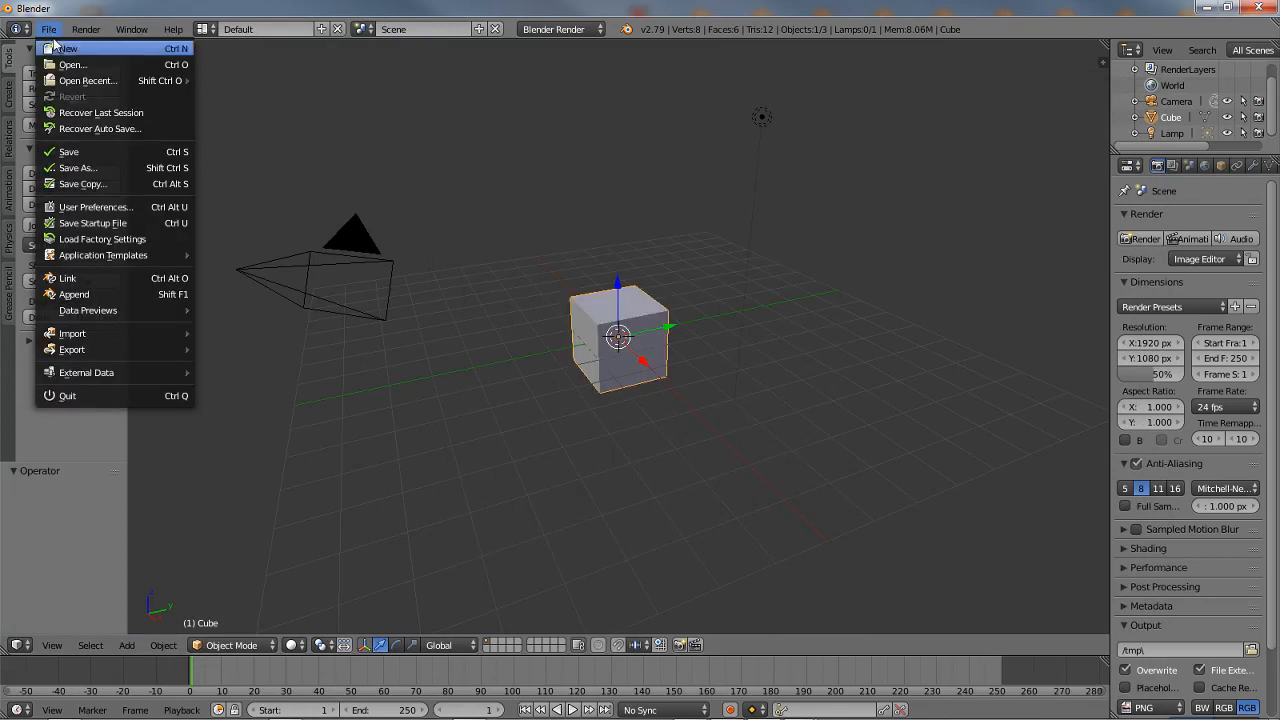
mouse_move(89, 85)
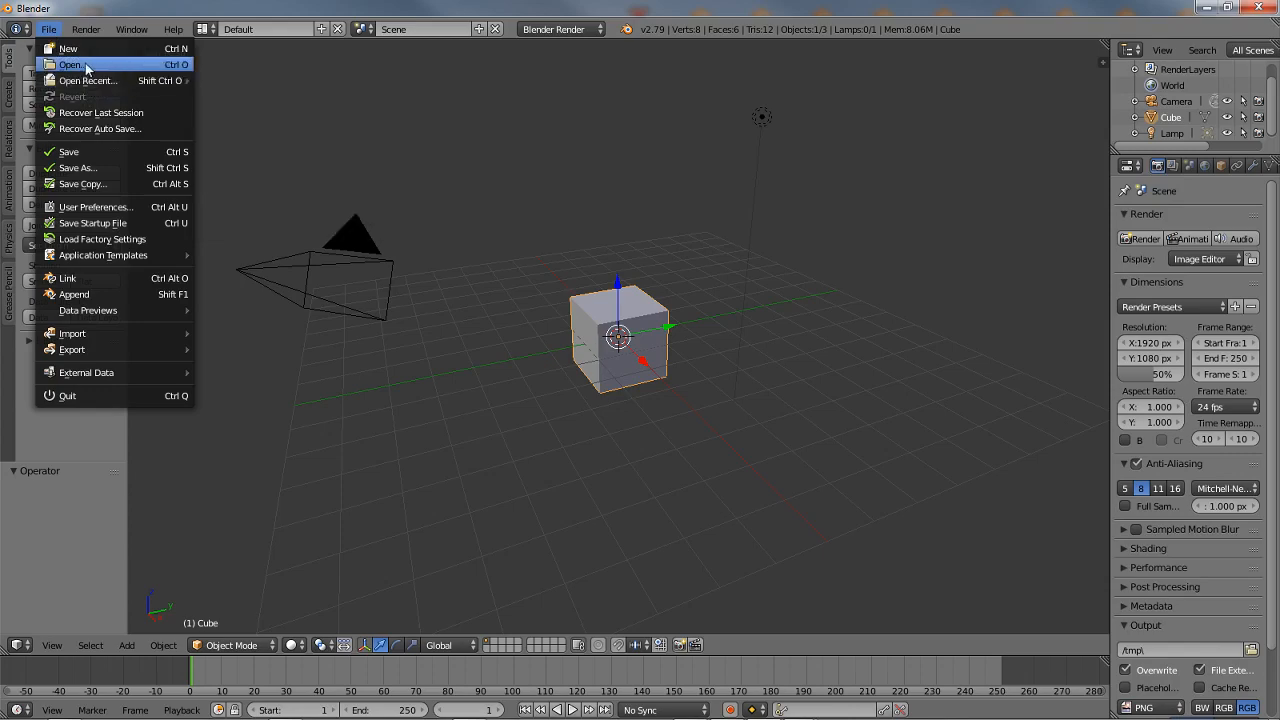
click(85, 64)
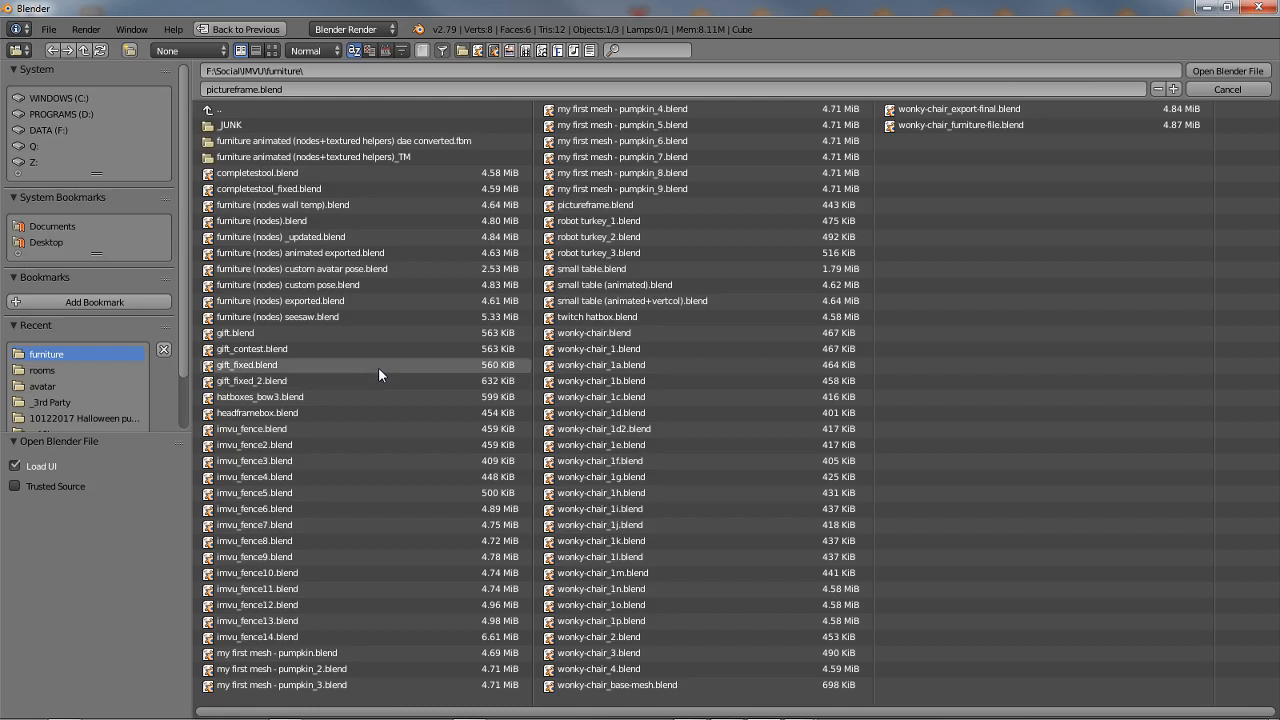
click(240, 385)
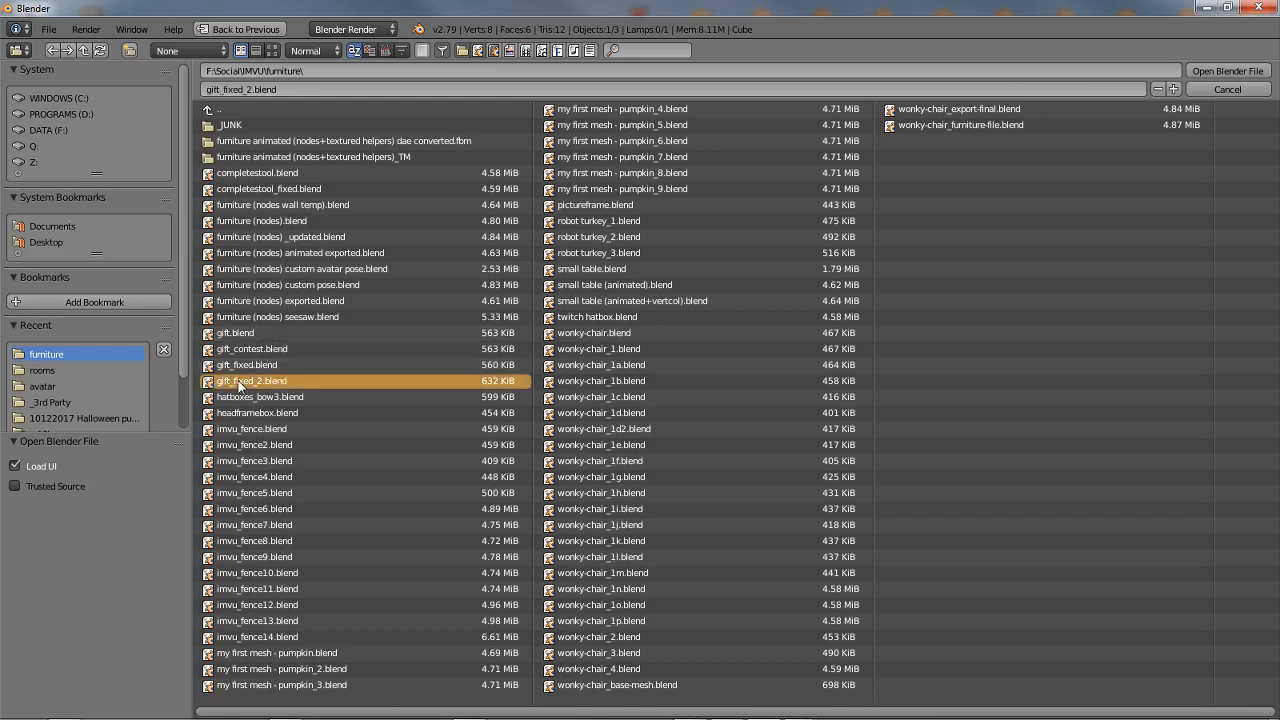
click(1225, 71)
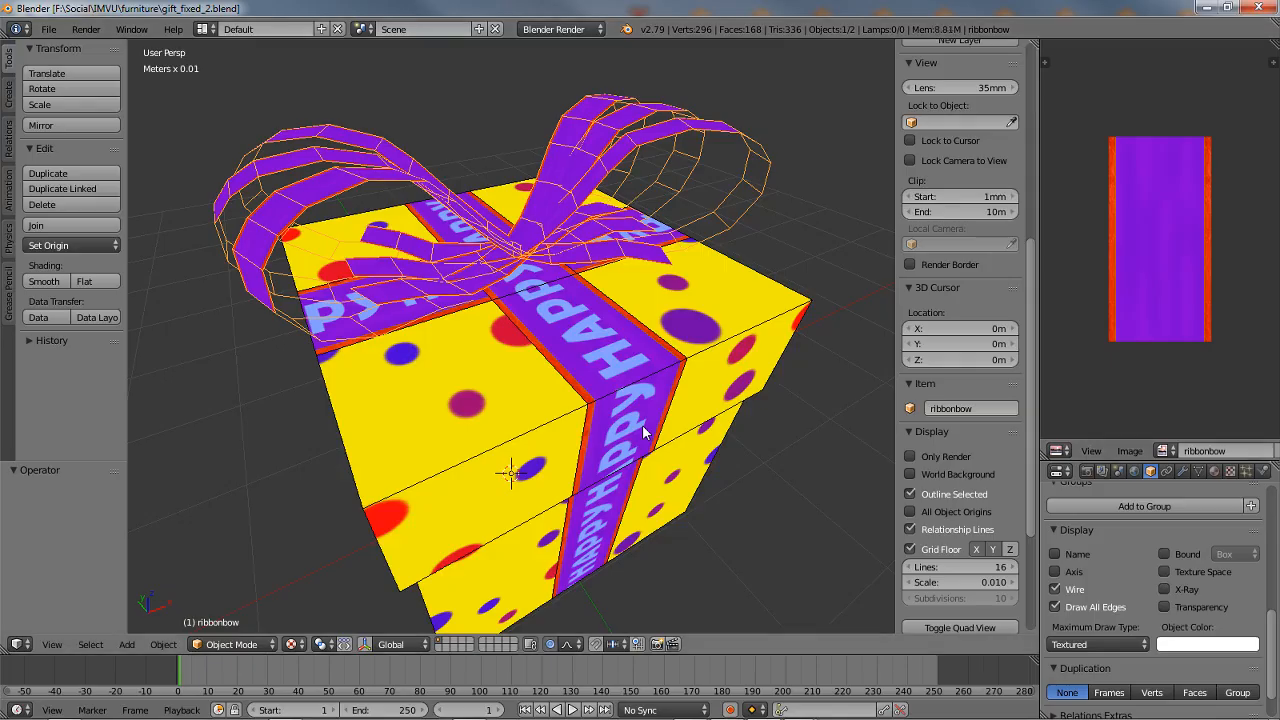
Step: Select the giftbox object, enter Edit Mode and select its entire mesh
drag(642, 481, 251, 354)
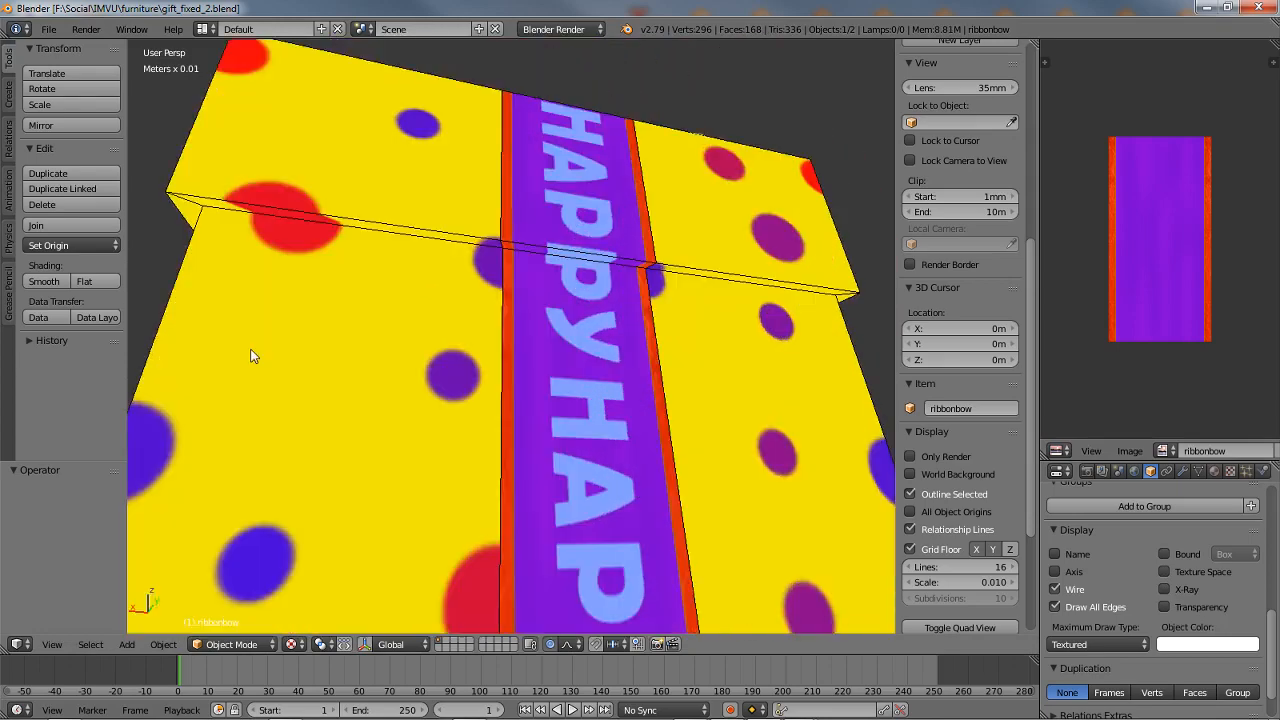
drag(597, 363, 573, 400)
scroll(536, 436, down, 2)
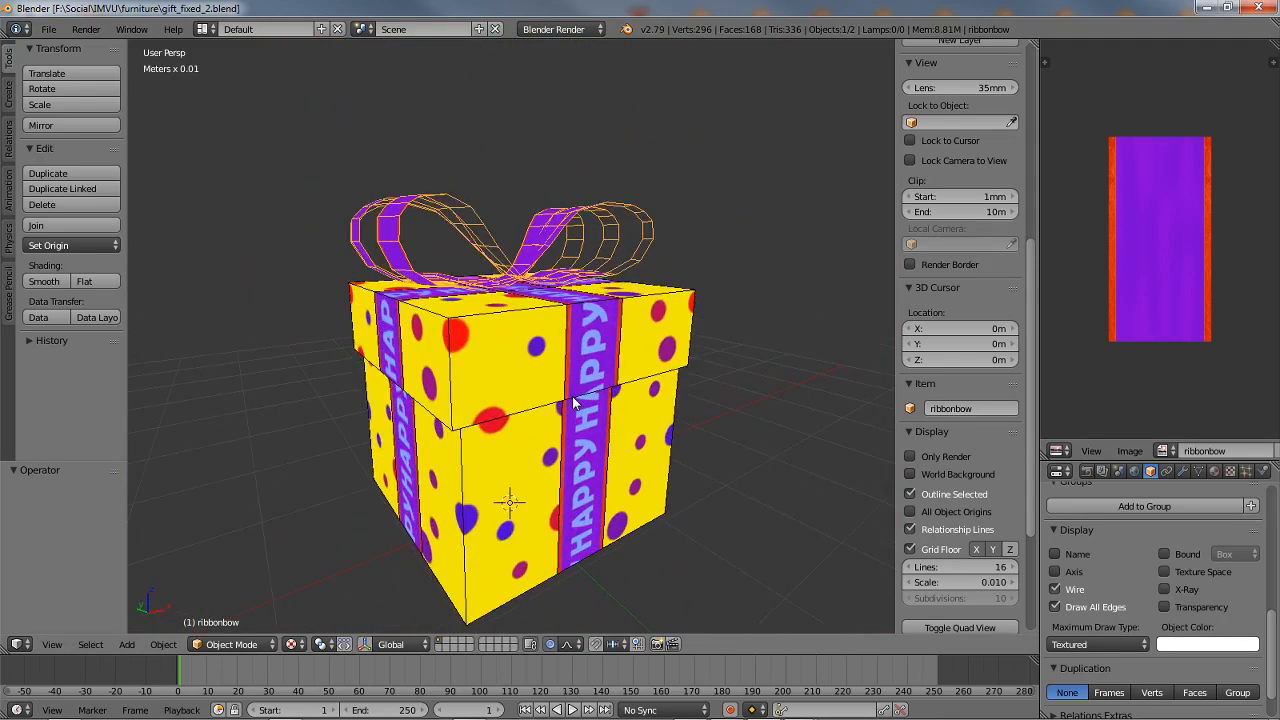
key(Tab)
key(Tab)
right_click(528, 361)
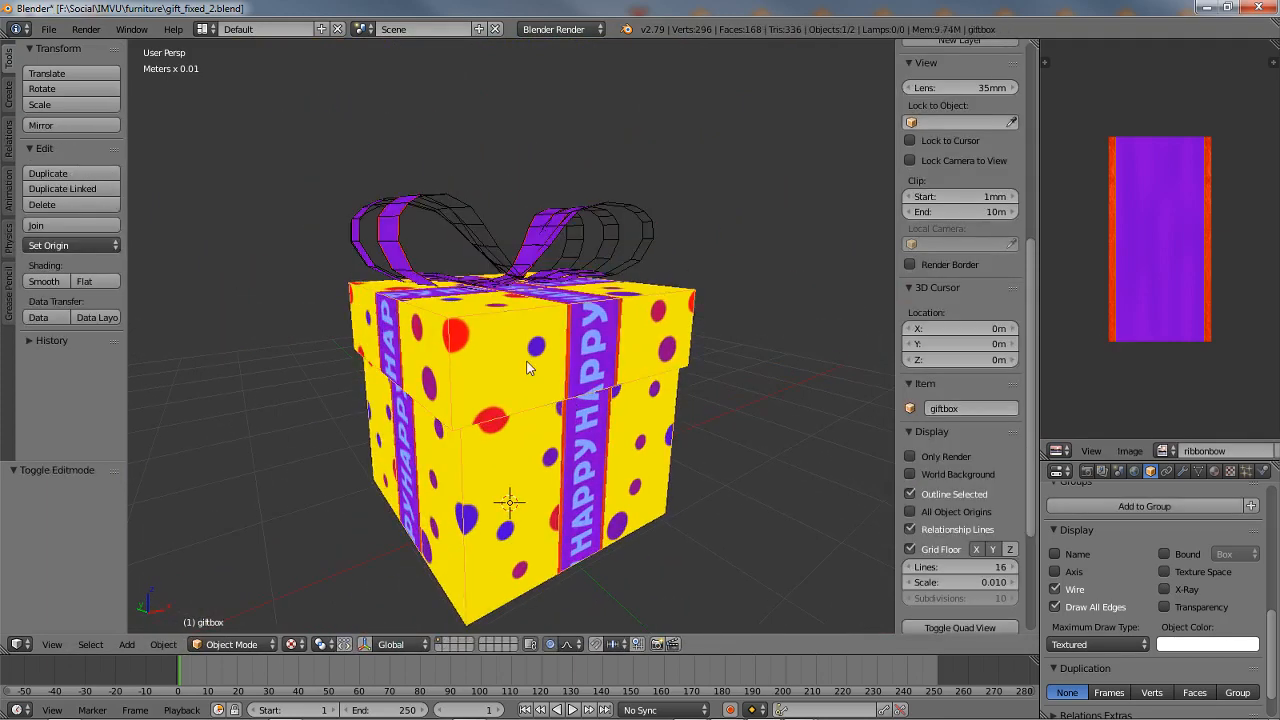
key(Tab)
key(a)
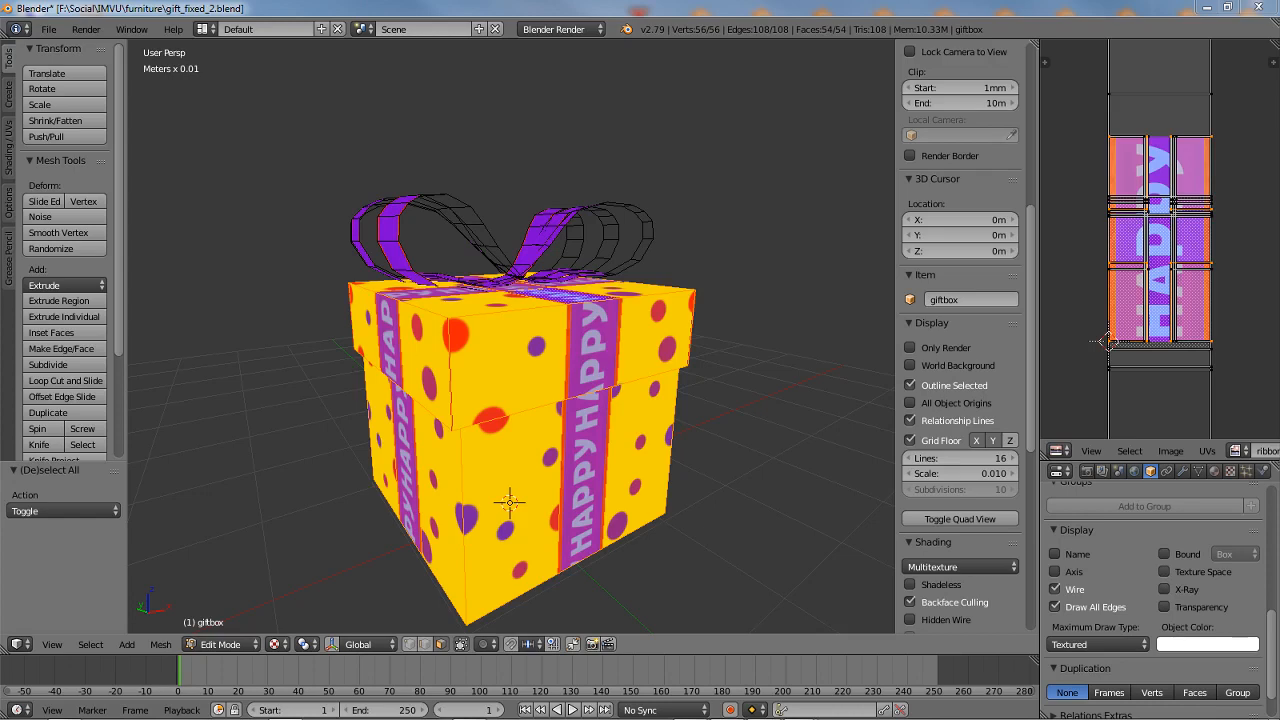
Step: In solid display, select the six wrapping-paper faces beside the ribbon on one side of the box to examine their UV layout
click(383, 5)
drag(564, 392, 489, 223)
scroll(489, 223, up, 3)
right_click(459, 171)
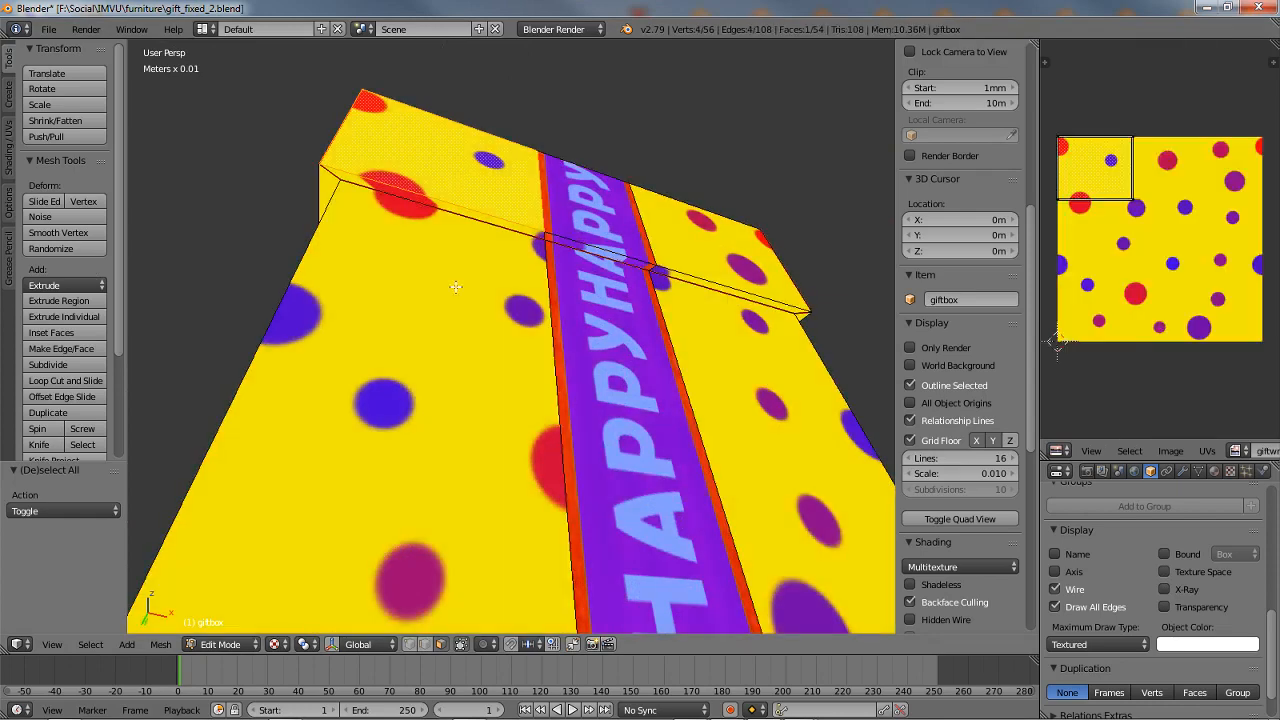
key(z)
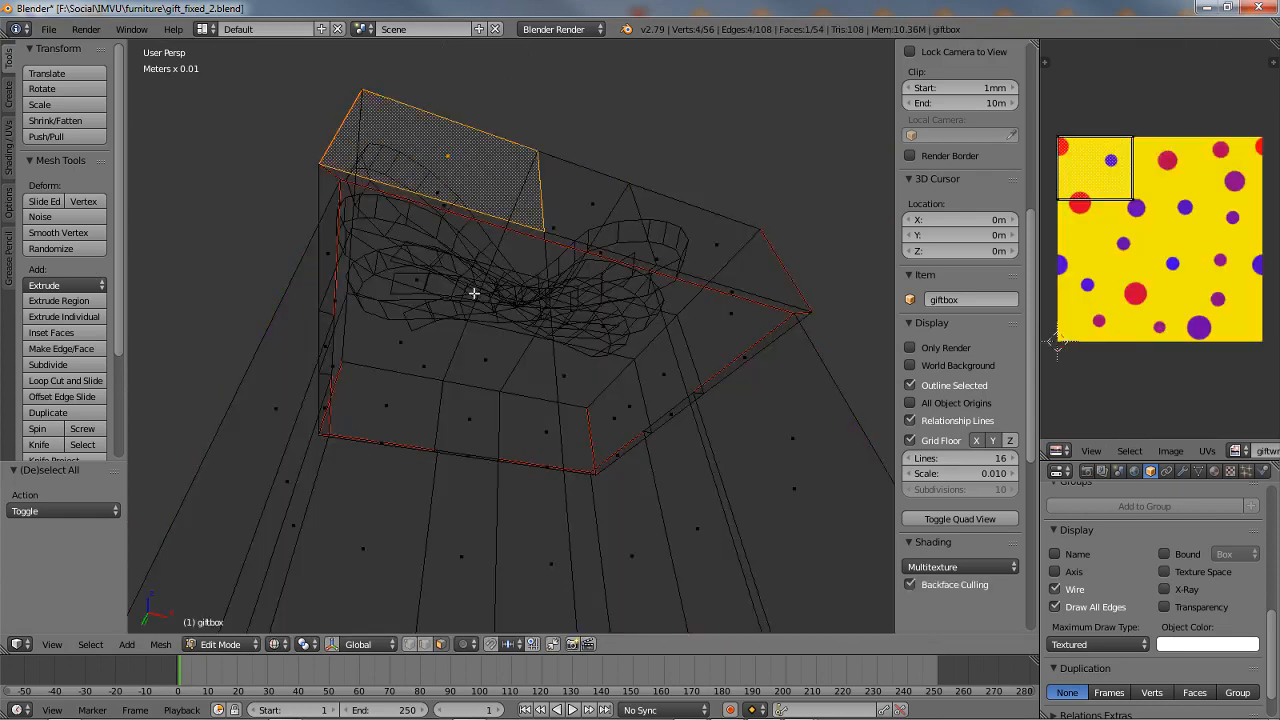
key(z)
shift+right_click(463, 211)
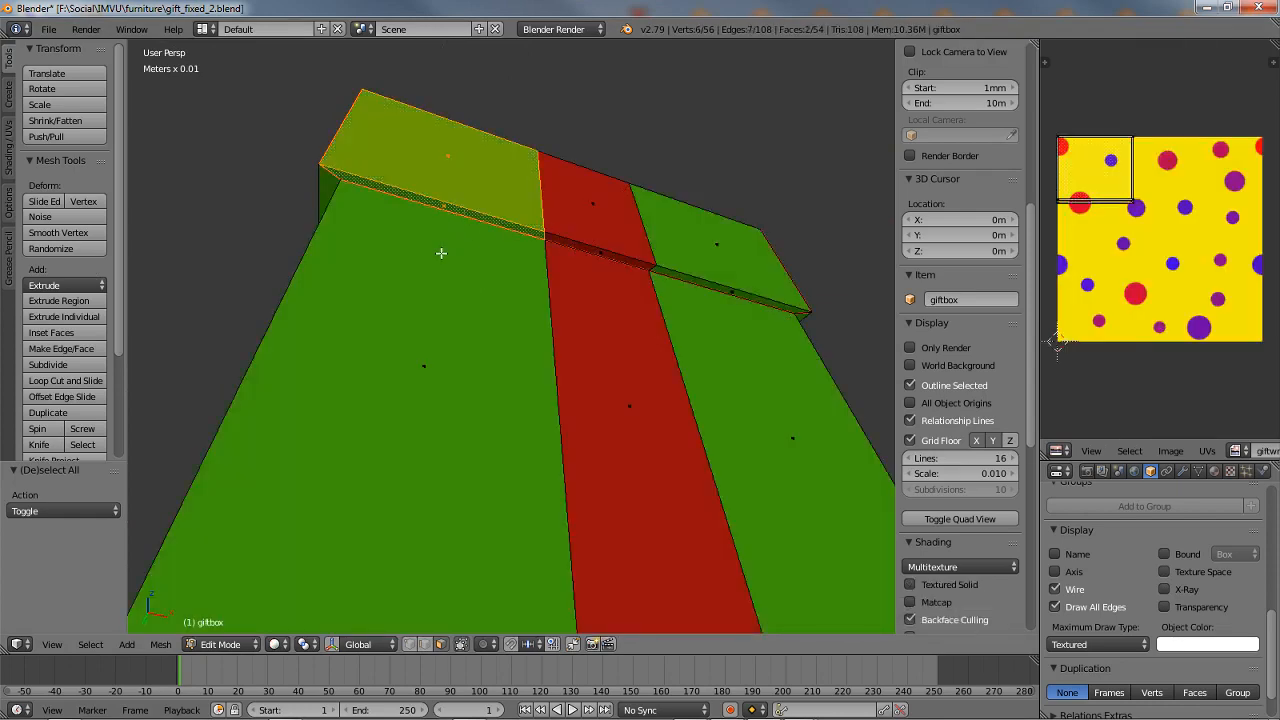
shift+right_click(441, 253)
shift+right_click(724, 239)
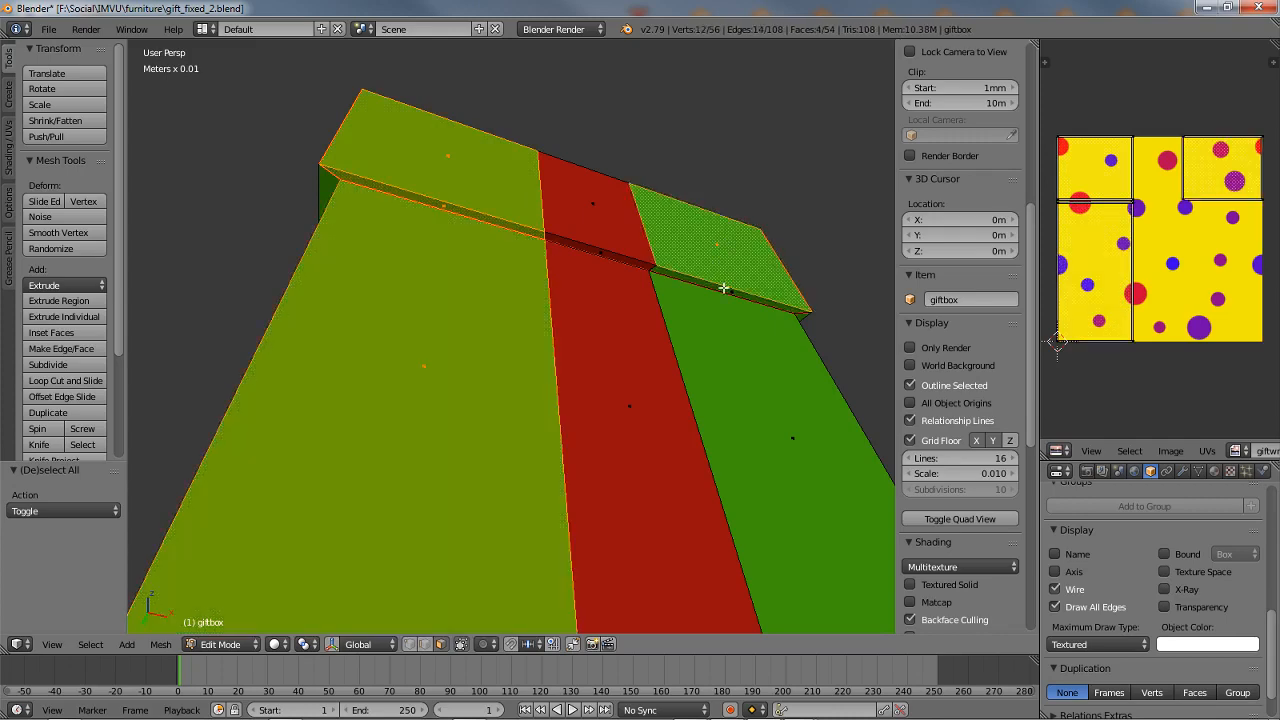
shift+right_click(724, 288)
shift+right_click(737, 346)
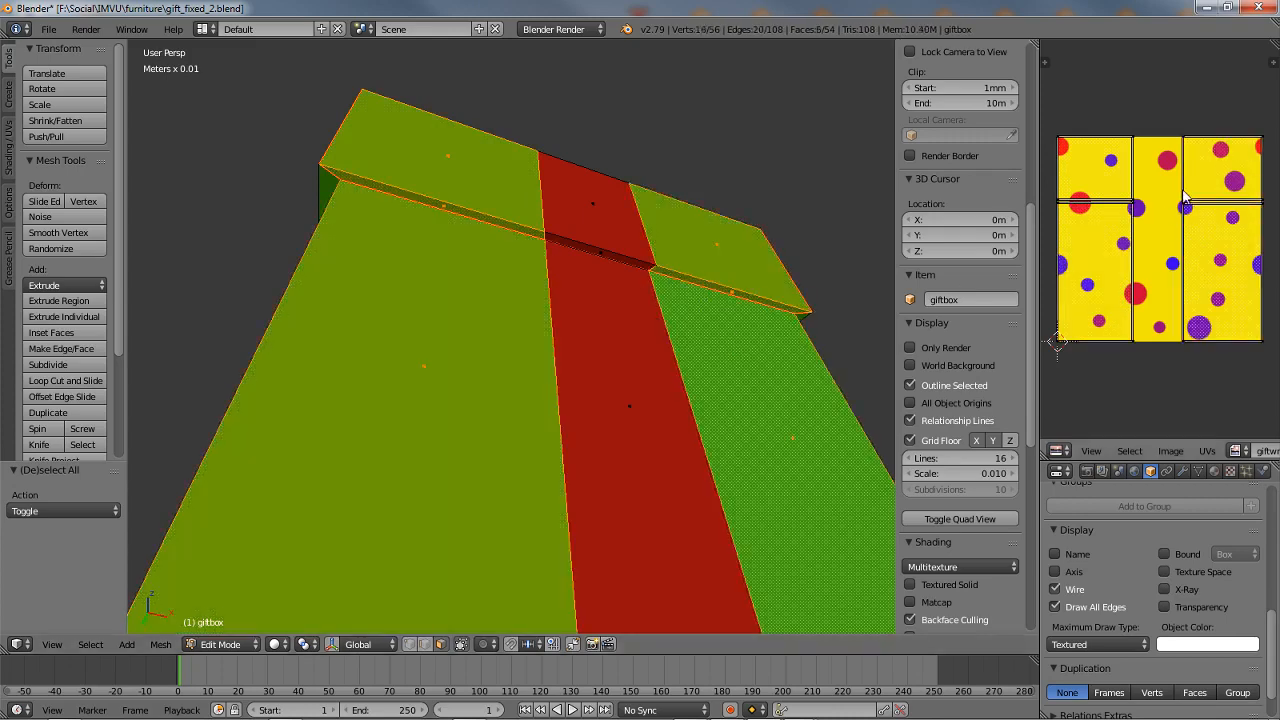
Step: Select the six wrapping-paper faces on the neighbouring side of the box to compare their UV placement
drag(1188, 202, 1184, 230)
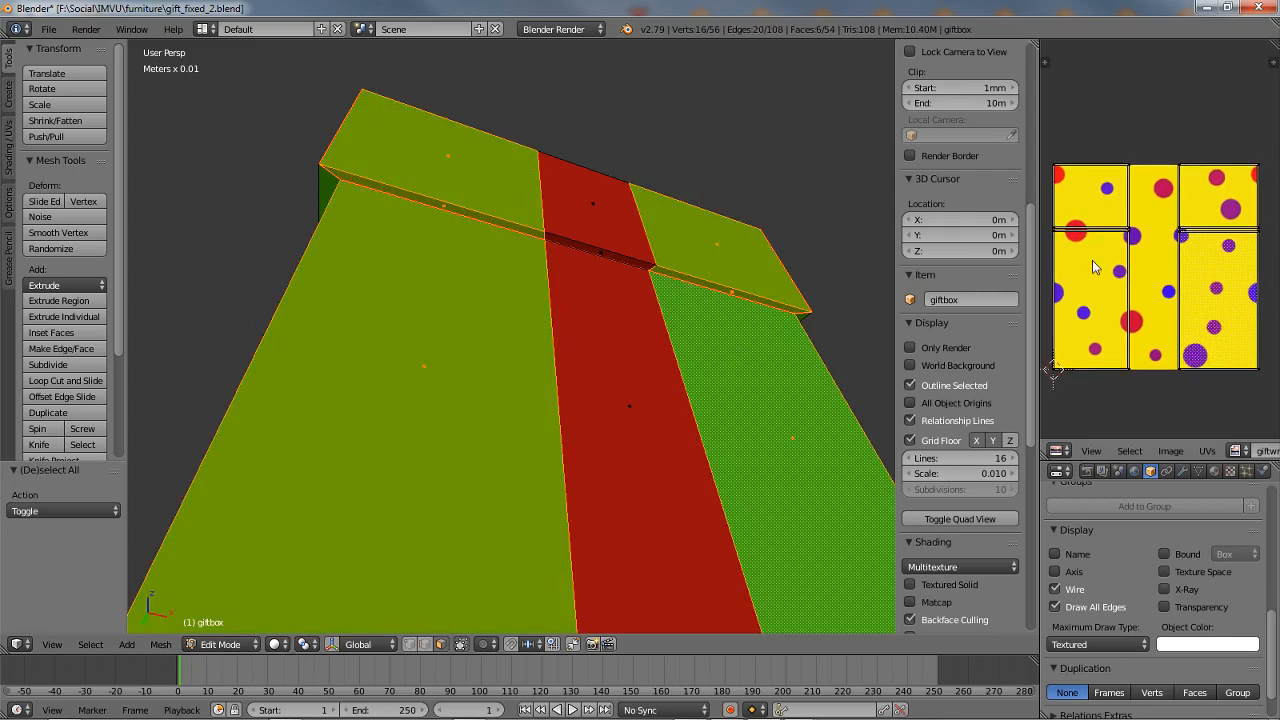
drag(718, 263, 548, 306)
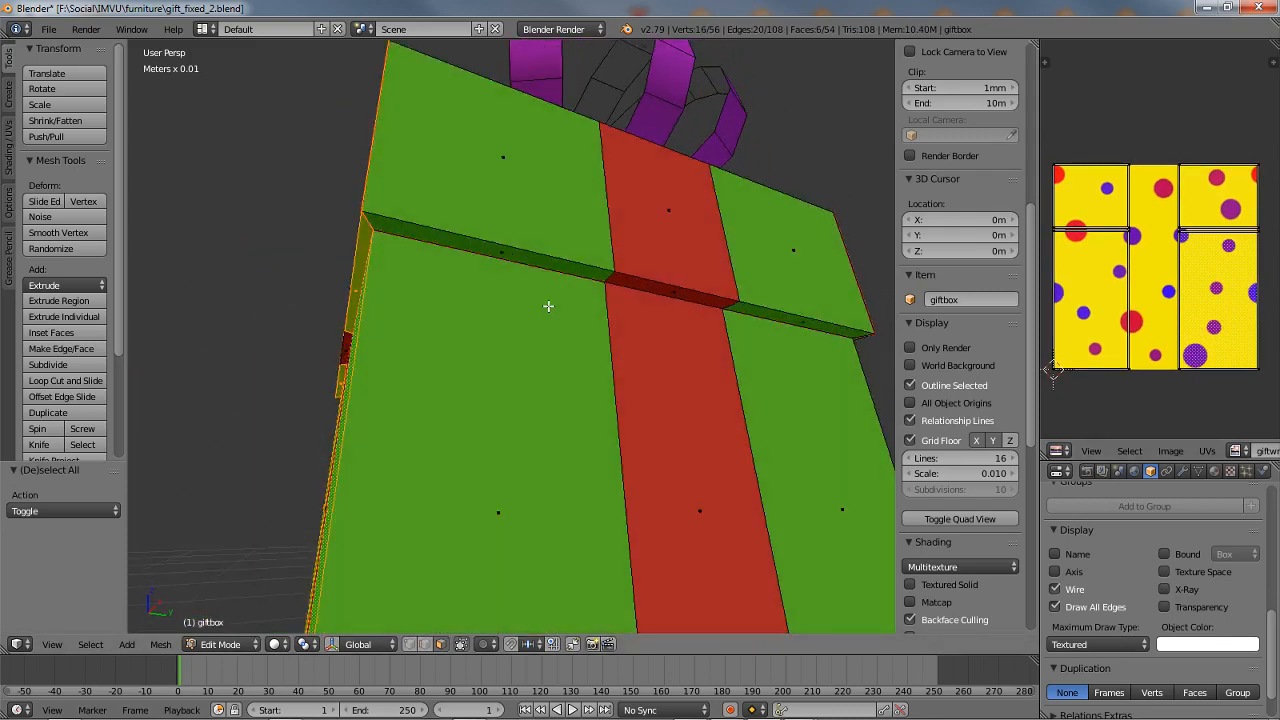
click(526, 230)
shift+click(521, 256)
shift+click(519, 297)
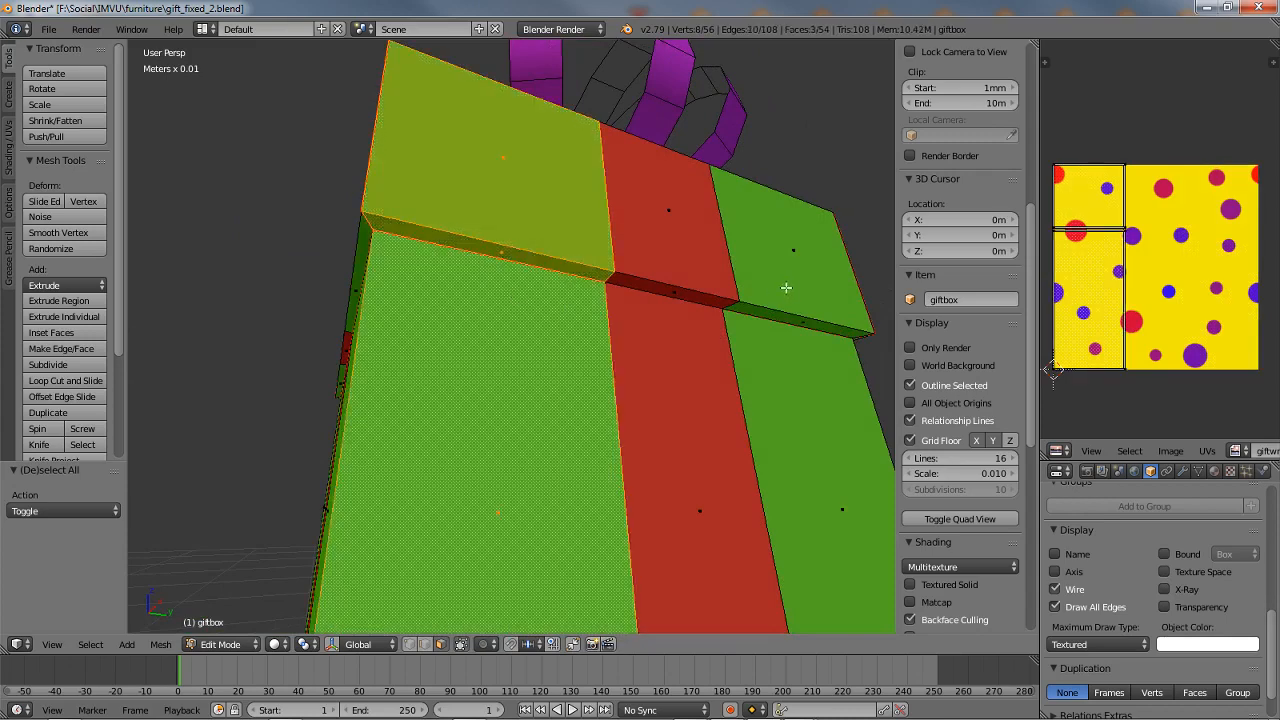
shift+click(786, 288)
shift+click(790, 316)
shift+click(793, 337)
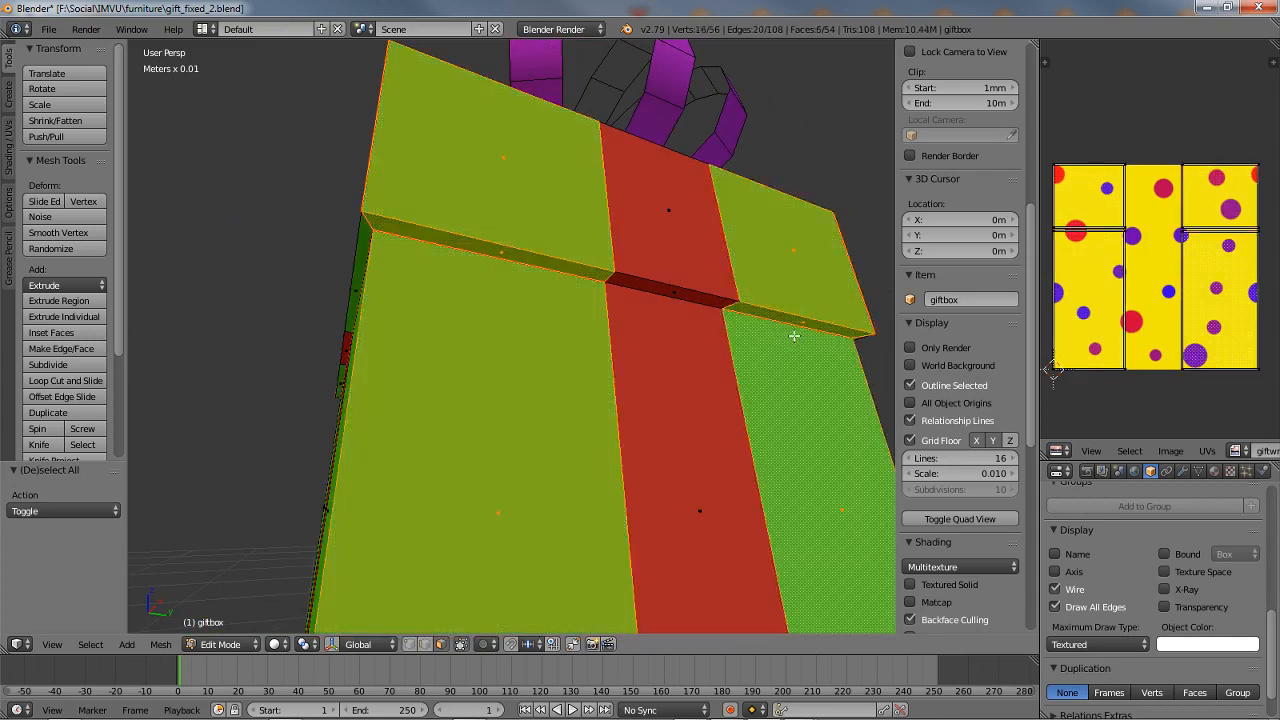
drag(793, 337, 729, 323)
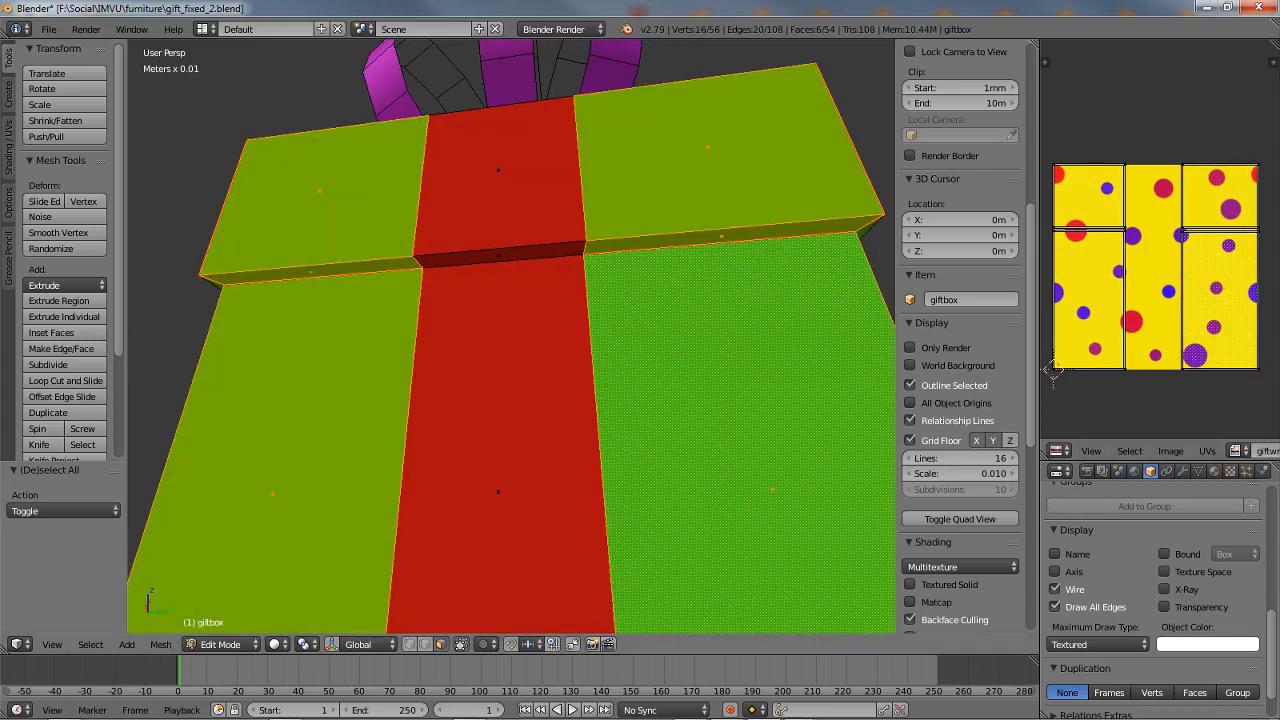
Step: Change the screen layout to UV Editing and show the textured gift box at an angle from below its lid
click(205, 29)
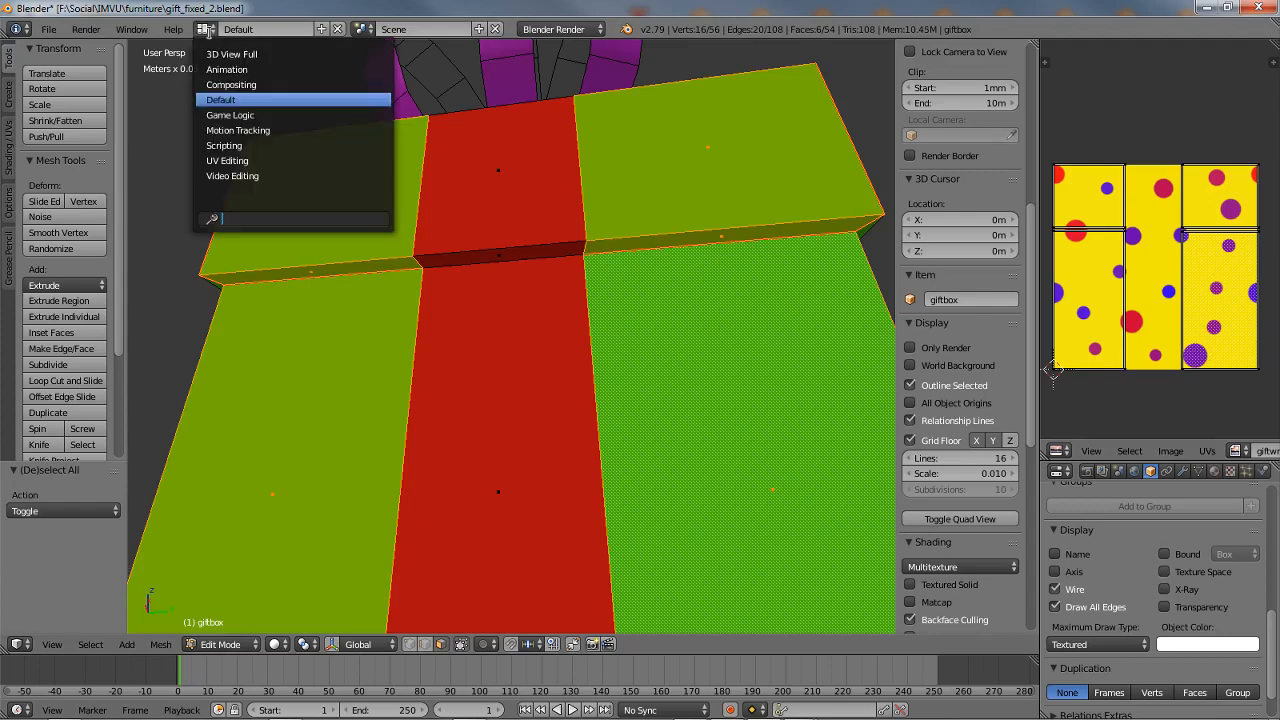
click(236, 163)
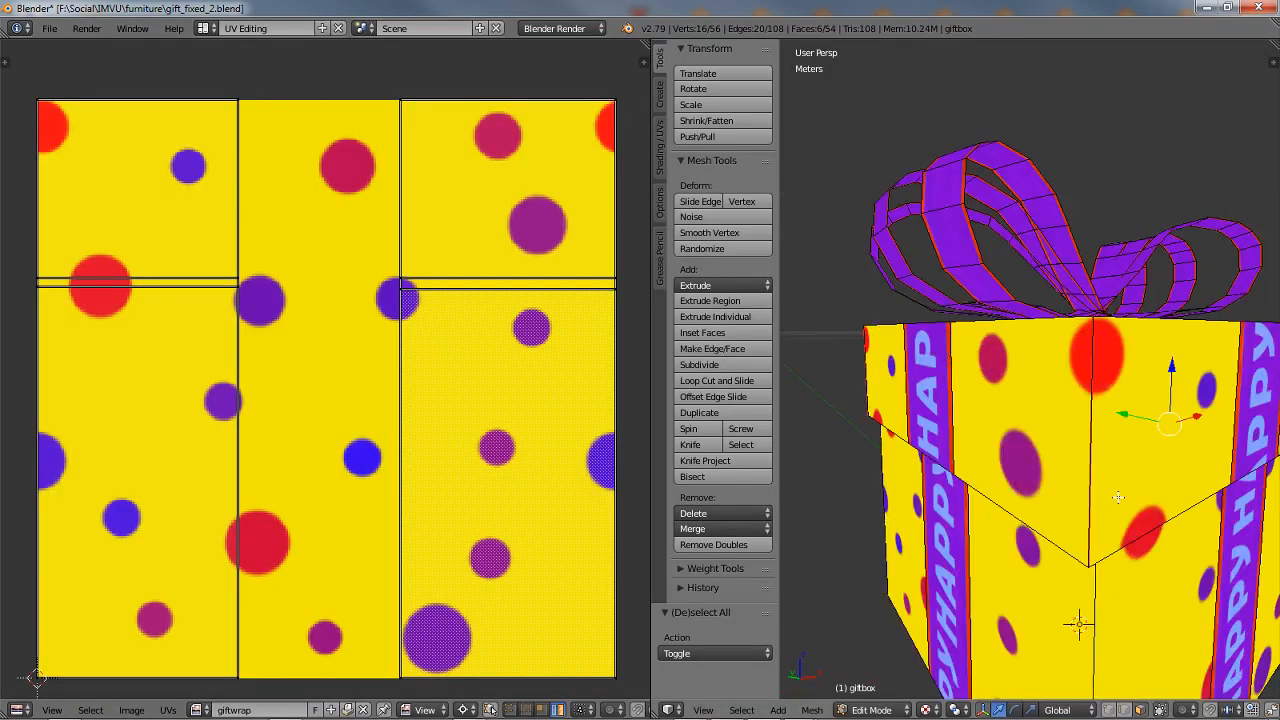
scroll(1118, 497, up, 3)
drag(1118, 497, 1048, 396)
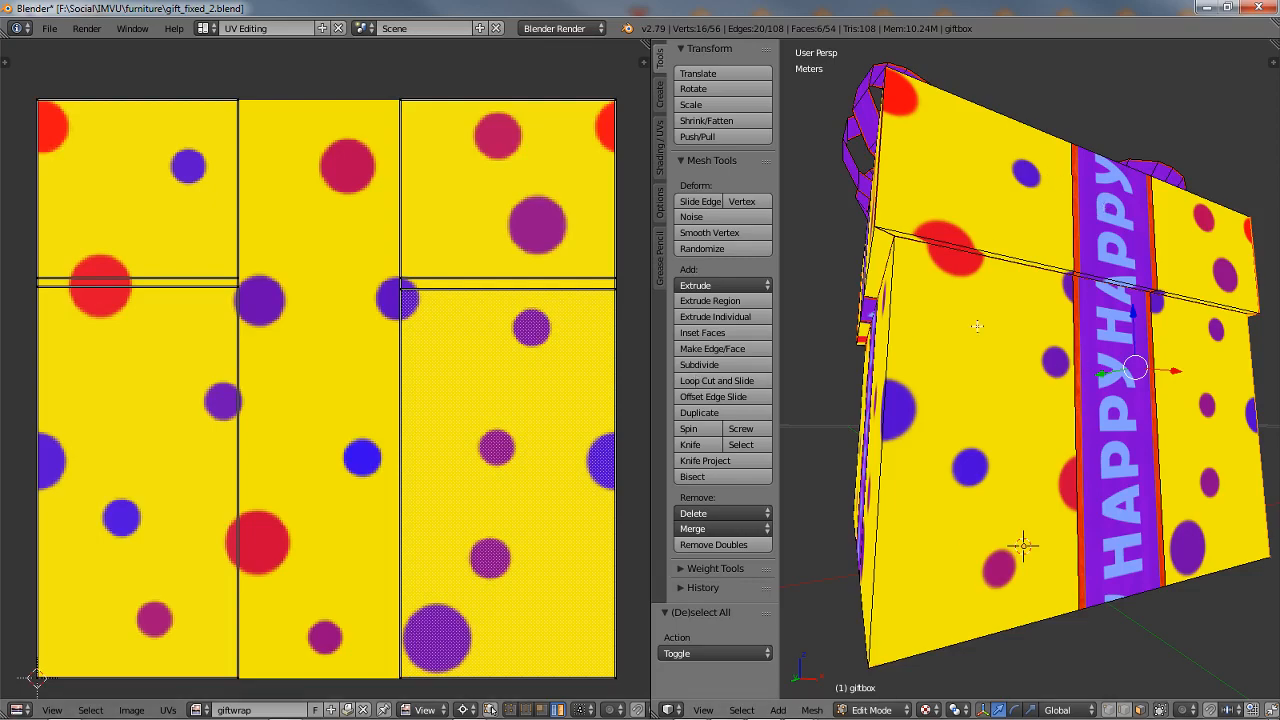
drag(976, 322, 1003, 243)
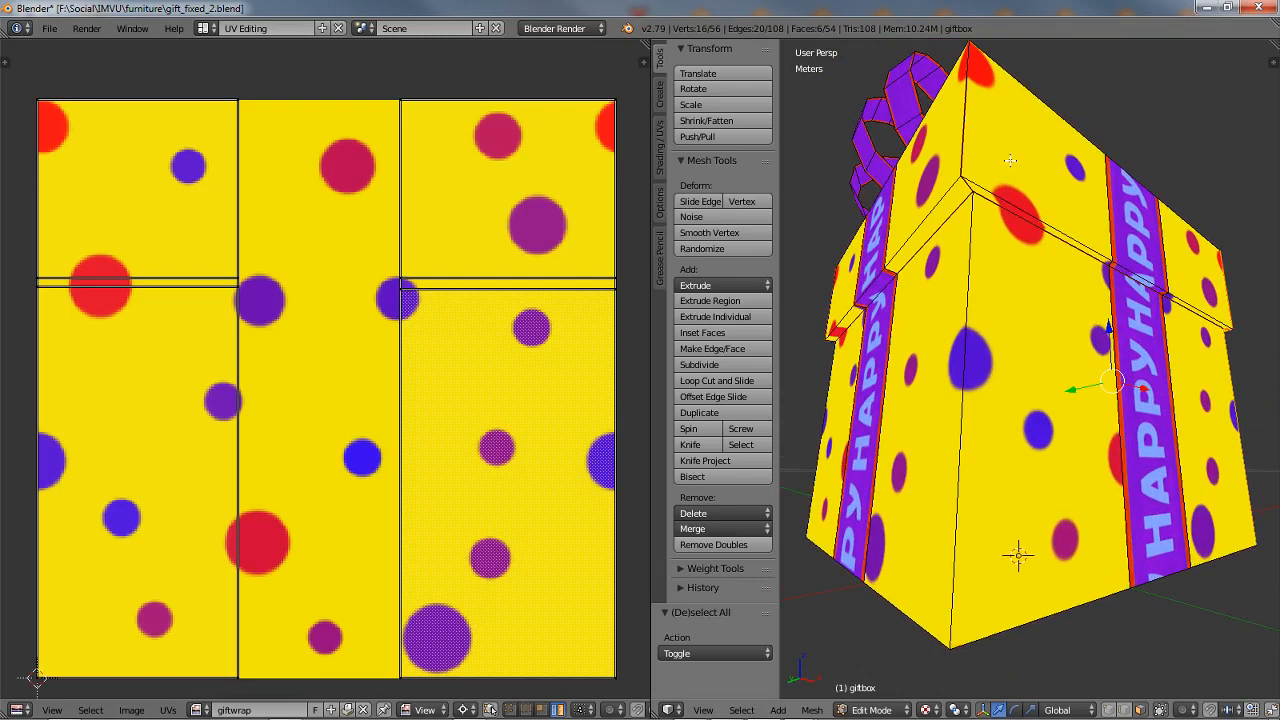
Step: Select the lid, rim and body wrapping-paper faces on both halves of one box side
right_click(1010, 192)
shift+right_click(1010, 210)
shift+right_click(1024, 262)
drag(1084, 331, 959, 331)
shift+right_click(1078, 200)
shift+right_click(1077, 216)
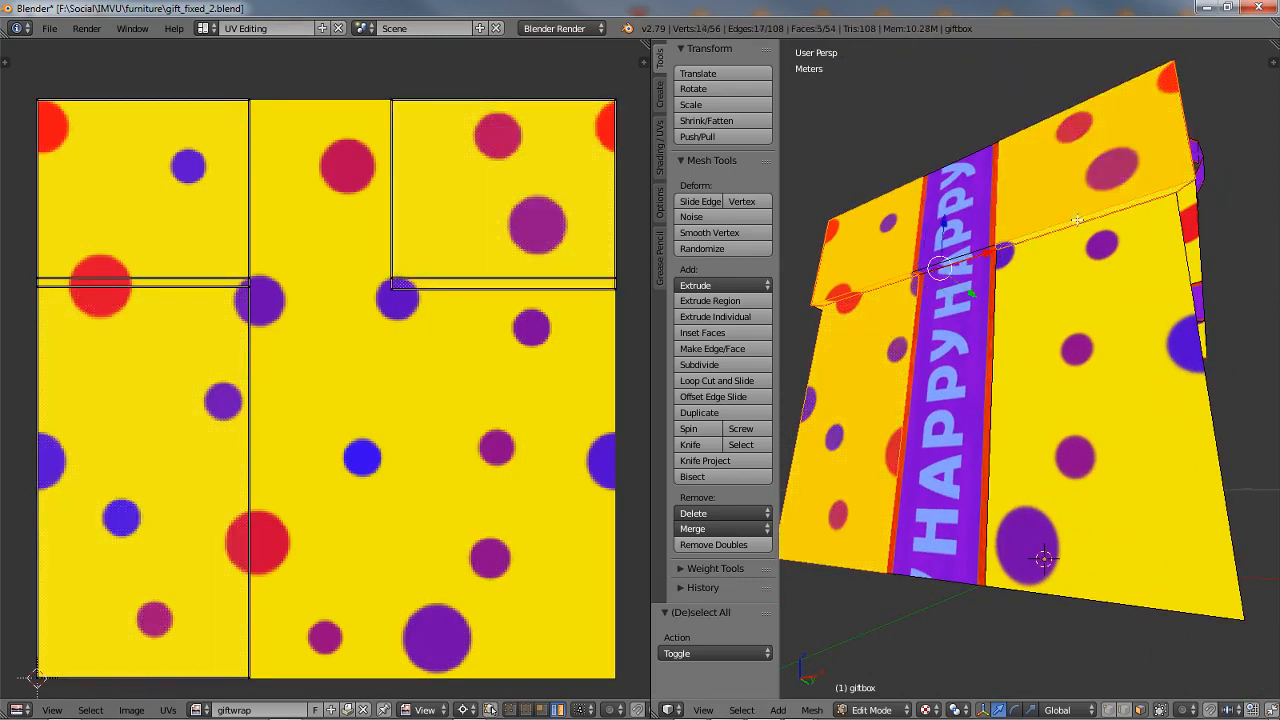
shift+right_click(1130, 326)
Step: Add the six wrapping-paper faces of the adjacent second side to the selection
drag(1130, 326, 1057, 328)
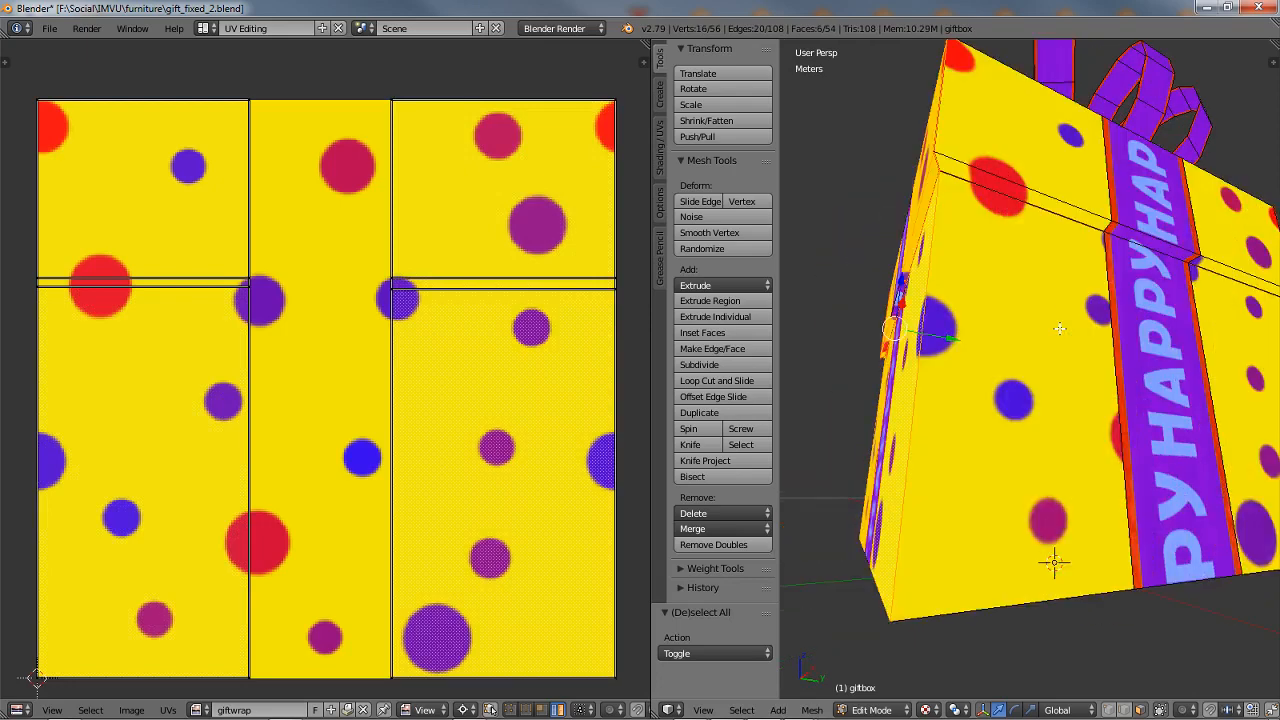
shift+right_click(1049, 167)
shift+right_click(1032, 209)
shift+right_click(1033, 200)
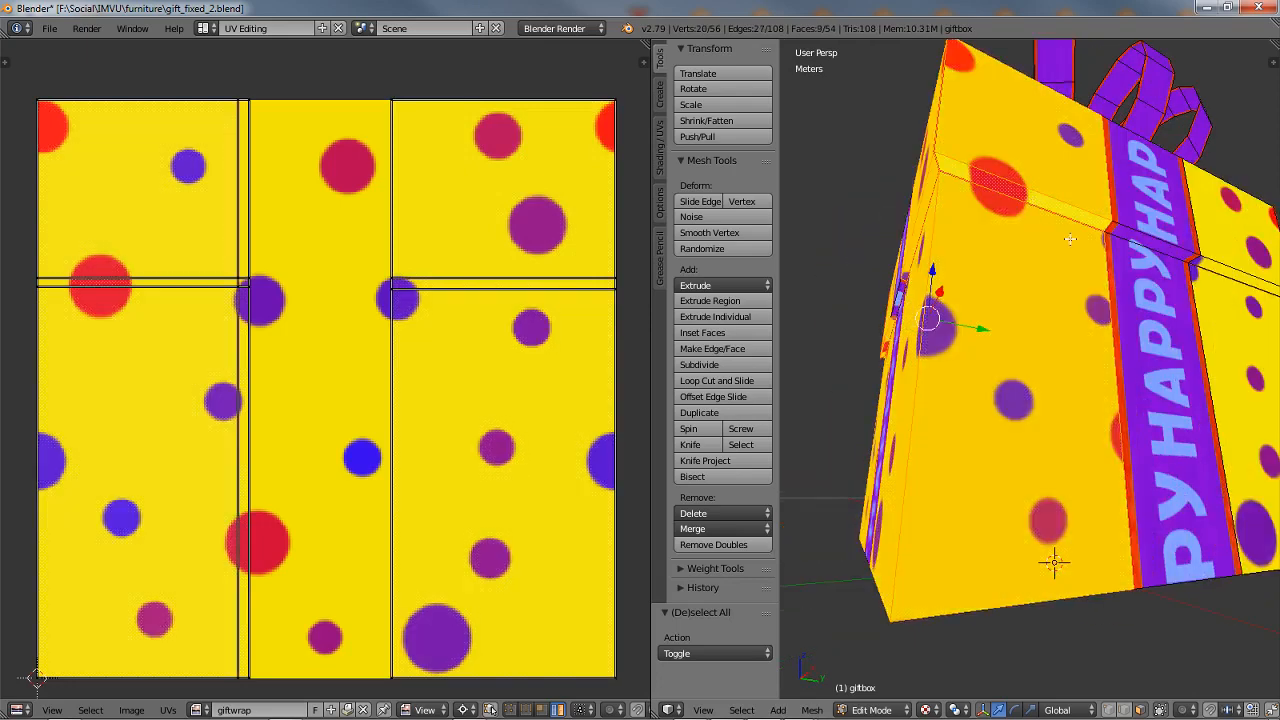
drag(1071, 239, 1001, 267)
shift+right_click(1073, 127)
shift+right_click(1079, 158)
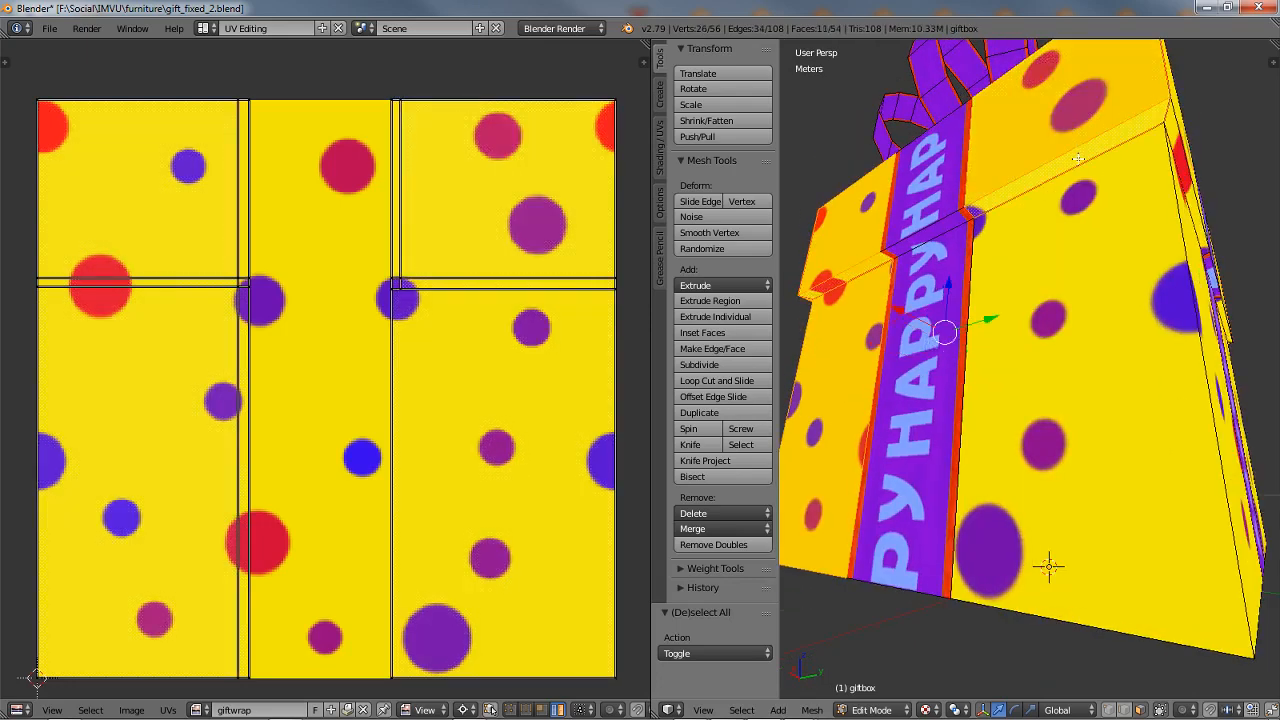
shift+right_click(1081, 204)
Step: Extend the selection with the wrapping-paper faces right of the third side's ribbon and left of the fourth side's ribbon
drag(1135, 243, 1053, 263)
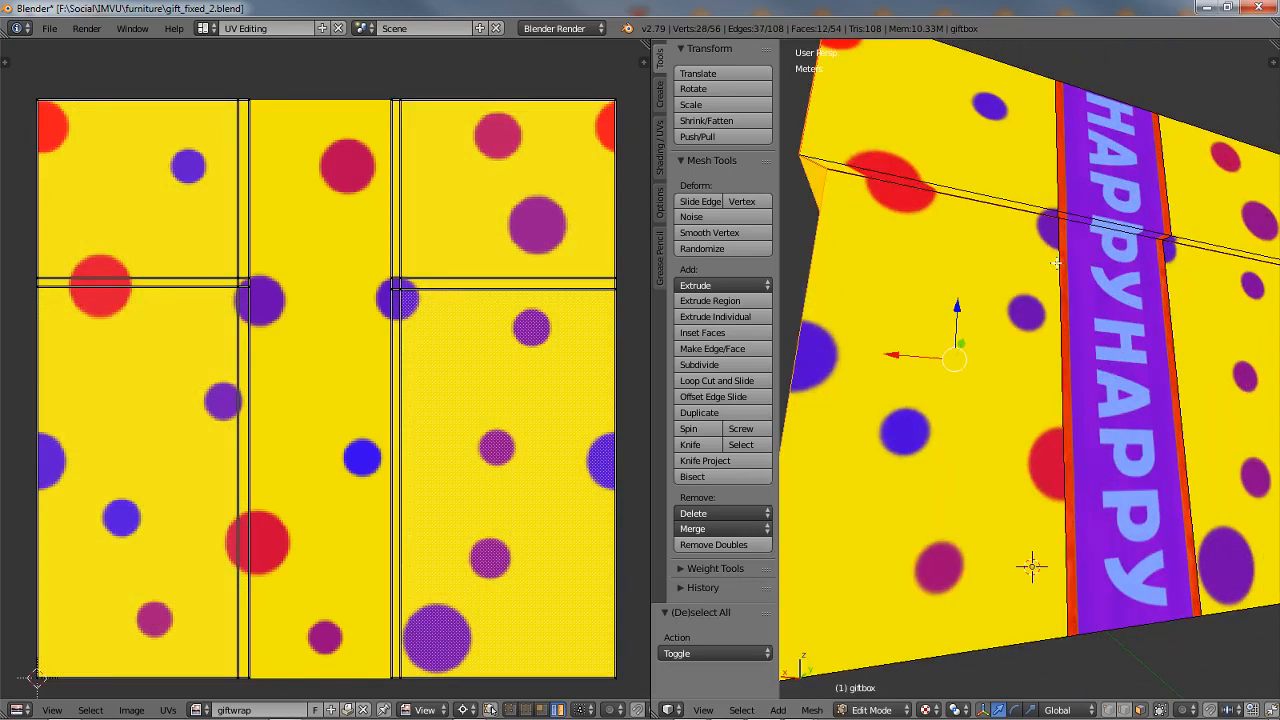
drag(1155, 257, 1095, 251)
shift+right_click(1108, 145)
shift+right_click(1109, 196)
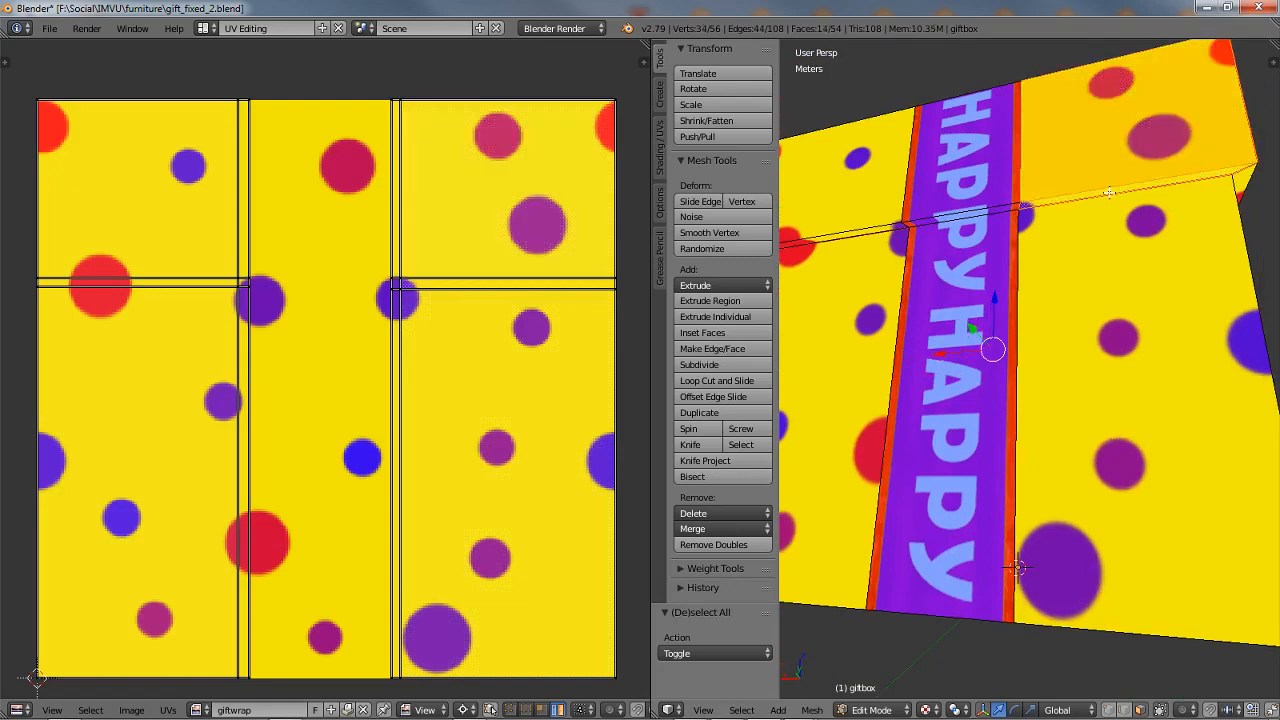
shift+right_click(1116, 291)
drag(1117, 291, 1032, 276)
shift+right_click(1043, 135)
shift+right_click(1018, 182)
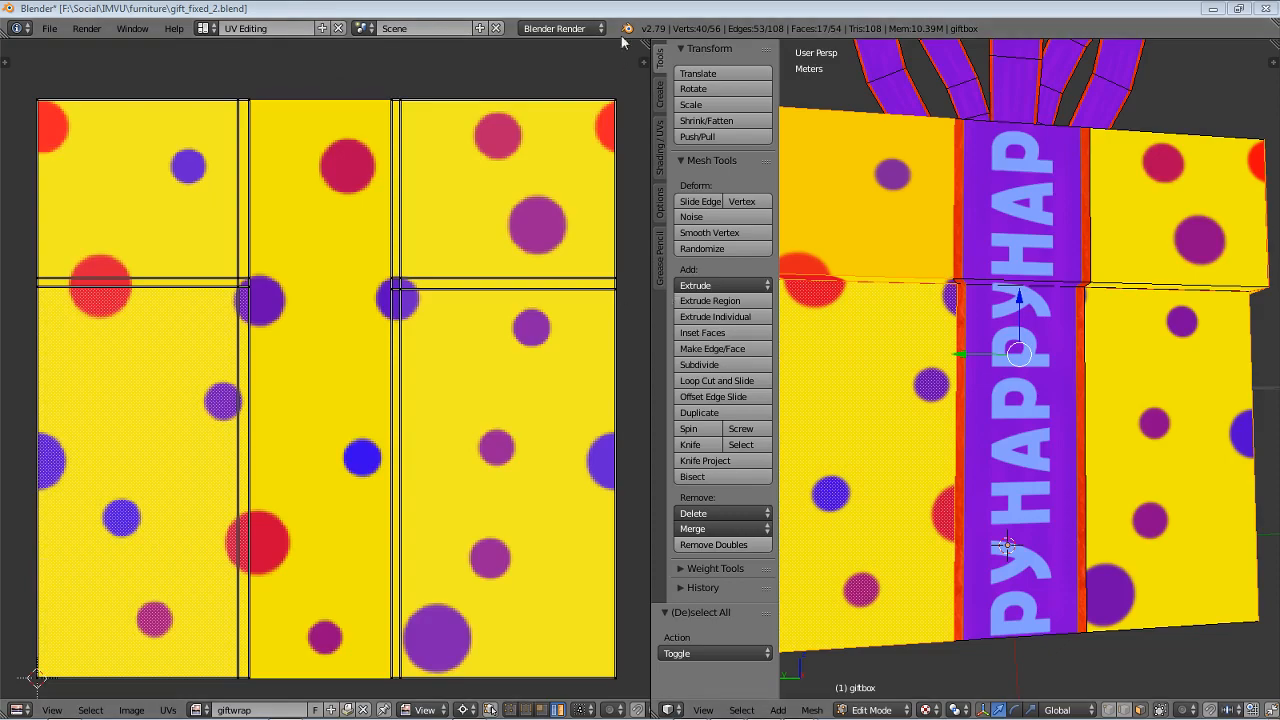
Step: Add the wrapping-paper faces left of the third side's ribbon to the selection
drag(977, 318, 805, 330)
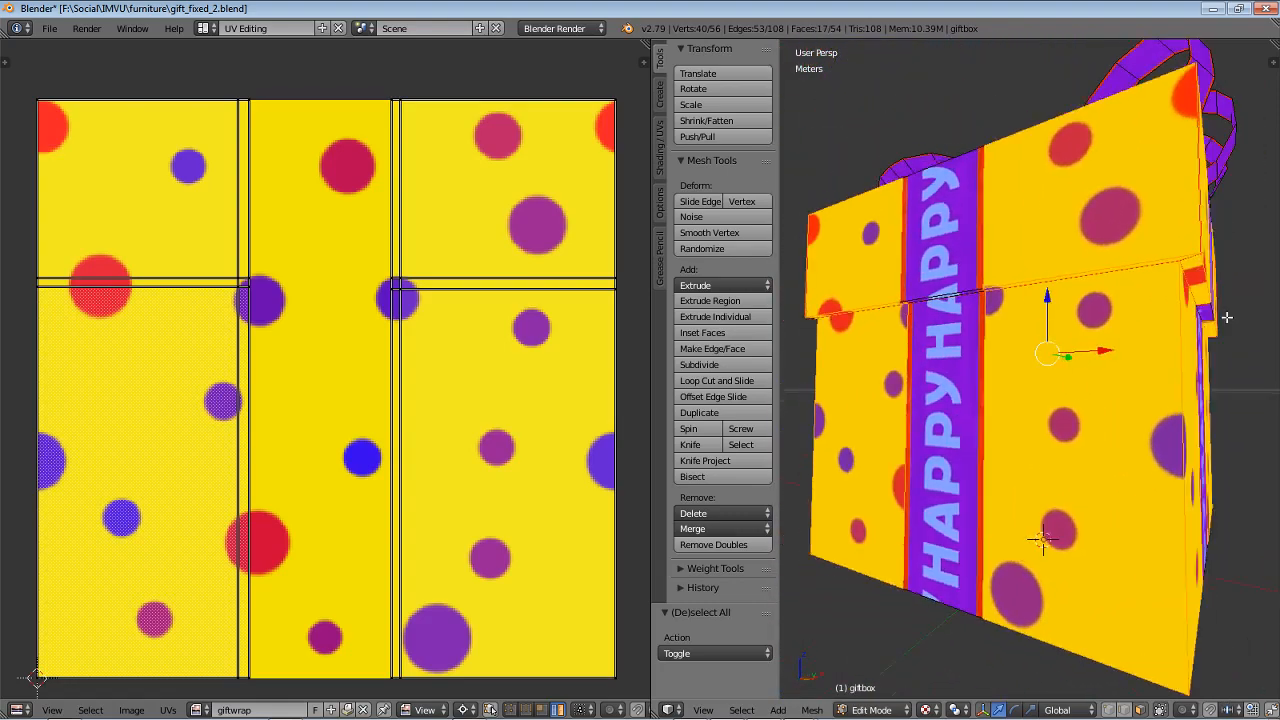
drag(1122, 330, 831, 163)
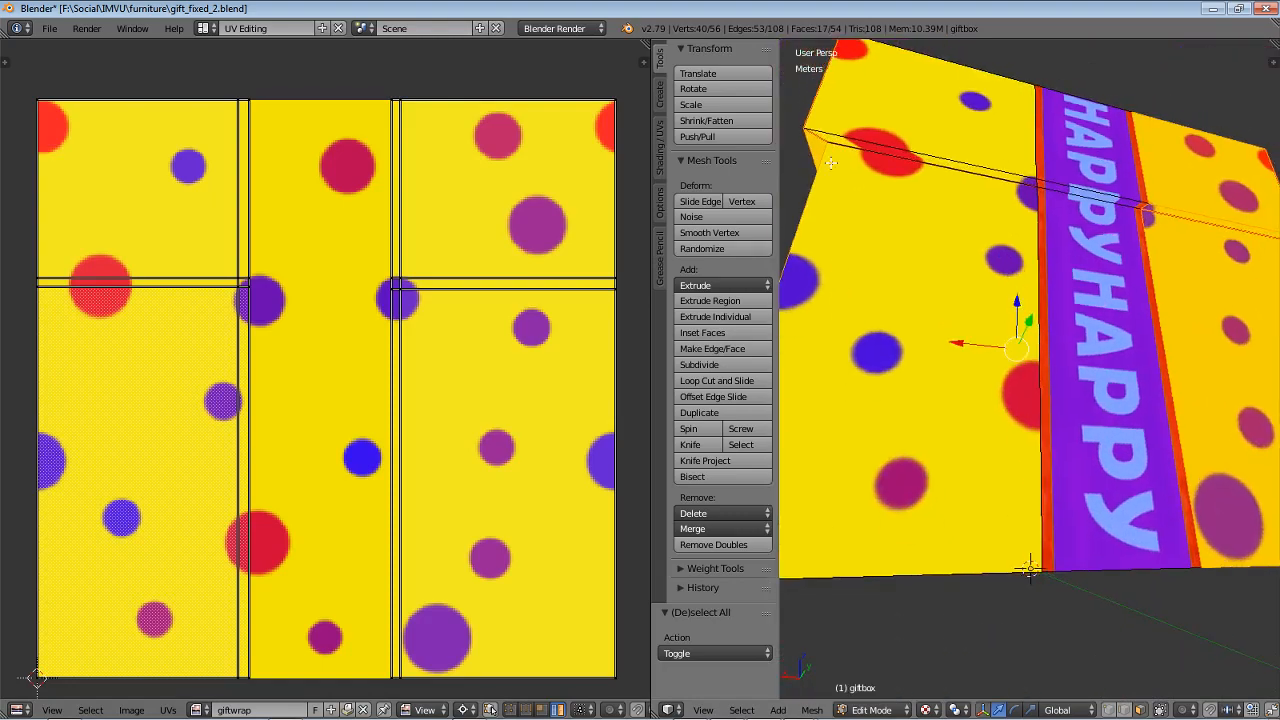
shift+right_click(914, 106)
right_click(919, 156)
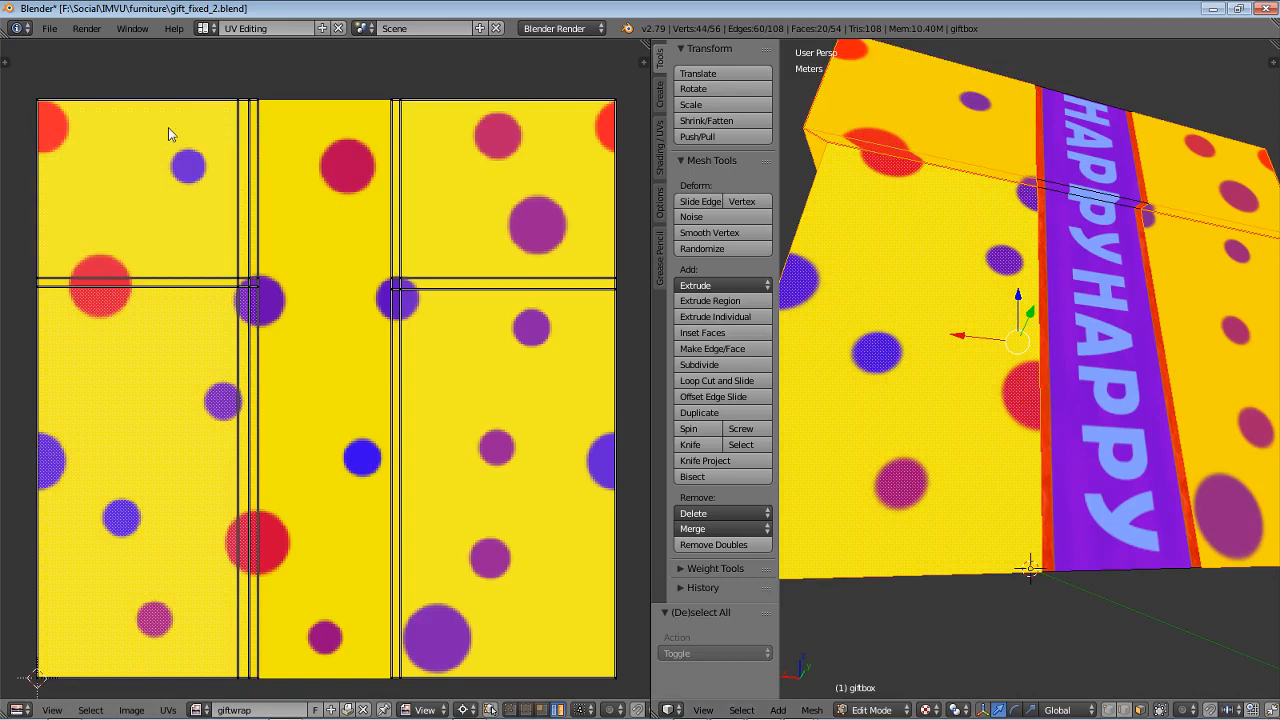
drag(1063, 251, 1090, 306)
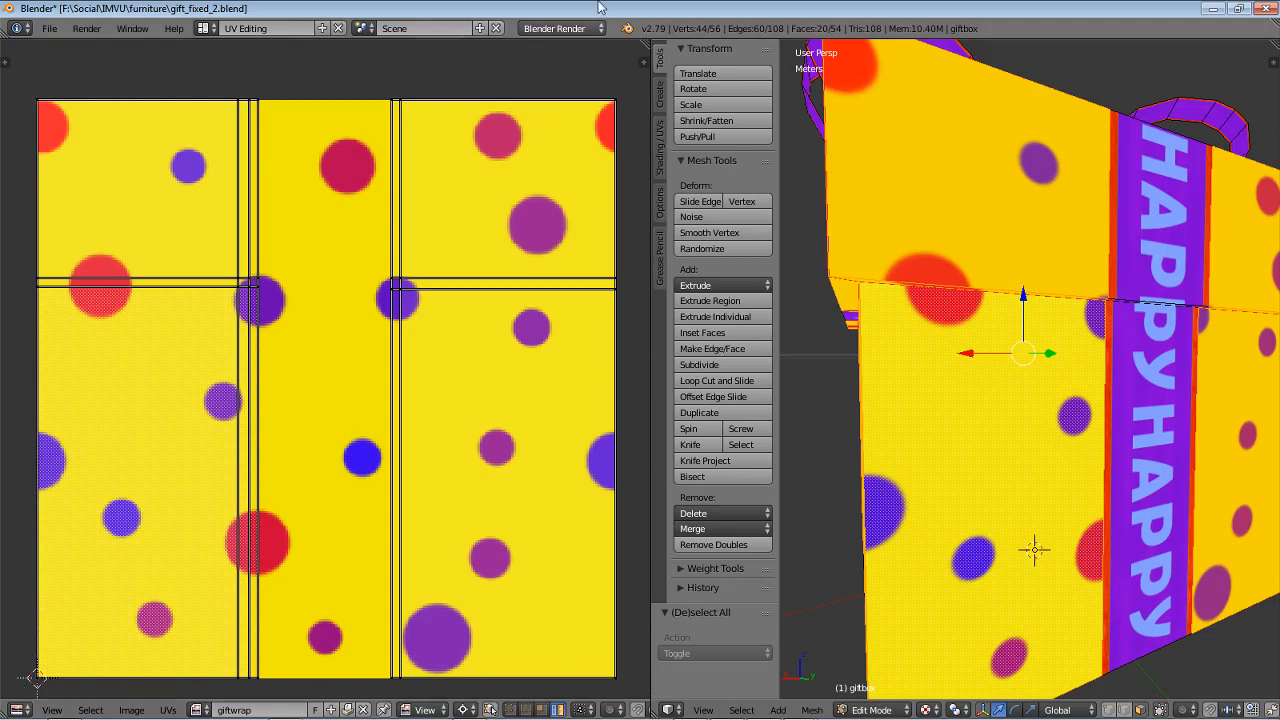
Step: Select the four wrapping-paper faces on top of the lid to show their UV mapping
drag(1077, 324, 1120, 373)
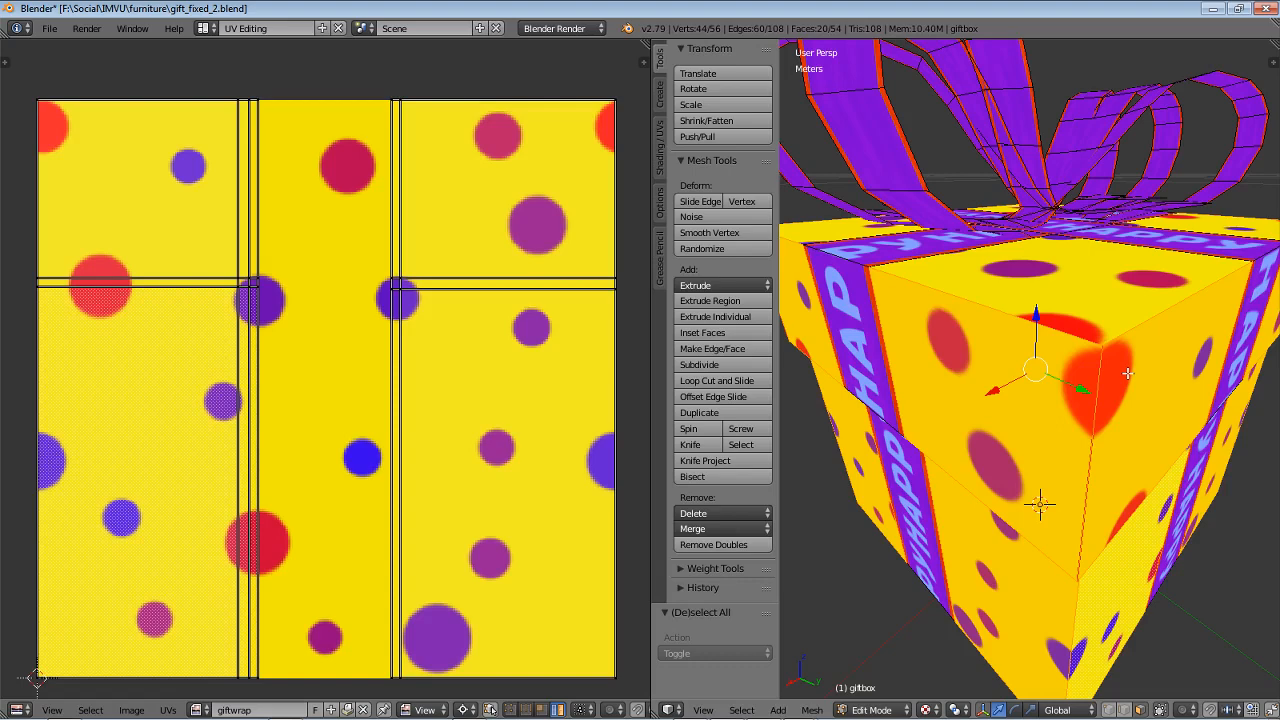
drag(1039, 432, 1137, 522)
right_click(919, 180)
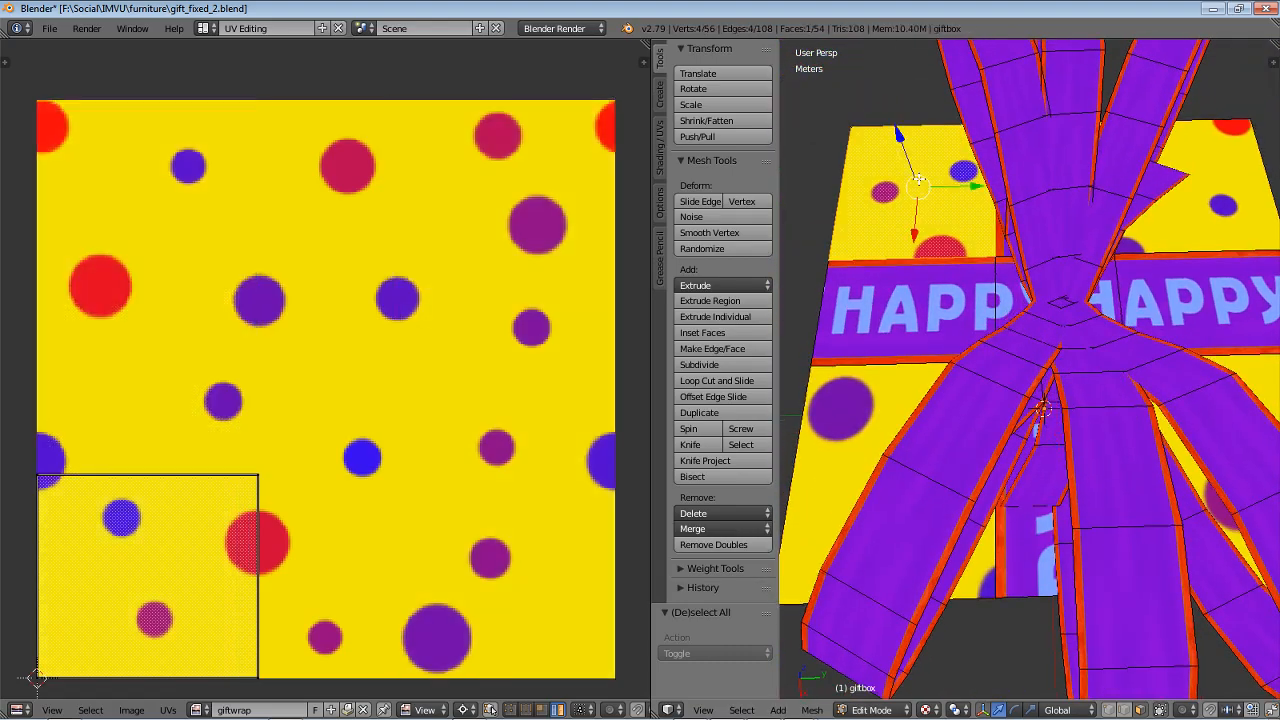
shift+right_click(1232, 202)
shift+right_click(1250, 368)
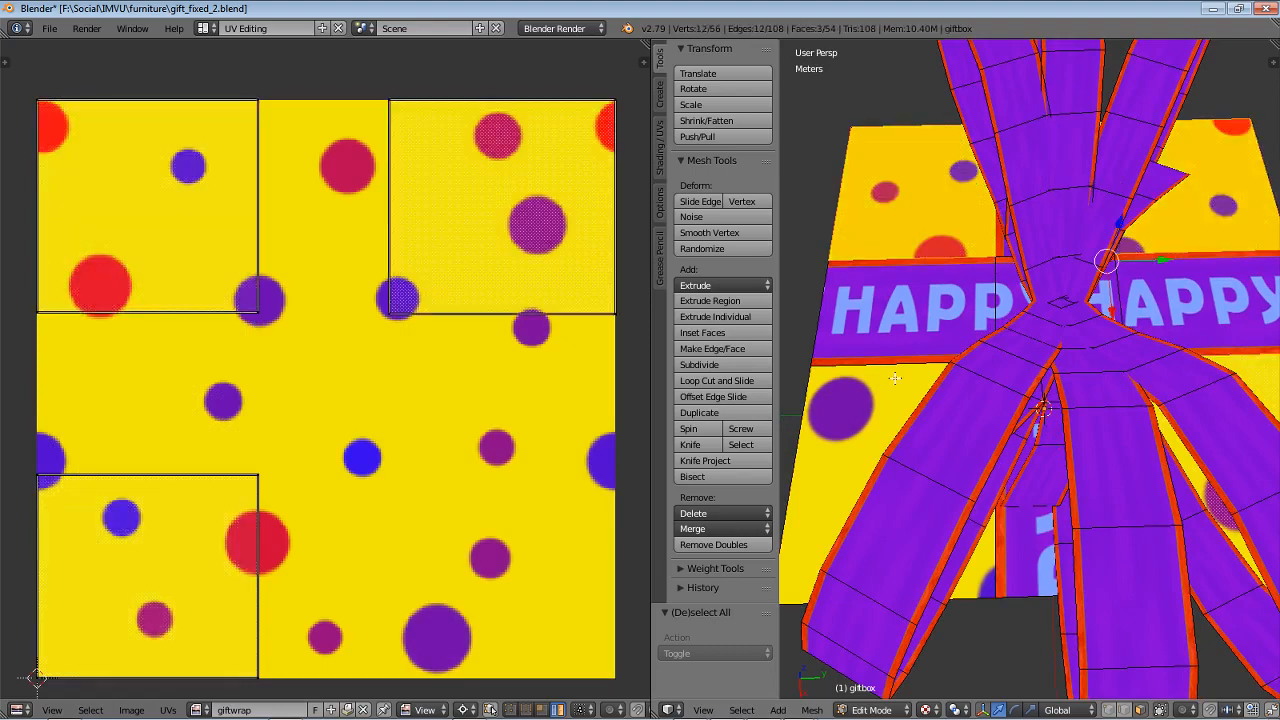
shift+right_click(879, 401)
Step: Replace the selection with the four wrapping-paper faces on the underside of the box
drag(971, 440, 966, 169)
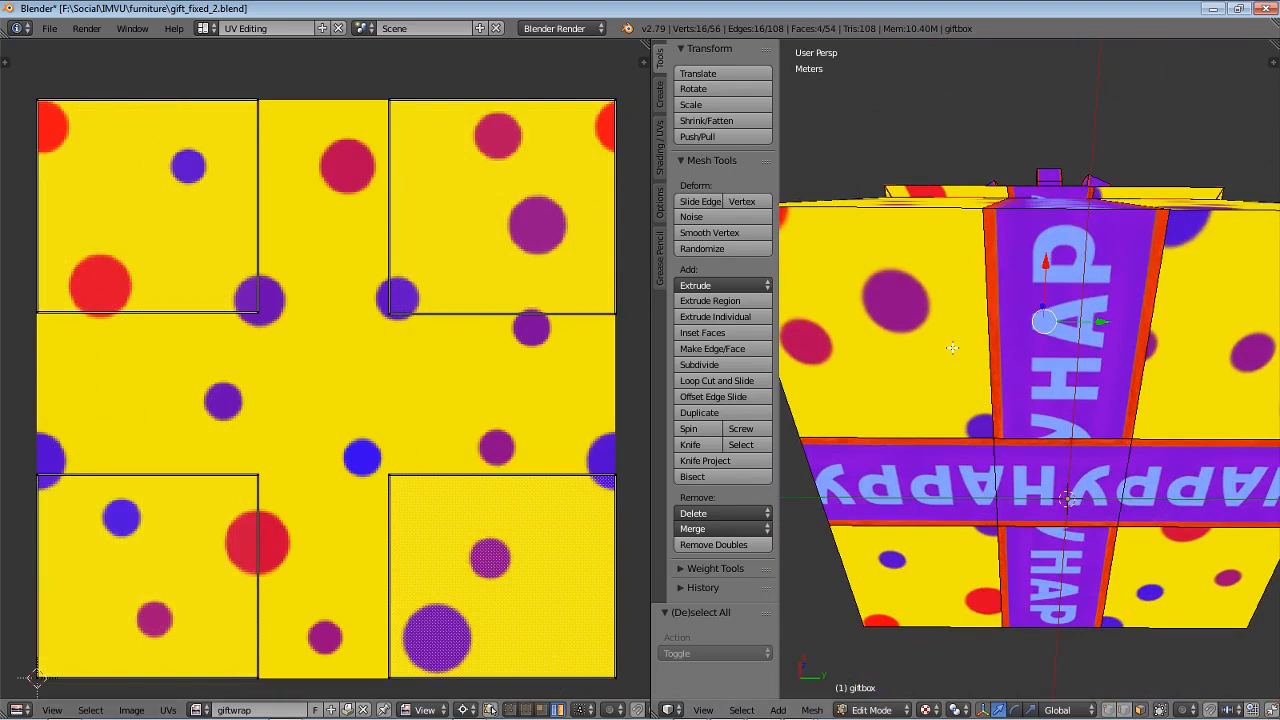
right_click(972, 352)
shift+right_click(1174, 364)
shift+right_click(1195, 573)
shift+right_click(922, 568)
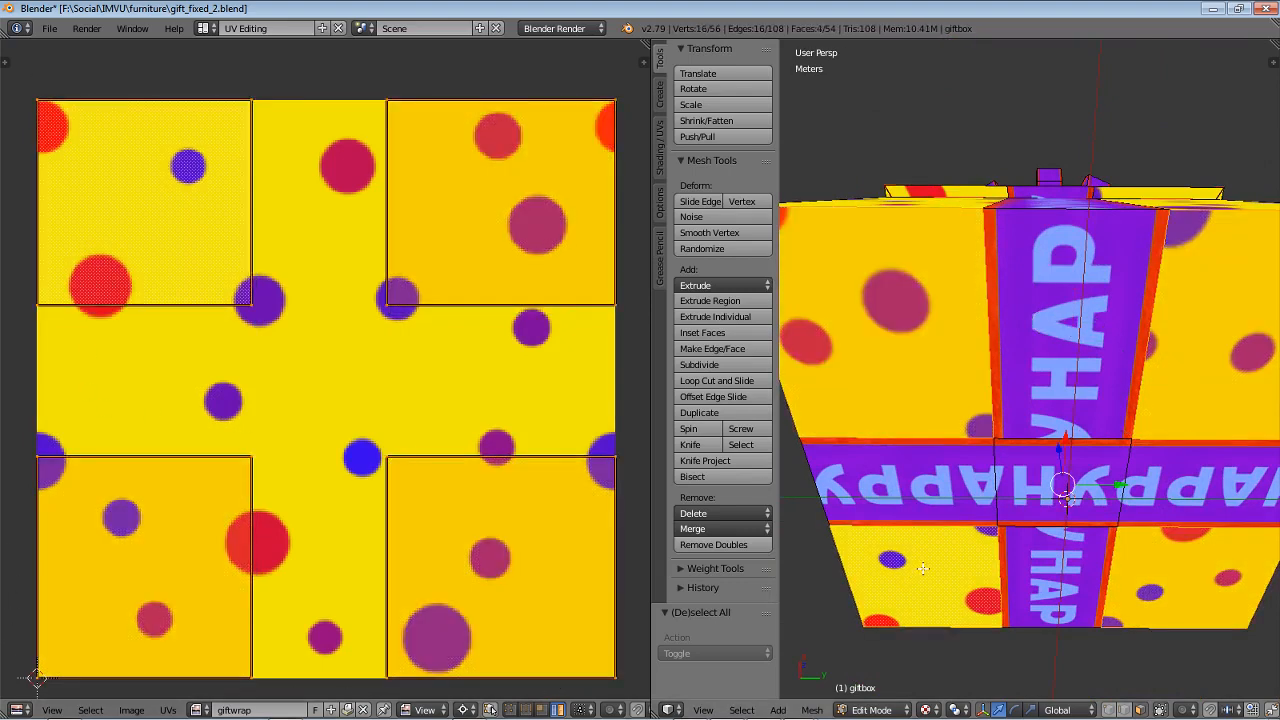
Step: Select one linked ribbon strip around the box and bring its whole UV layout into view over the ribbon texture
drag(970, 291, 946, 374)
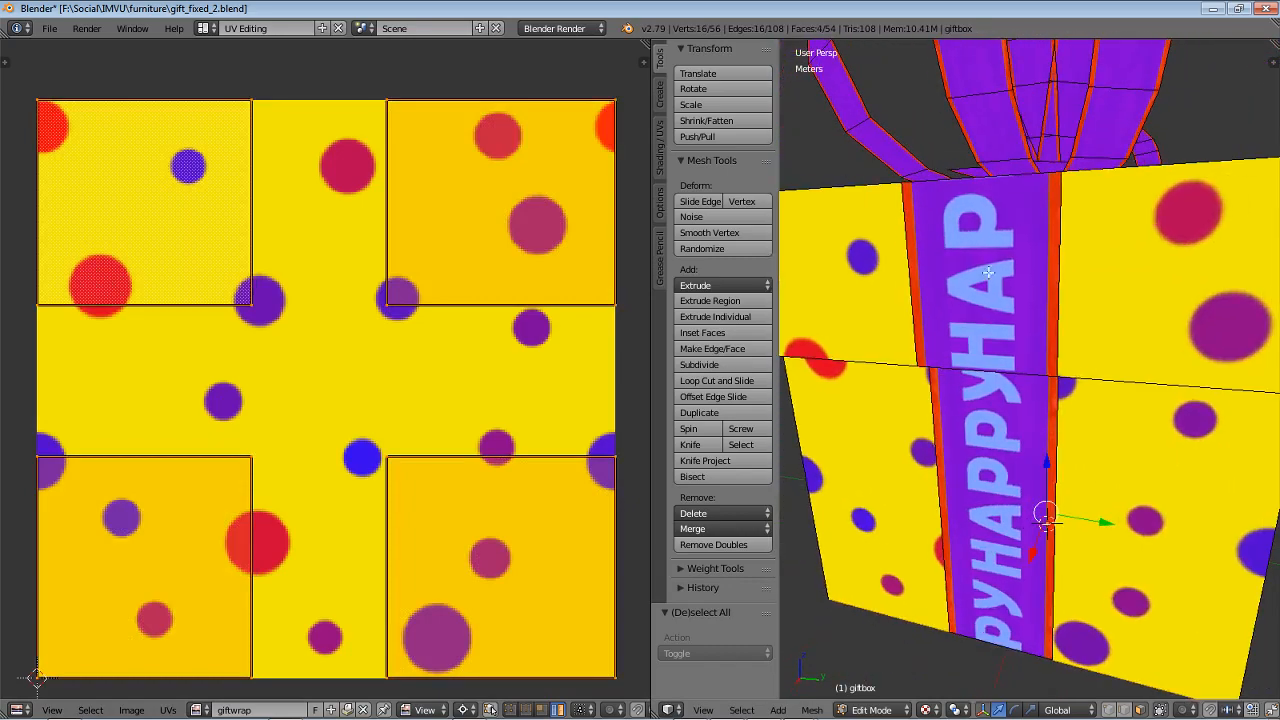
key(l)
scroll(460, 305, down, 7)
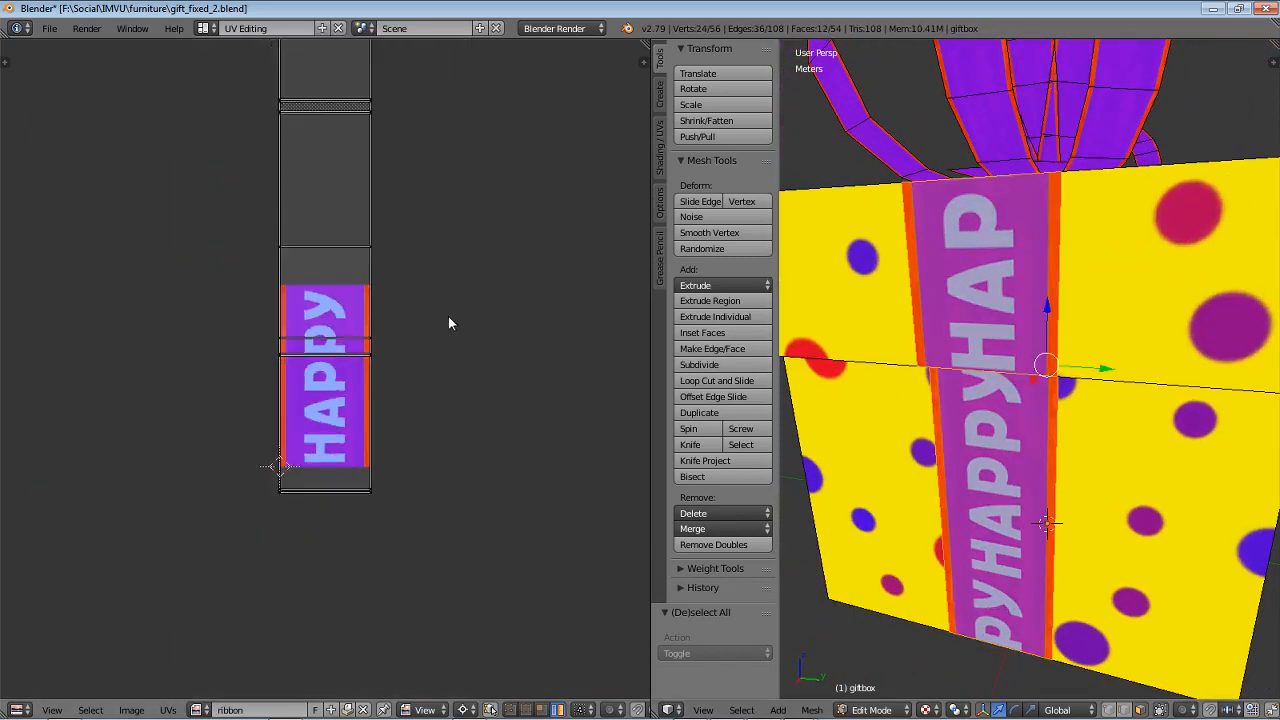
drag(330, 143, 331, 437)
scroll(334, 436, down, 1)
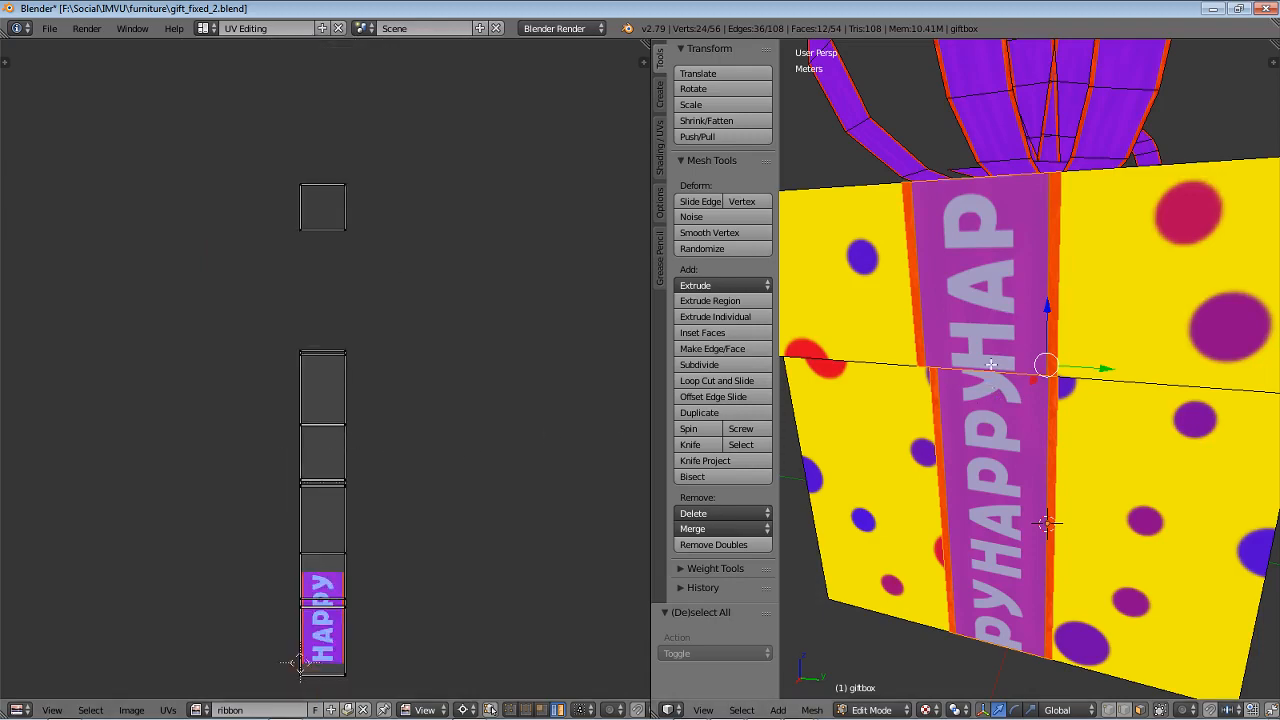
Step: Examine the crossing ribbon strip's UV layout, selecting its linked faces on the box and all of its UVs
drag(991, 365, 864, 416)
shift+right_click(1106, 412)
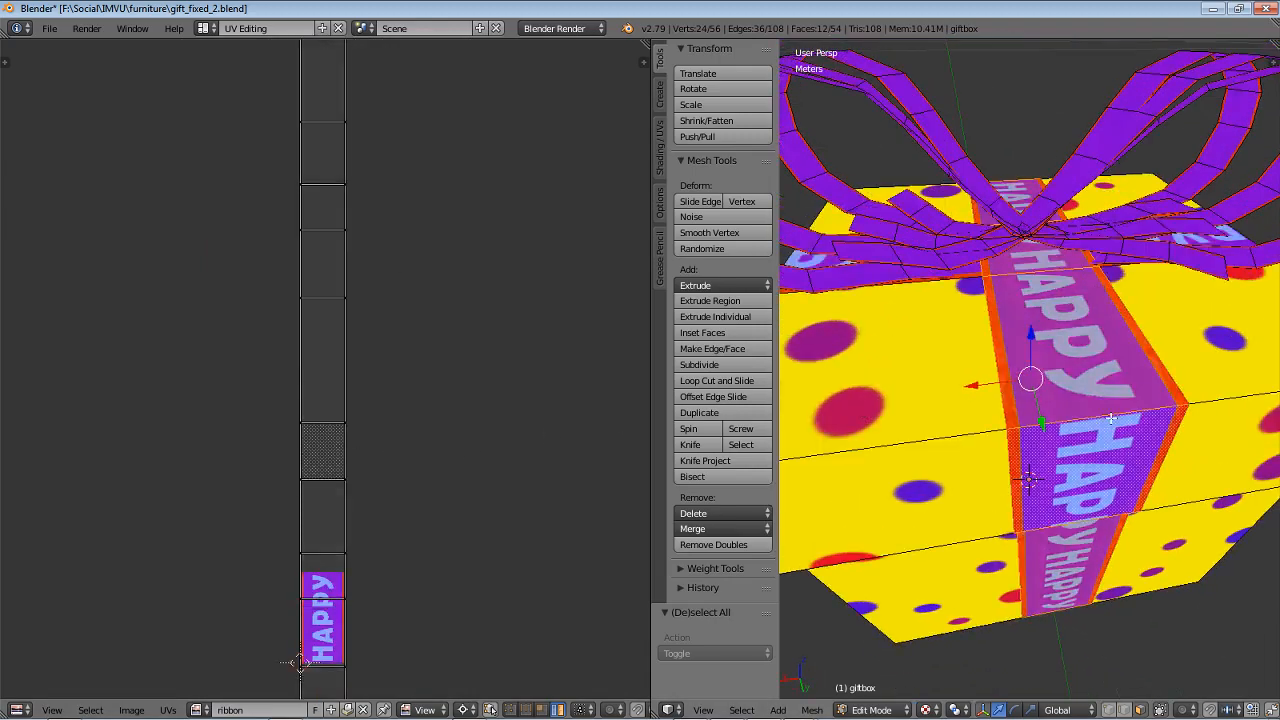
scroll(467, 452, down, 3)
scroll(449, 475, up, 2)
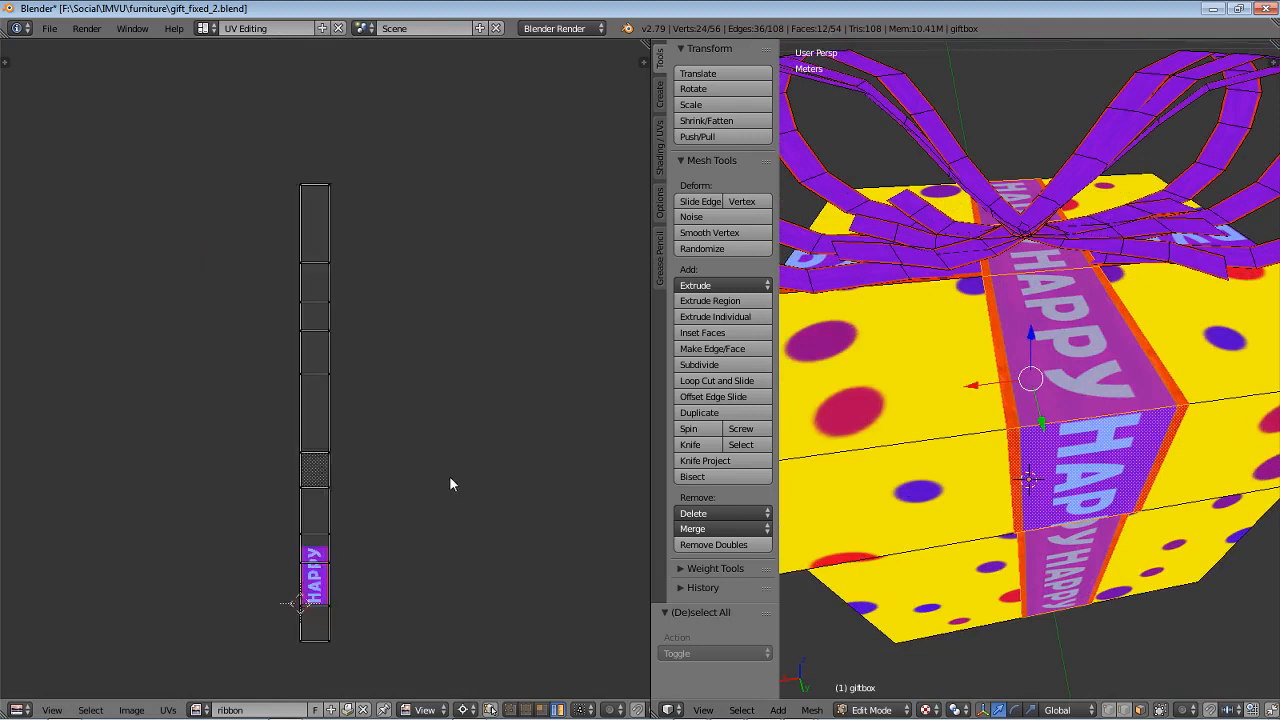
drag(433, 500, 427, 417)
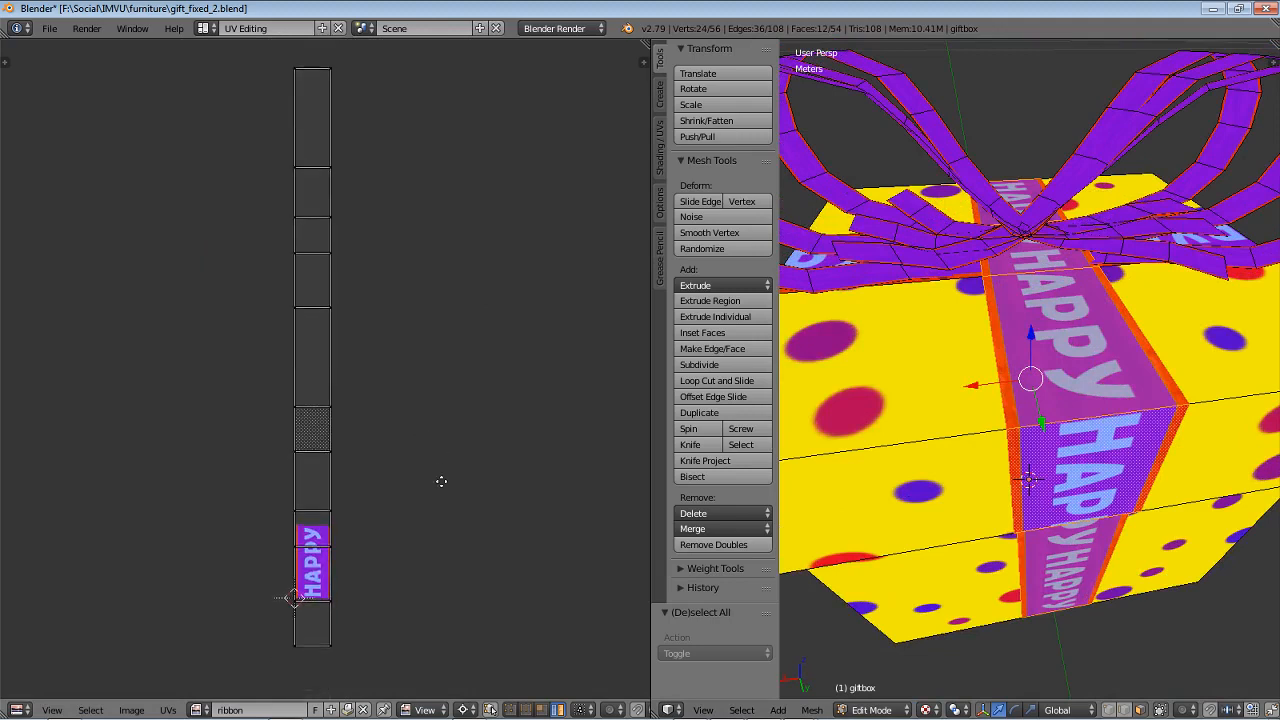
scroll(437, 475, up, 1)
key(a)
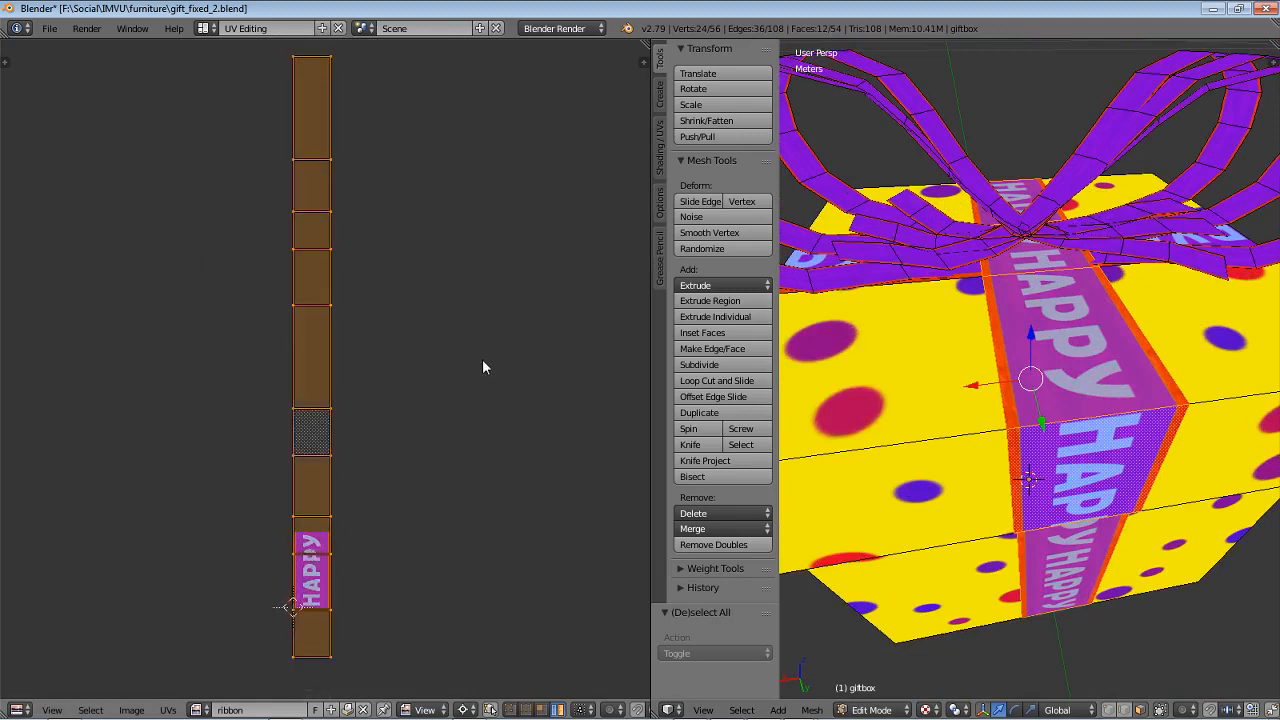
key(g)
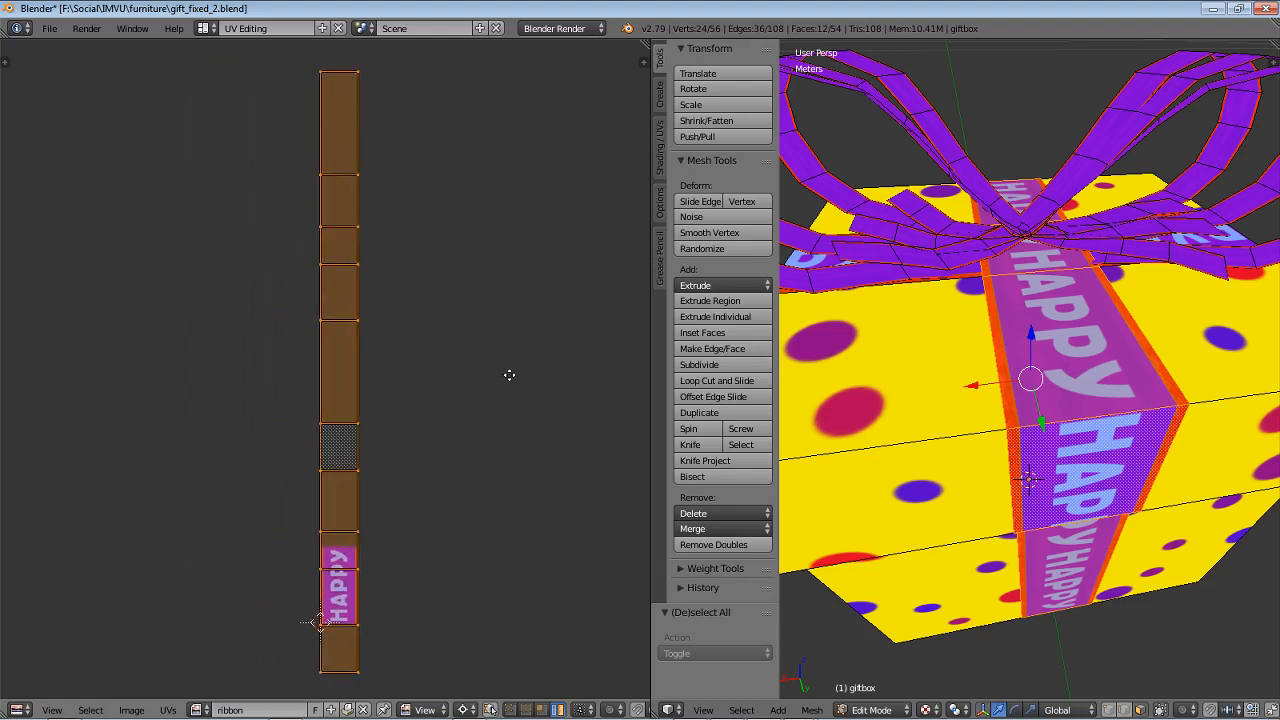
click(510, 378)
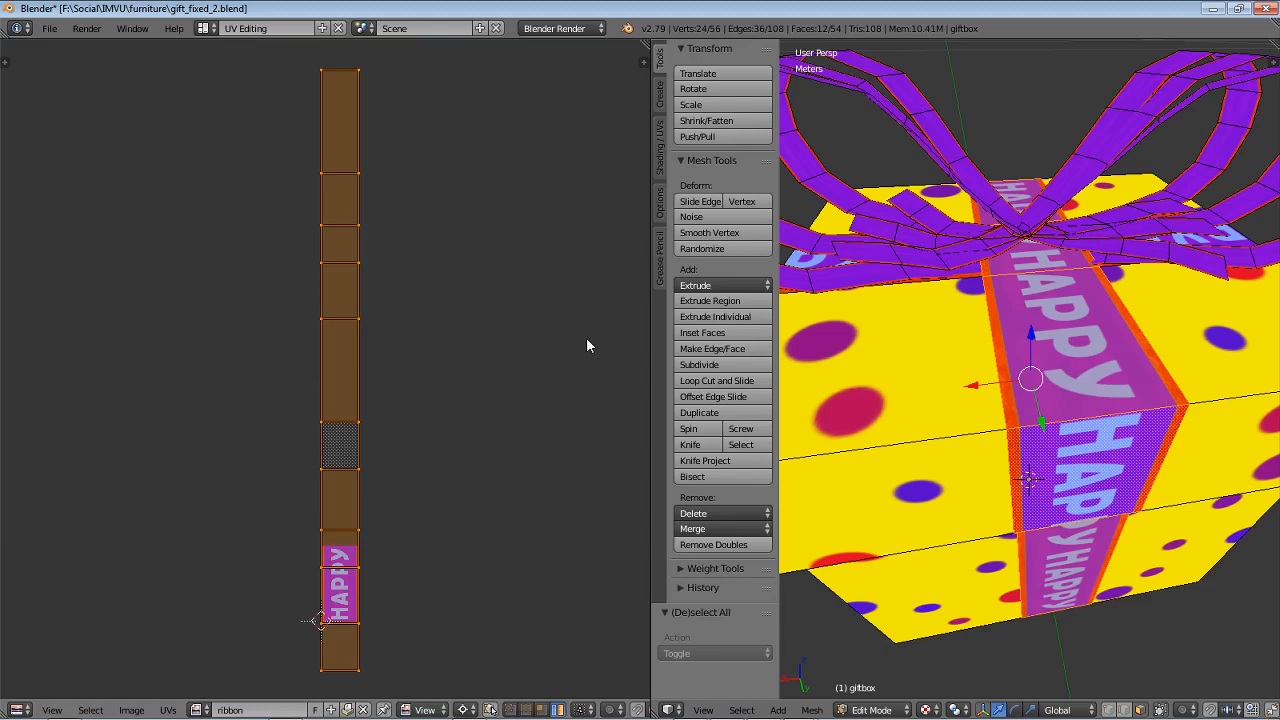
Step: Leave Edit Mode on the gift box and select the ribbonbow object
drag(1050, 395, 1064, 424)
scroll(1106, 361, down, 3)
drag(906, 186, 928, 131)
key(Tab)
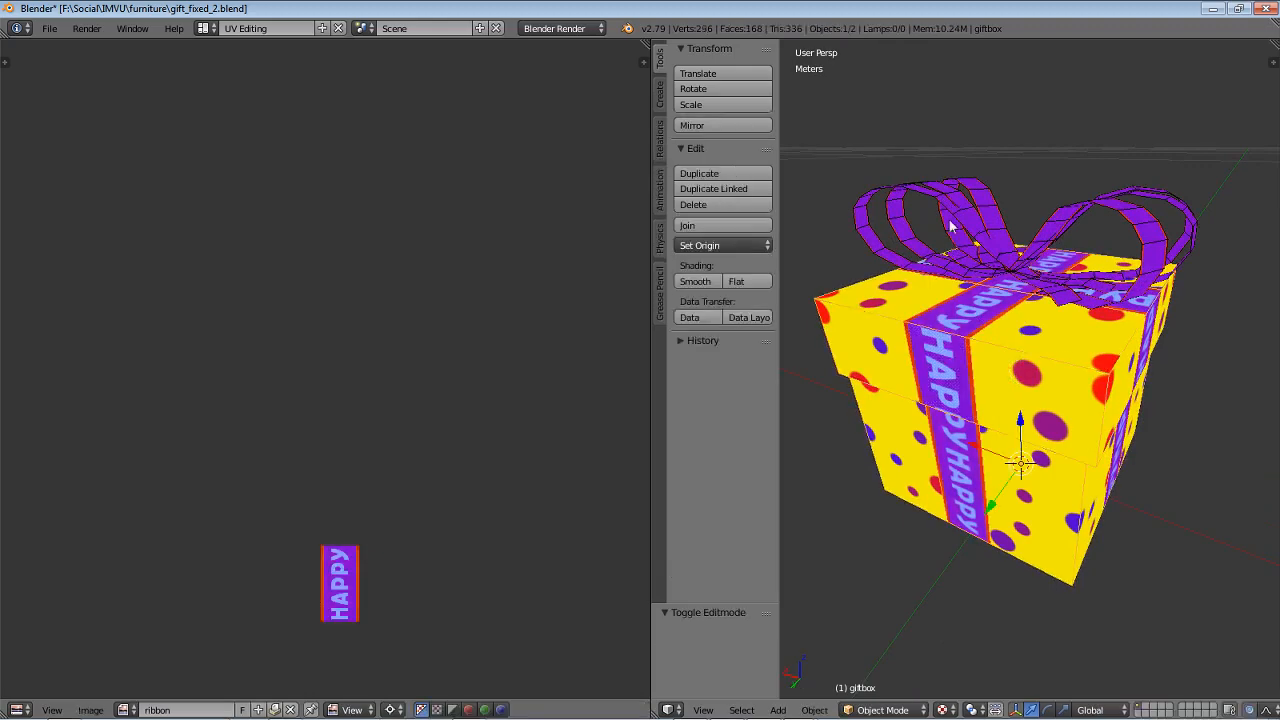
right_click(942, 198)
drag(942, 198, 1110, 324)
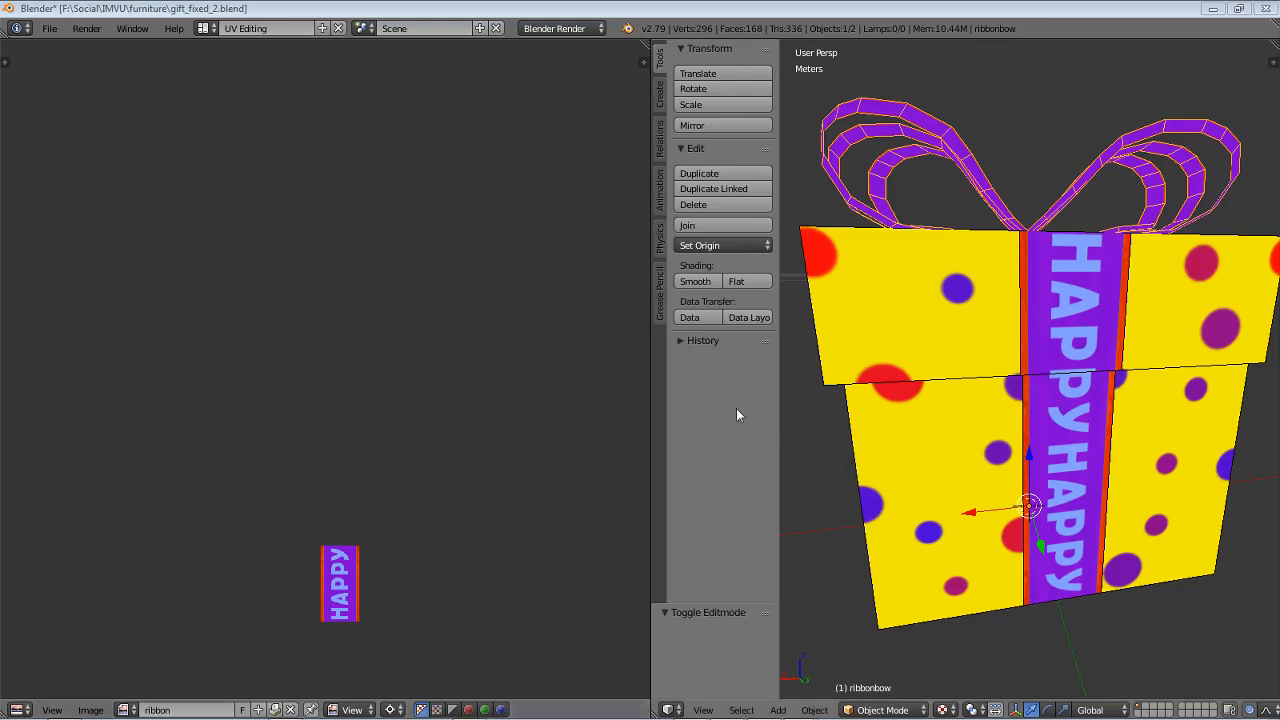
drag(1059, 410, 994, 390)
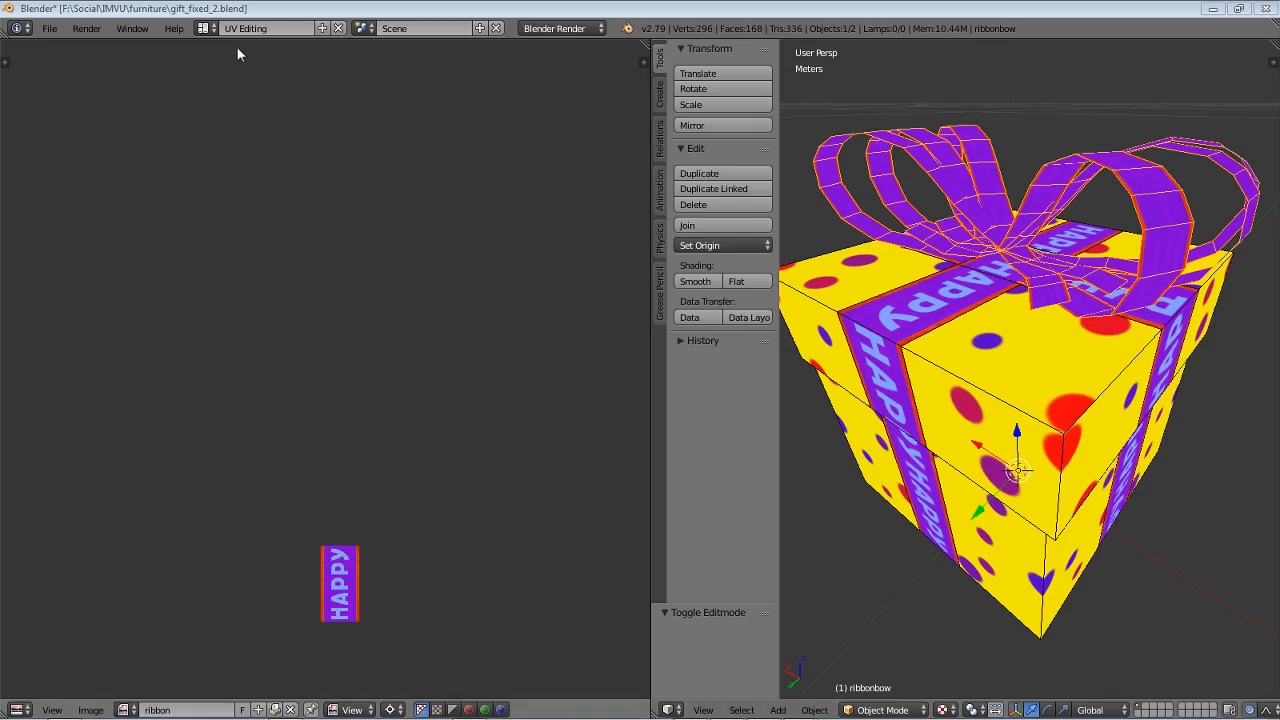
Step: Switch to the Default screen layout, display the gift box with textured shading, and inspect it from several sides
click(213, 28)
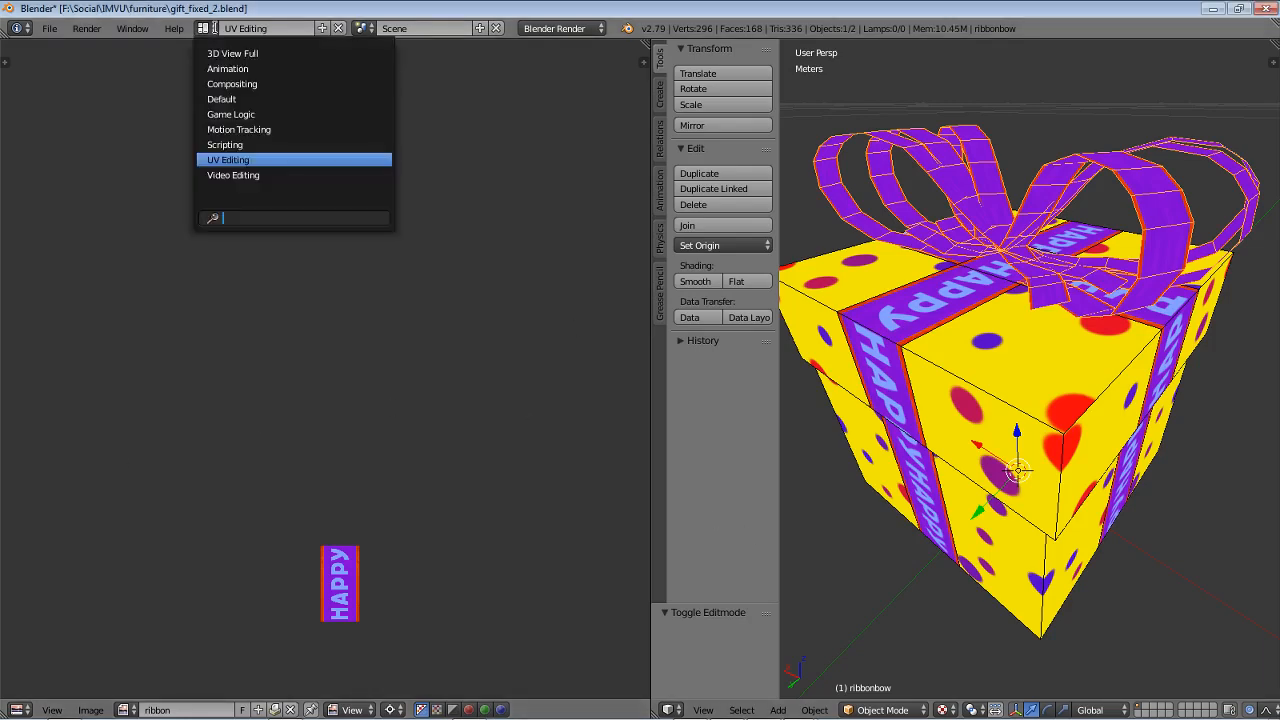
click(231, 98)
drag(583, 336, 491, 433)
scroll(493, 438, down, 3)
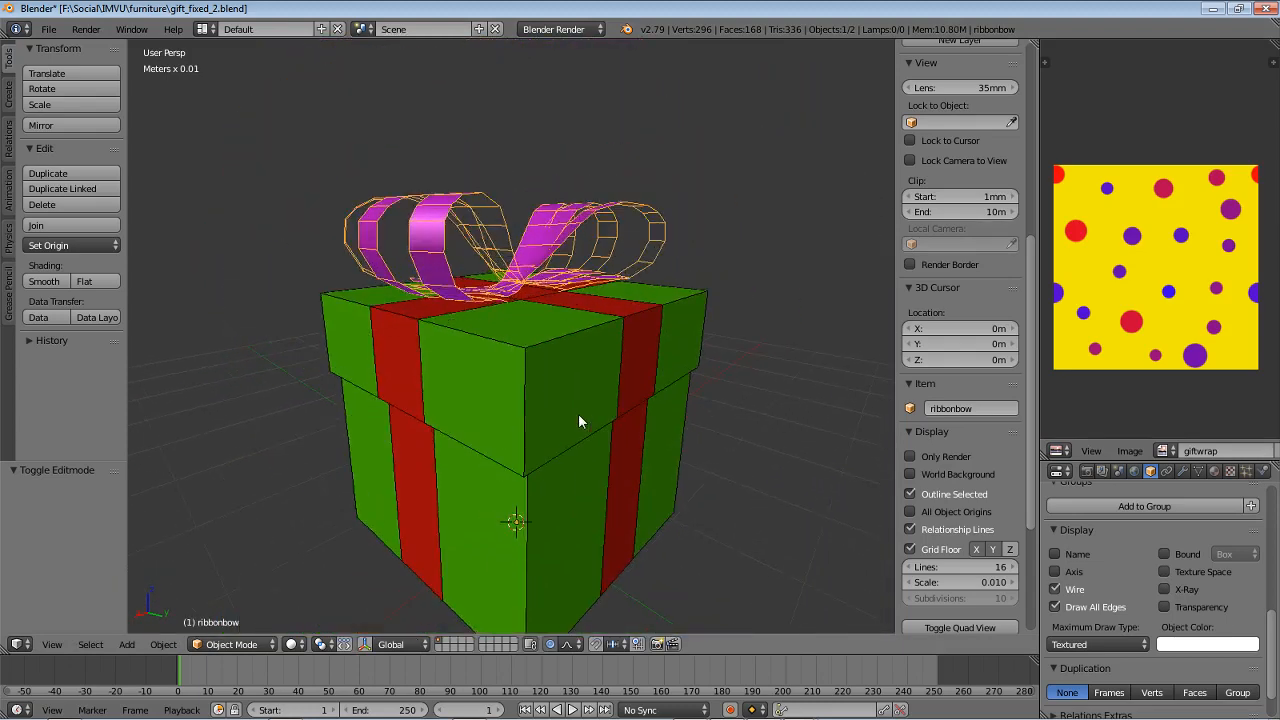
key(alt+z)
mouse_move(586, 418)
mouse_down()
mouse_move(593, 403)
mouse_move(565, 450)
mouse_move(545, 335)
mouse_move(315, 342)
mouse_move(402, 386)
mouse_up()
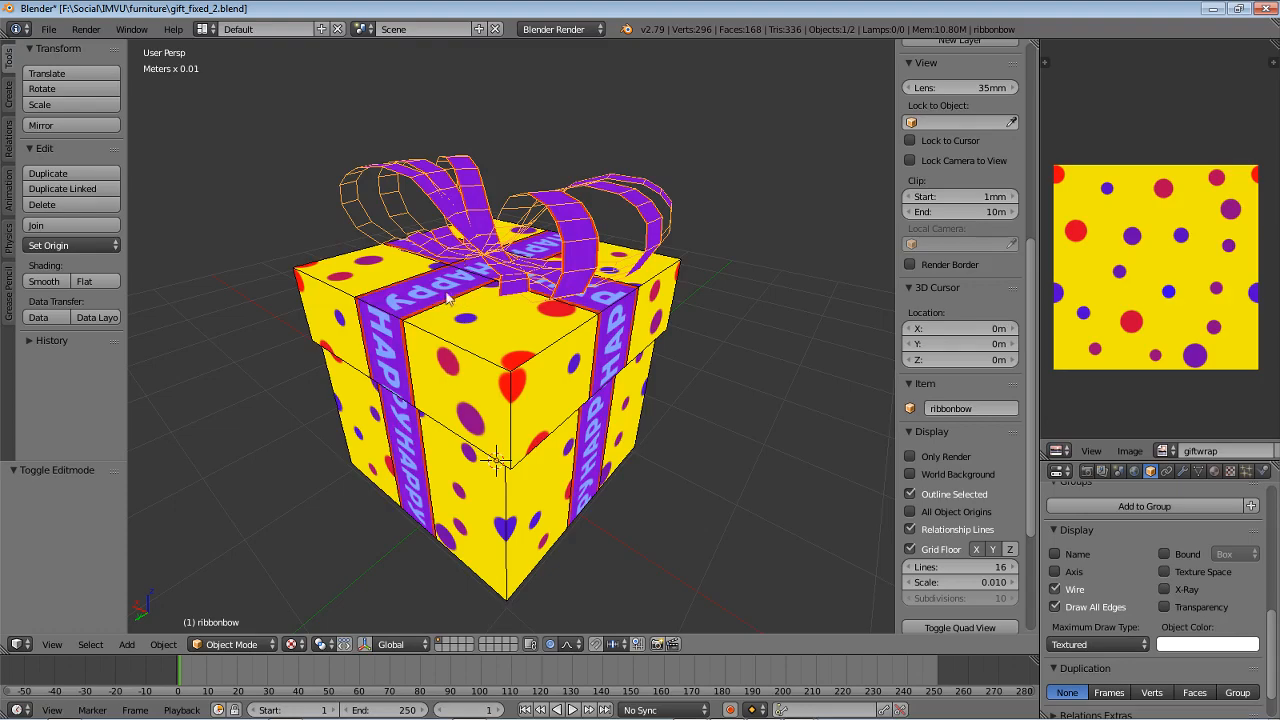
mouse_move(612, 366)
mouse_down()
mouse_move(655, 383)
mouse_move(627, 377)
mouse_up()
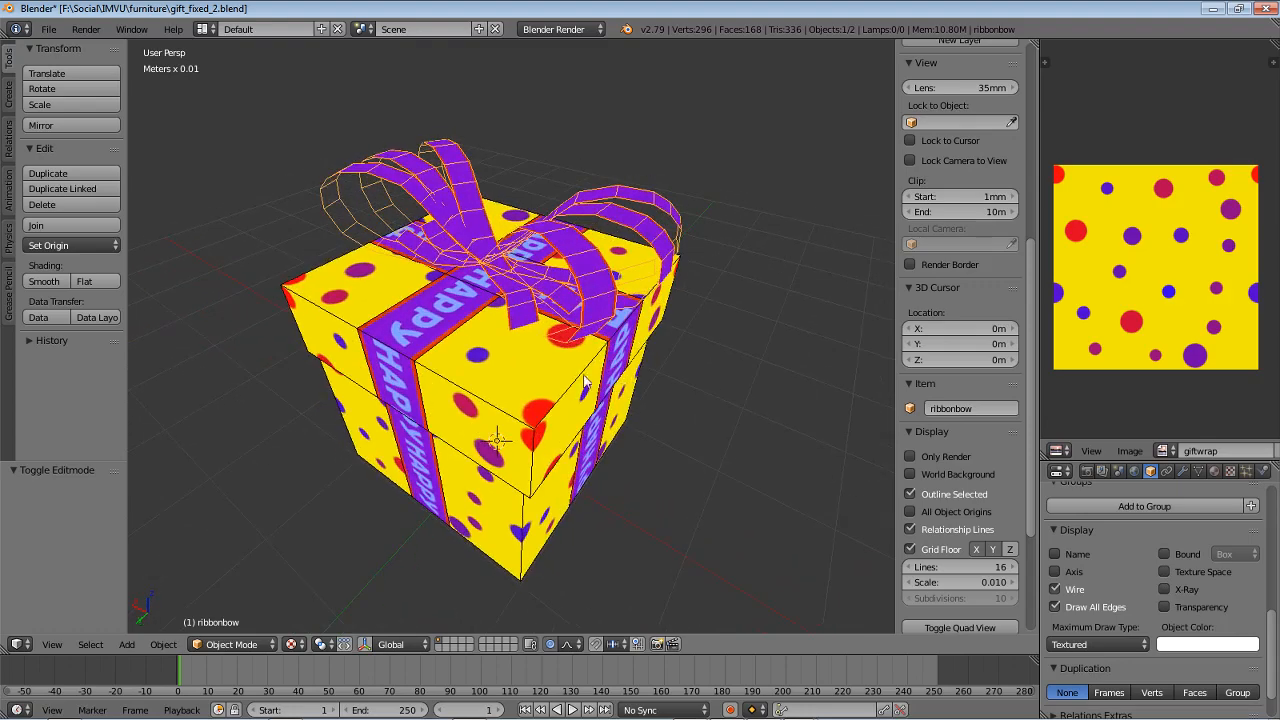
scroll(525, 373, up, 1)
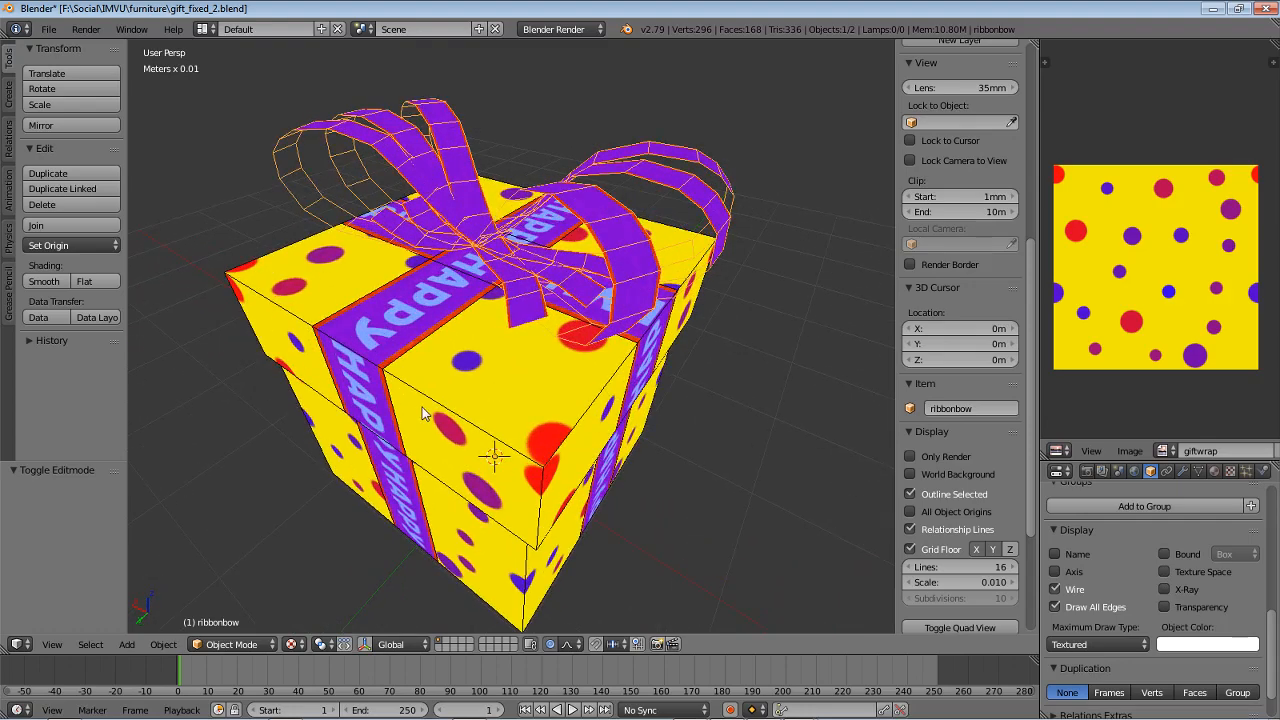
mouse_move(421, 407)
mouse_down()
mouse_move(493, 366)
mouse_move(484, 393)
mouse_move(424, 400)
mouse_up()
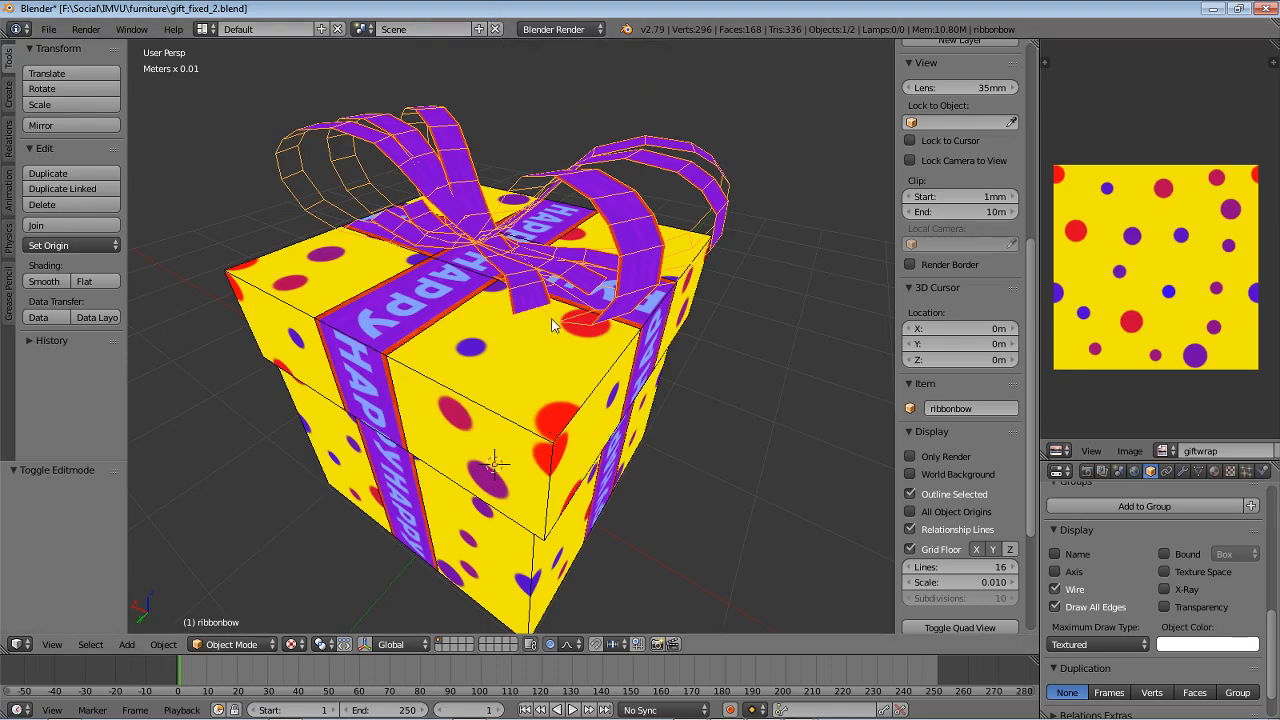
drag(633, 409, 668, 165)
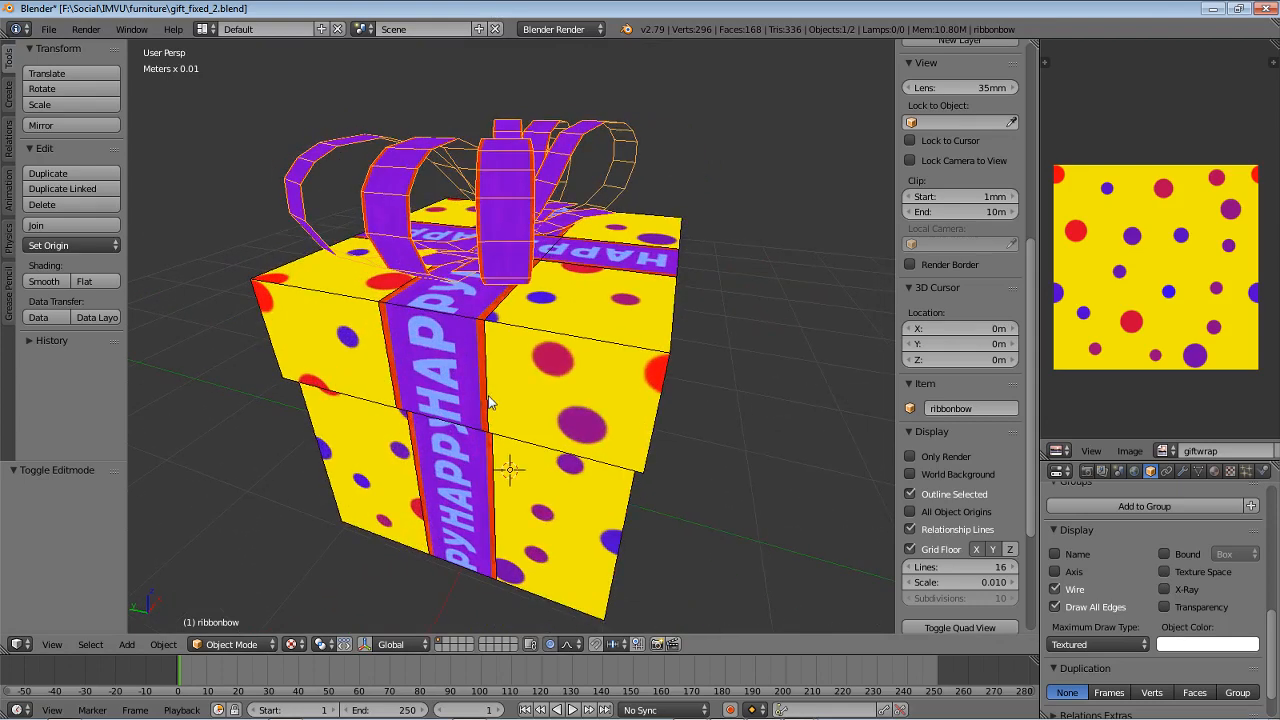
Step: Minimize Blender, launch Hexagon 2 from the desktop, and maximize its window
click(1211, 12)
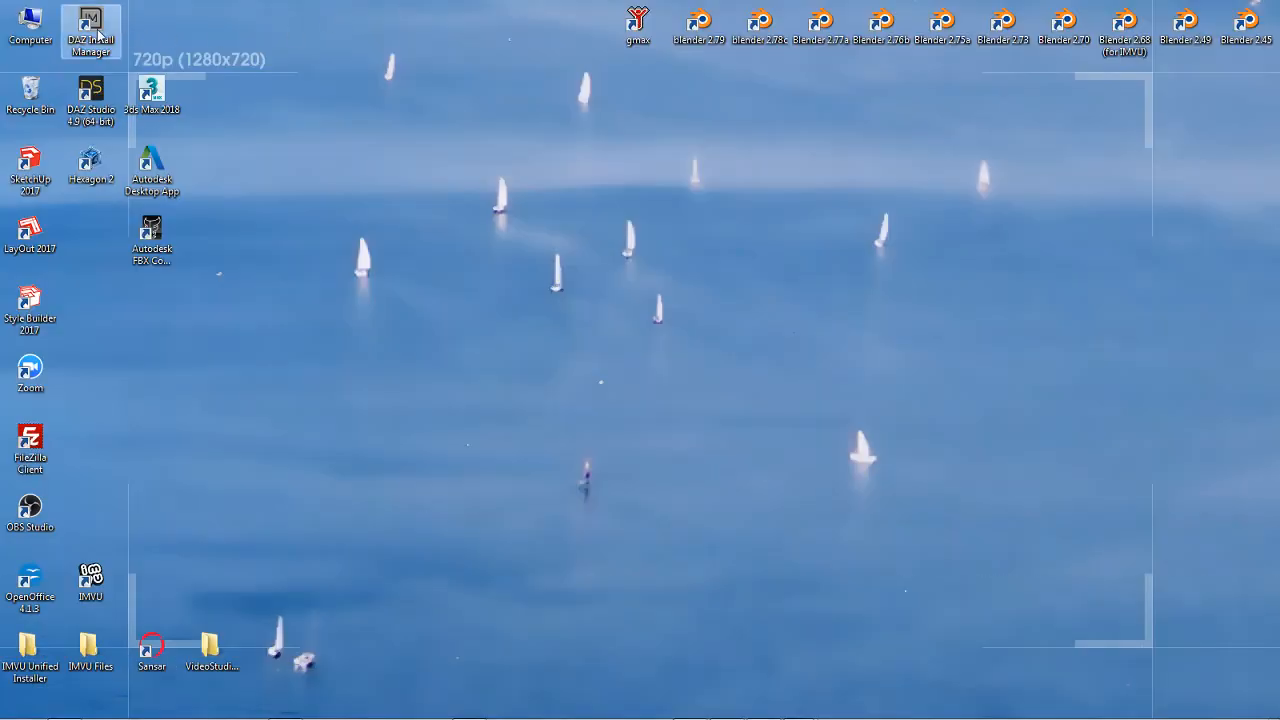
double_click(91, 163)
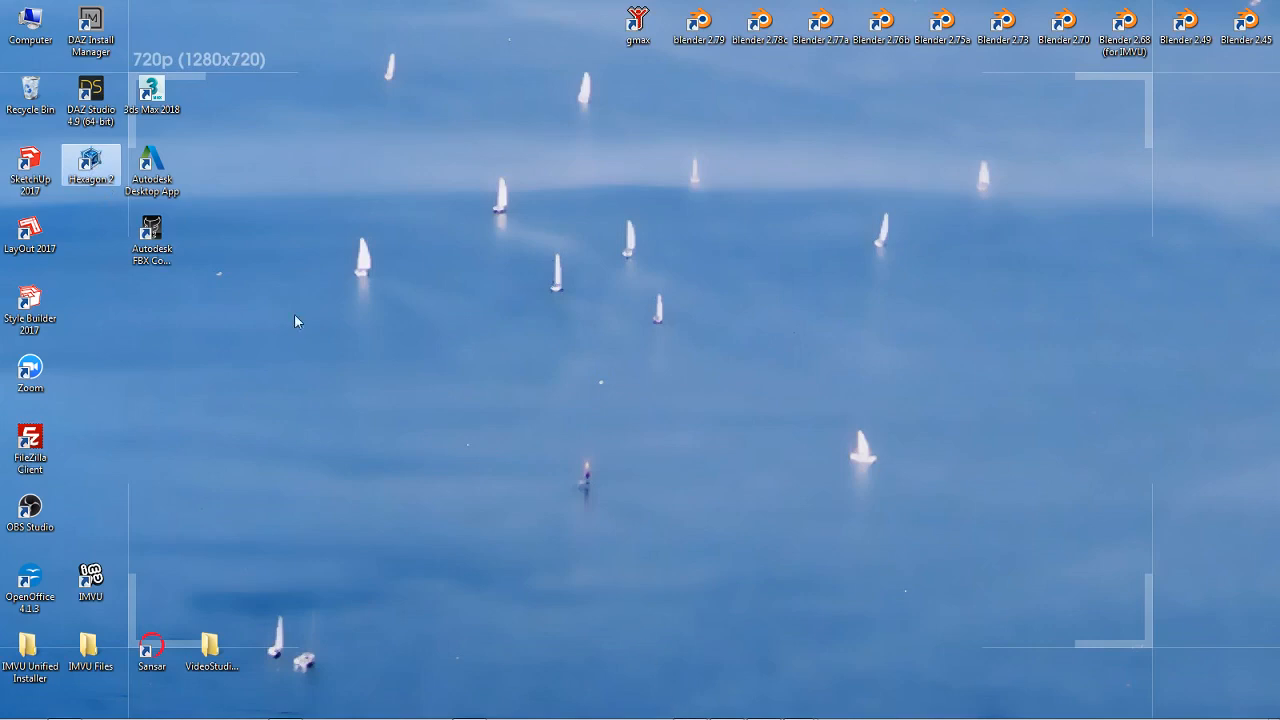
key(Return)
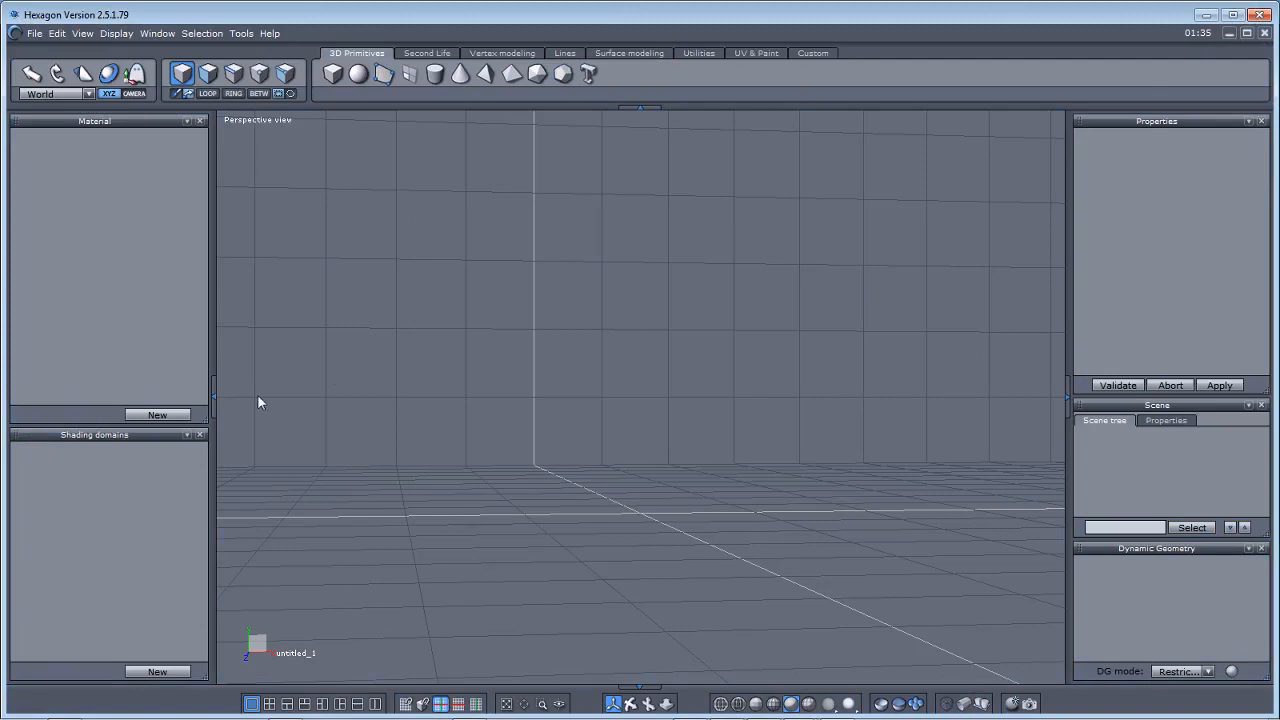
click(1236, 14)
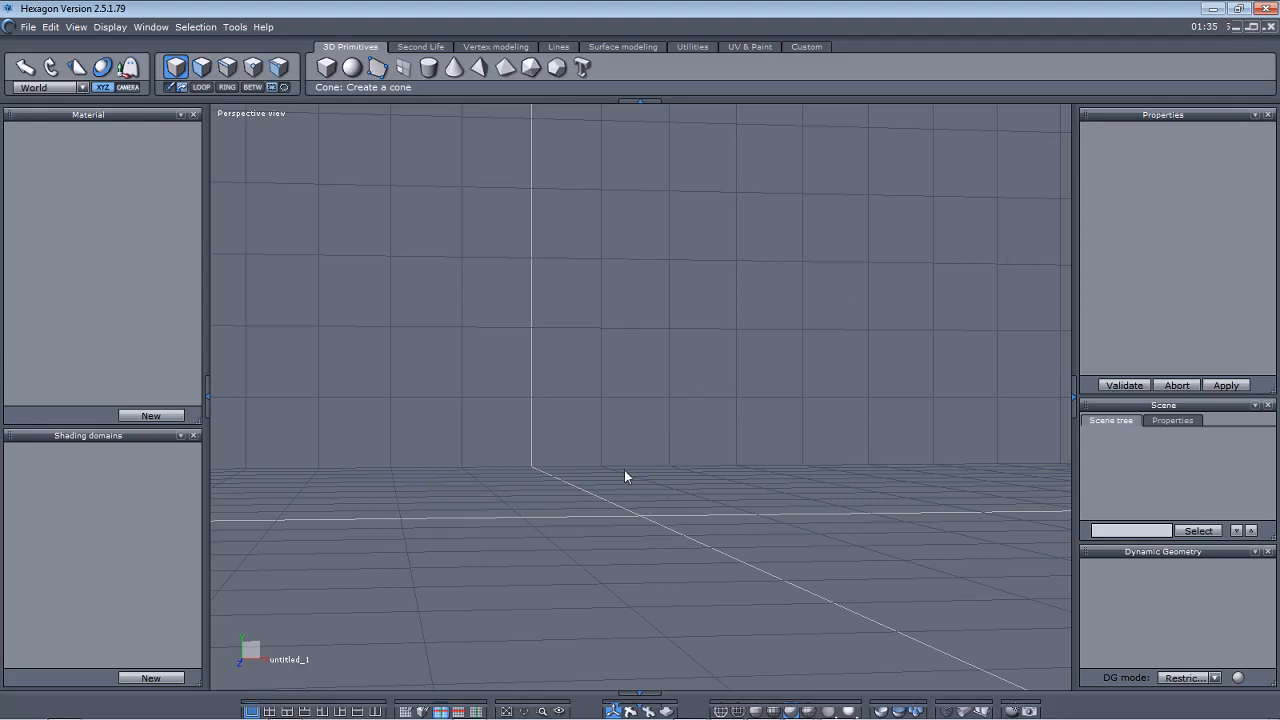
Step: Open the recent file imvu_test.hxn in Hexagon and view the red cube in its scene
drag(697, 428, 643, 457)
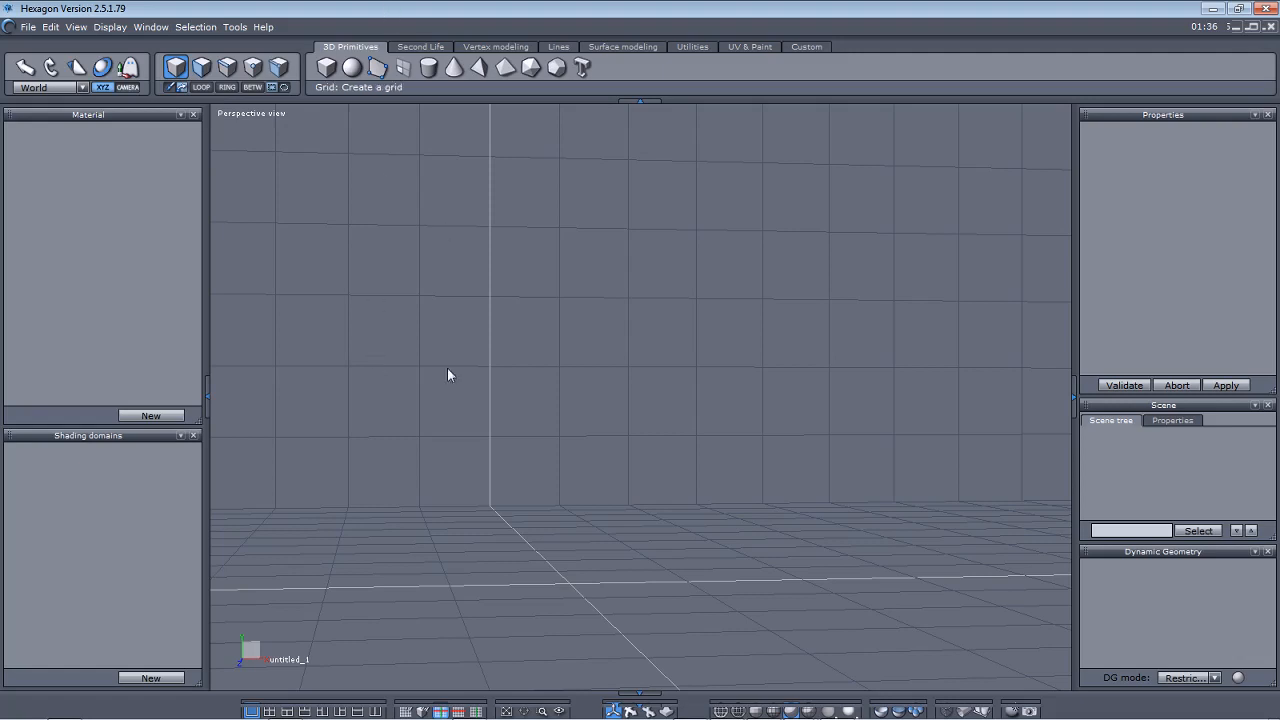
drag(563, 574, 686, 466)
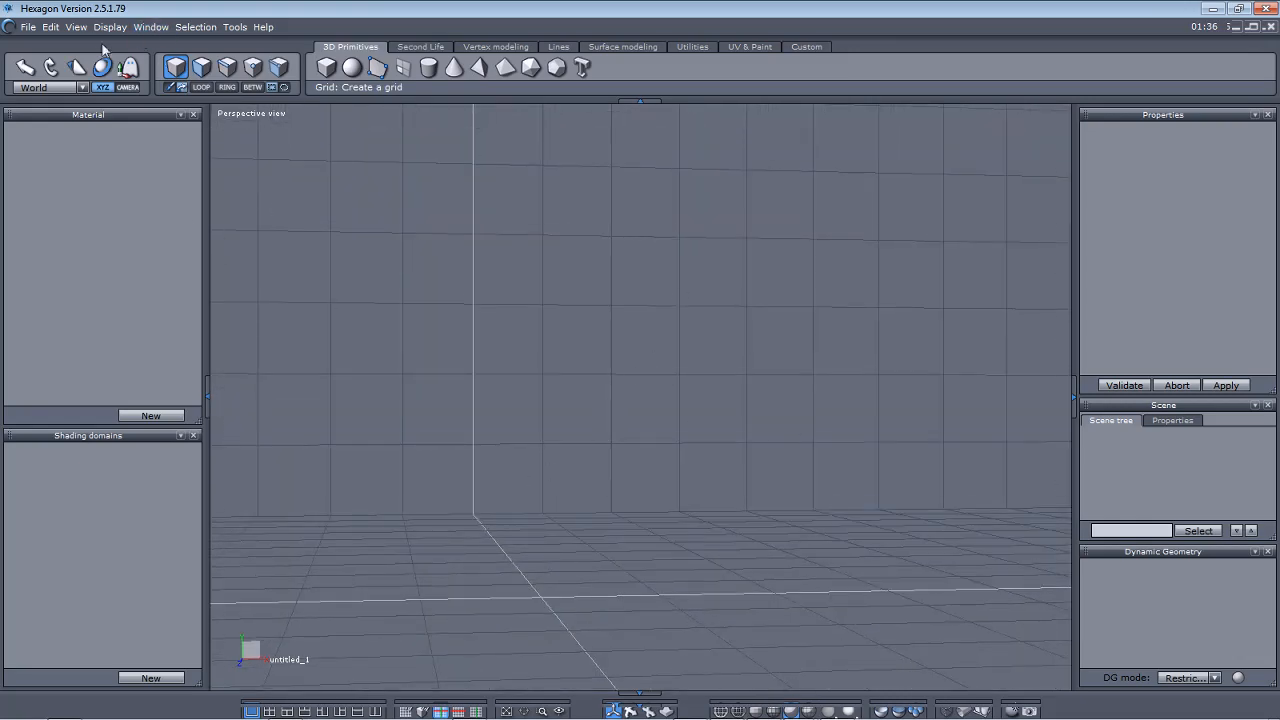
click(28, 27)
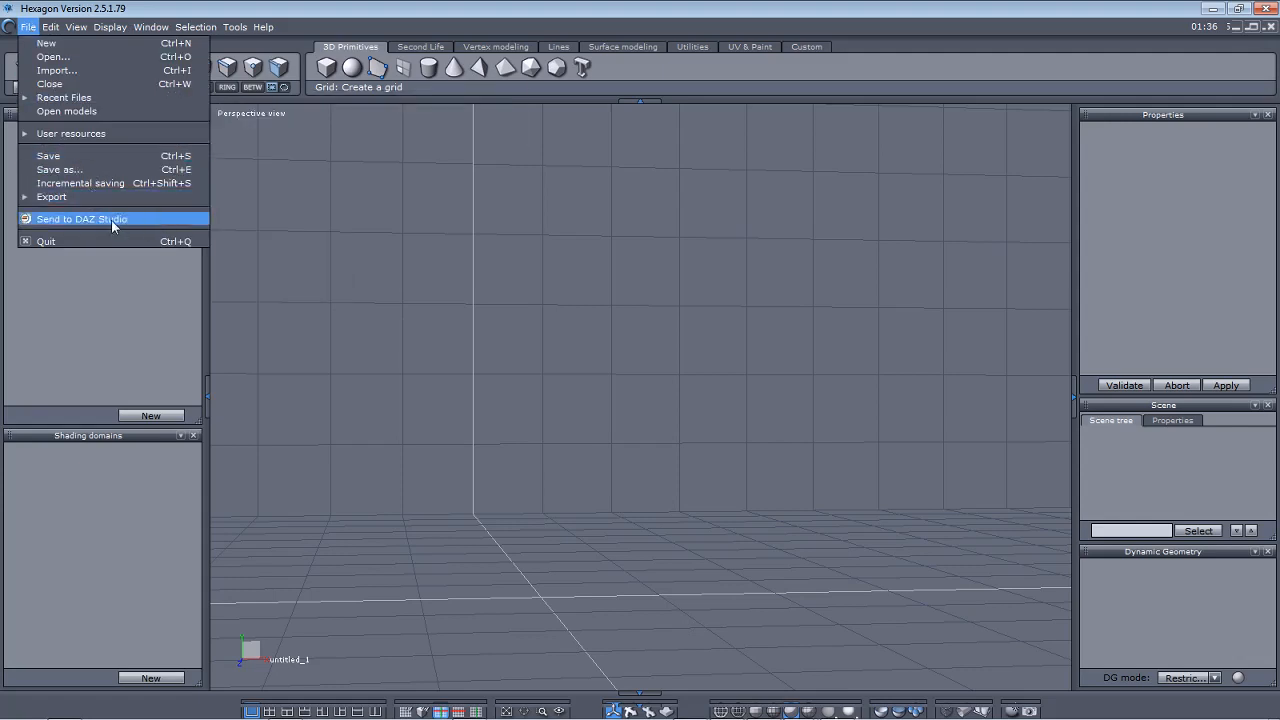
mouse_move(85, 100)
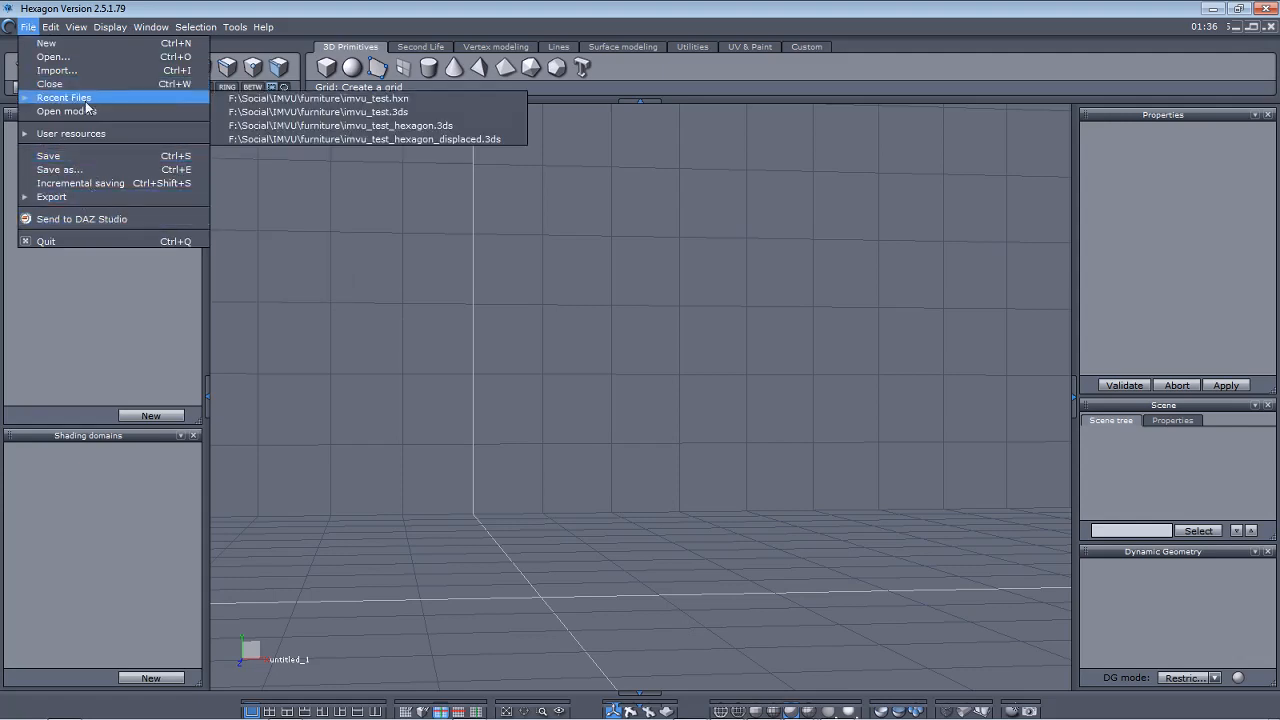
click(389, 104)
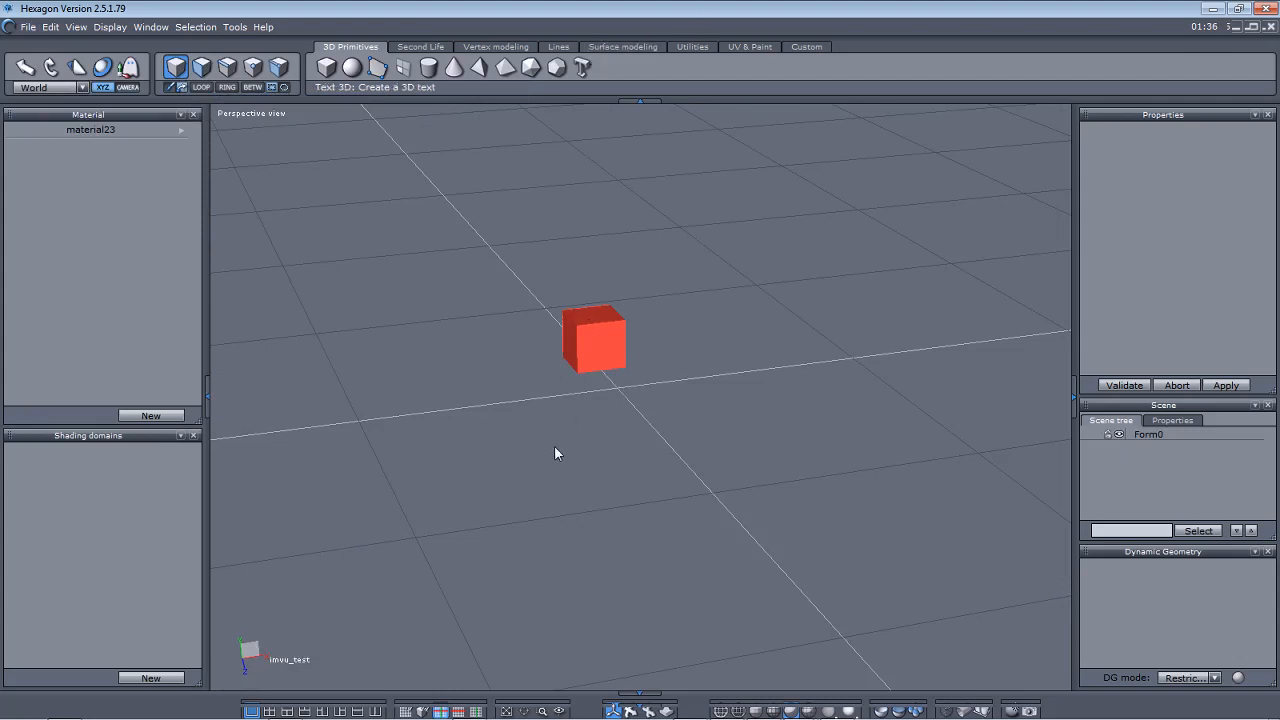
scroll(549, 428, down, 5)
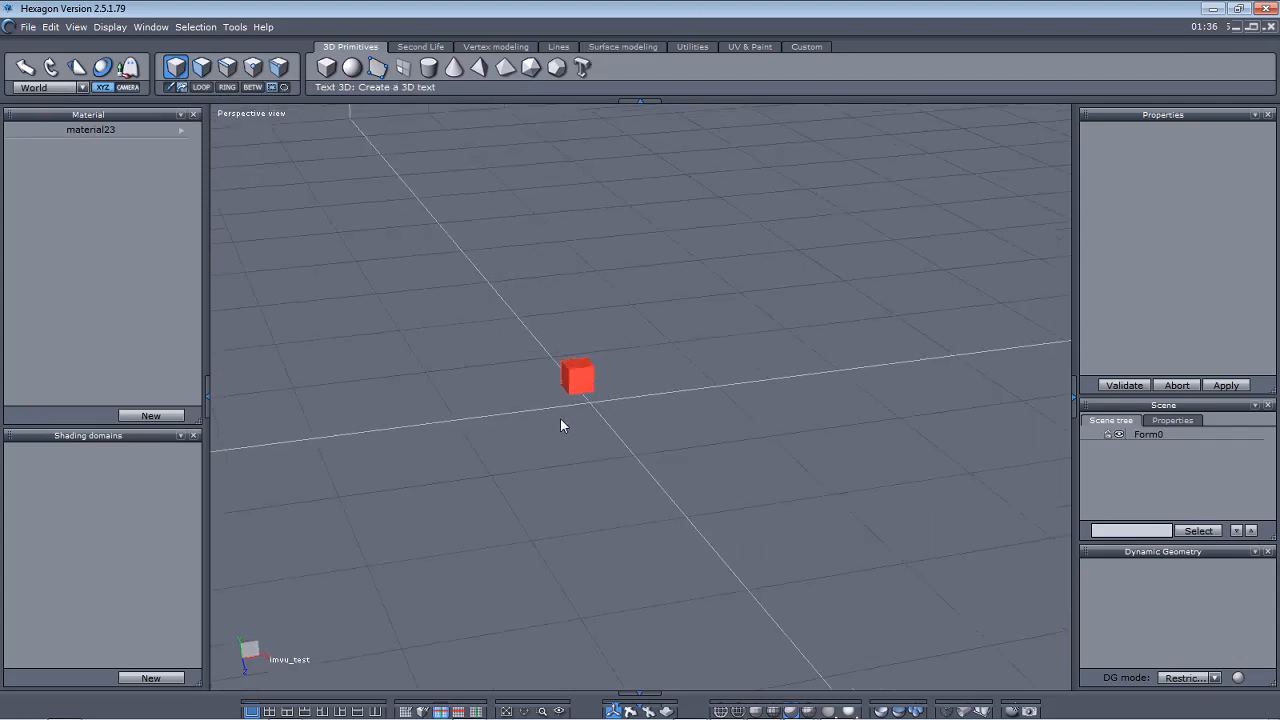
drag(497, 283, 513, 414)
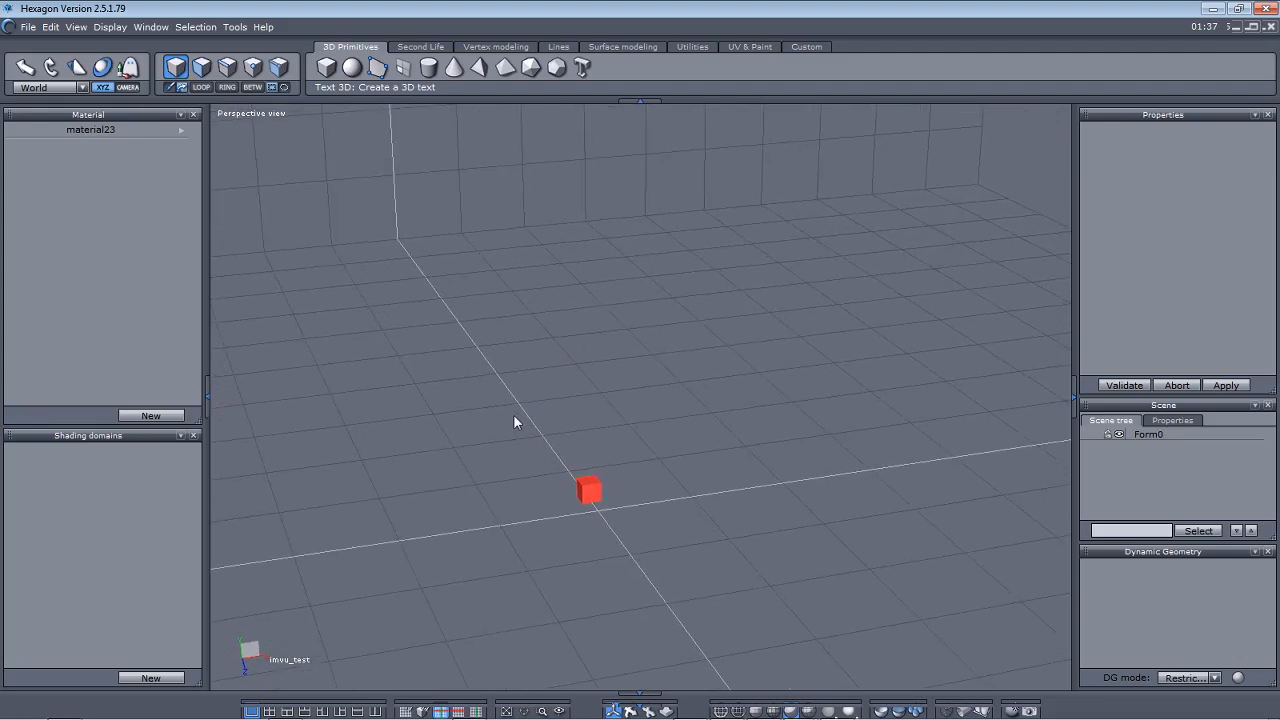
Step: Show the export formats available for the red cube scene, including 3D Studio
scroll(511, 417, up, 2)
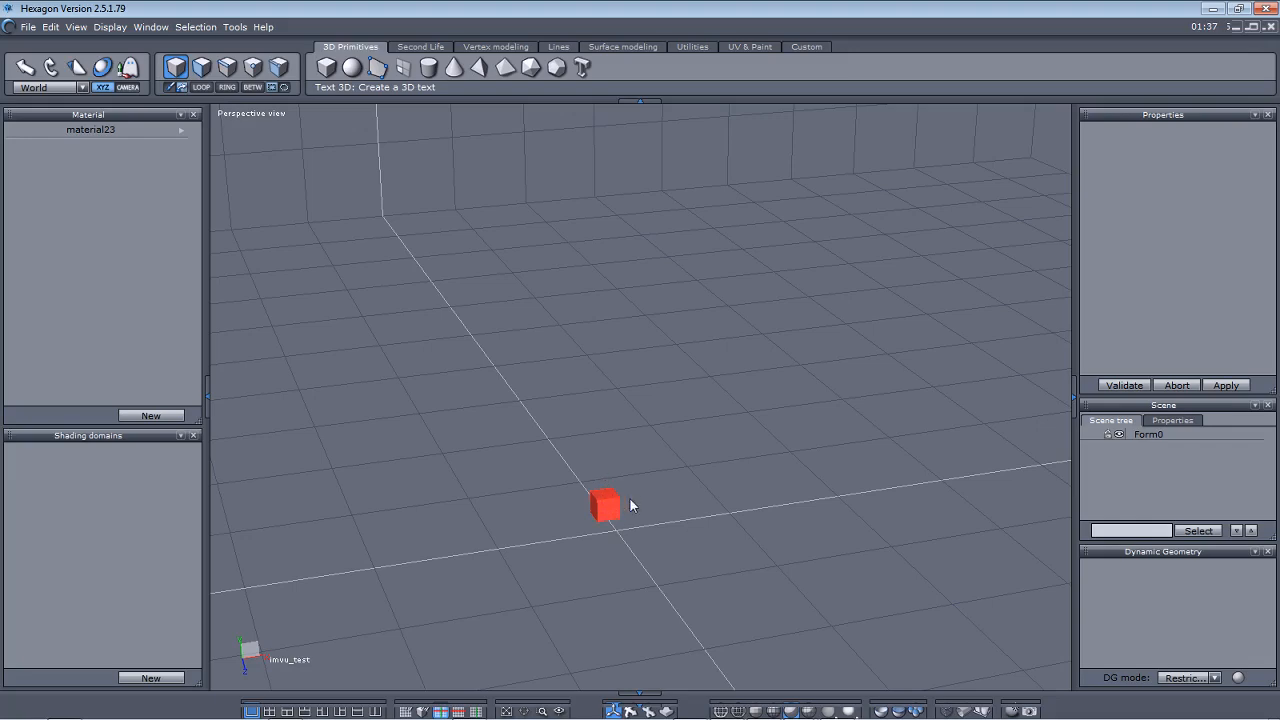
click(30, 27)
mouse_move(60, 196)
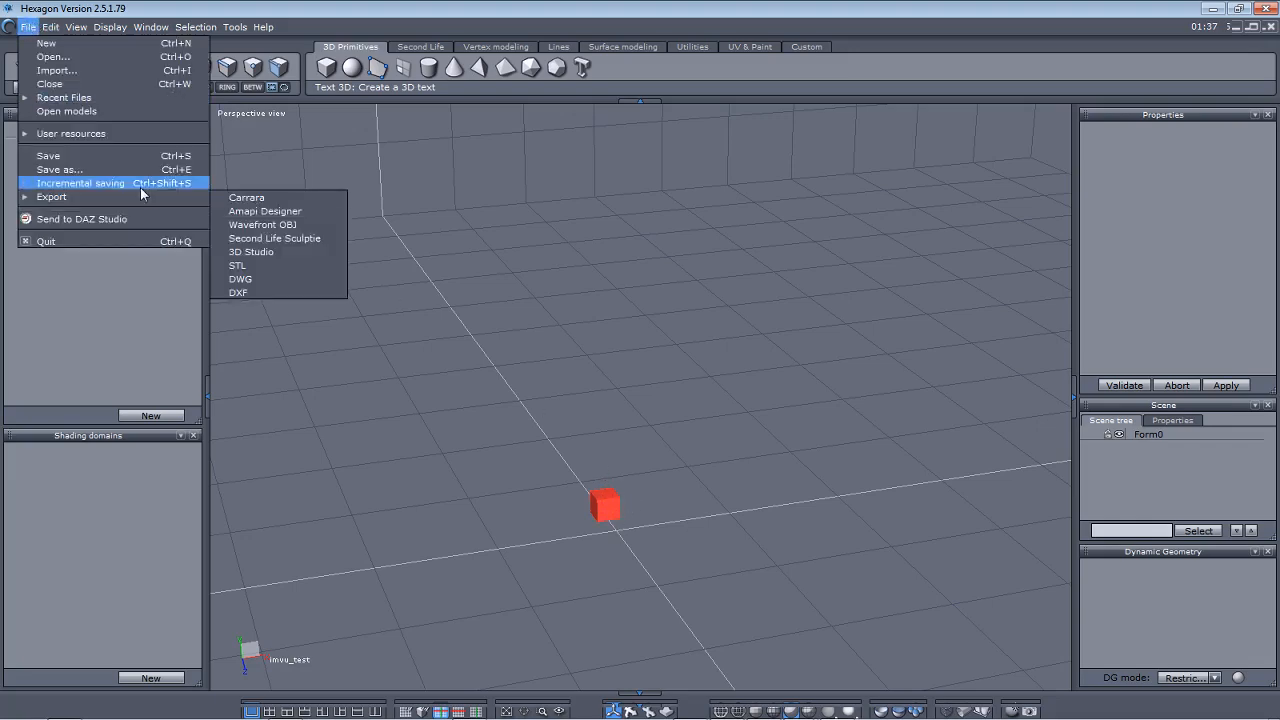
click(270, 252)
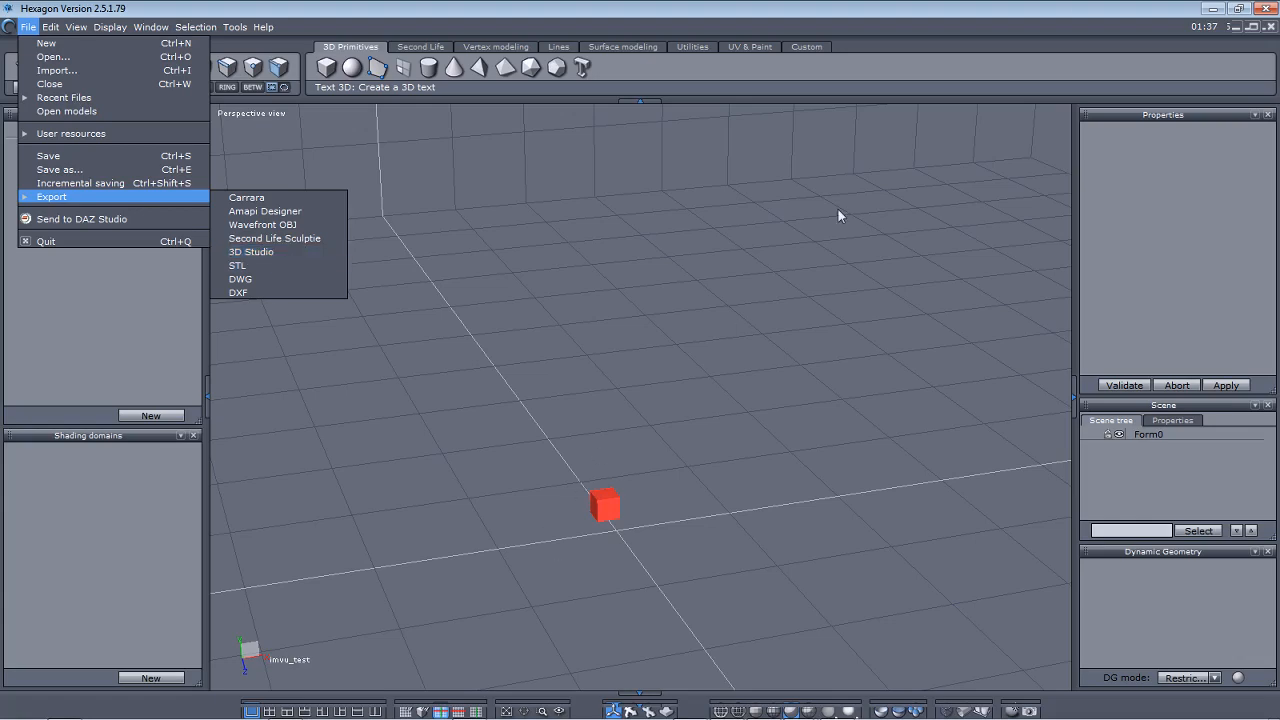
Step: Minimize Hexagon, launch Autodesk FBX Converter from the desktop, and add imvu_test_hexagon_displaced.3ds as the source file
click(1212, 8)
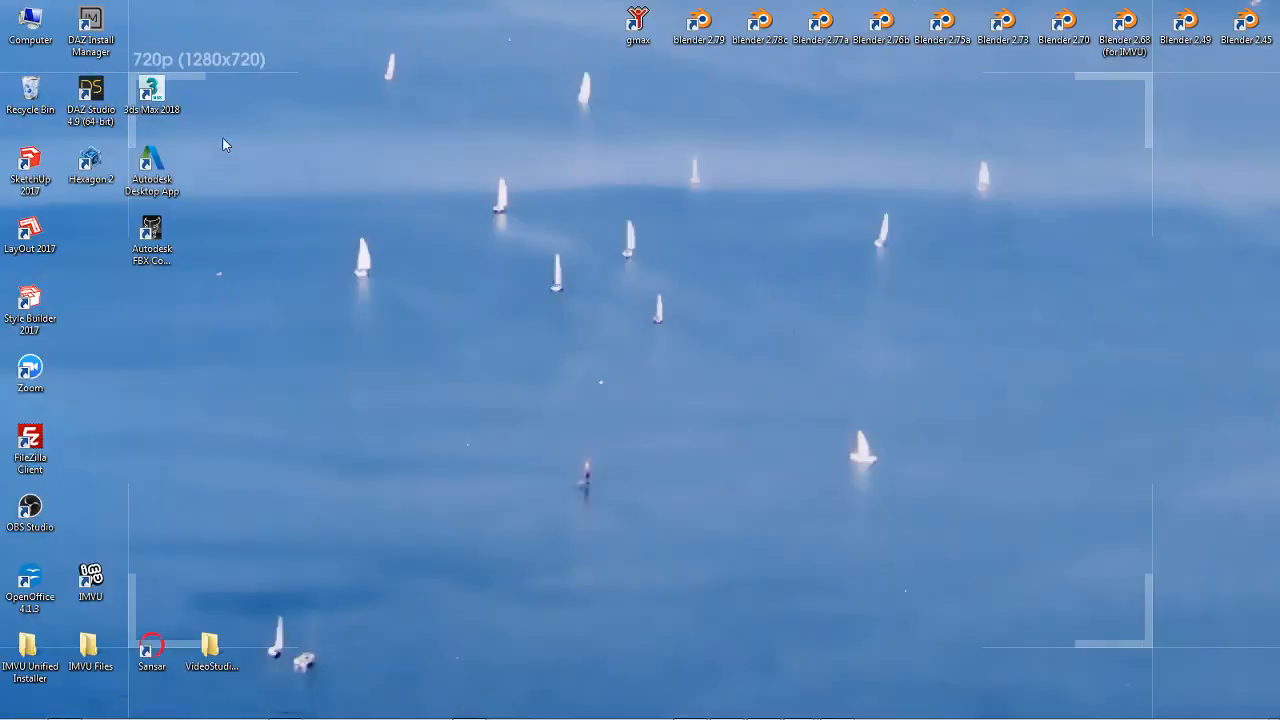
double_click(152, 240)
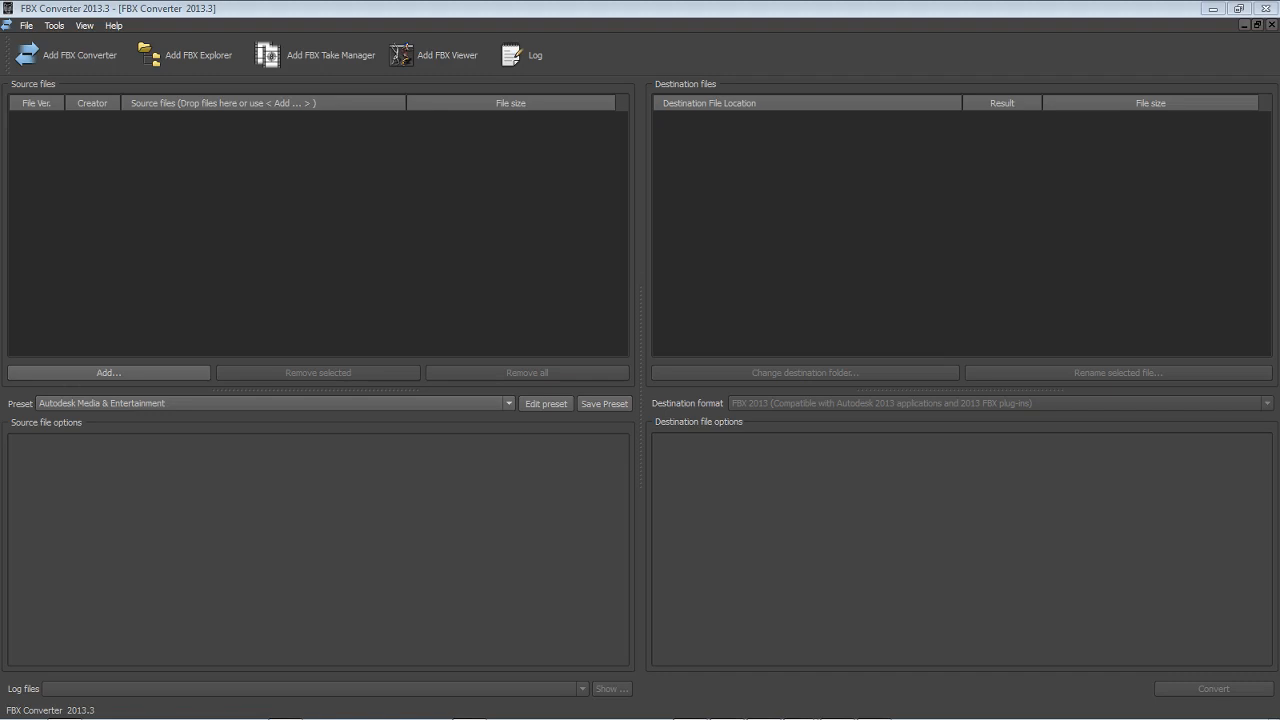
drag(253, 190, 256, 148)
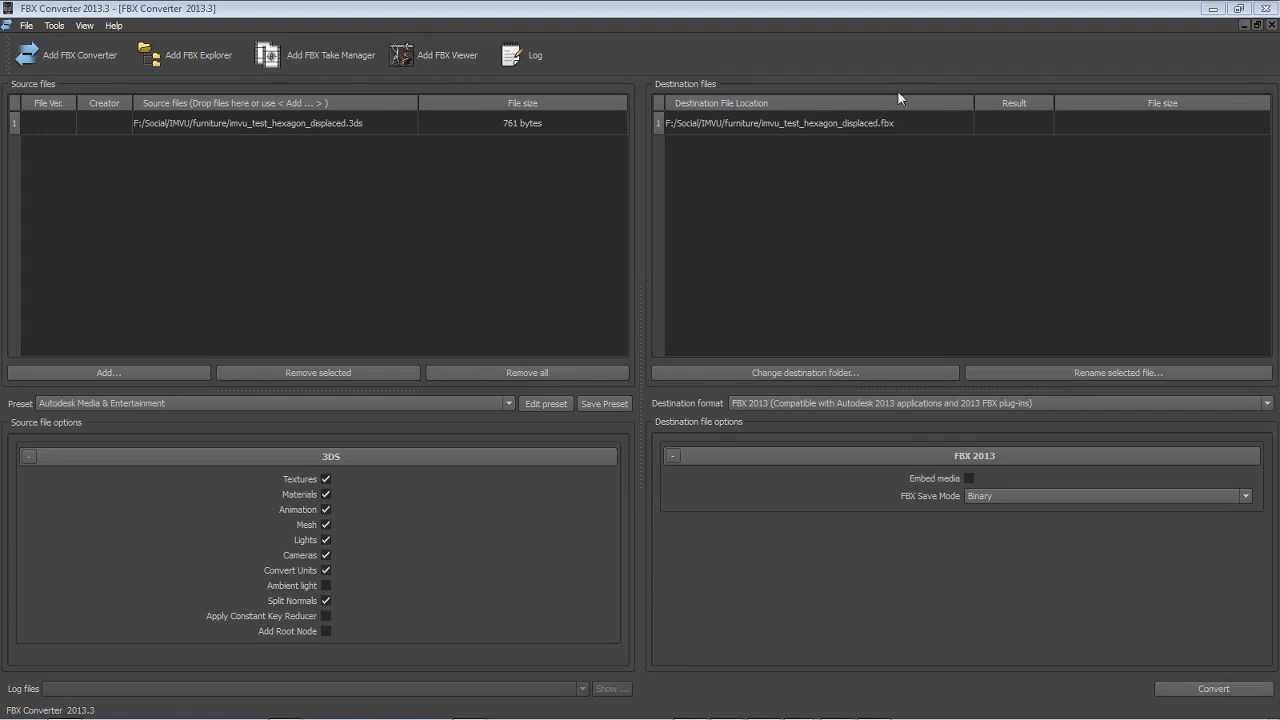
Step: Rename the converter's destination file as imvu_test_hexagon_displaced2.fbx in the furniture folder
click(861, 125)
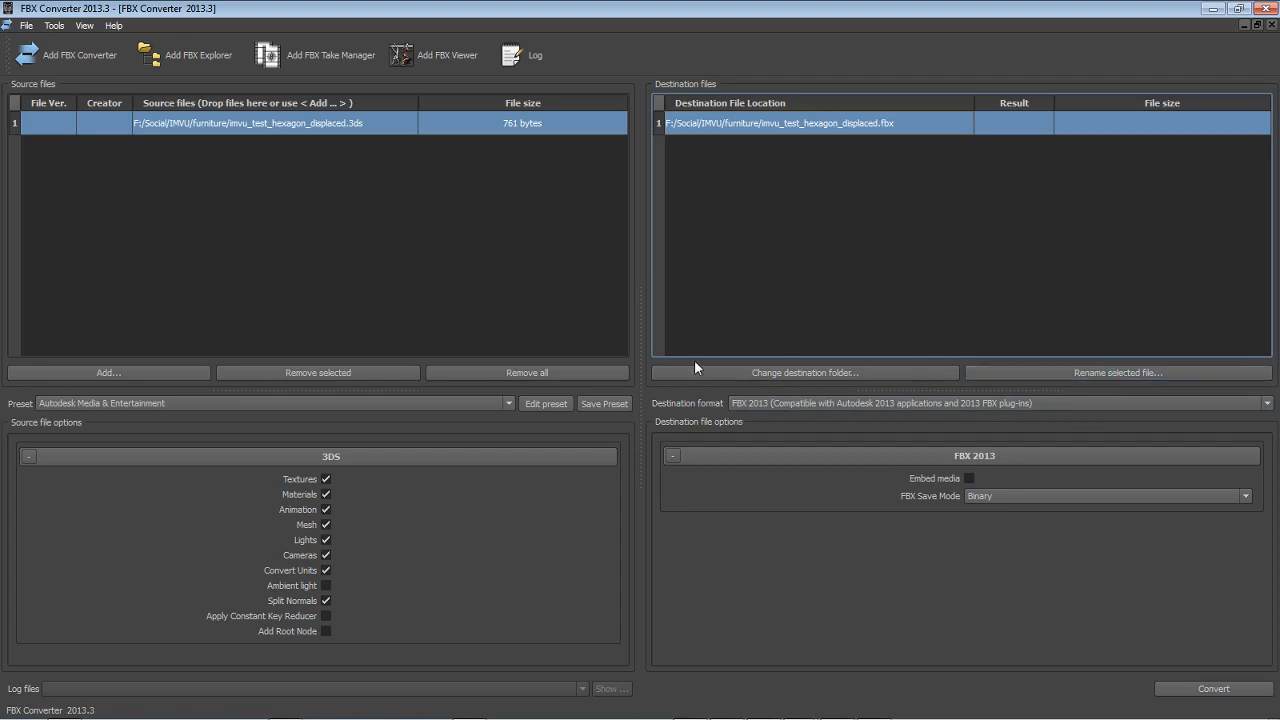
double_click(806, 122)
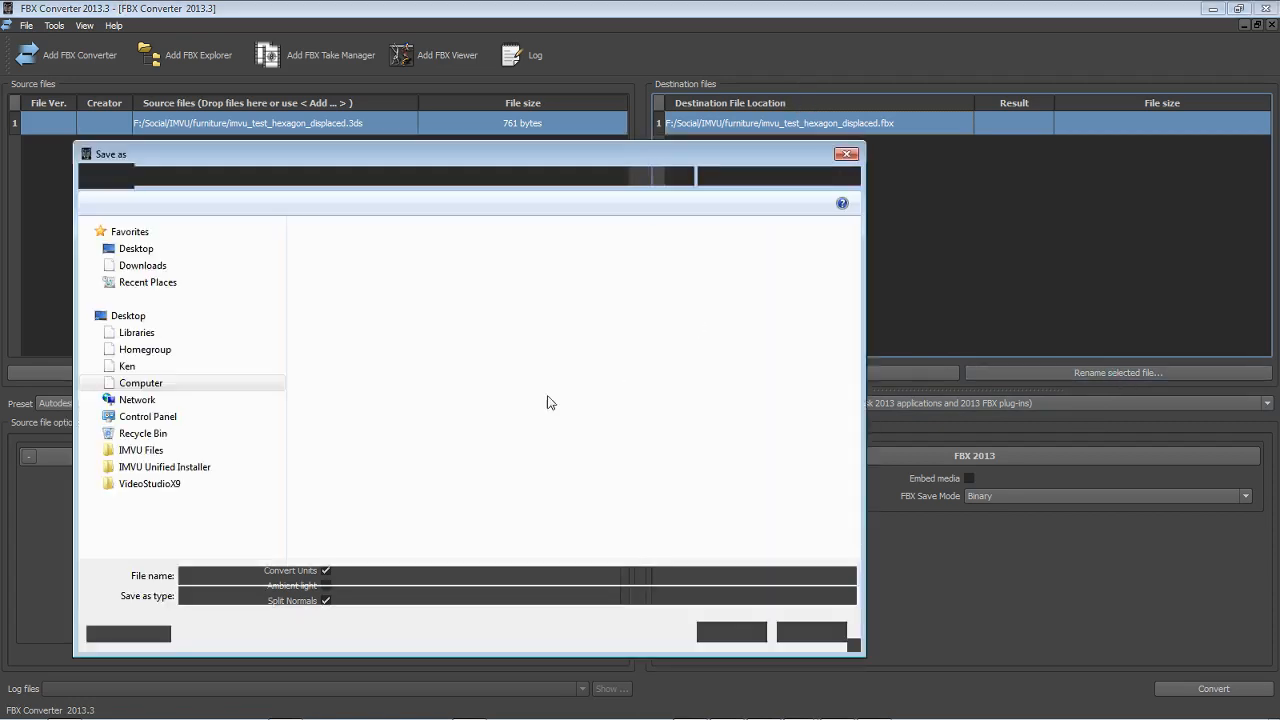
click(323, 578)
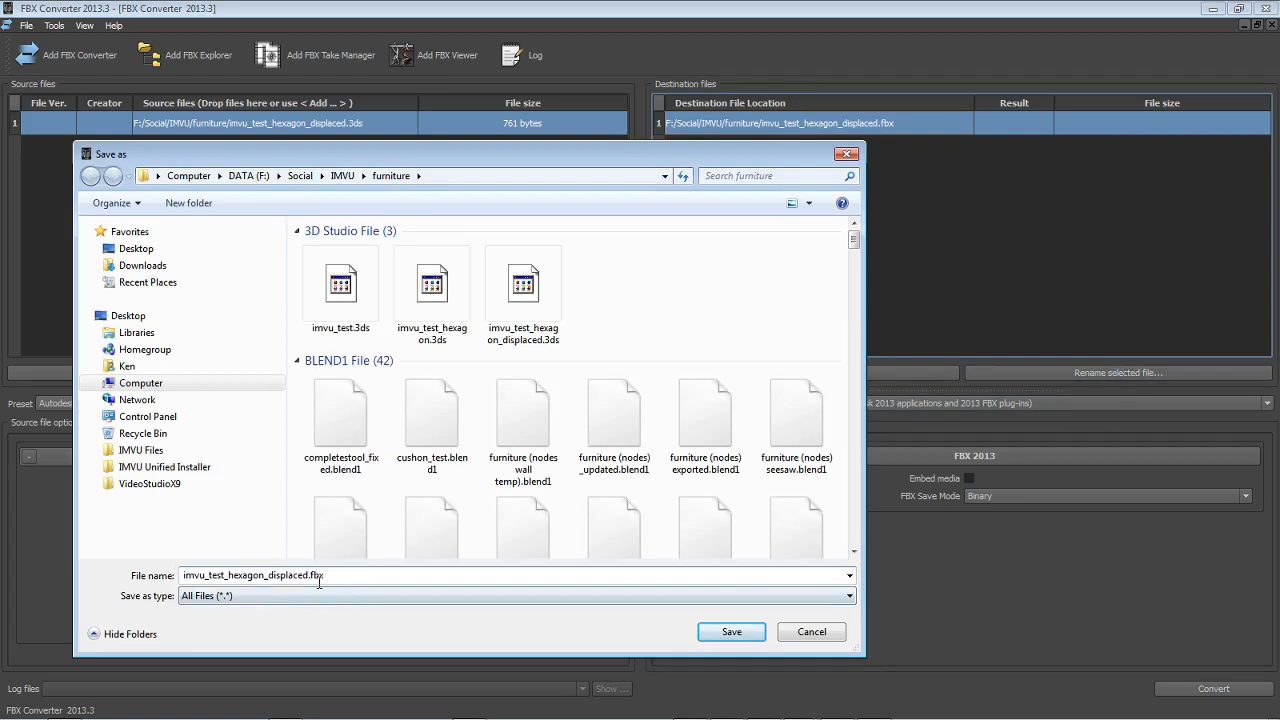
click(310, 578)
text(2)
click(740, 632)
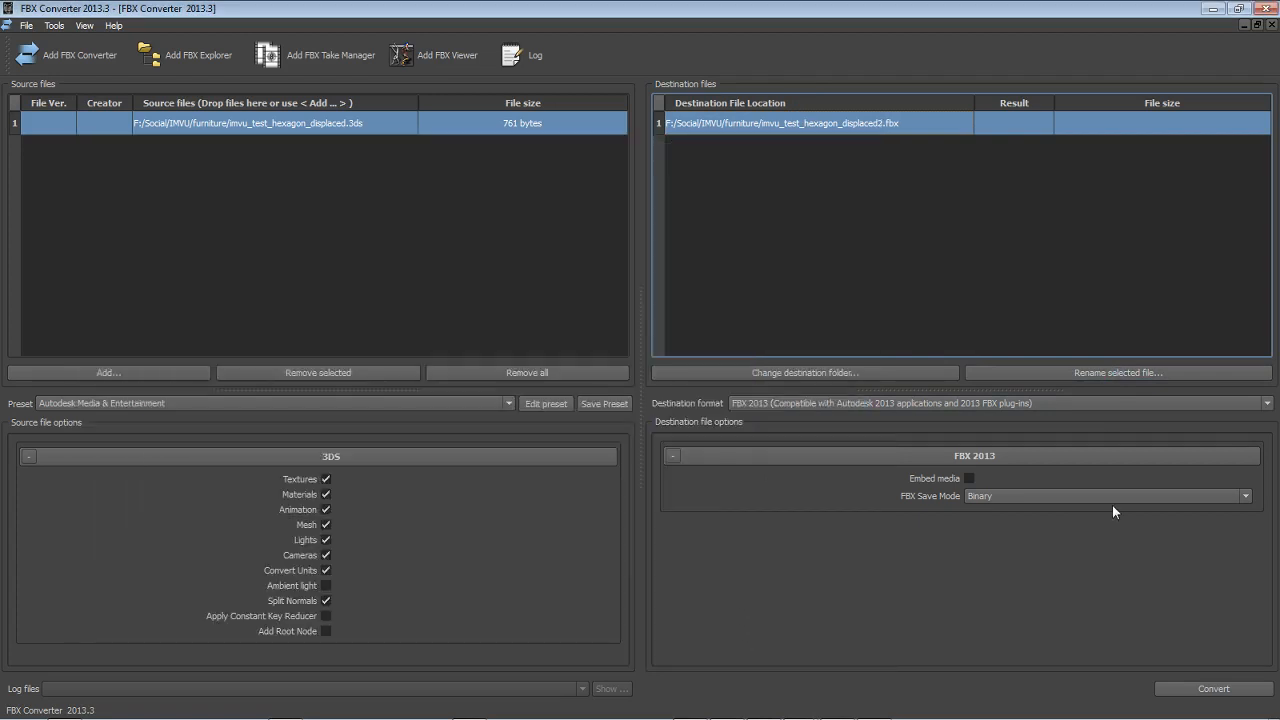
Step: Keep the FBX save mode set to Binary and convert the 3DS file to FBX 2013
click(1002, 490)
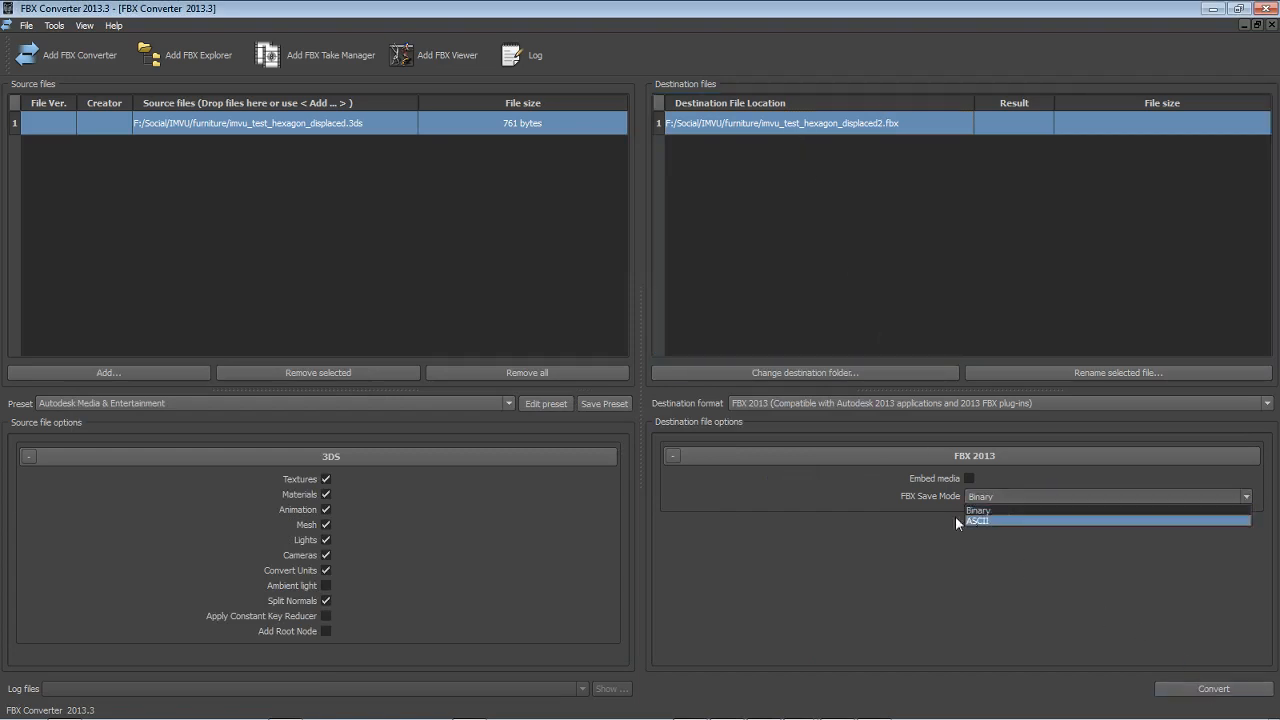
click(994, 508)
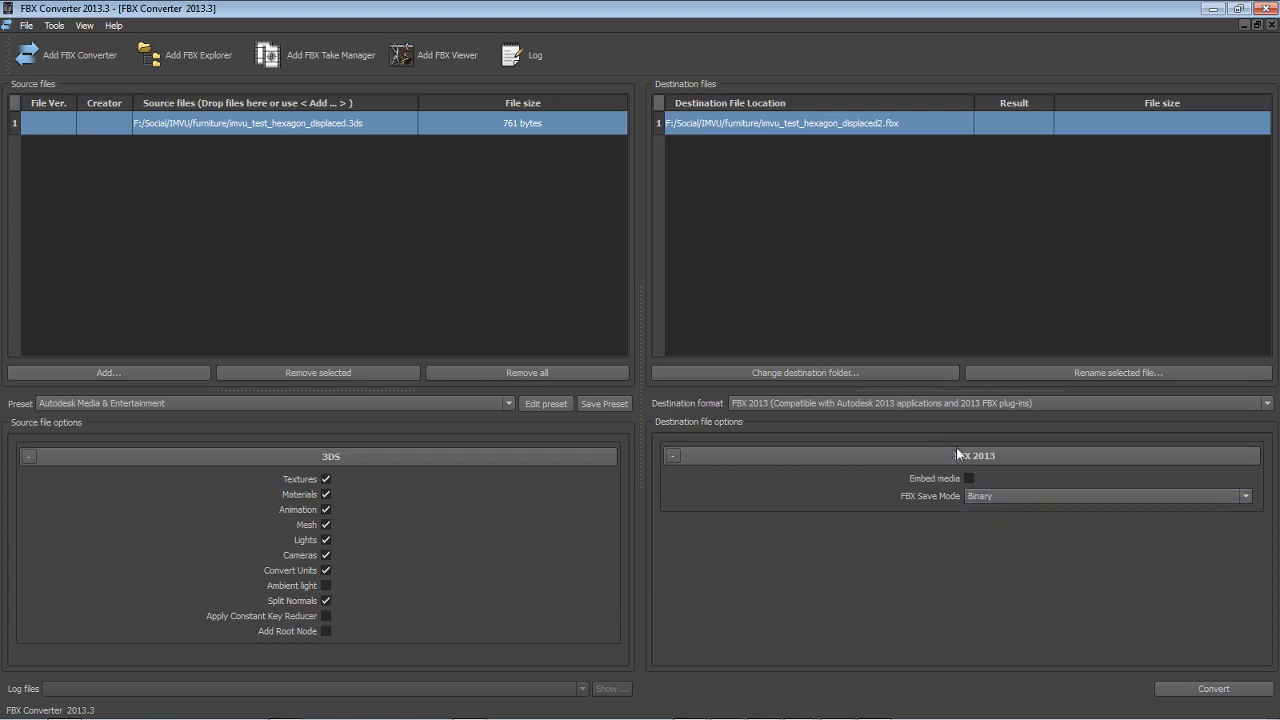
click(1059, 453)
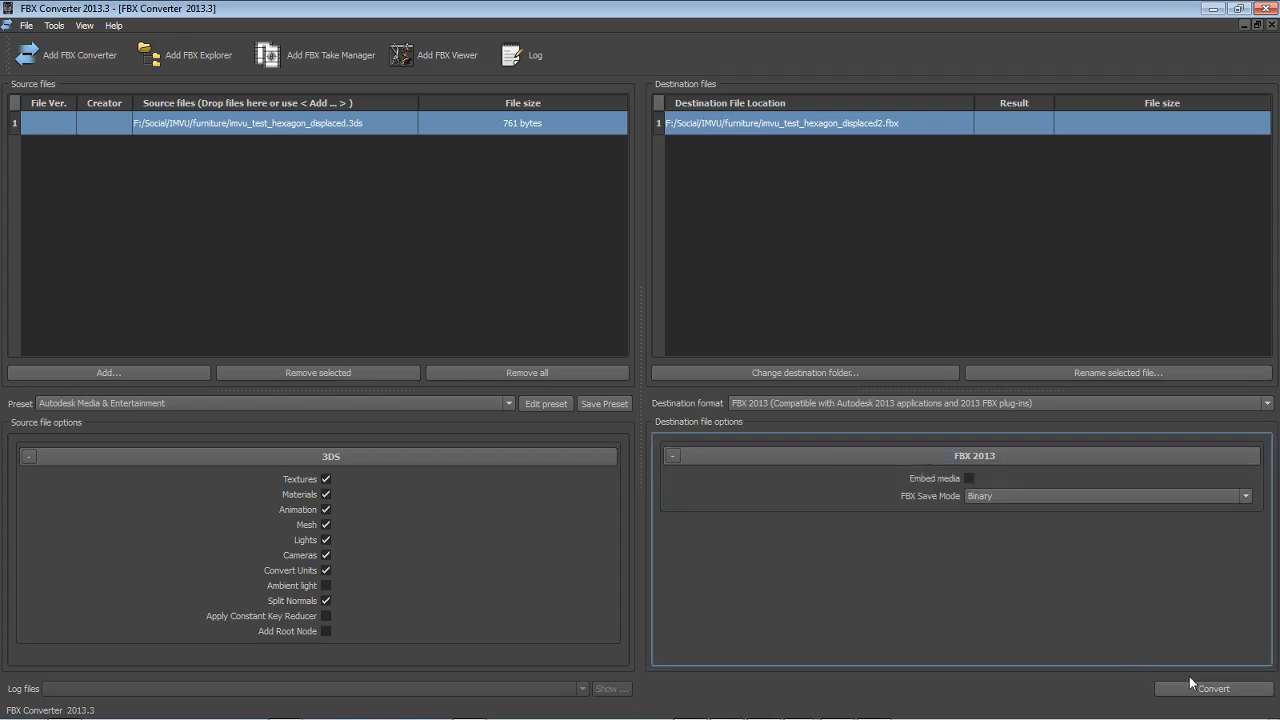
click(1221, 689)
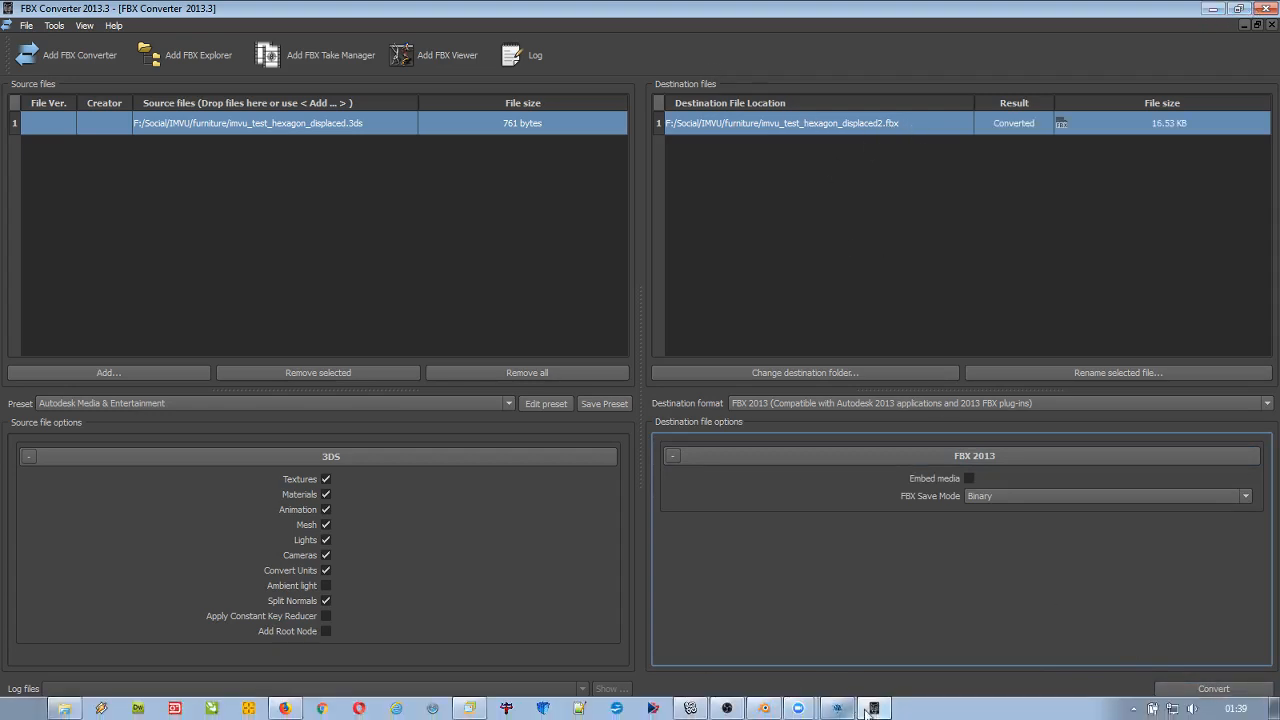
Step: Switch to IMVU and open the Creator Program page from its home screen
click(688, 710)
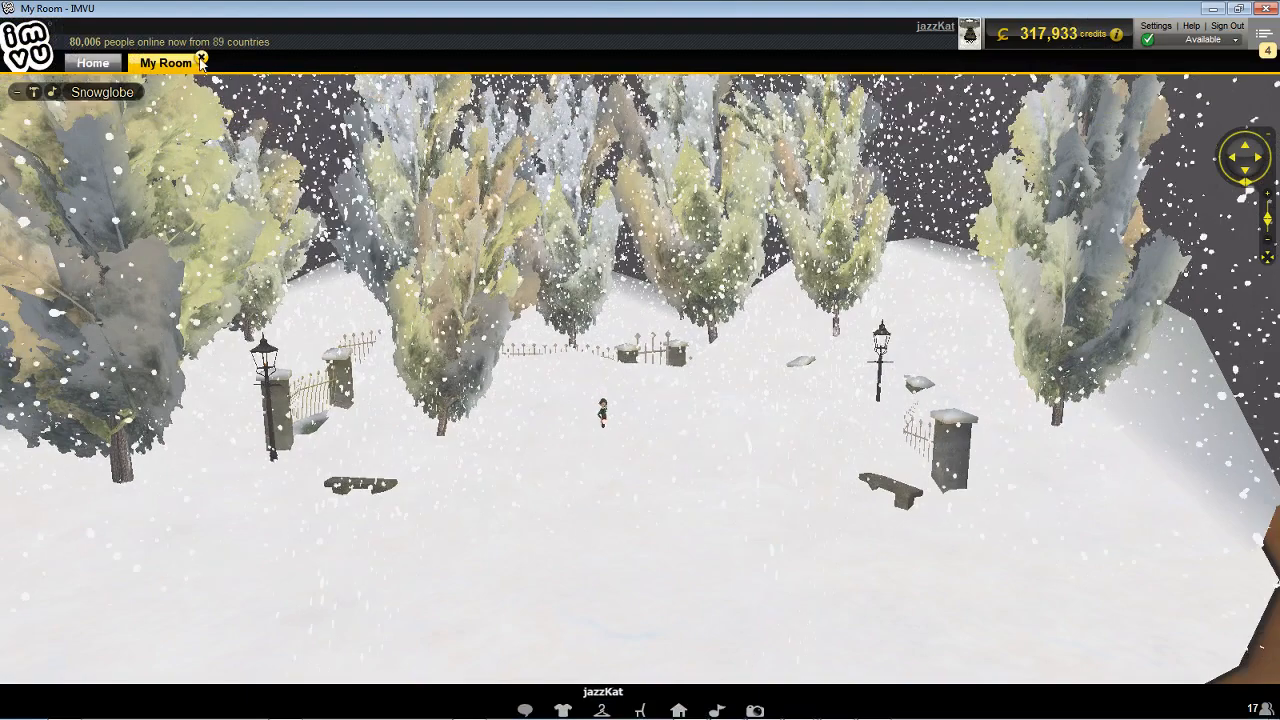
click(90, 63)
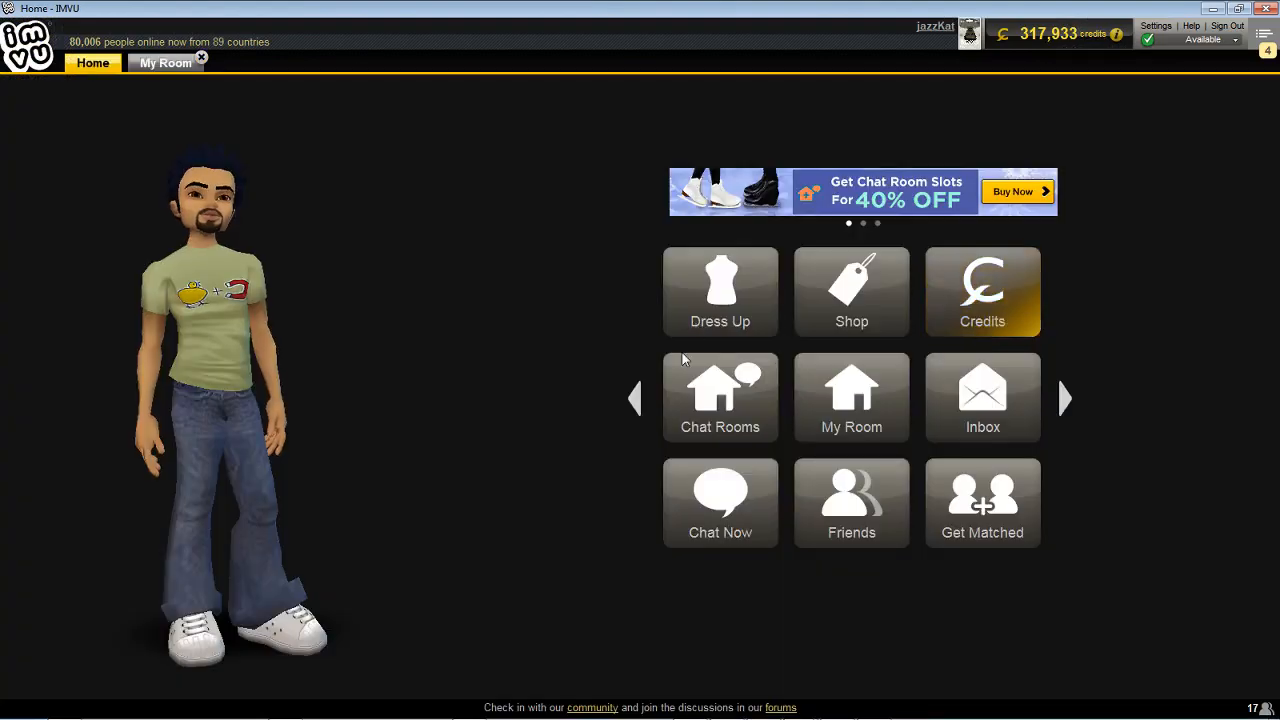
click(634, 398)
click(700, 287)
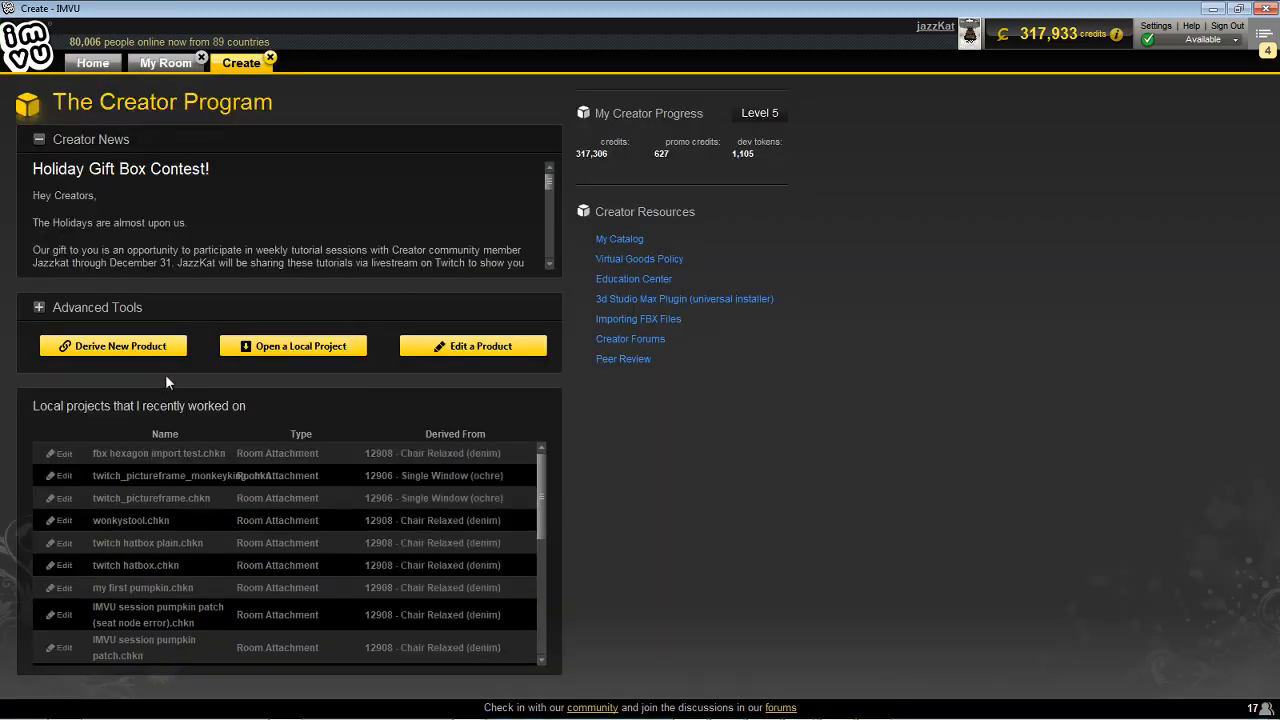
Step: Derive a new product from the Furniture base 12908, Chair Relaxed (denim), and open it in the editor
click(122, 346)
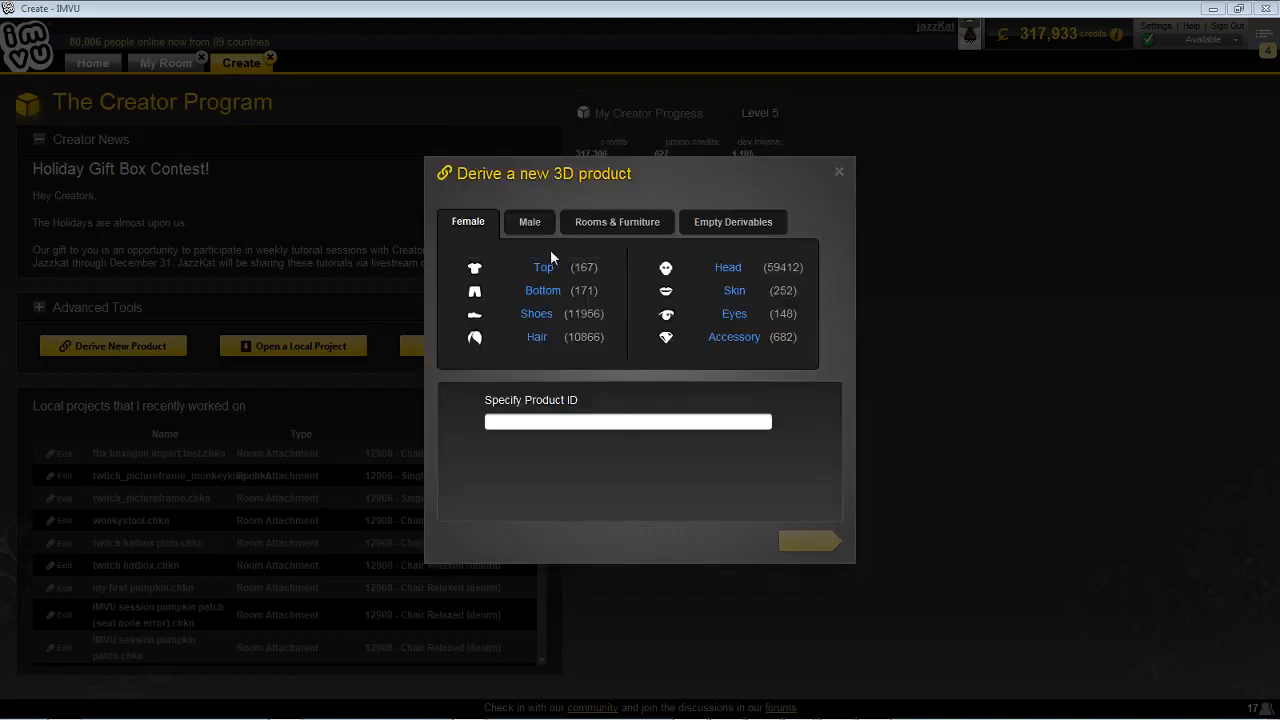
click(617, 222)
click(720, 268)
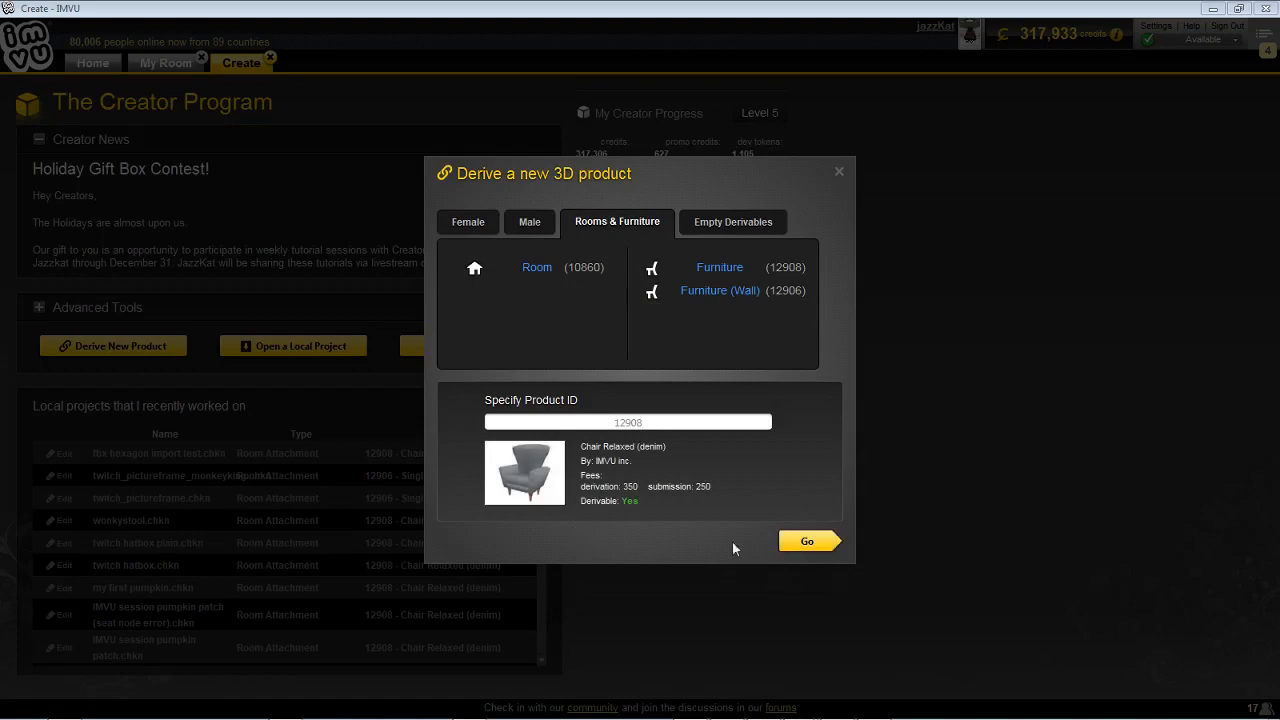
click(808, 540)
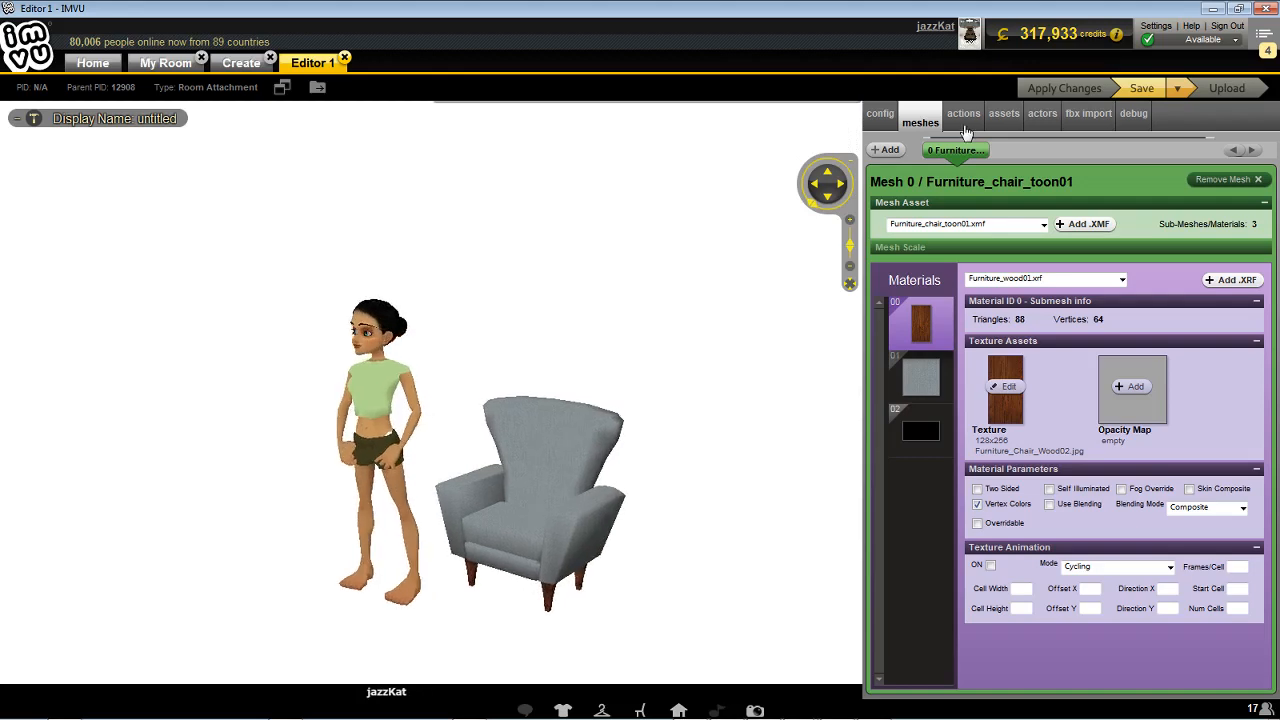
Step: Load imvu_test_hexagon_displaced2.fbx from the furniture folder for FBX import into the product
click(1089, 118)
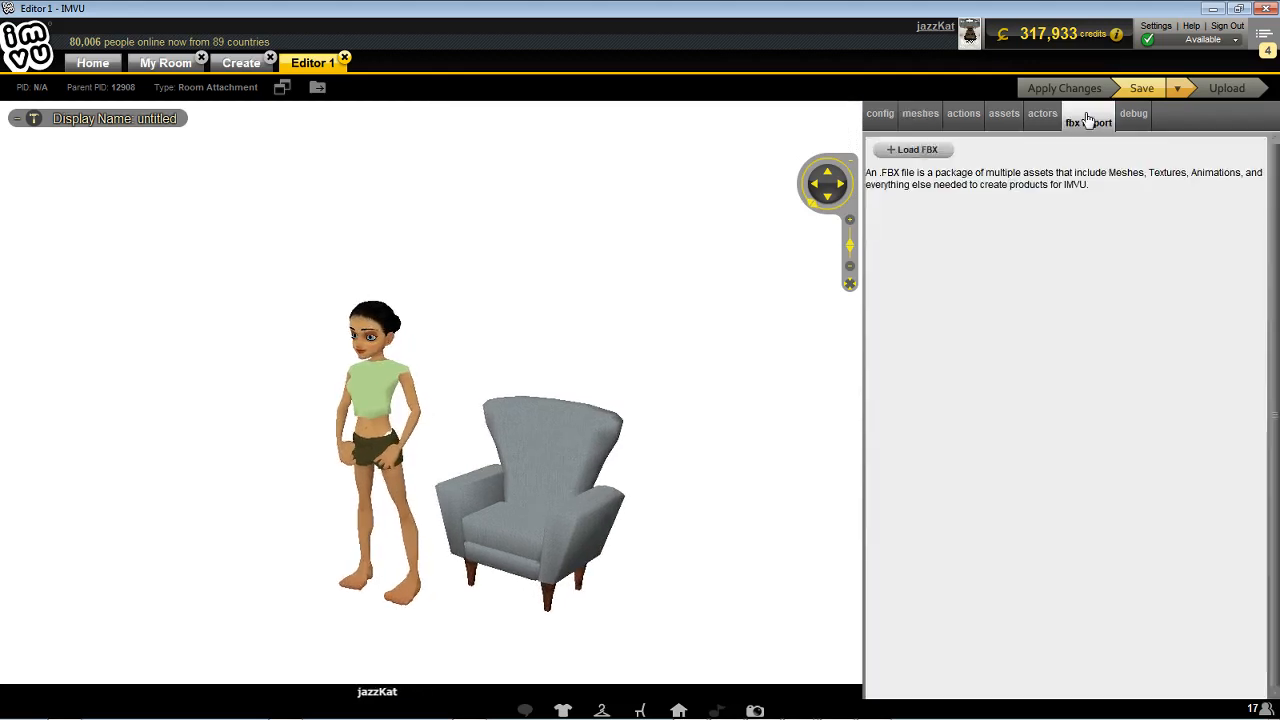
click(910, 154)
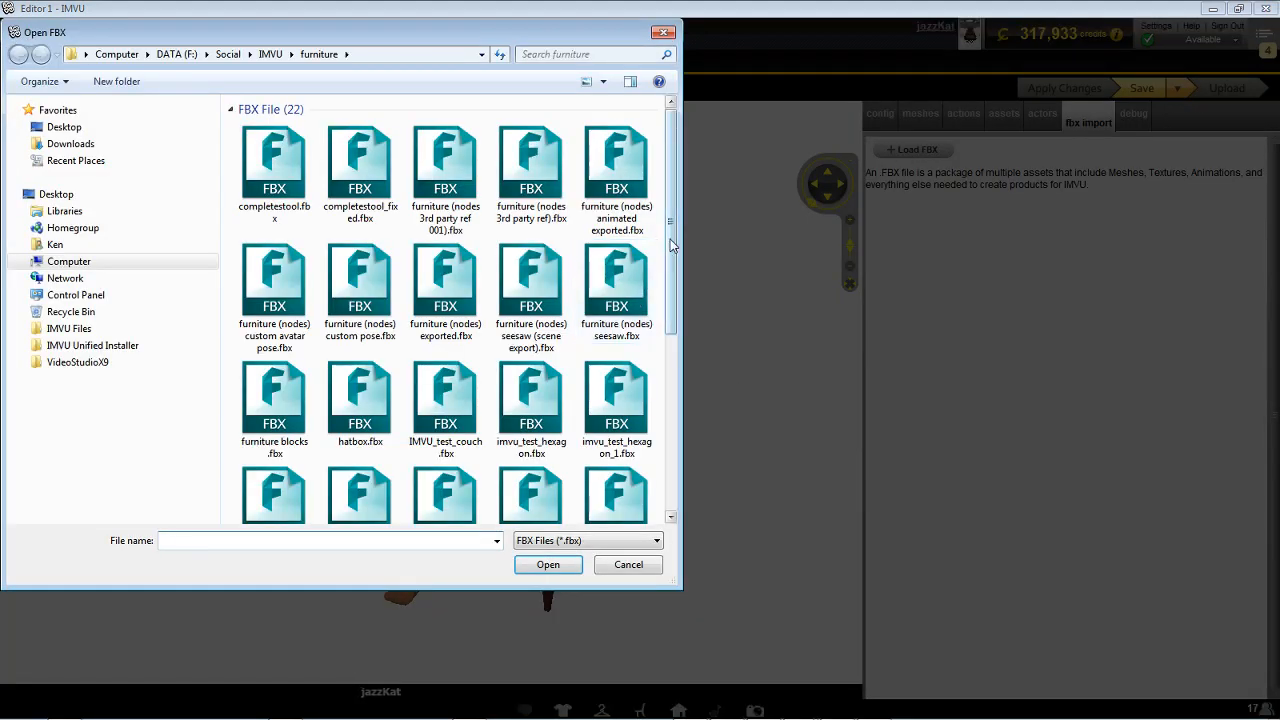
drag(672, 245, 680, 331)
click(360, 405)
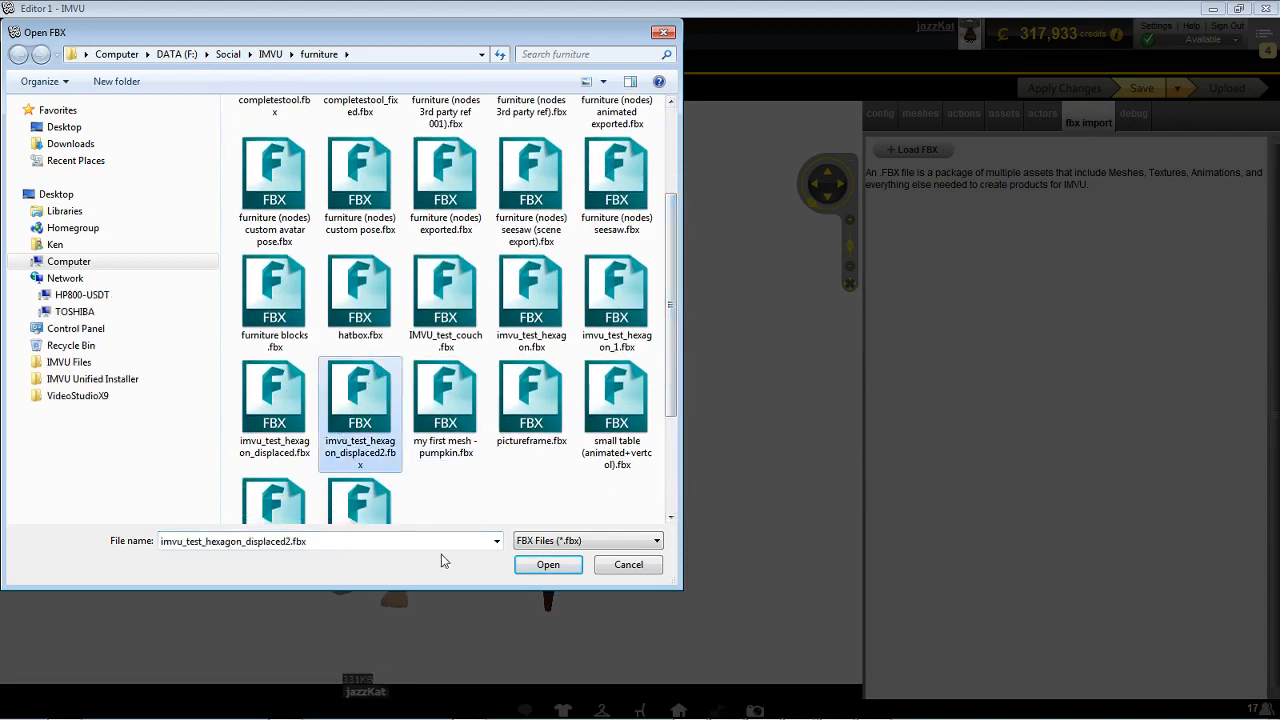
click(548, 565)
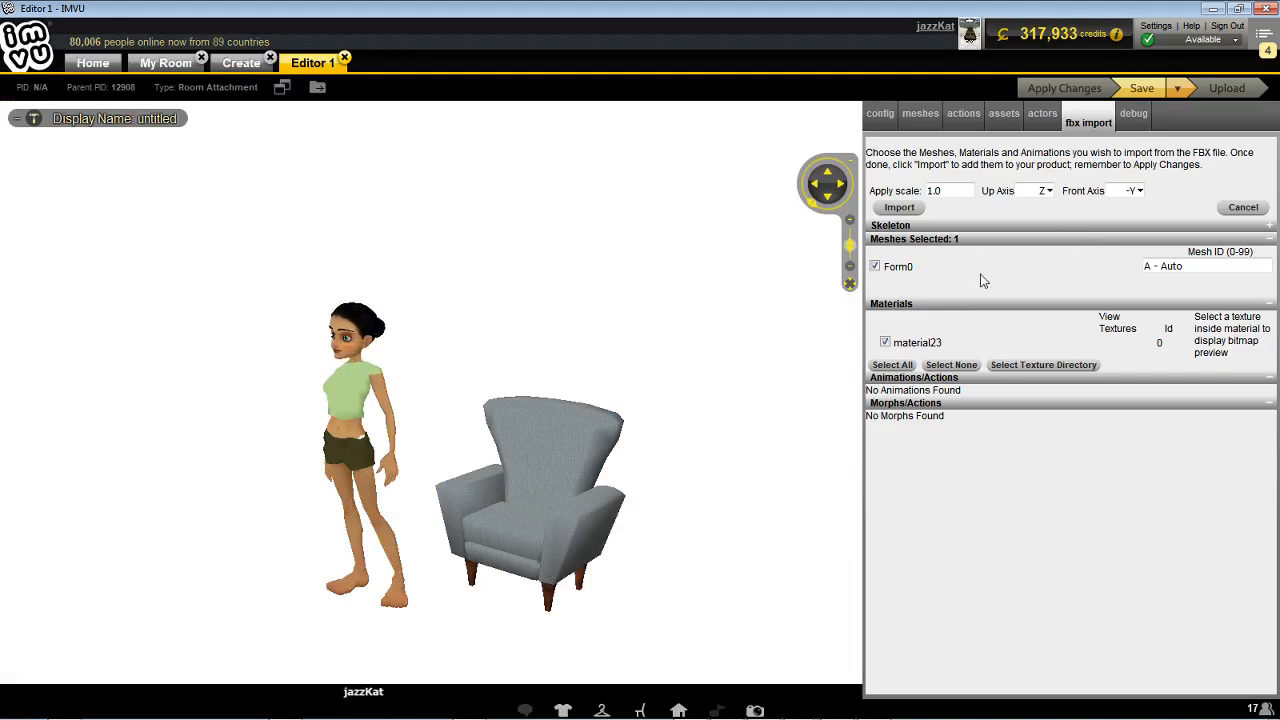
Step: Set the Form0 mesh ID to 0 and the import scale to 170
drag(1194, 264, 1083, 265)
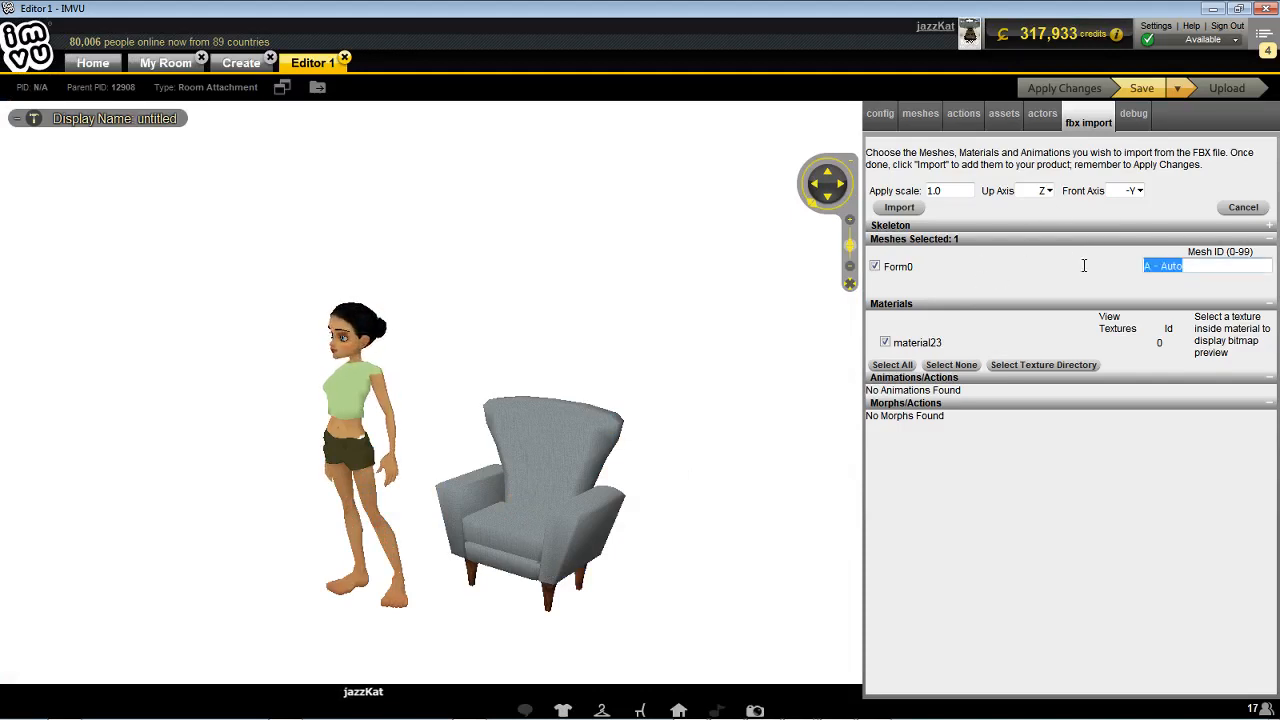
text(0)
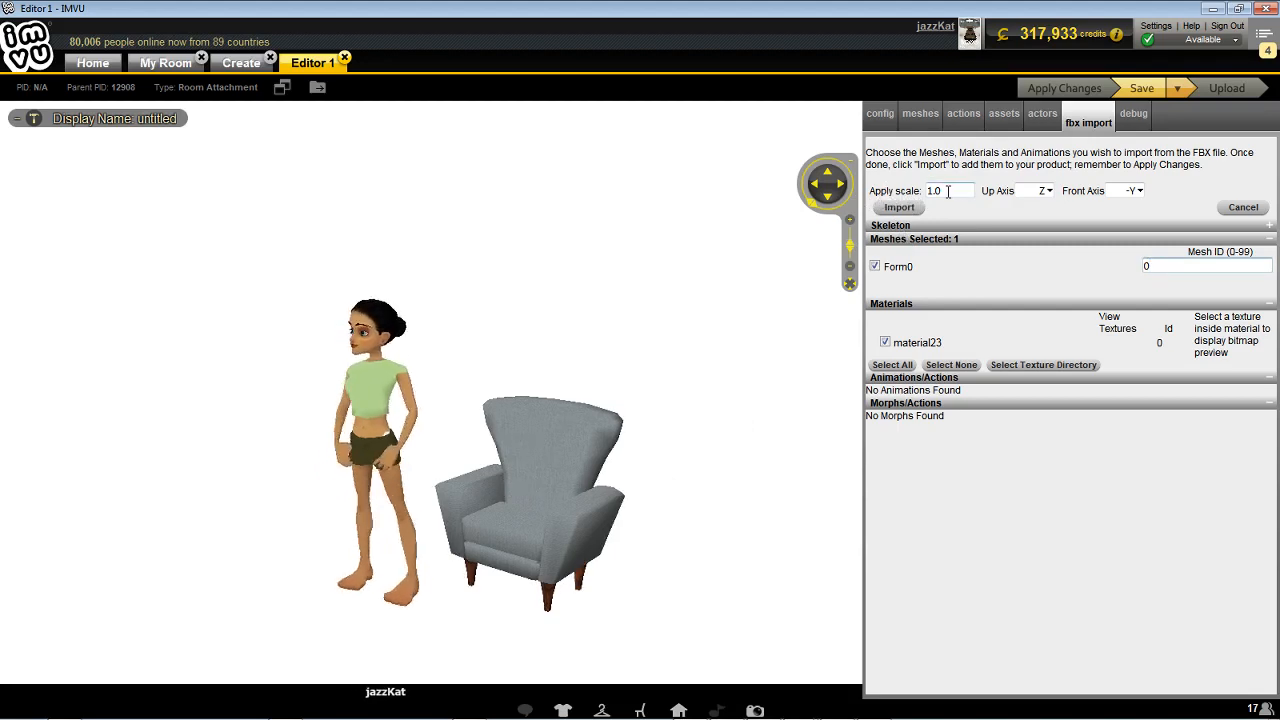
drag(948, 191, 908, 189)
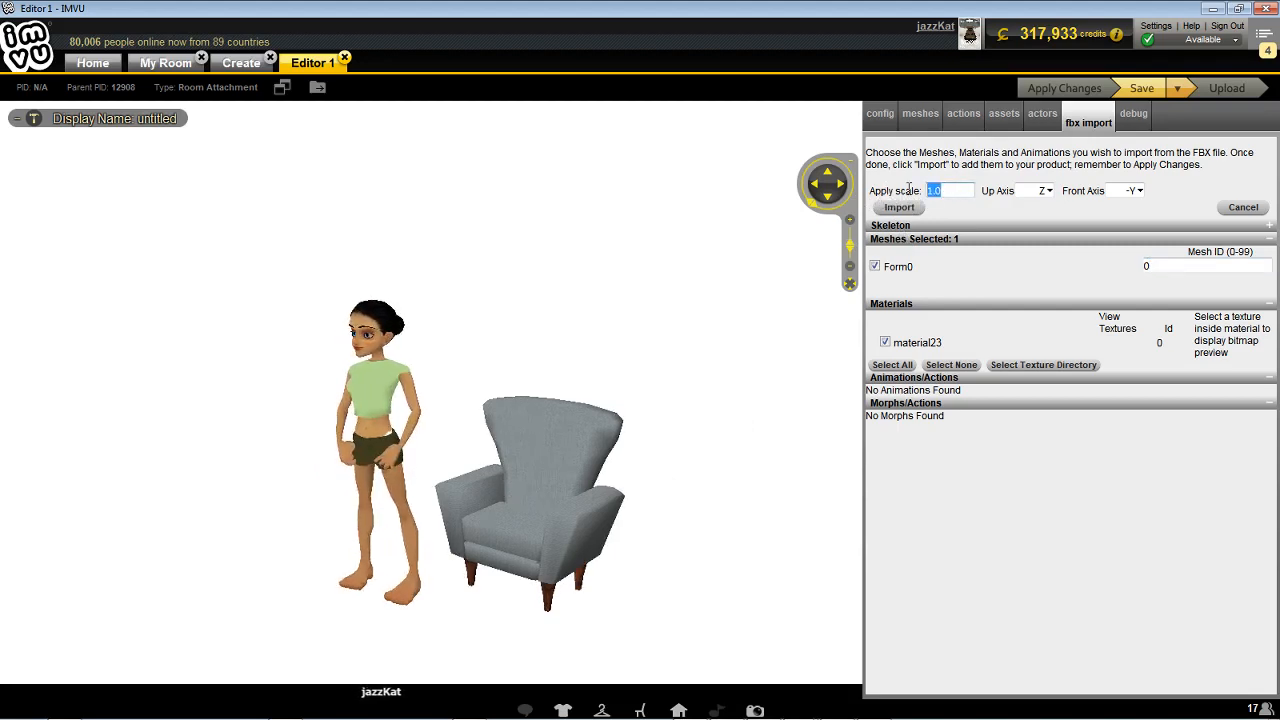
text(17)
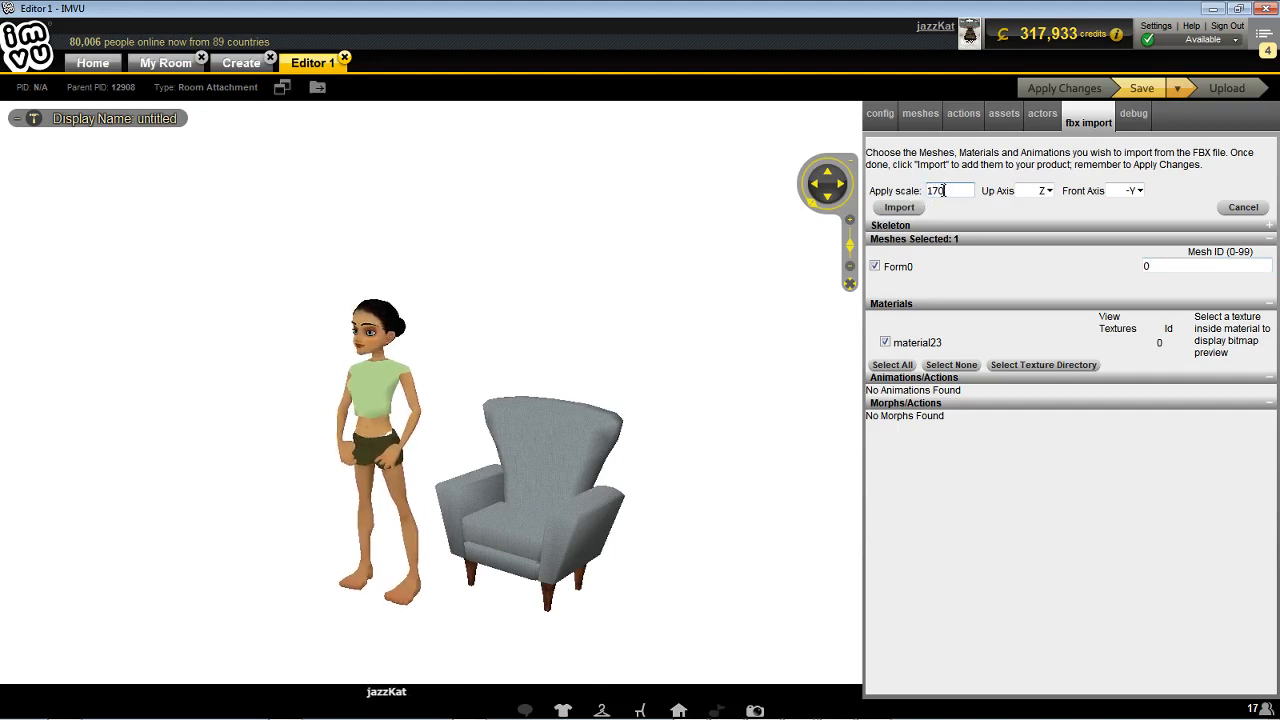
click(965, 191)
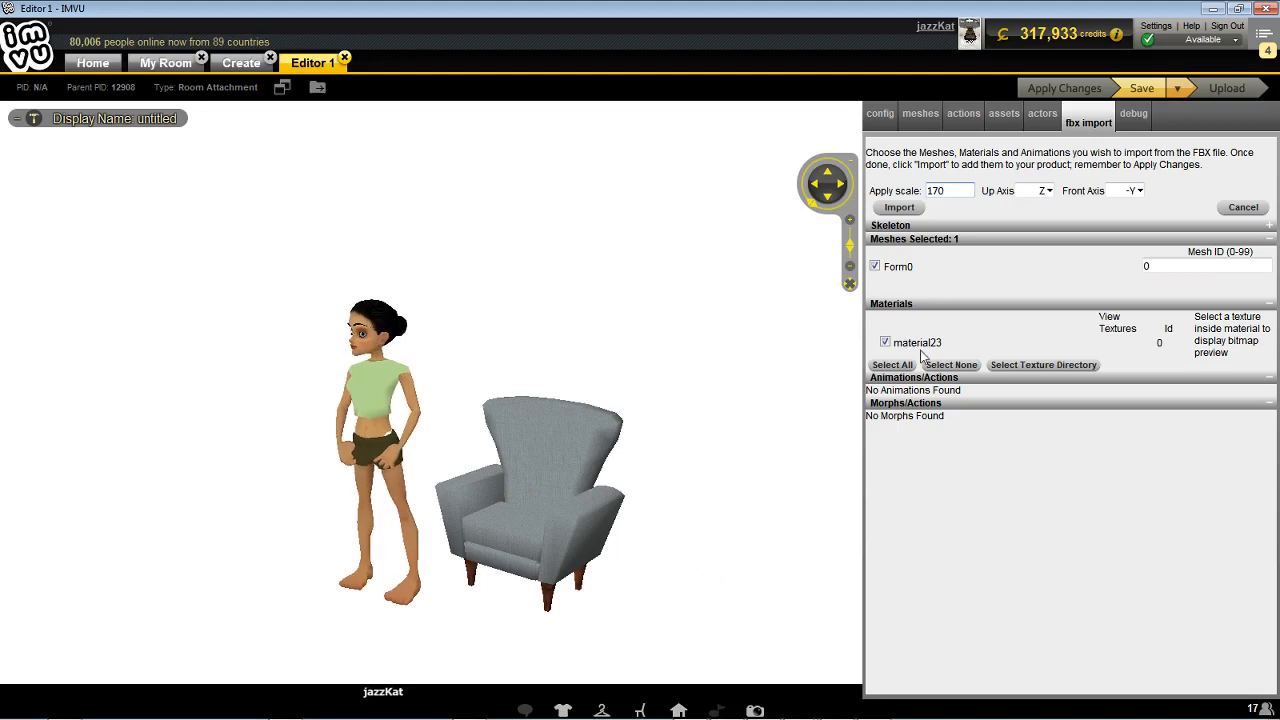
Step: Import the FBX mesh and material into the product and apply the changes to replace the chair
click(899, 207)
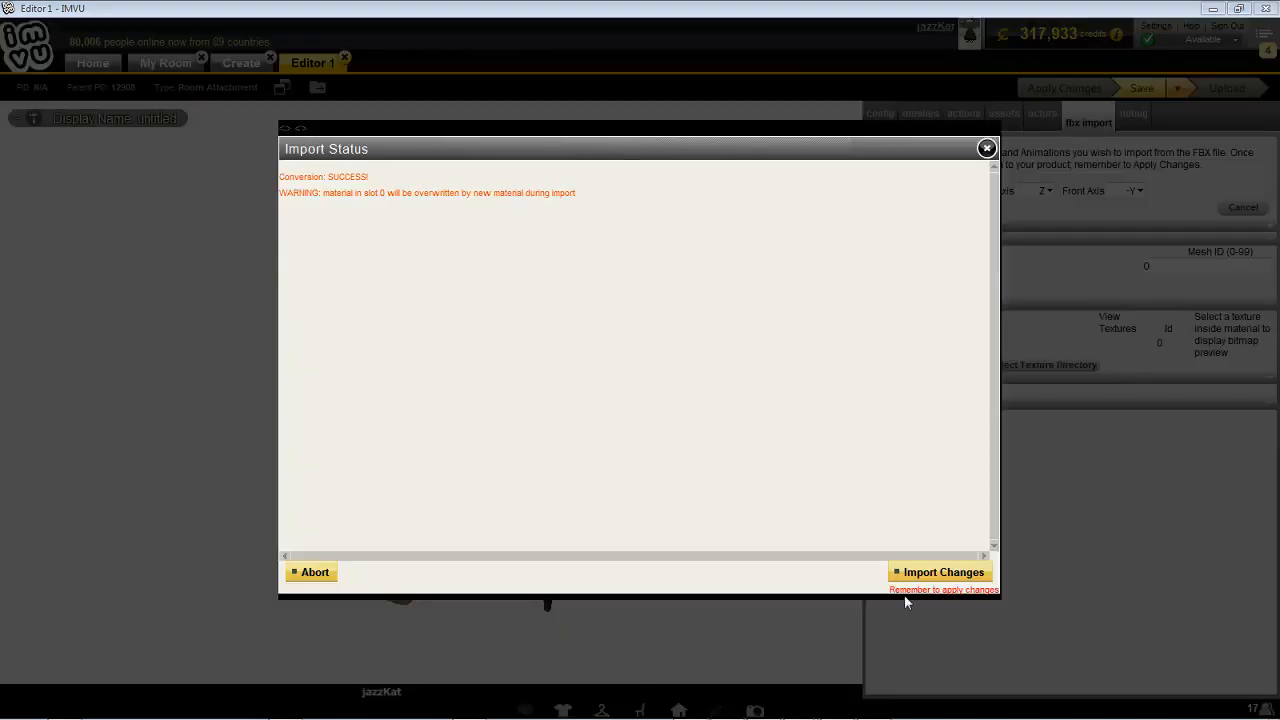
click(933, 572)
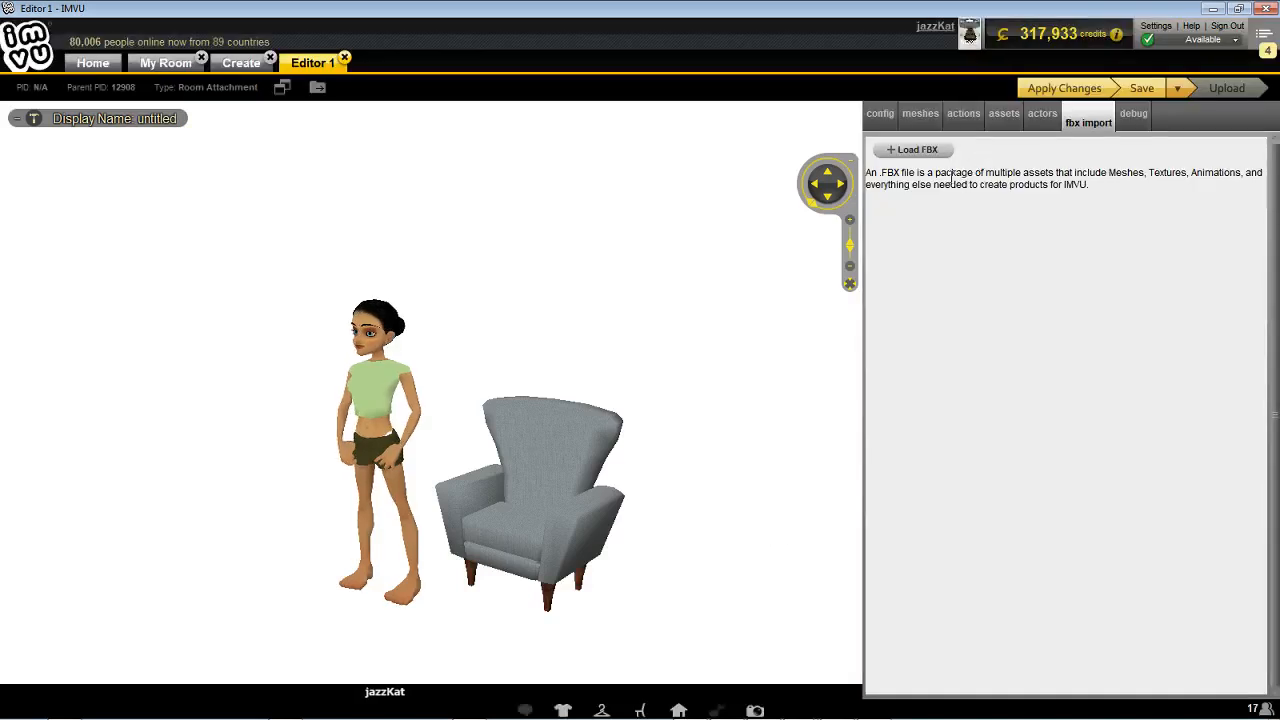
click(1063, 89)
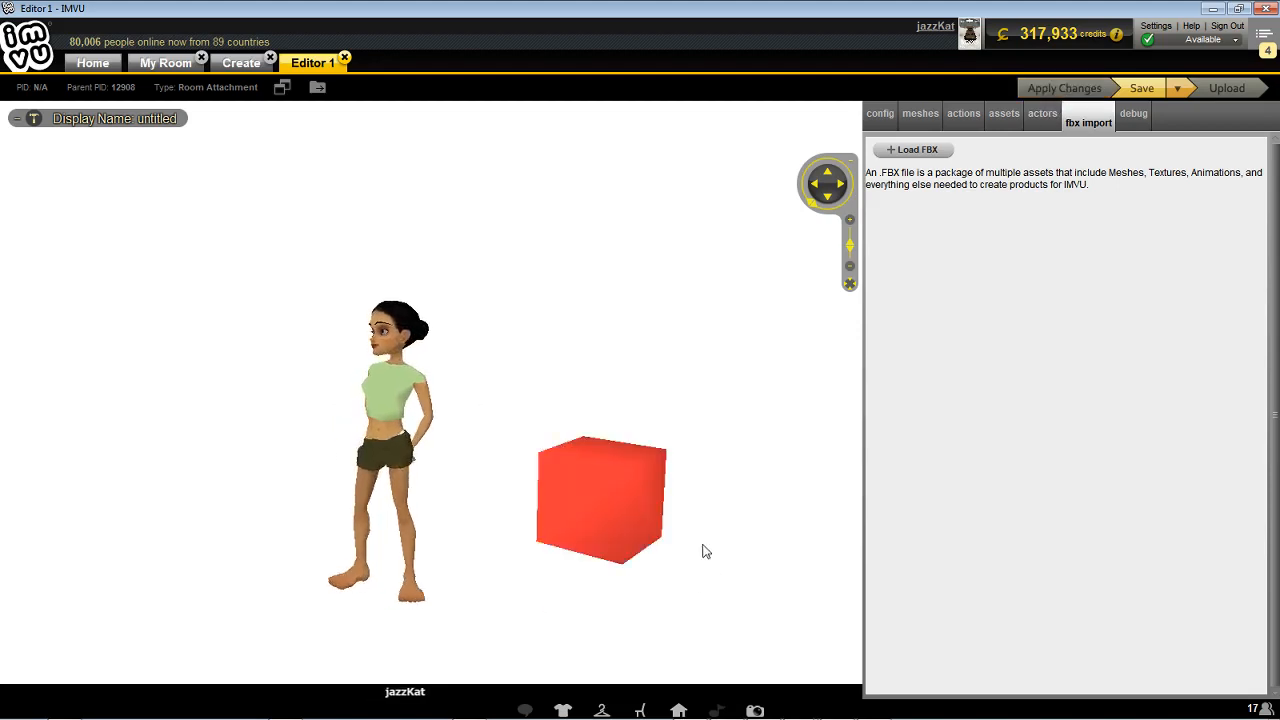
Step: Switch the product's skeleton to Furniture_1p_chair01.xsf and apply the changes
mouse_move(640, 558)
mouse_down()
mouse_move(598, 552)
mouse_move(651, 545)
mouse_up()
scroll(651, 545, up, 3)
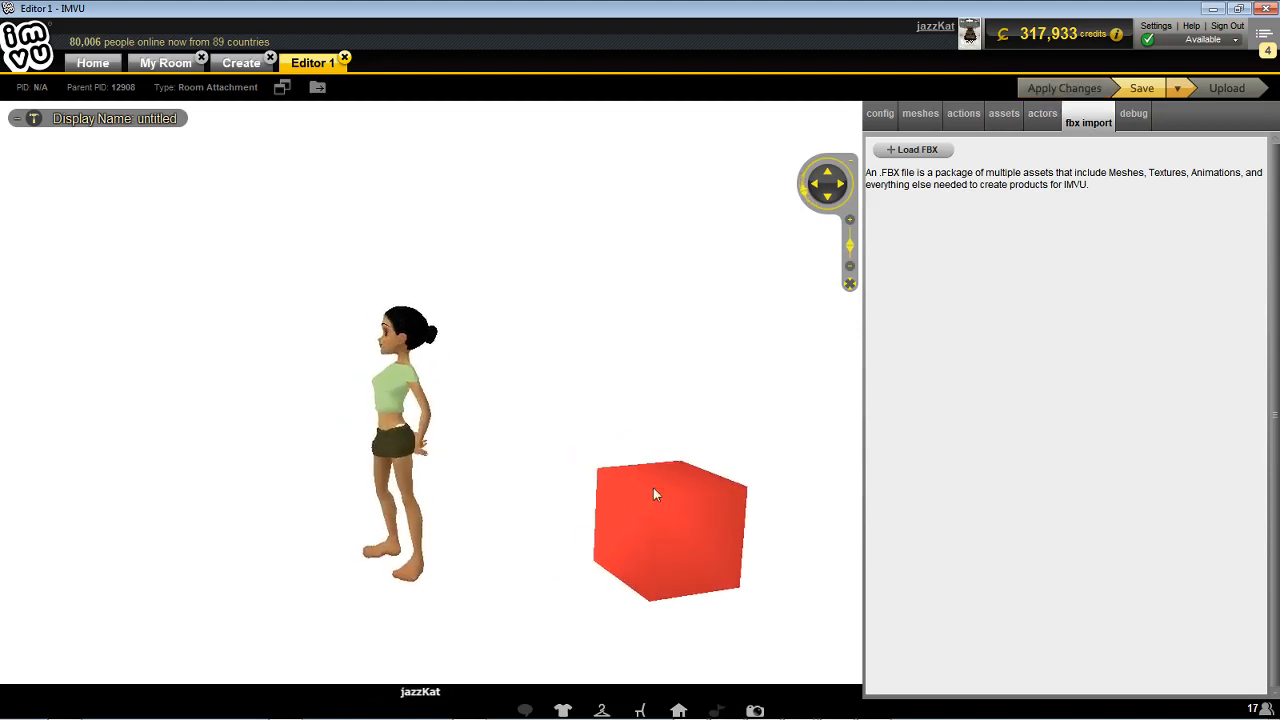
drag(763, 540, 631, 566)
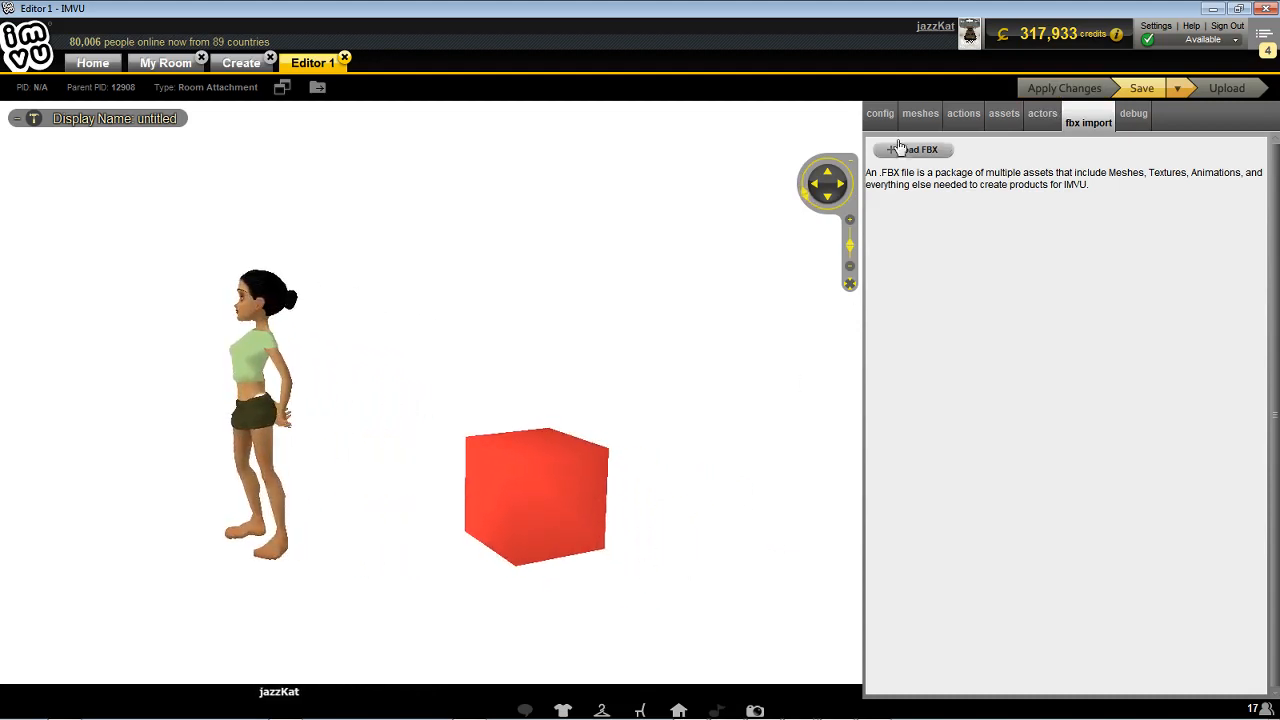
click(880, 114)
click(925, 175)
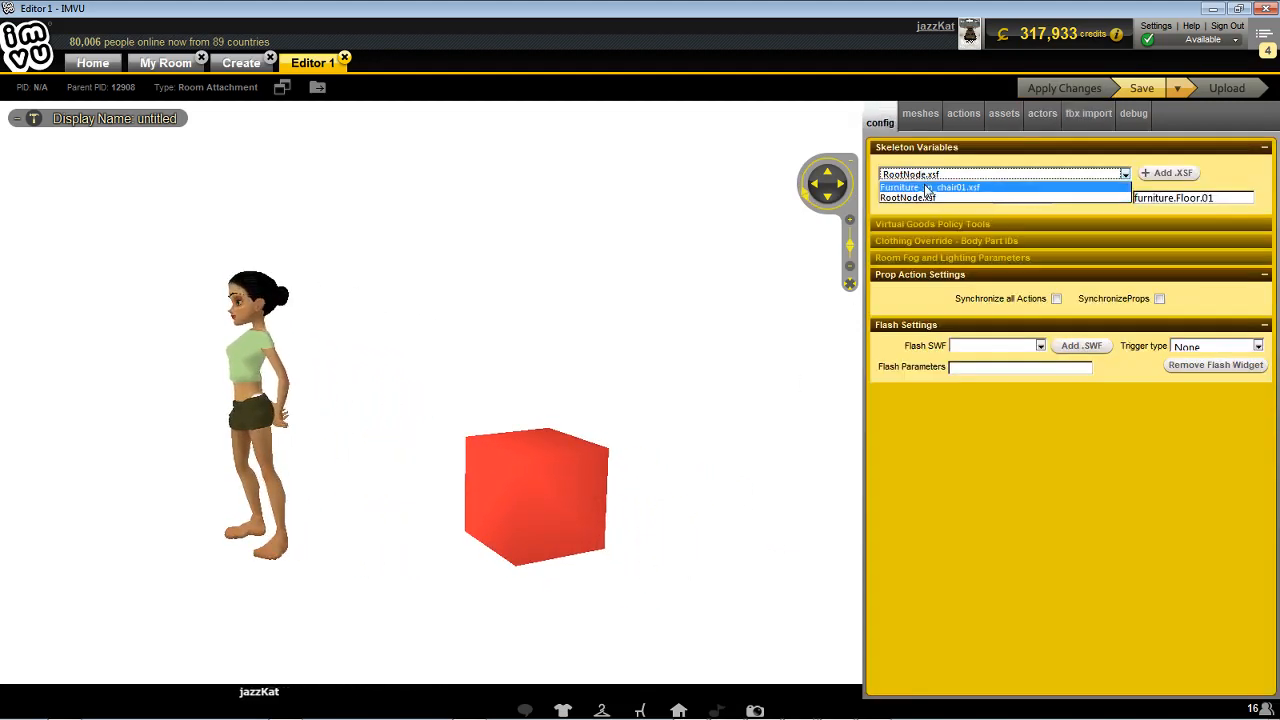
click(927, 190)
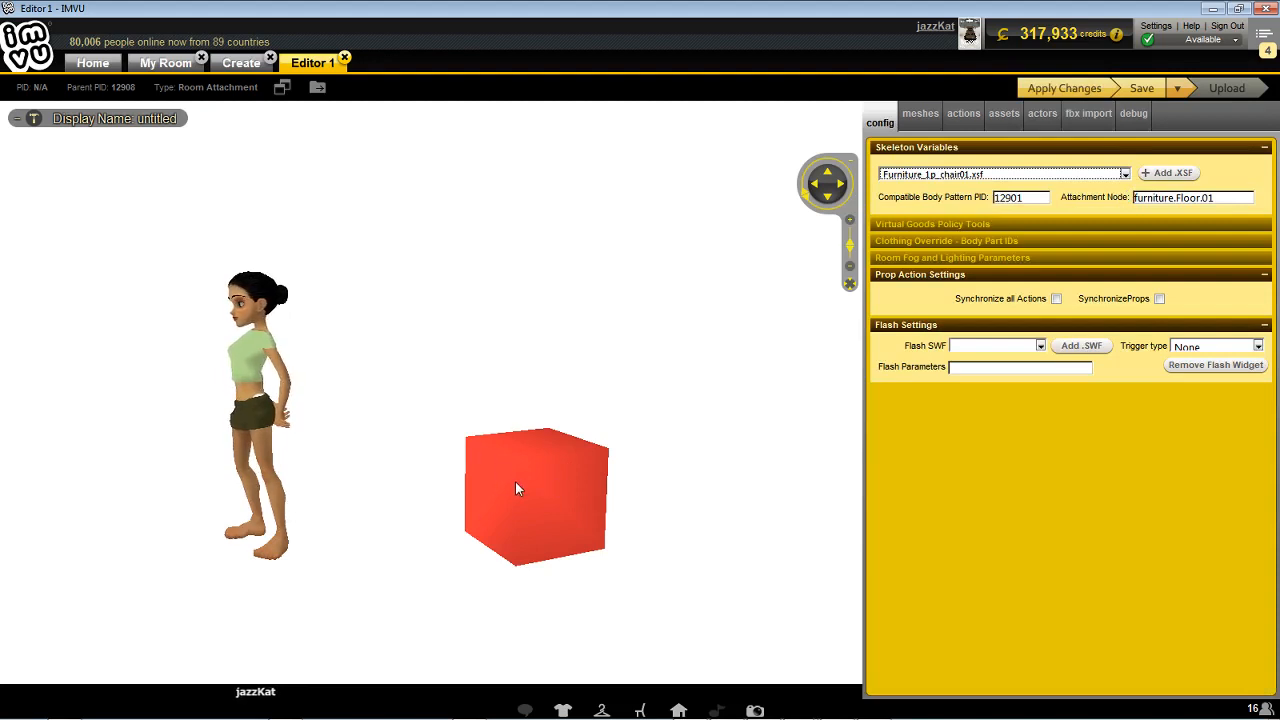
click(1064, 88)
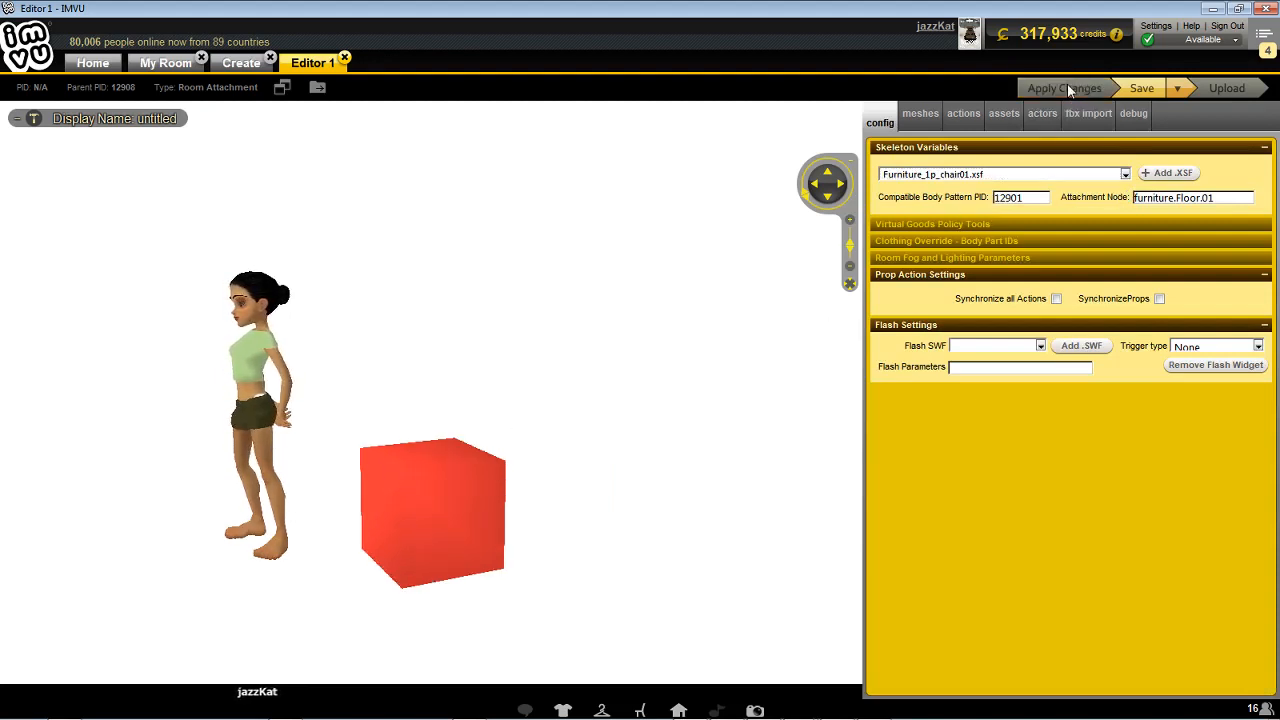
Step: Seat the avatar on the red cube and examine the sitting pose up close from several angles
click(372, 479)
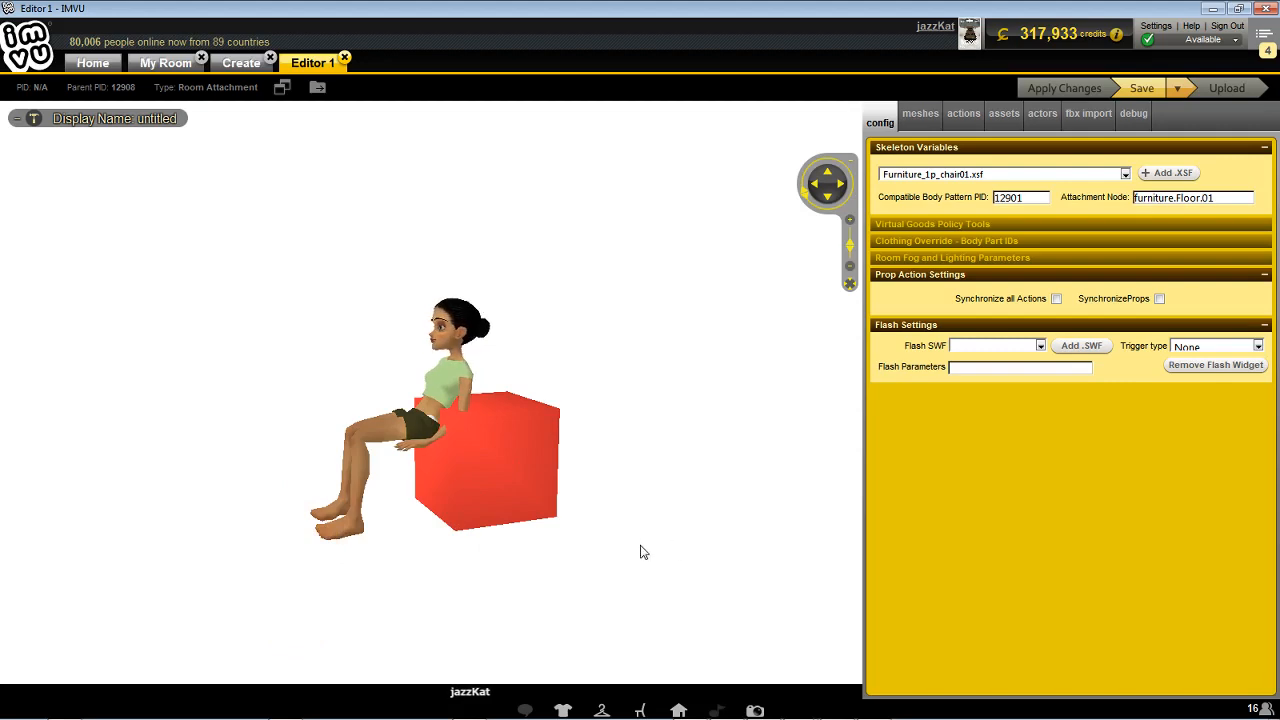
scroll(504, 565, up, 1)
drag(501, 557, 412, 566)
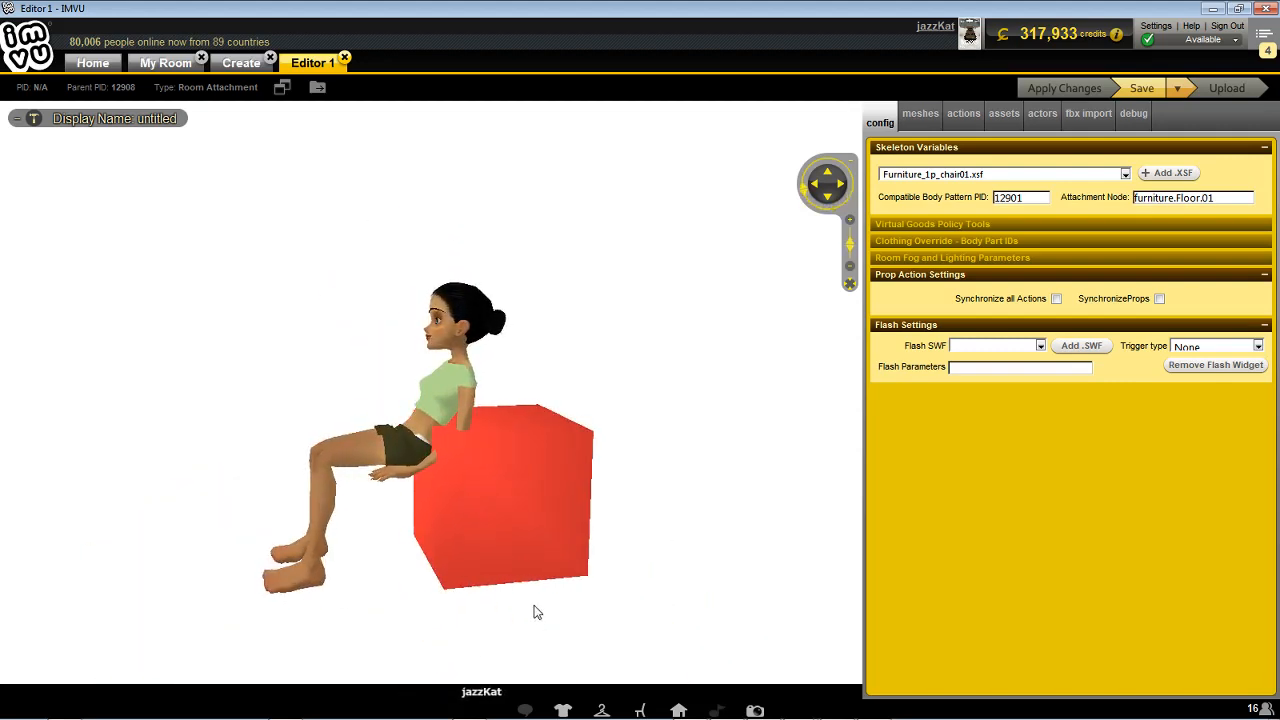
drag(534, 609, 563, 609)
scroll(681, 573, up, 1)
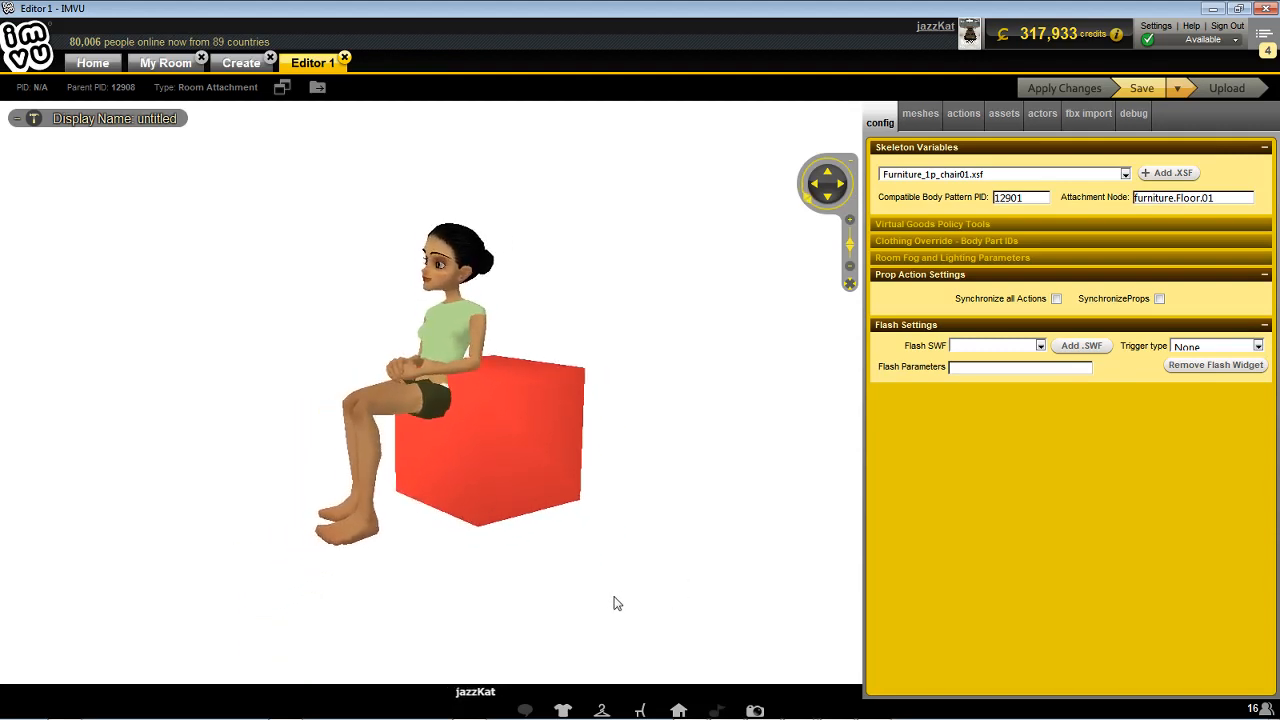
mouse_move(614, 603)
mouse_down()
mouse_move(503, 600)
mouse_move(609, 600)
mouse_up()
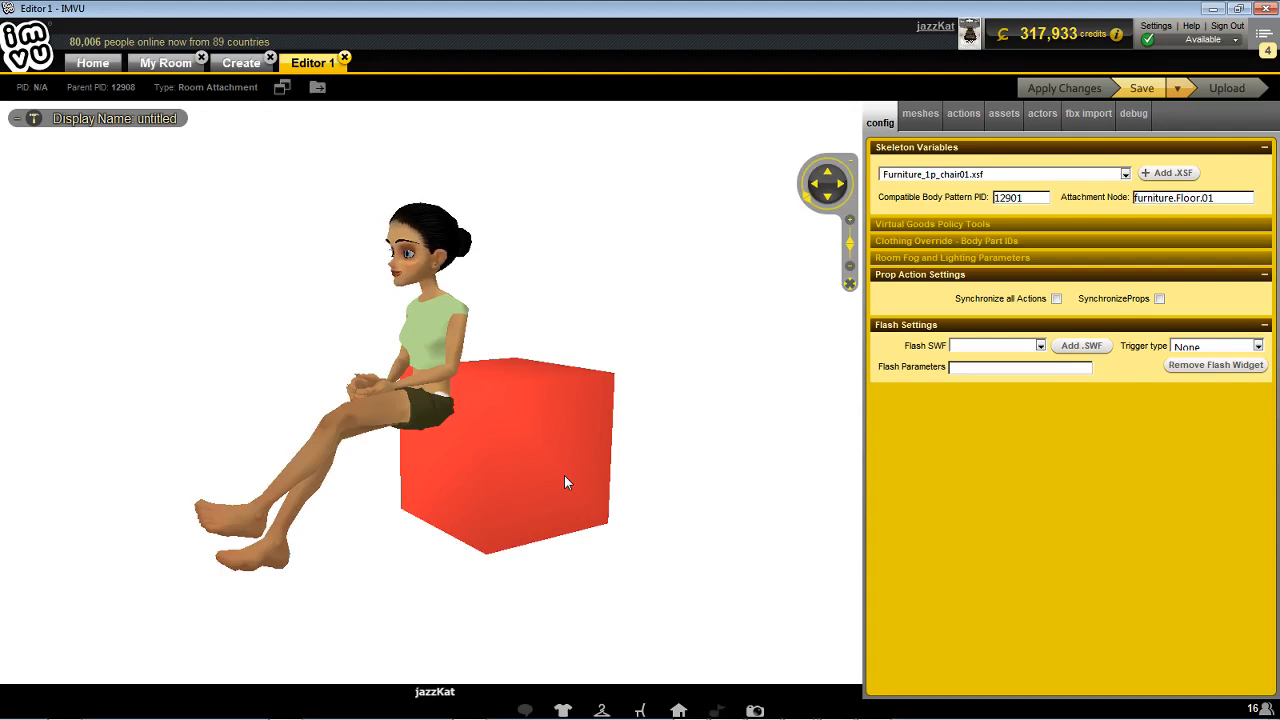
drag(564, 475, 637, 479)
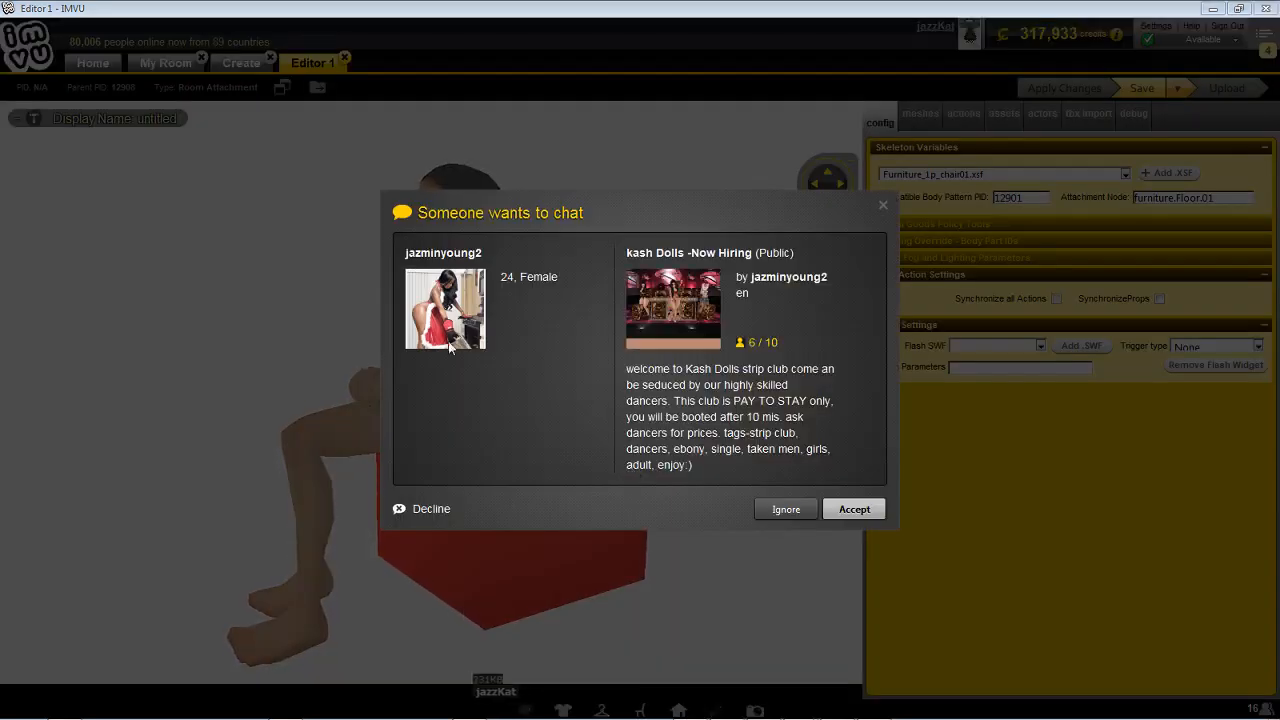
Step: Dismiss the incoming chat invitation without sending a reply
click(433, 510)
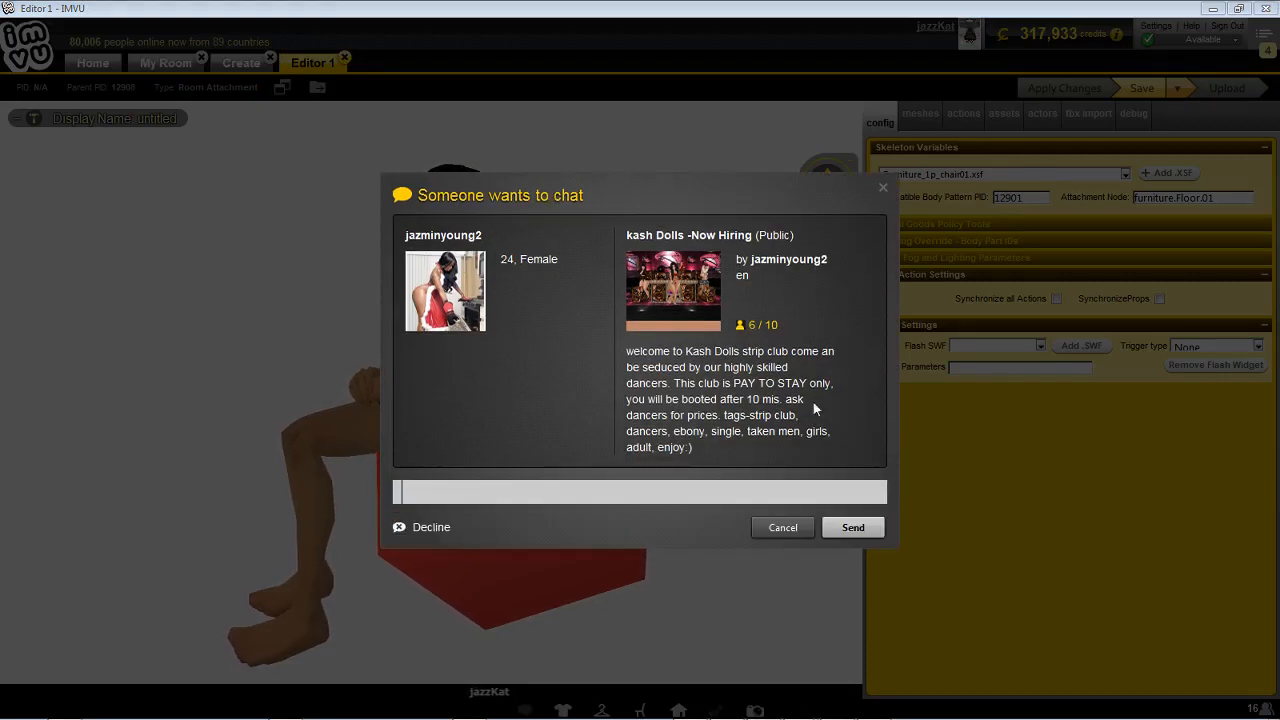
click(883, 188)
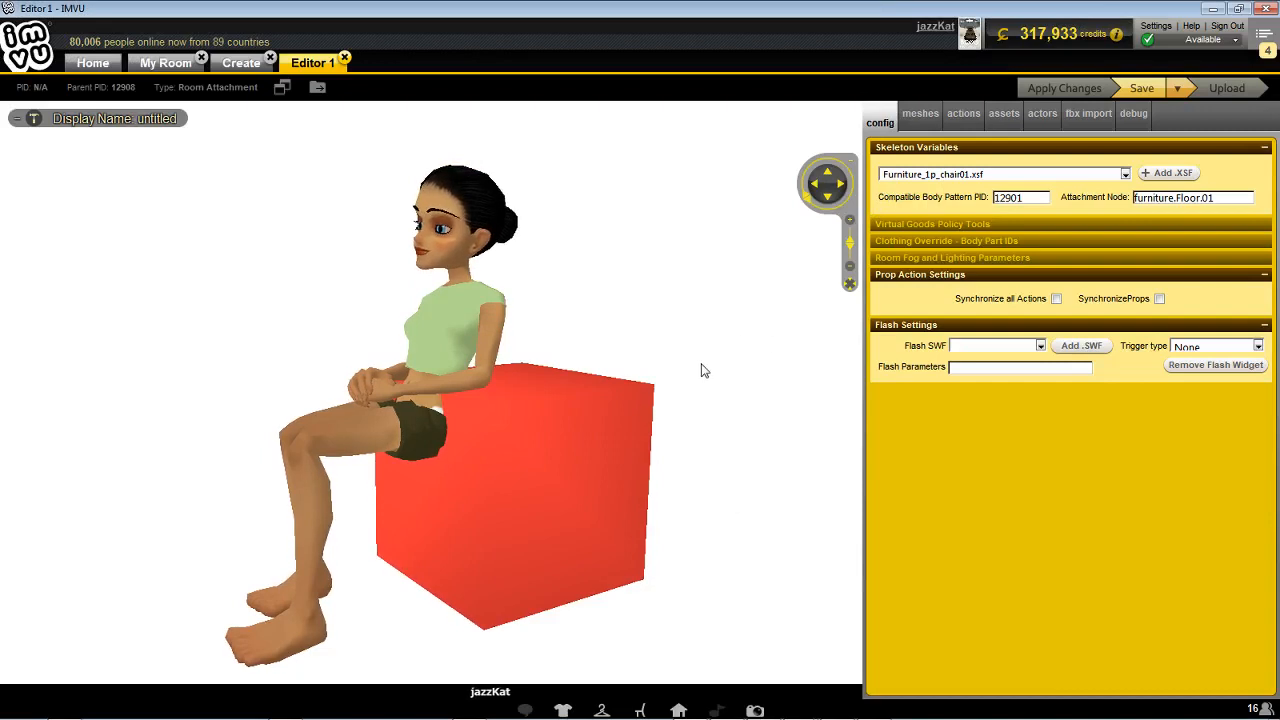